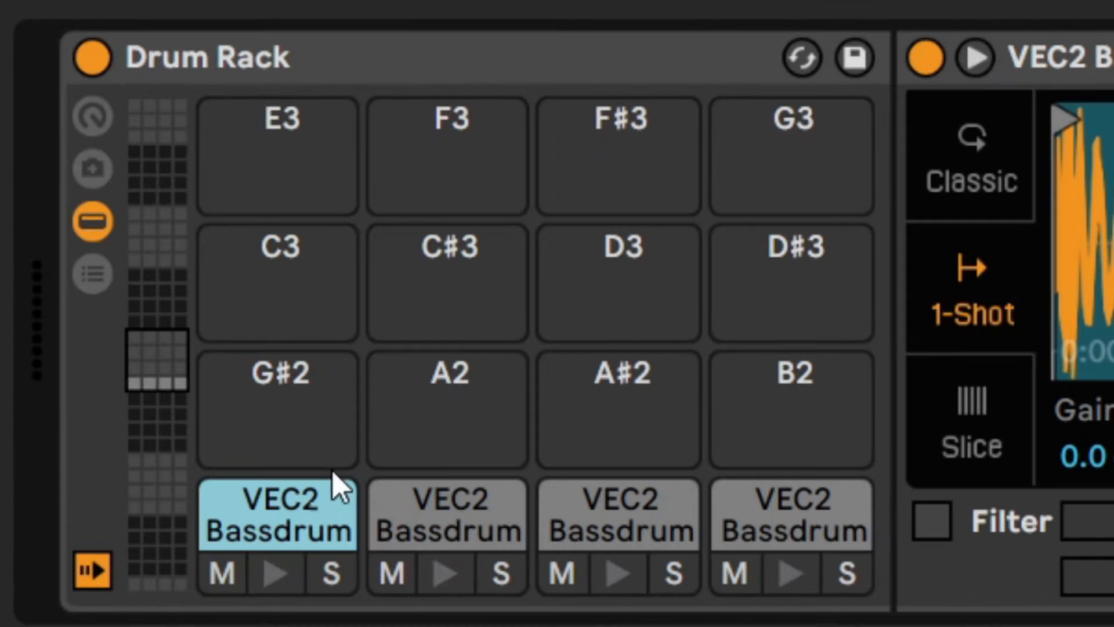
Audition the bass drum samples on the four loaded Drum Rack pads and keep only VEC2 Bassdrums Clubby 013.
{"action": "left_click", "coordinate": [110, 552]}
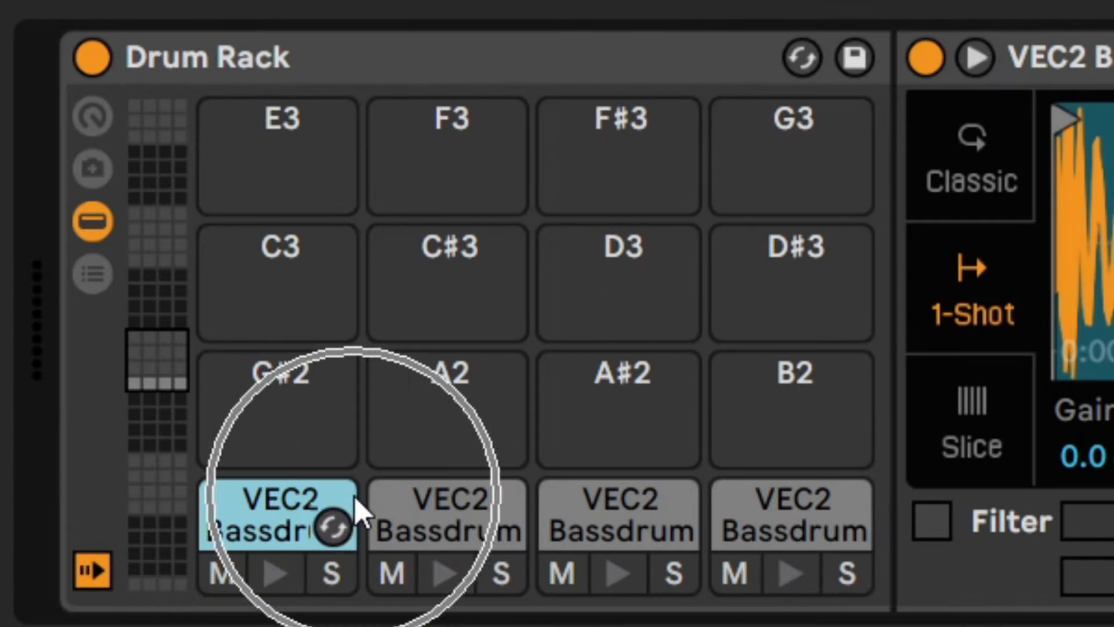
{"action": "left_click", "coordinate": [90, 575]}
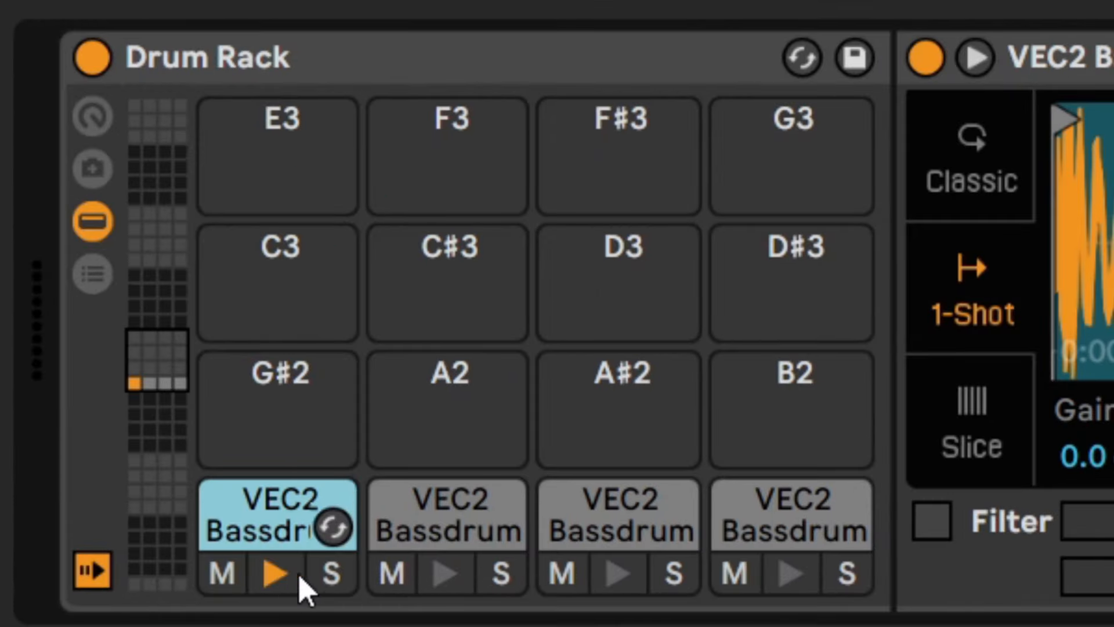
{"action": "left_click", "coordinate": [445, 571]}
{"action": "left_click", "coordinate": [604, 572]}
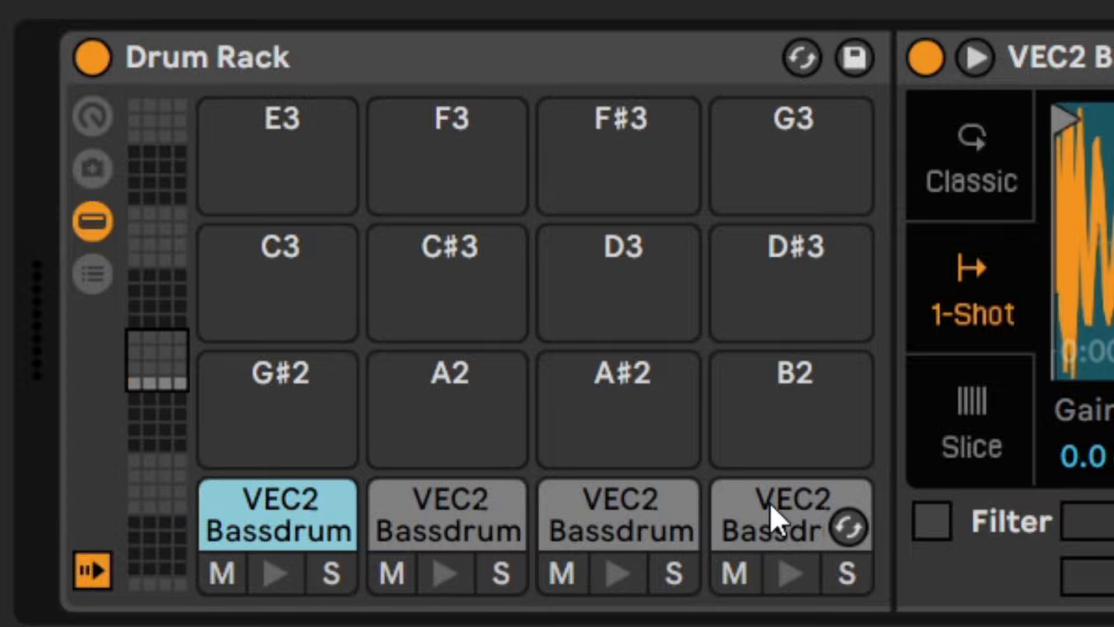
{"action": "left_click", "coordinate": [794, 576]}
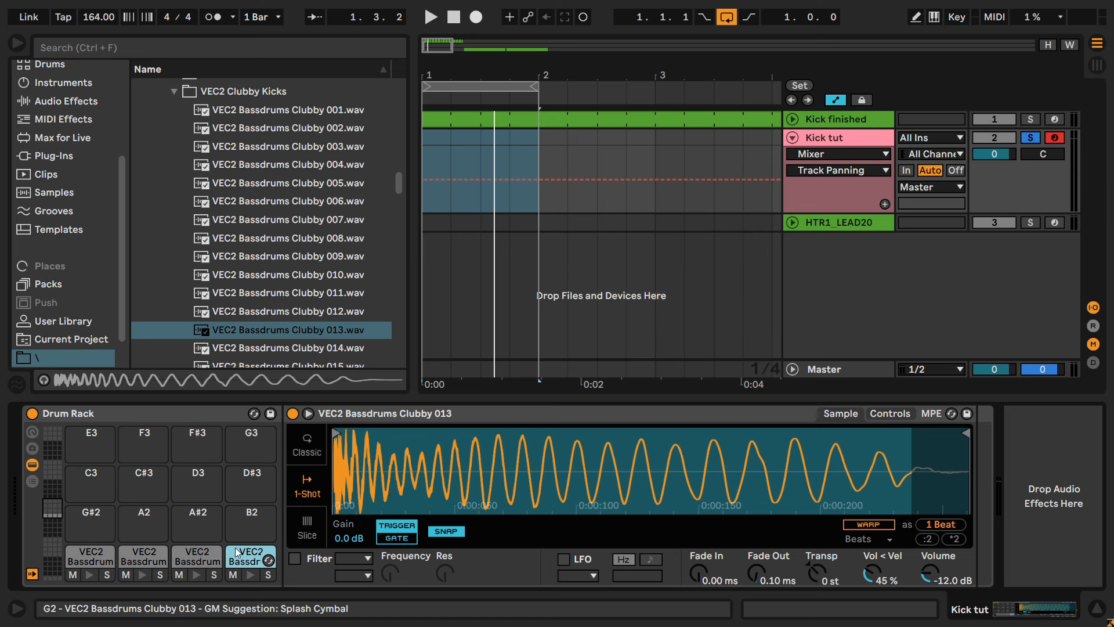
{"action": "left_click", "coordinate": [288, 293]}
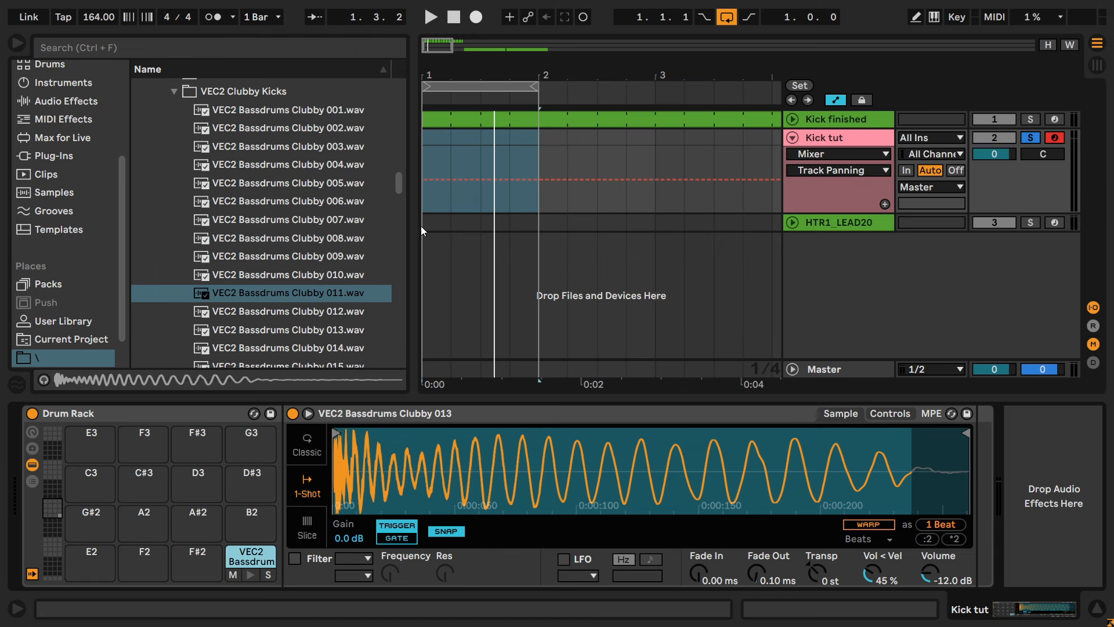
Put a one-bar kick clip at bar 1 of the Kick tut track and play it in the loop.
{"action": "left_click_drag", "start_coordinate": [432, 180], "coordinate": [433, 152]}
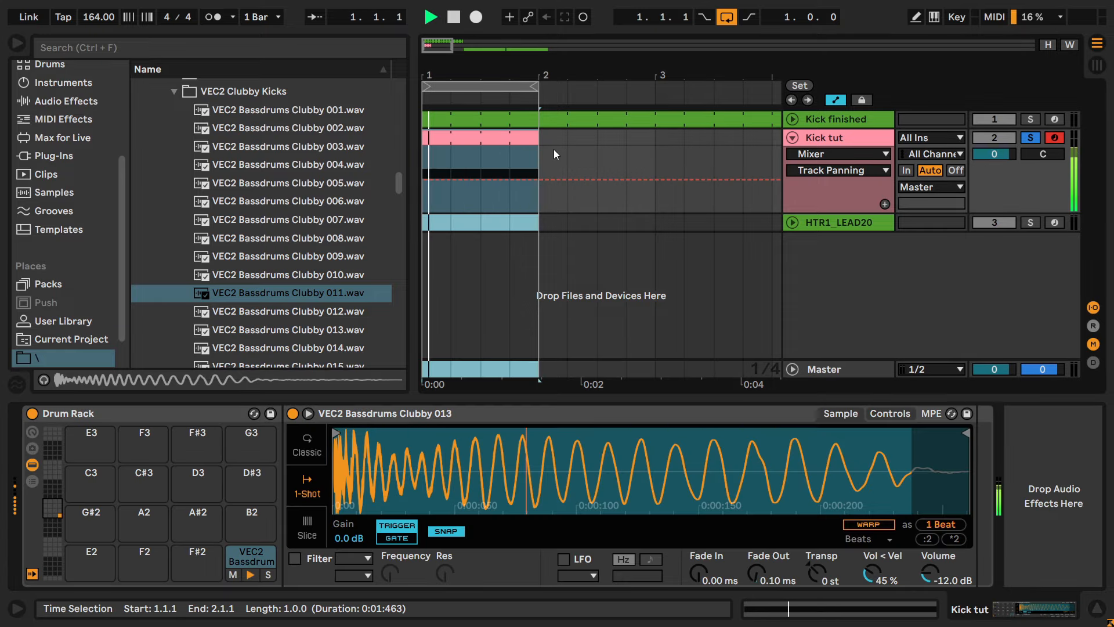
{"action": "key", "text": "space"}
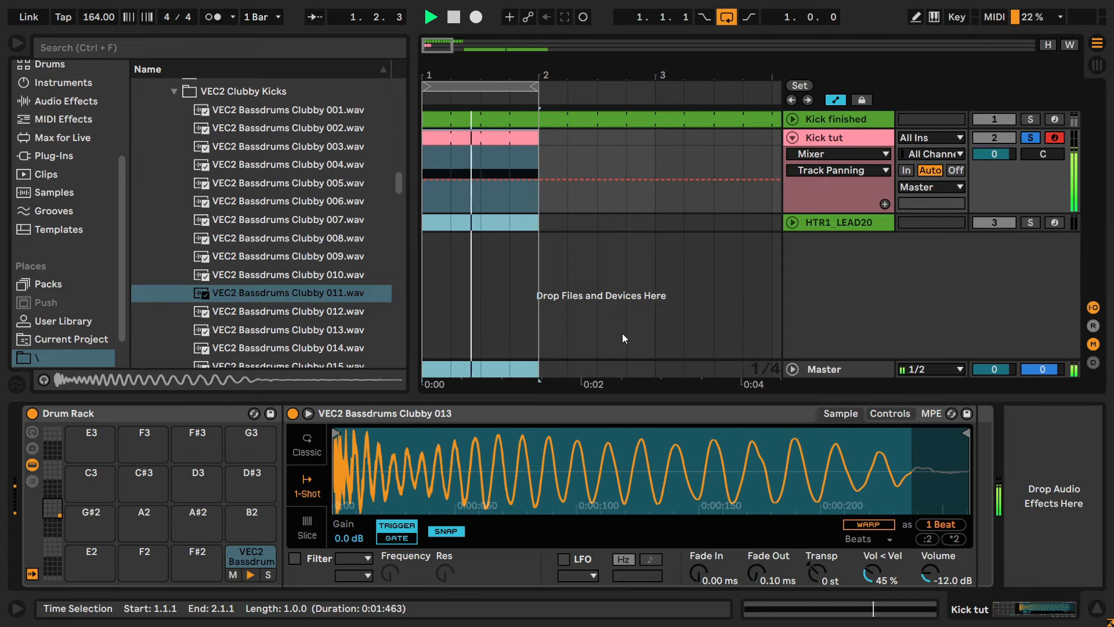
{"action": "key", "text": "space"}
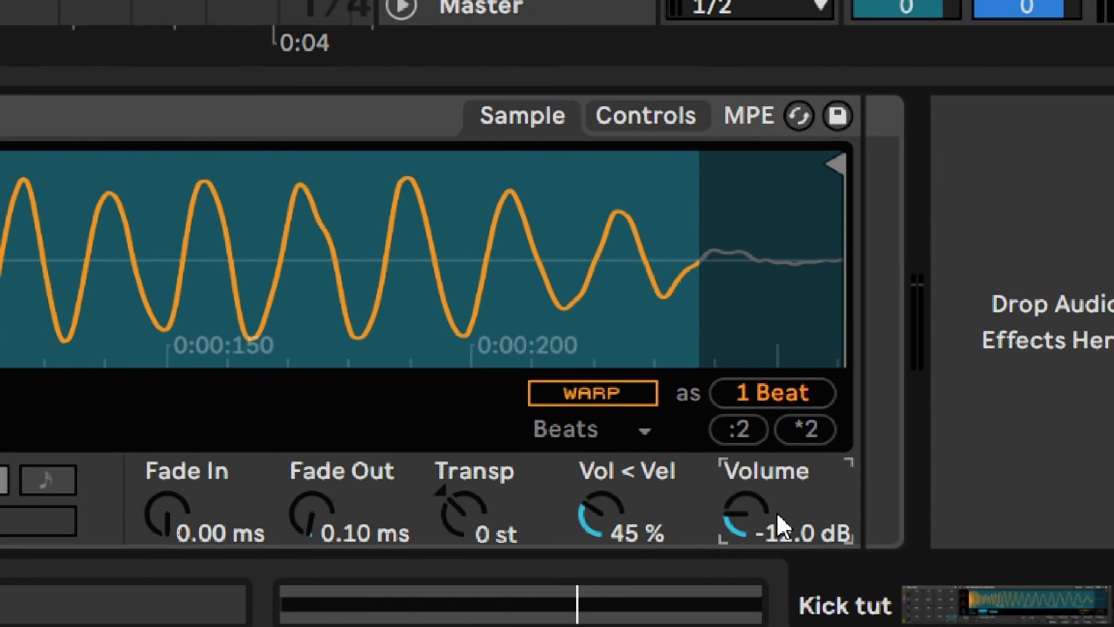
Set the volume of the kick sample to -14 dB.
{"action": "left_click", "coordinate": [776, 511]}
{"action": "type", "text": "-14"}
{"action": "key", "text": "Return"}
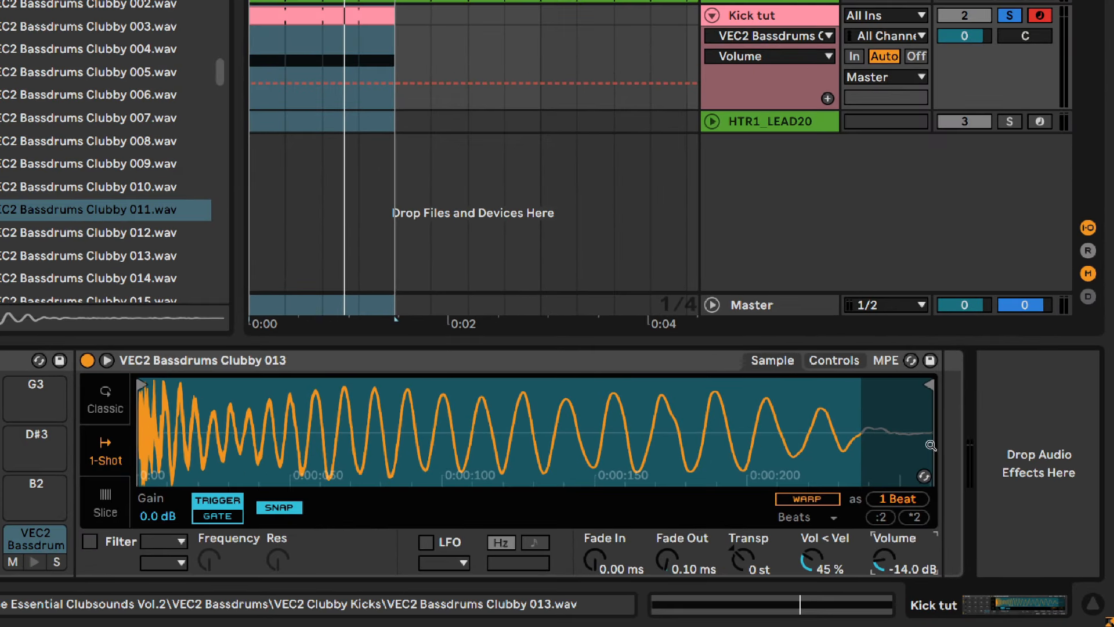
Trim the end of the kick sample to about 115 ms during playback and turn off Snap.
{"action": "left_click", "coordinate": [932, 386]}
{"action": "mouse_move", "coordinate": [929, 384]}
{"action": "left_mouse_down"}
{"action": "mouse_move", "coordinate": [752, 415]}
{"action": "mouse_move", "coordinate": [585, 427]}
{"action": "mouse_move", "coordinate": [603, 429]}
{"action": "left_mouse_up"}
{"action": "left_click_drag", "start_coordinate": [604, 388], "coordinate": [562, 400]}
{"action": "left_click_drag", "start_coordinate": [598, 397], "coordinate": [597, 415]}
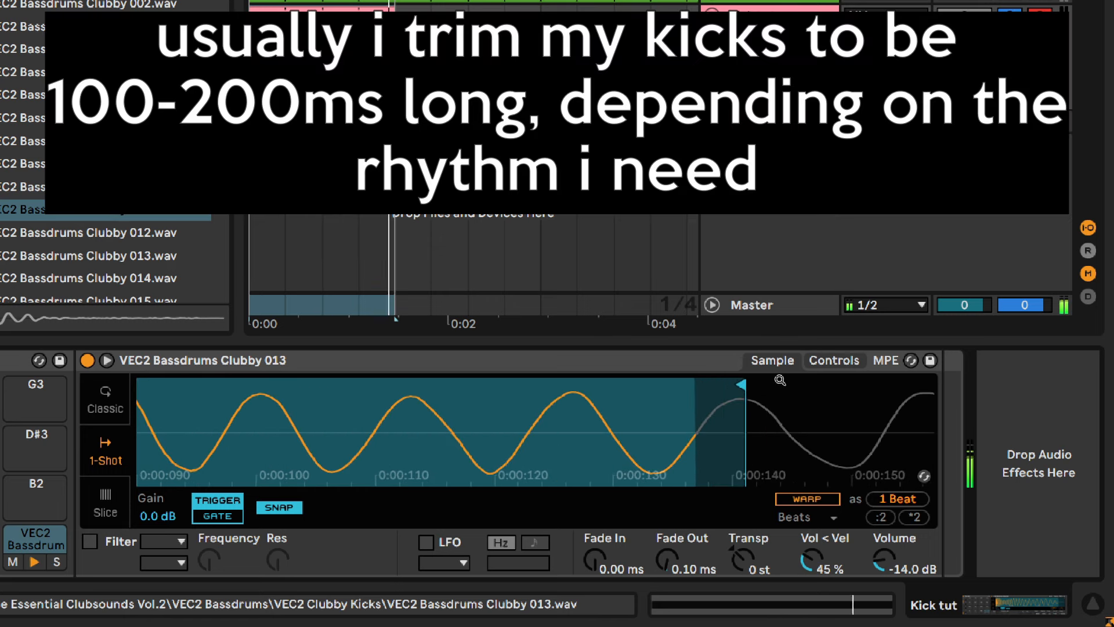
{"action": "mouse_move", "coordinate": [739, 384]}
{"action": "left_mouse_down"}
{"action": "mouse_move", "coordinate": [451, 399]}
{"action": "mouse_move", "coordinate": [510, 416]}
{"action": "mouse_move", "coordinate": [567, 411]}
{"action": "mouse_move", "coordinate": [526, 386]}
{"action": "left_mouse_up"}
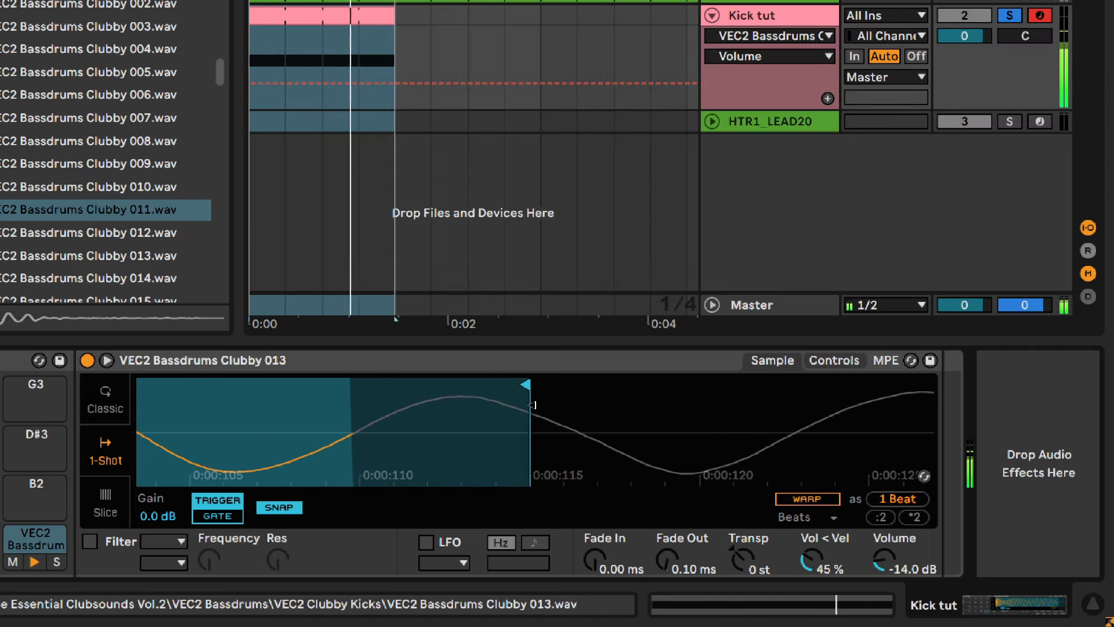
{"action": "left_click", "coordinate": [292, 508]}
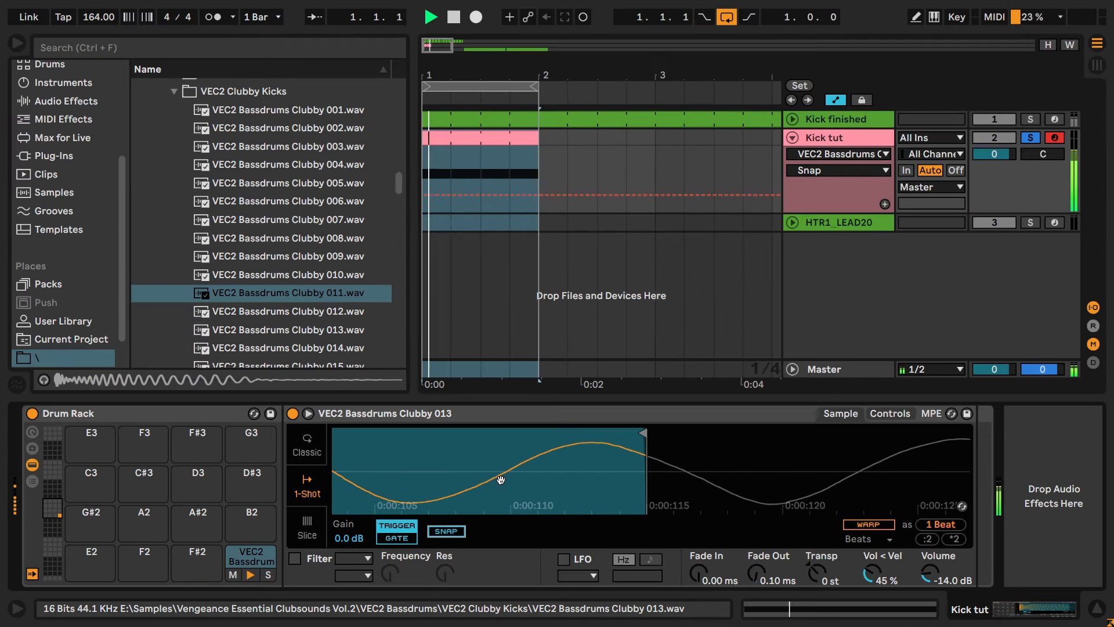
{"action": "key", "text": "space"}
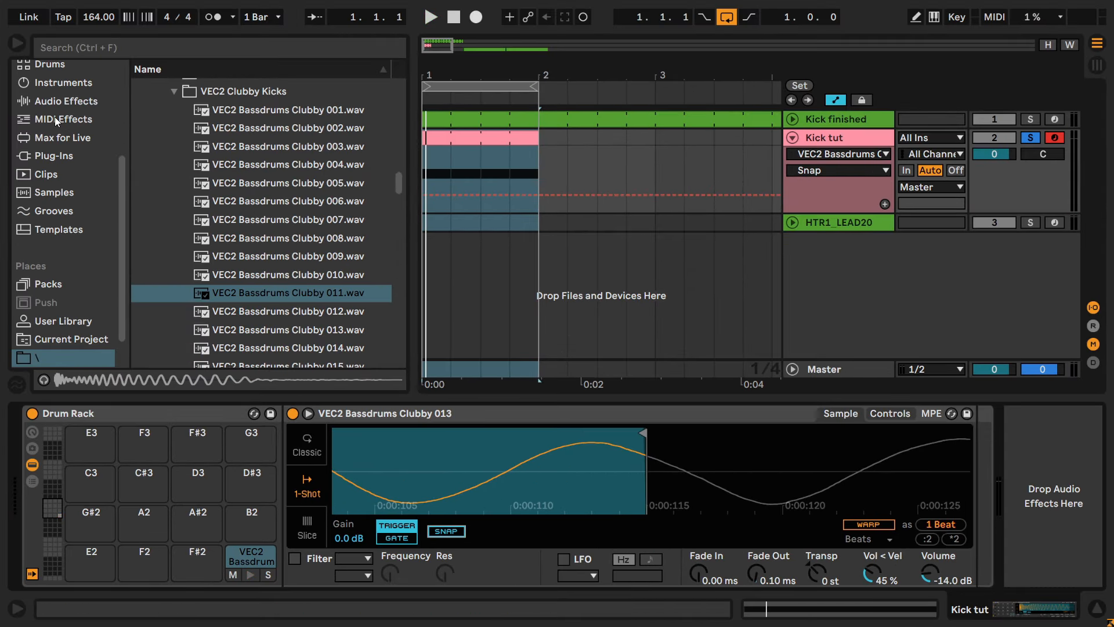
Add an Audio Effect Rack from the Utilities audio effects after the kick's Drum Rack.
{"action": "left_click", "coordinate": [58, 101]}
{"action": "left_click", "coordinate": [139, 215]}
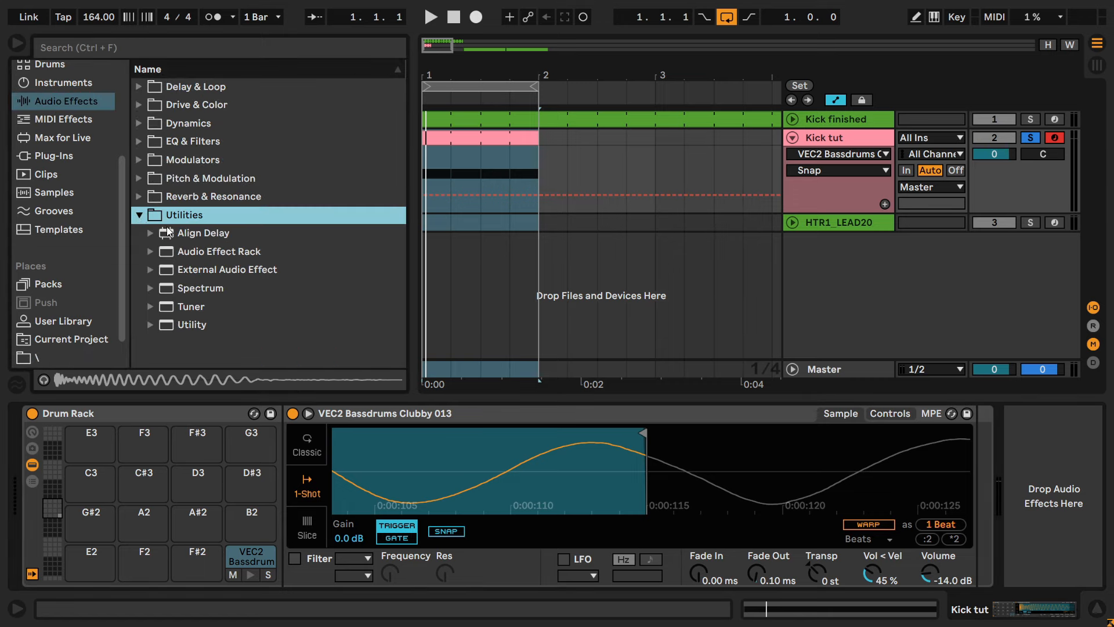
{"action": "left_click_drag", "start_coordinate": [193, 254], "coordinate": [994, 488]}
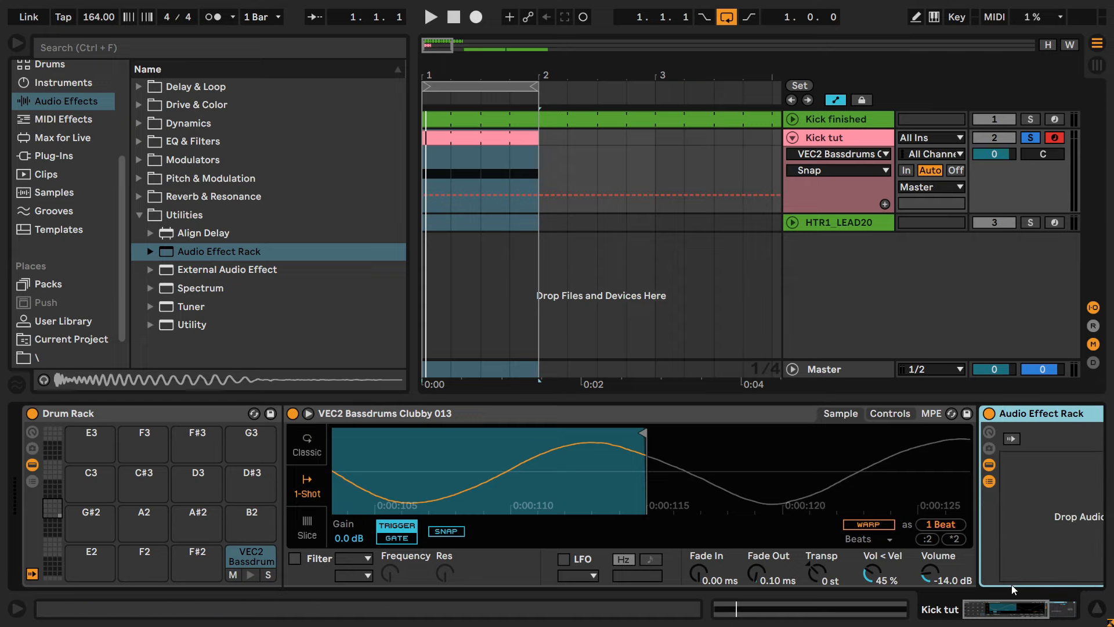
{"action": "left_click", "coordinate": [1060, 609]}
Create two chains in the Audio Effect Rack and name them Dist and Rumble.
{"action": "left_click", "coordinate": [826, 493]}
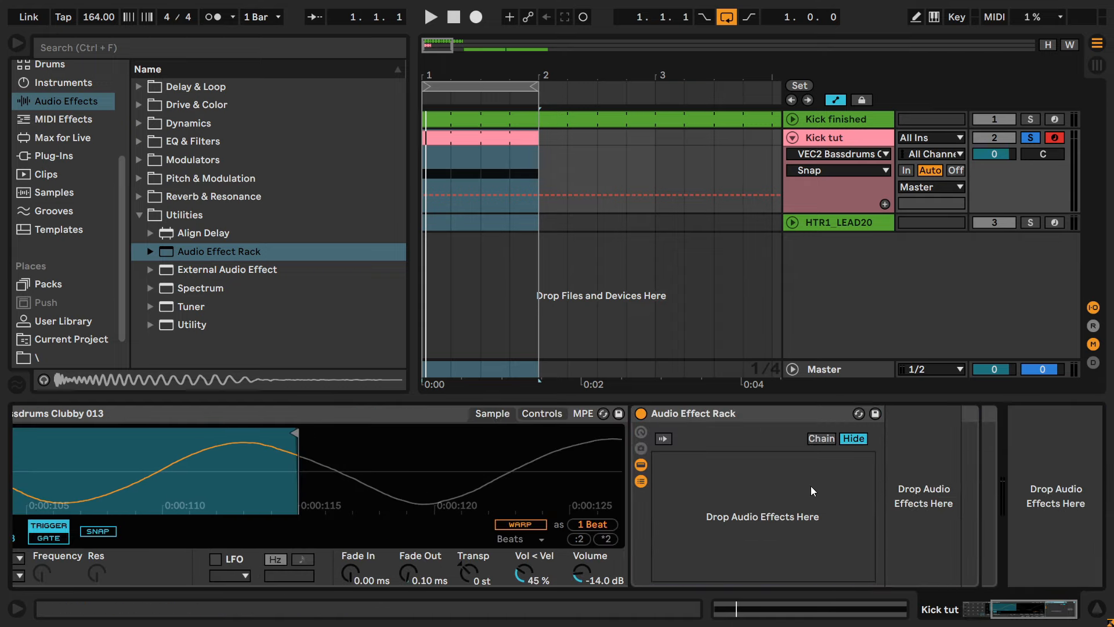
{"action": "right_click", "coordinate": [811, 486]}
{"action": "left_click", "coordinate": [840, 499]}
{"action": "key", "text": "ctrl+r"}
{"action": "type", "text": "Dist"}
{"action": "key", "text": "Return"}
{"action": "type", "text": "R"}
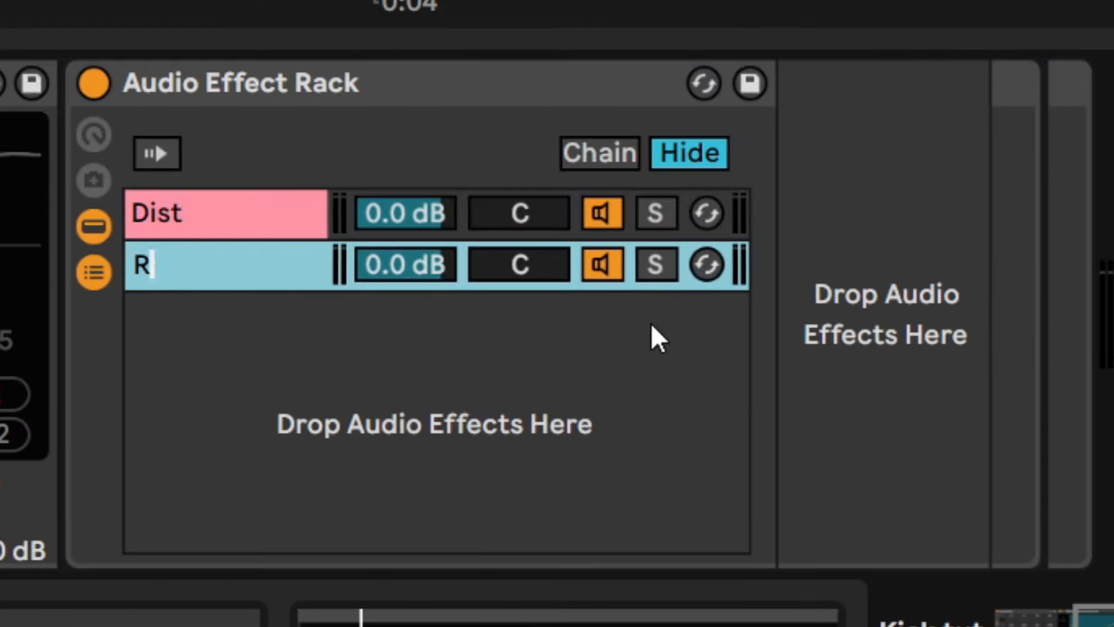
{"action": "type", "text": "umble"}
{"action": "key", "text": "Return"}
Load the iZotope Trash 2 distortion plug-in on the Dist chain and solo that chain.
{"action": "left_click", "coordinate": [675, 463]}
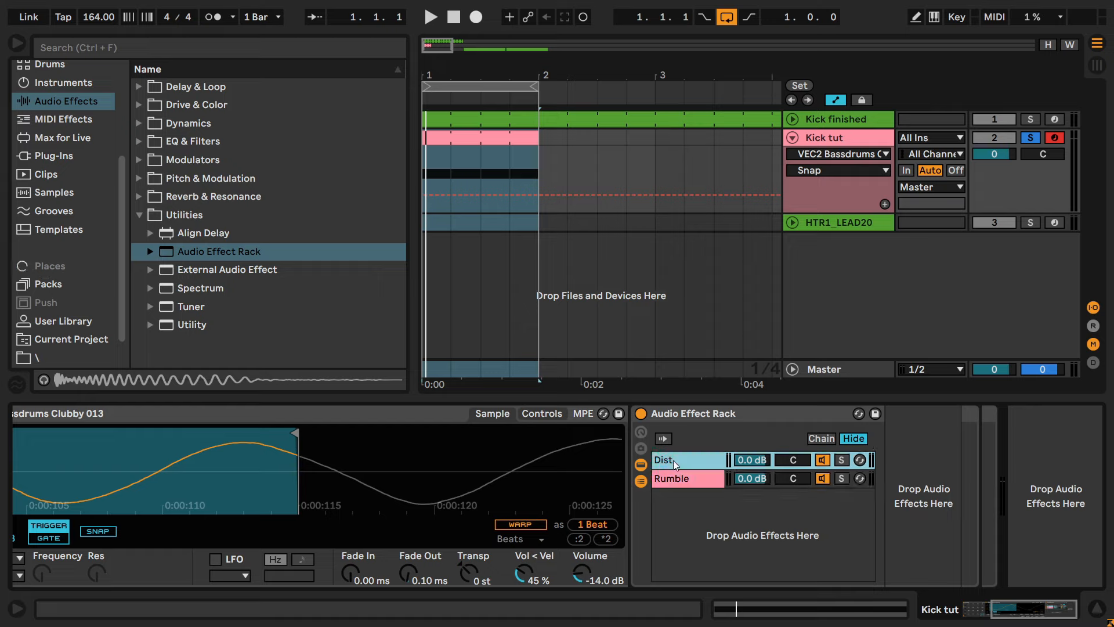
{"action": "left_click", "coordinate": [675, 462]}
{"action": "left_click", "coordinate": [69, 161]}
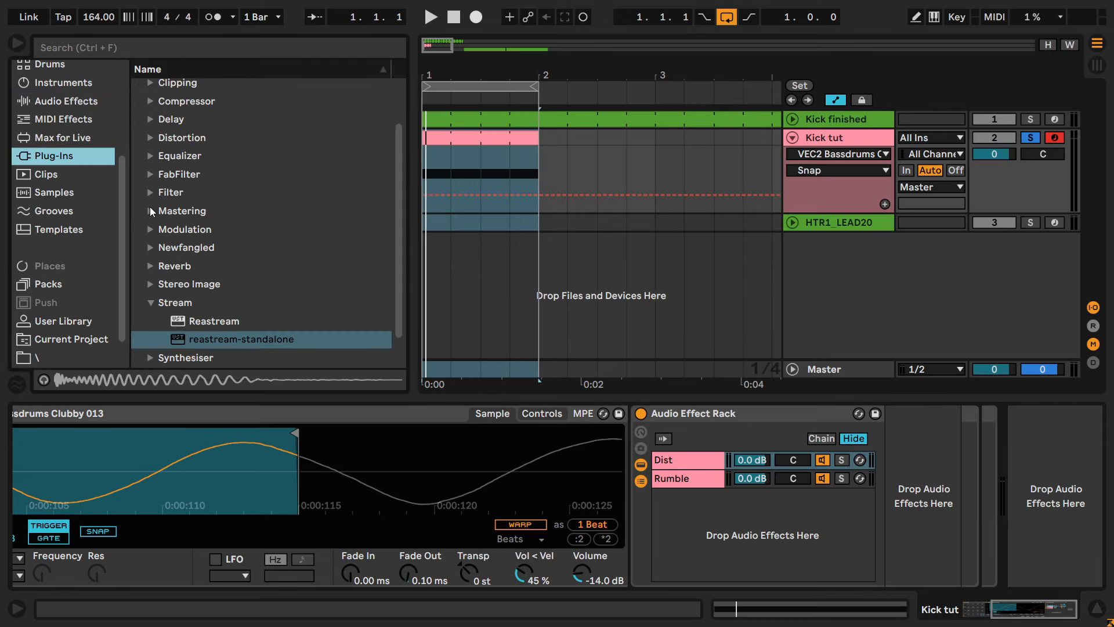
{"action": "left_click", "coordinate": [150, 138]}
{"action": "left_click_drag", "start_coordinate": [210, 248], "coordinate": [924, 516]}
{"action": "left_click", "coordinate": [829, 460]}
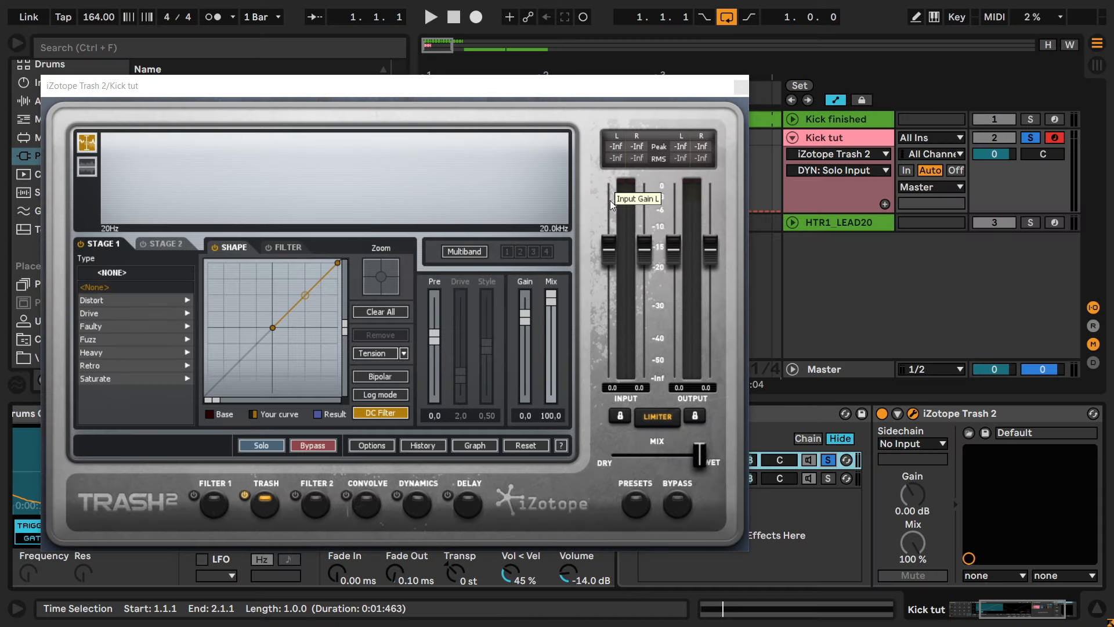
Set Trash 2's input gain to +7 dB and its output gain to -7 dB, checking the levels during playback.
{"action": "key", "text": "space"}
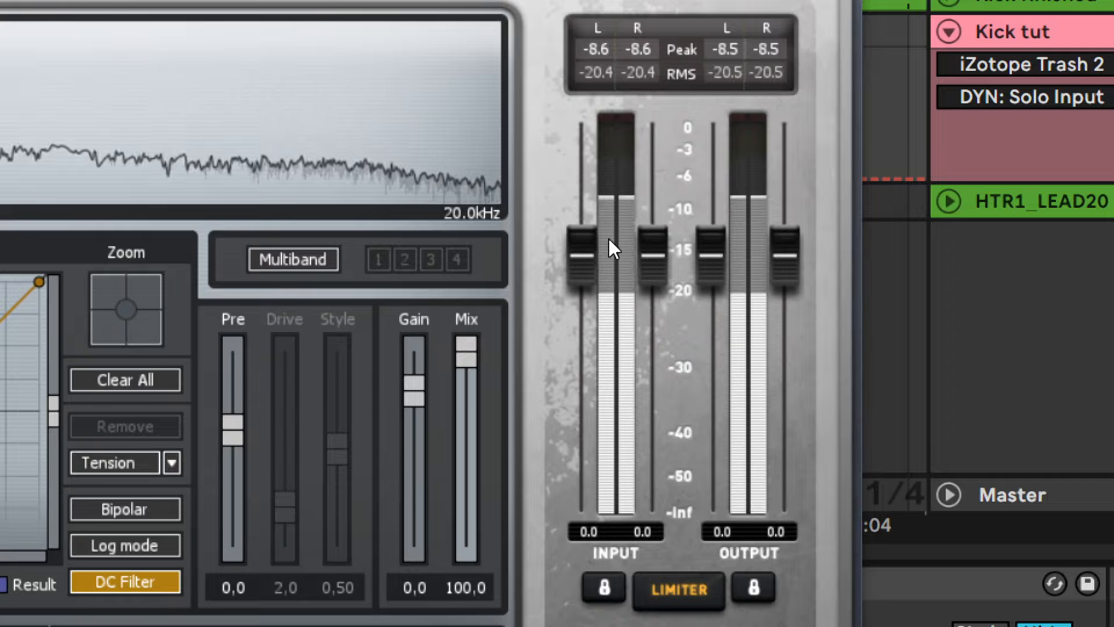
{"action": "left_click_drag", "start_coordinate": [581, 258], "coordinate": [574, 164]}
{"action": "double_click", "coordinate": [589, 516]}
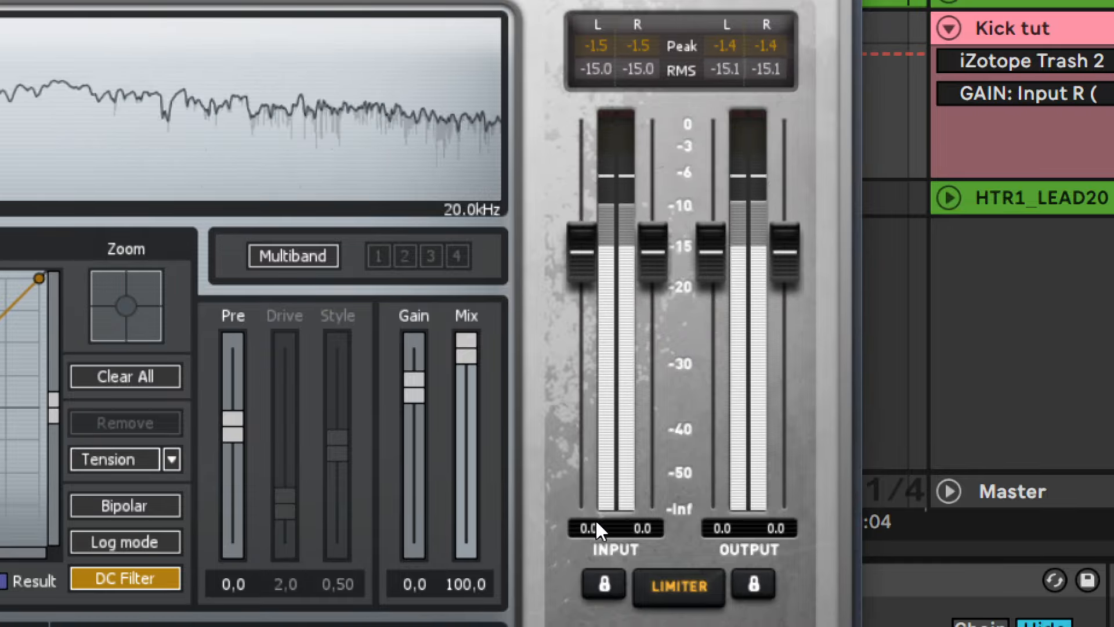
{"action": "double_click", "coordinate": [596, 522]}
{"action": "type", "text": "7"}
{"action": "key", "text": "Return"}
{"action": "double_click", "coordinate": [720, 529]}
{"action": "type", "text": "-7"}
{"action": "key", "text": "Return"}
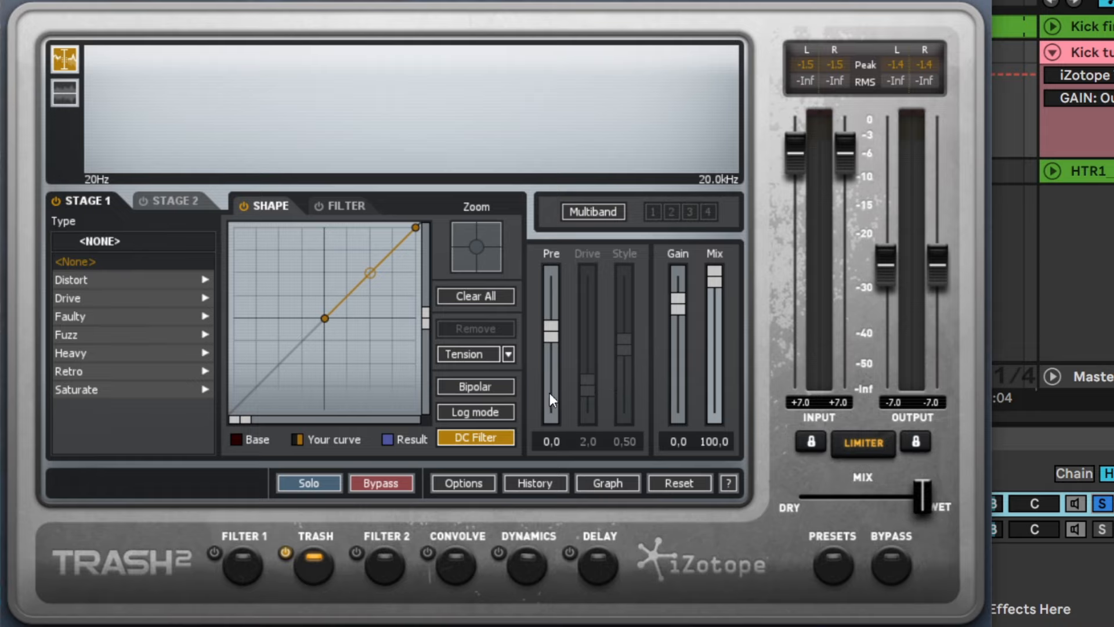
Audition several Stage 1 distortion types, including Crunchy Grunge, Harmonic Control and Crispy, and settle on Capacity.
{"action": "left_click", "coordinate": [598, 387]}
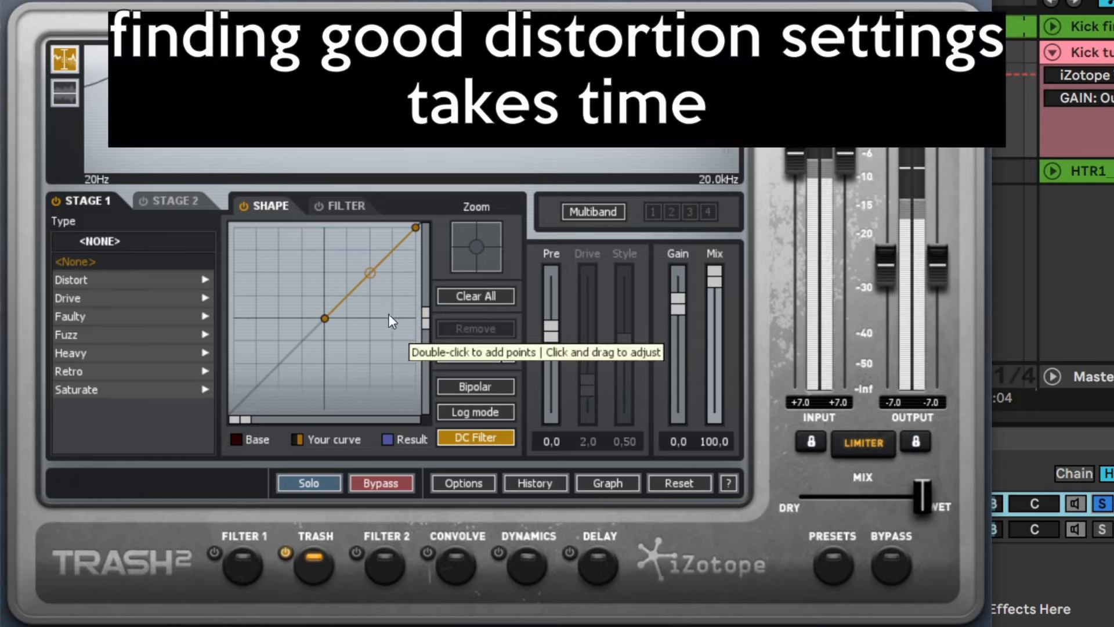
{"action": "left_click", "coordinate": [93, 298]}
{"action": "left_click", "coordinate": [93, 296]}
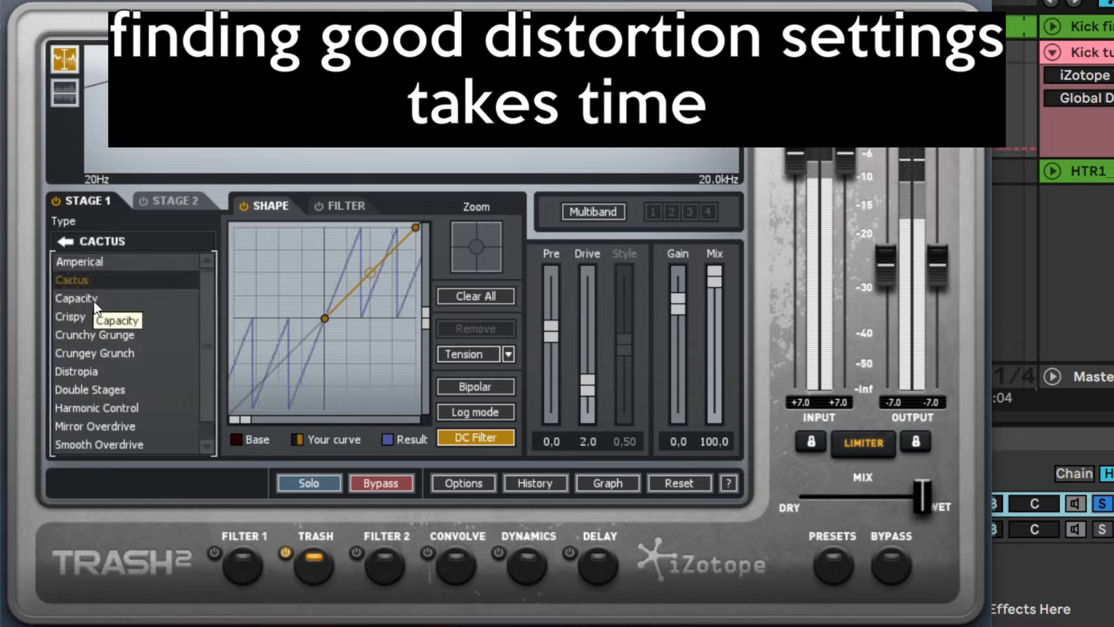
{"action": "left_click", "coordinate": [98, 336]}
{"action": "left_click", "coordinate": [107, 408]}
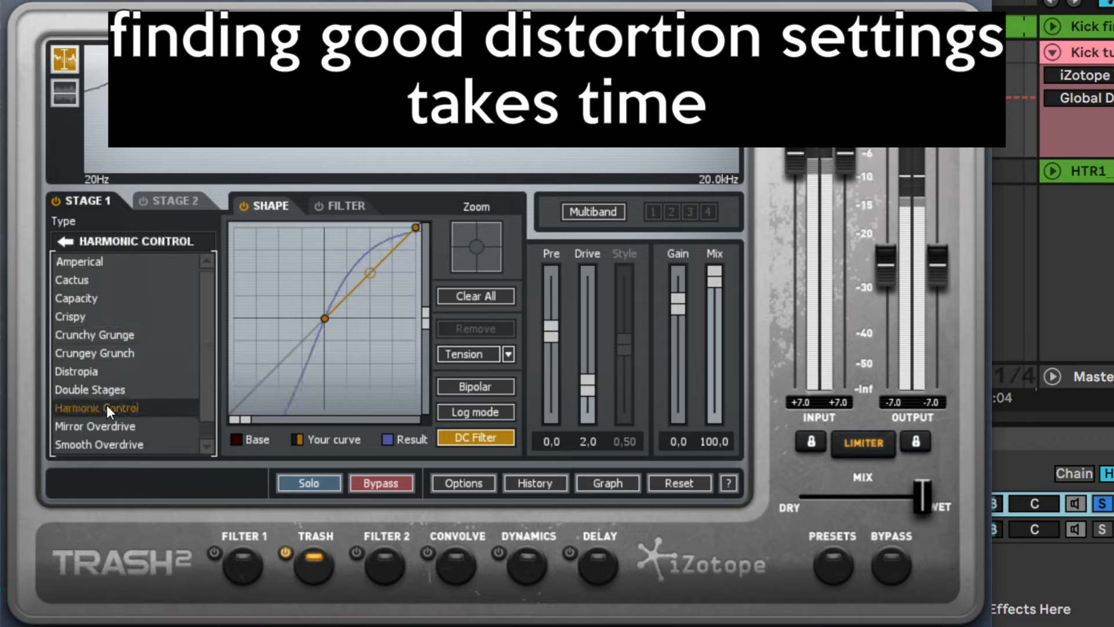
{"action": "left_click", "coordinate": [95, 317]}
{"action": "left_click", "coordinate": [106, 300]}
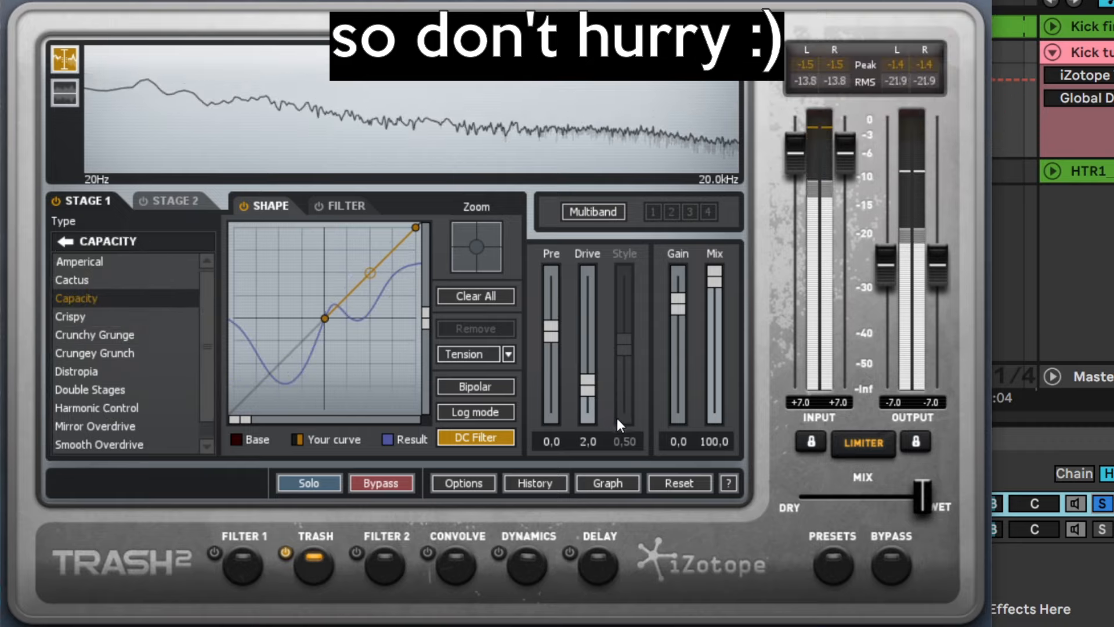
Try different Pre levels for the Stage 1 distortion and set Pre to 1.1.
{"action": "scroll", "coordinate": [544, 332], "scroll_direction": "up", "scroll_amount": 5}
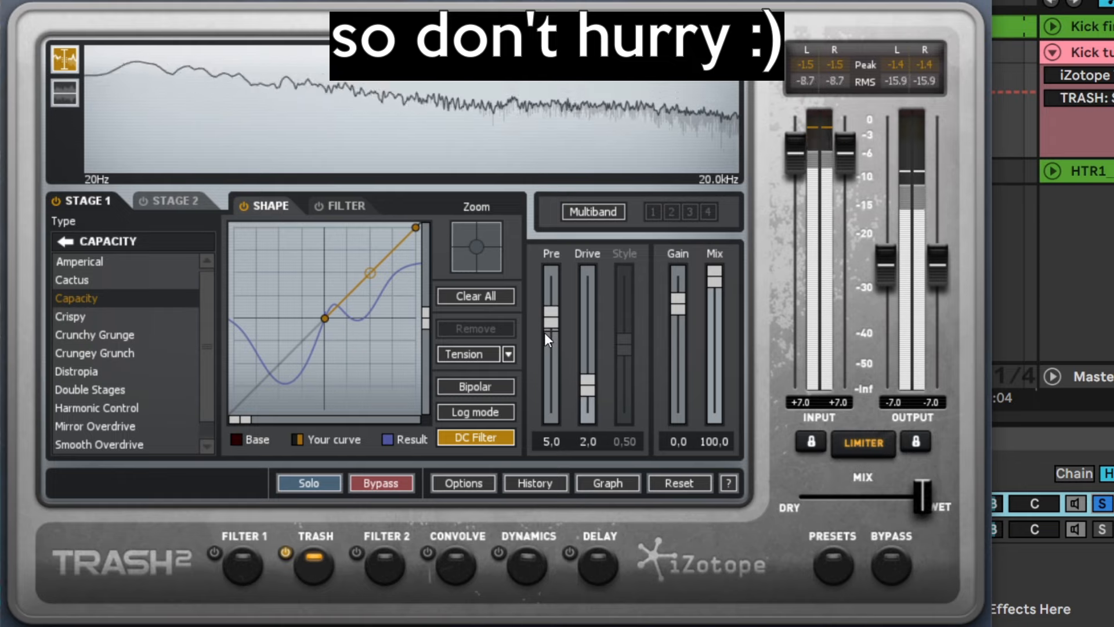
{"action": "scroll", "coordinate": [546, 333], "scroll_direction": "down", "scroll_amount": 2}
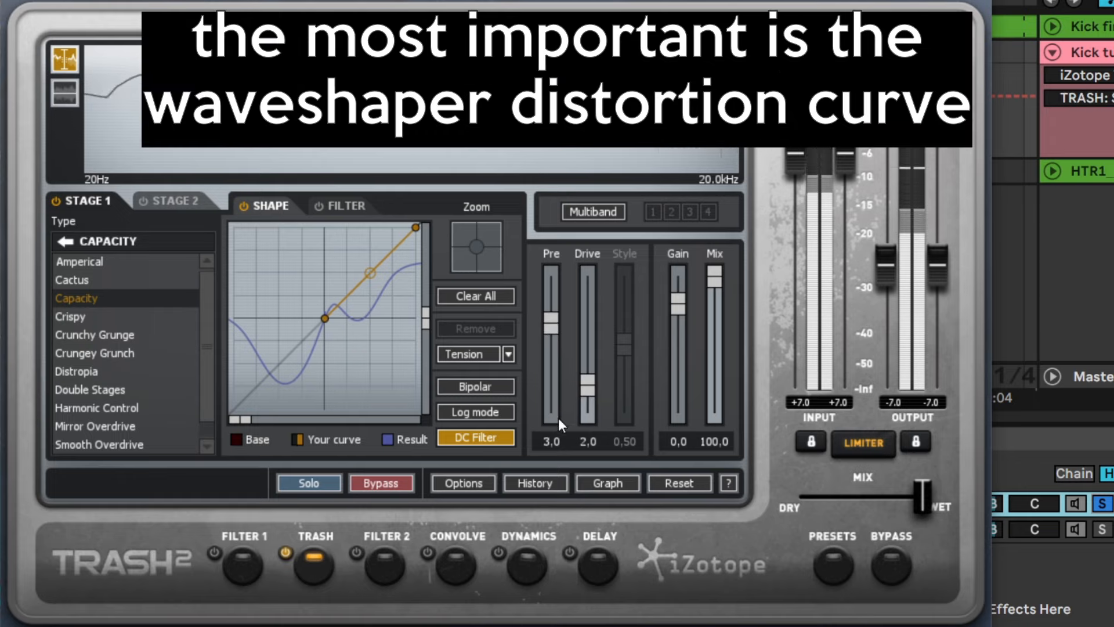
{"action": "left_click", "coordinate": [557, 441]}
{"action": "type", "text": "1,1"}
{"action": "key", "text": "Return"}
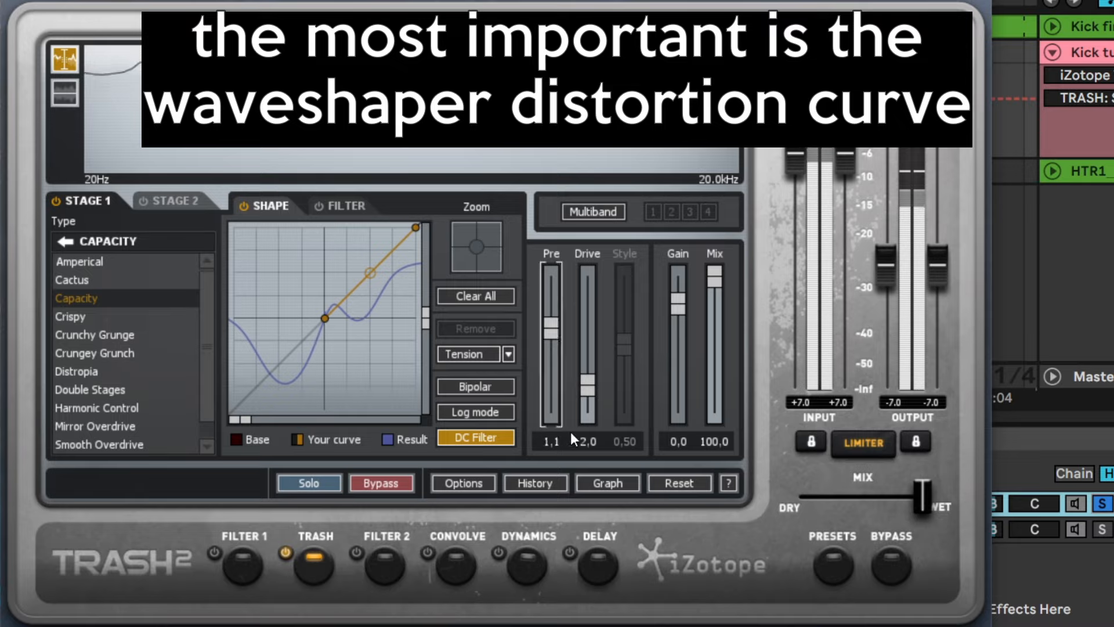
Try higher and lower Drive amounts for the Stage 1 distortion, set Drive to 2.1 and stop playback.
{"action": "scroll", "coordinate": [586, 390], "scroll_direction": "up", "scroll_amount": 3}
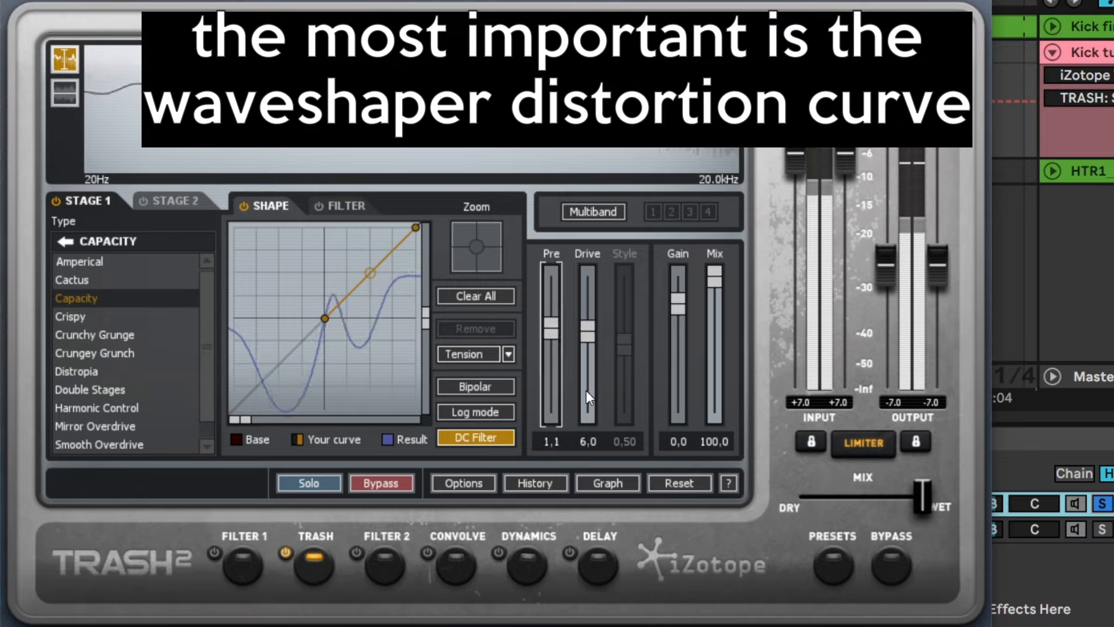
{"action": "scroll", "coordinate": [586, 390], "scroll_direction": "down", "scroll_amount": 5}
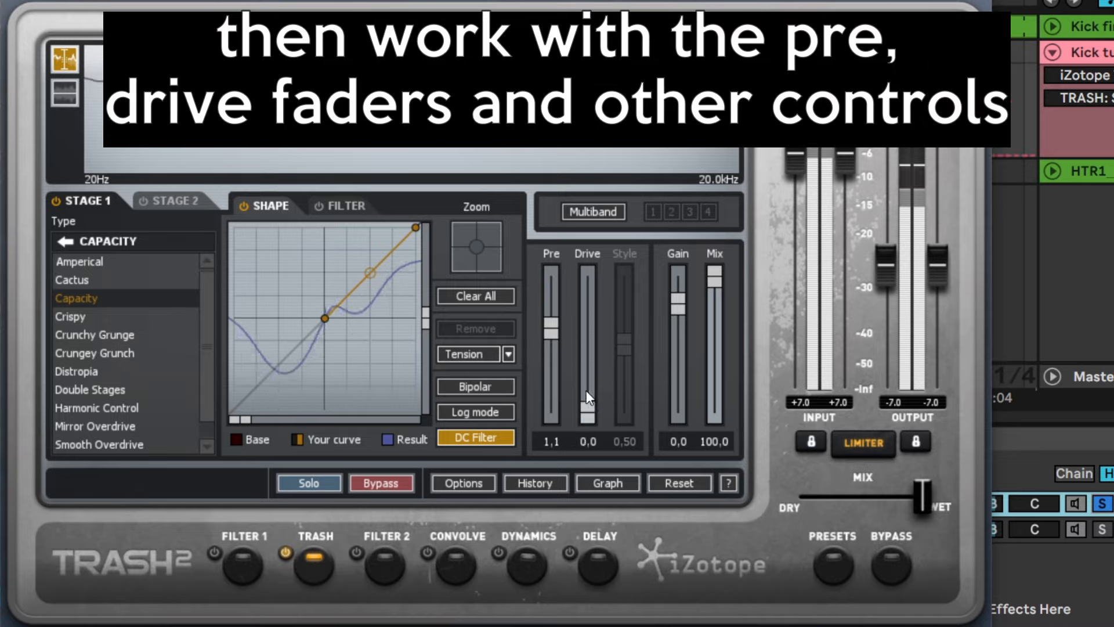
{"action": "left_click", "coordinate": [587, 442]}
{"action": "type", "text": "2,1"}
{"action": "key", "text": "Return"}
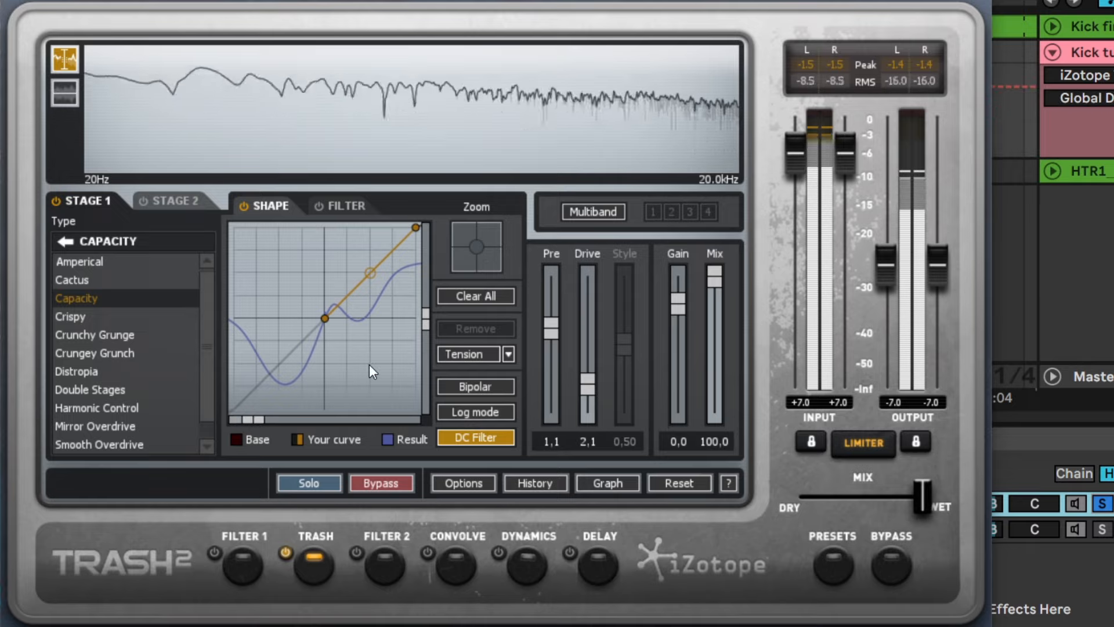
{"action": "key", "text": "space"}
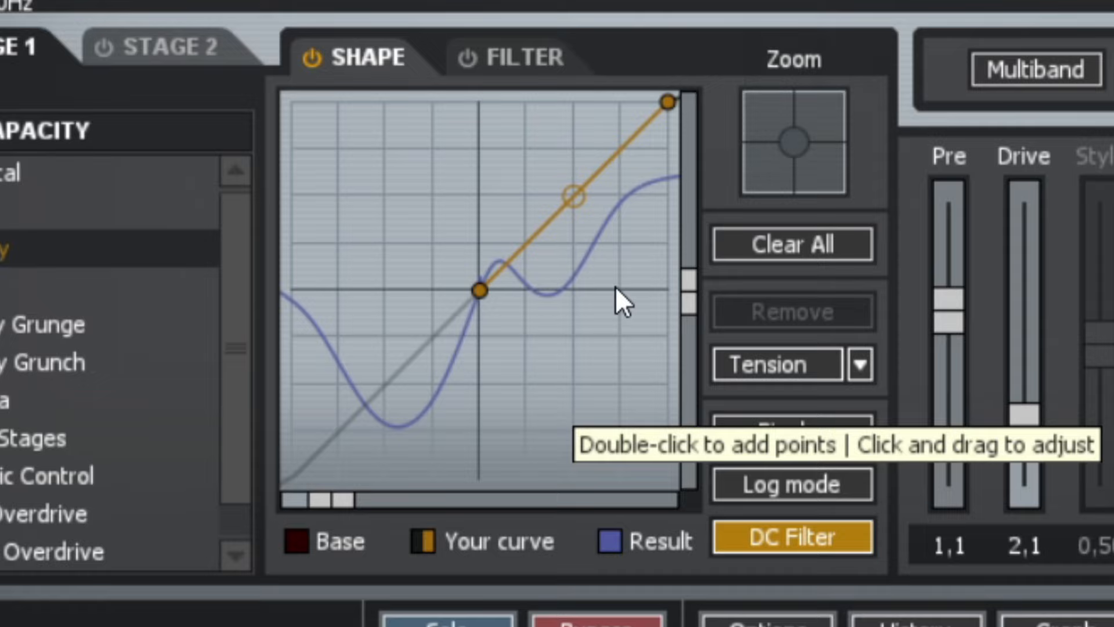
Change the Stage 1 waveshaper curve to Sine, reduce it to about three wave cycles, and close the Trash 2 window.
{"action": "left_click", "coordinate": [593, 228]}
{"action": "right_click", "coordinate": [570, 195]}
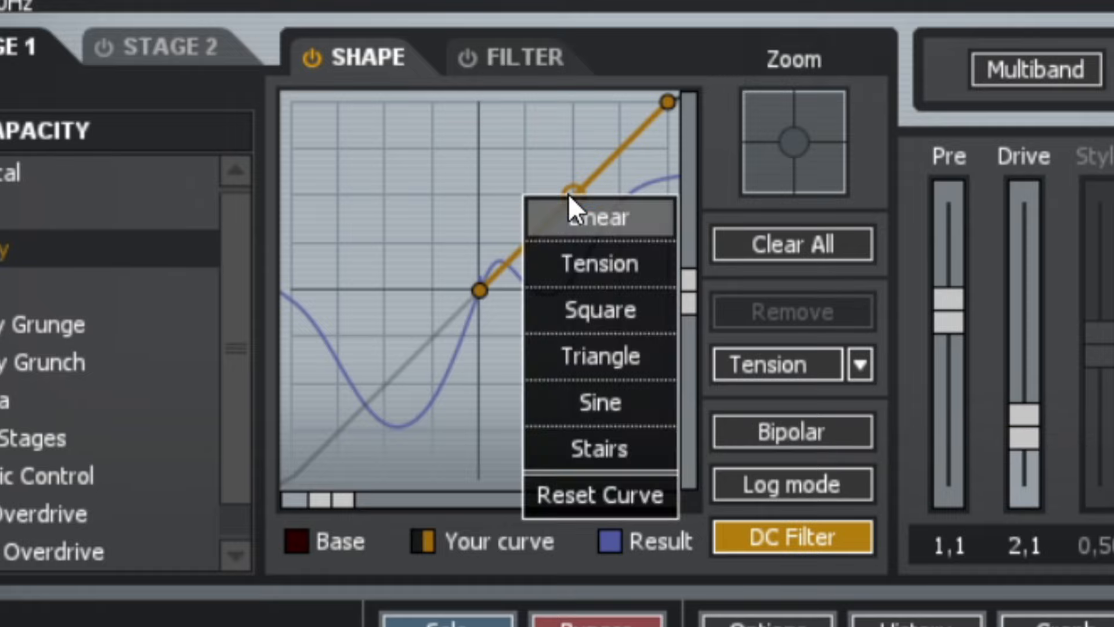
{"action": "left_click", "coordinate": [595, 402]}
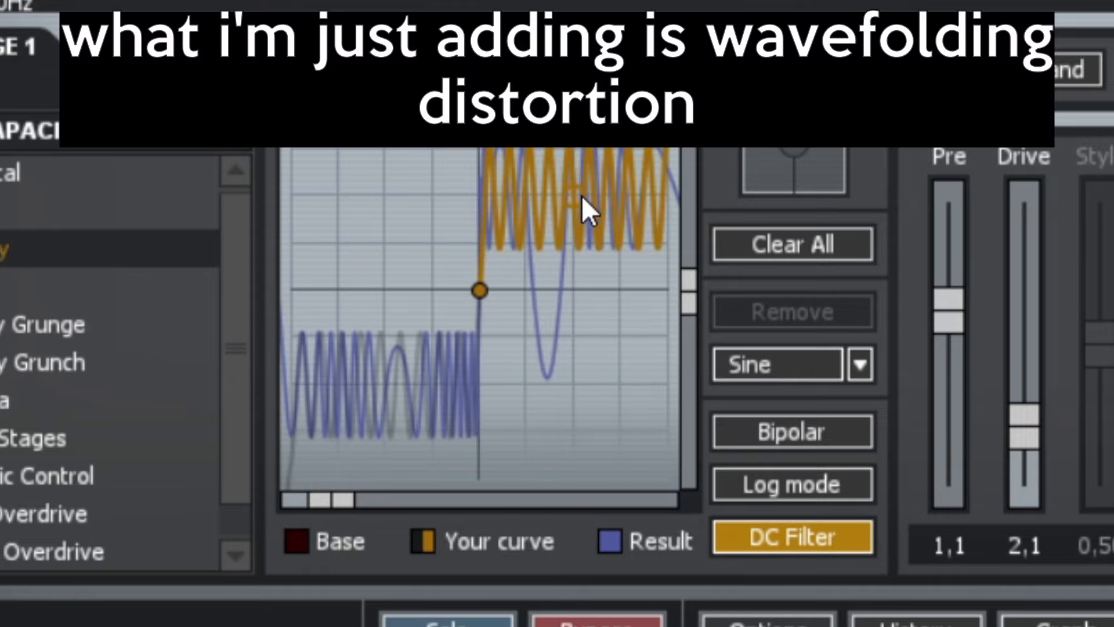
{"action": "left_click_drag", "start_coordinate": [580, 196], "coordinate": [579, 275]}
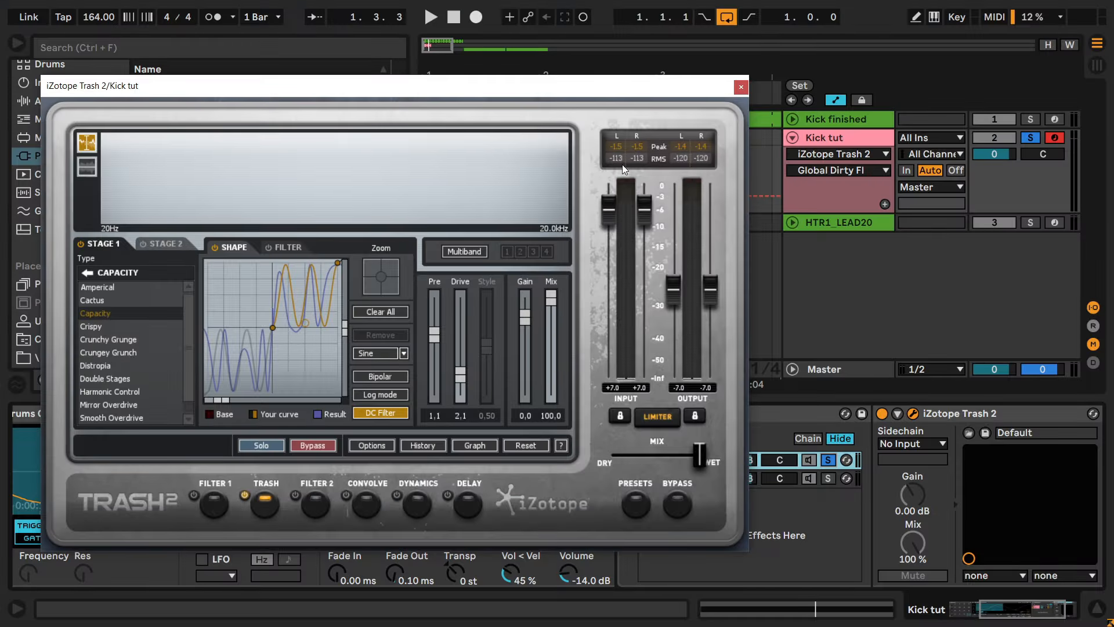
{"action": "left_click", "coordinate": [742, 87]}
Transpose the bass drum sample to -4 st while auditioning the kick.
{"action": "key", "text": "space"}
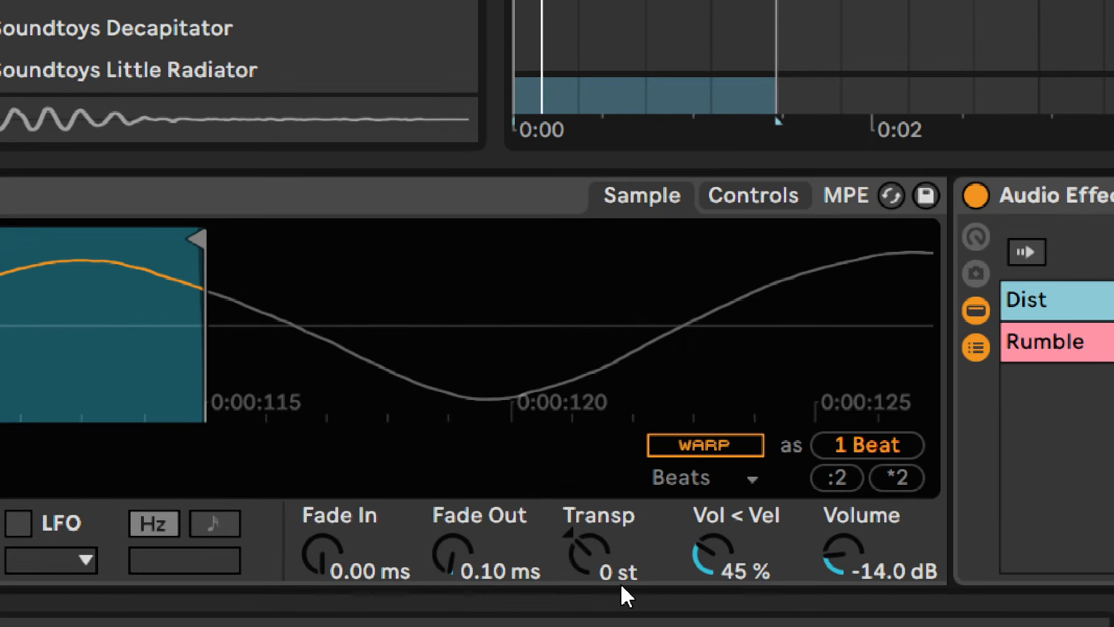
{"action": "left_click", "coordinate": [458, 571]}
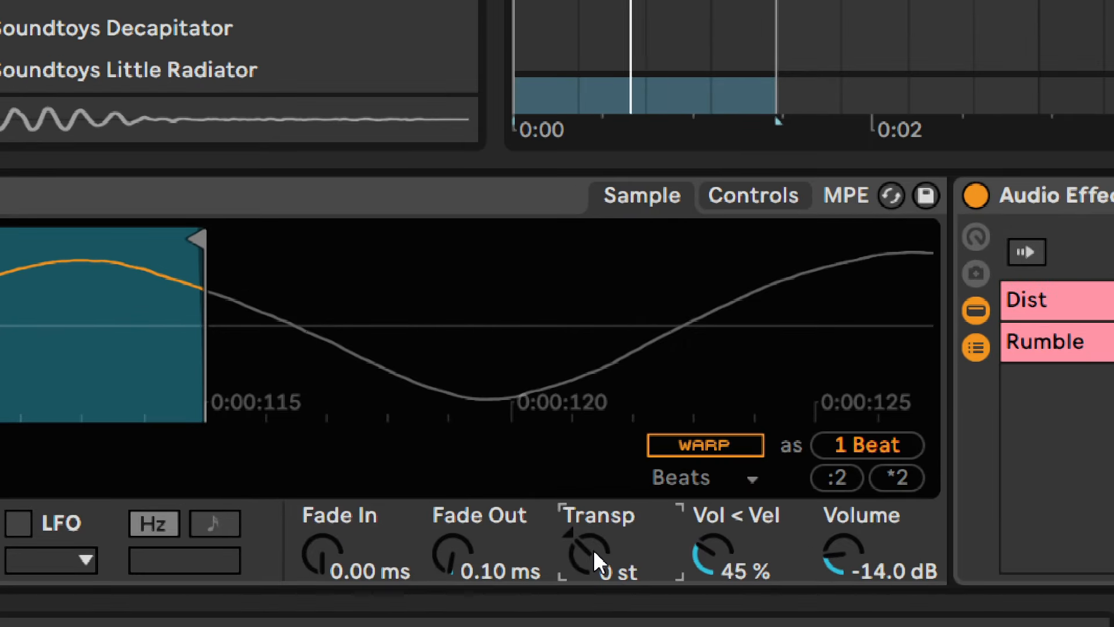
{"action": "key", "text": "Down"}
{"action": "key", "text": "Down"}
{"action": "key", "text": "Down"}
{"action": "key", "text": "Down"}
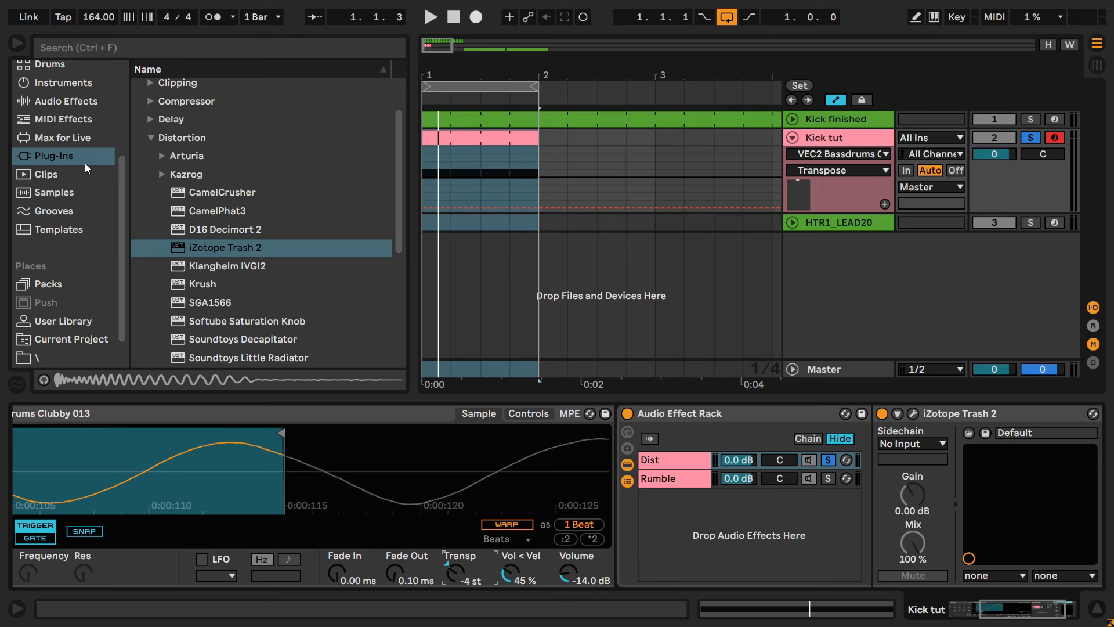
Add EQ Eight before Trash 2 in the Dist chain and expand its large display.
{"action": "left_click", "coordinate": [51, 108]}
{"action": "left_click", "coordinate": [139, 145]}
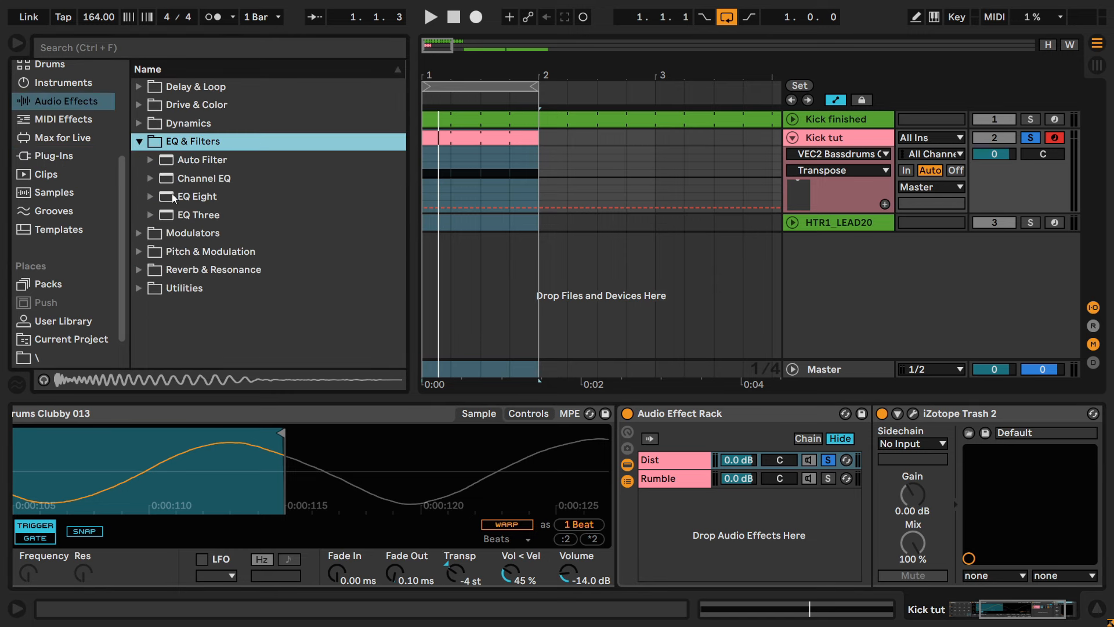
{"action": "left_click_drag", "start_coordinate": [184, 198], "coordinate": [943, 573]}
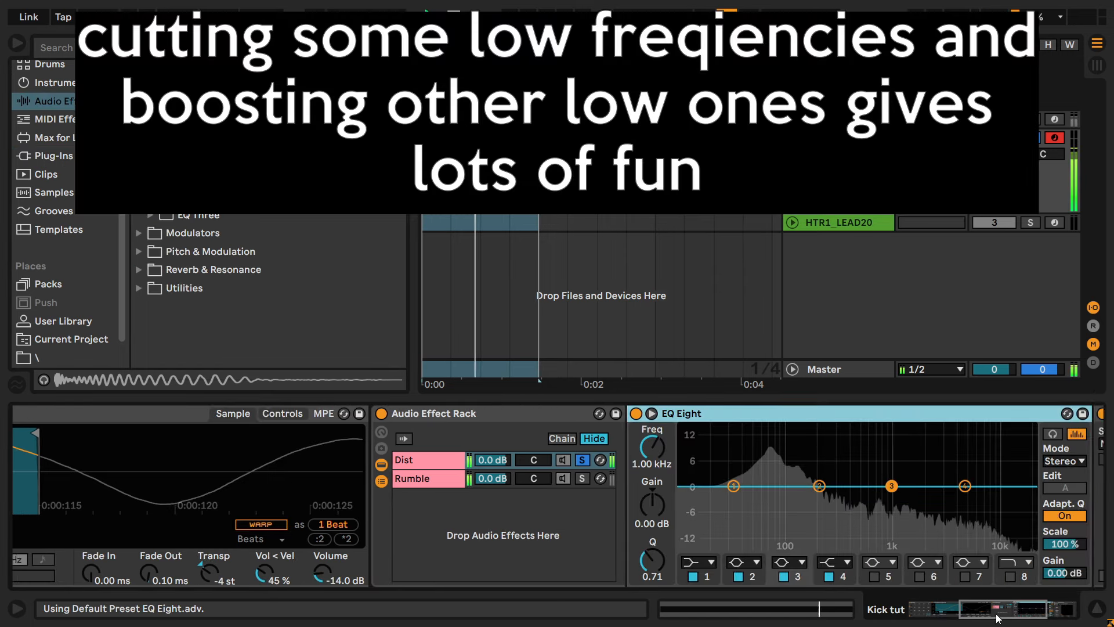
{"action": "left_click", "coordinate": [289, 413]}
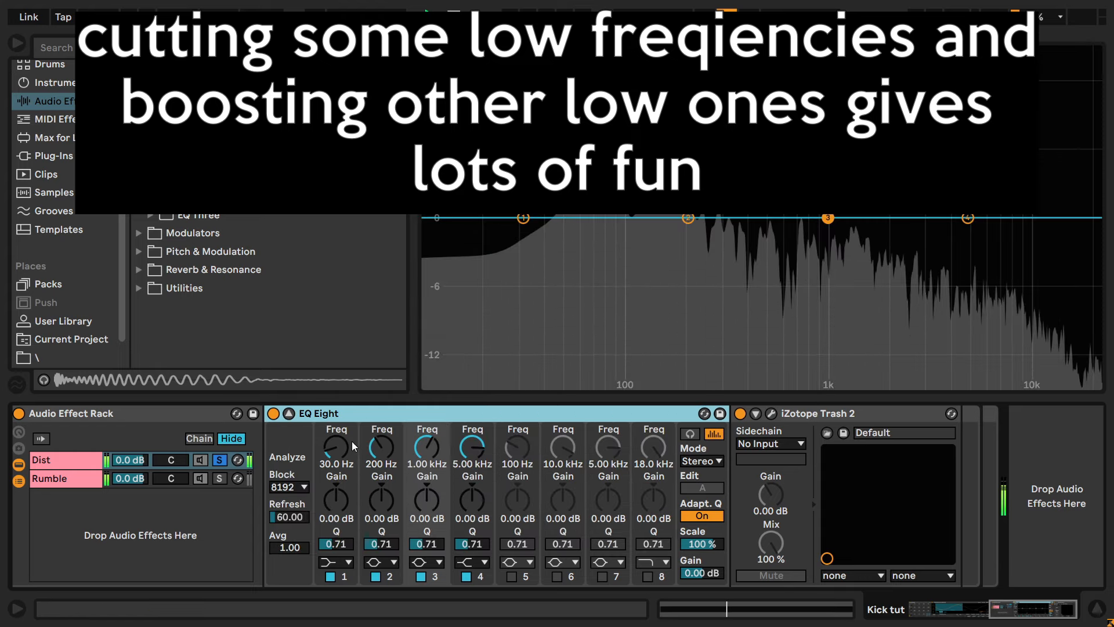
Turn off bands 2, 3 and 4 in EQ Eight.
{"action": "left_click", "coordinate": [376, 576]}
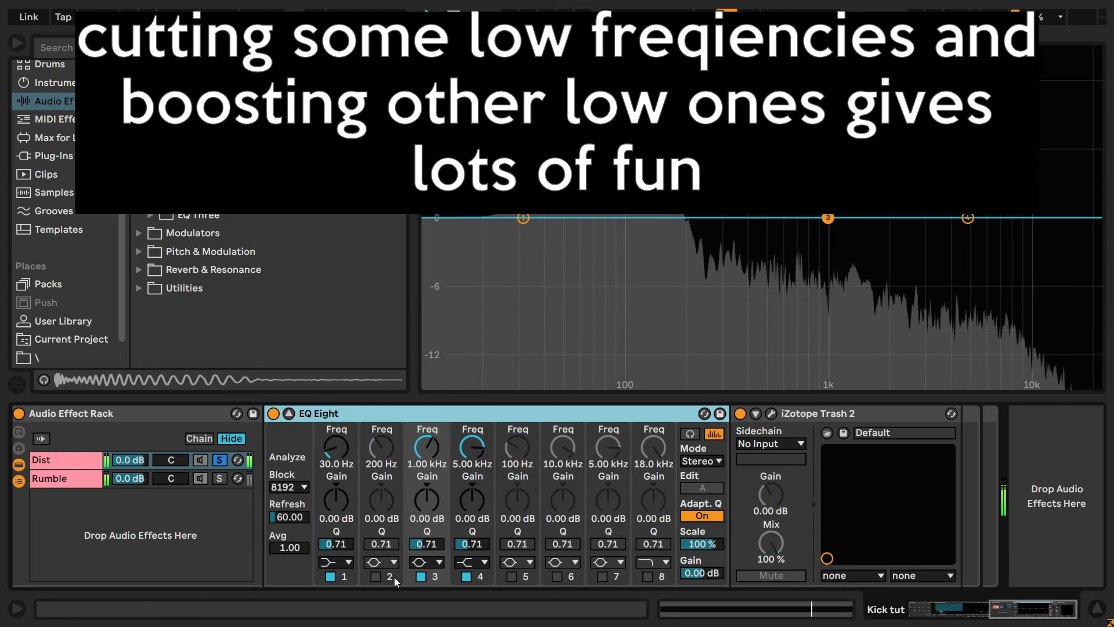
{"action": "left_click", "coordinate": [420, 577]}
{"action": "left_click", "coordinate": [466, 577]}
Make band 1 a x4 low cut at 93.0 Hz with Q 2.00, and compare with the EQ bypassed.
{"action": "left_click", "coordinate": [348, 562]}
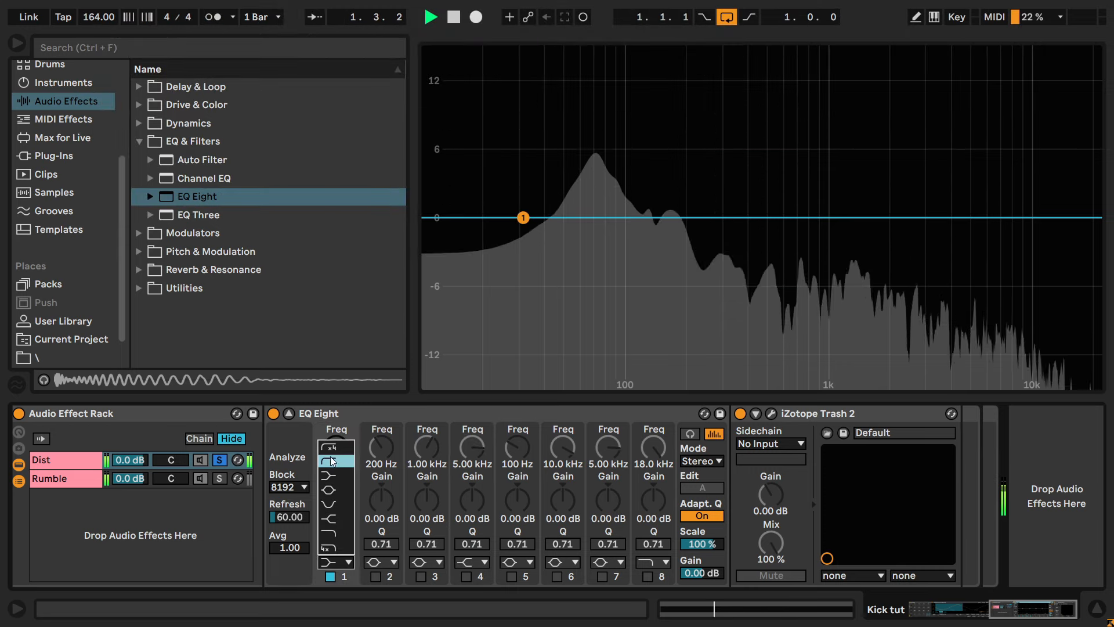
{"action": "left_click", "coordinate": [333, 451]}
{"action": "left_click_drag", "start_coordinate": [334, 451], "coordinate": [336, 519]}
{"action": "left_click", "coordinate": [271, 413]}
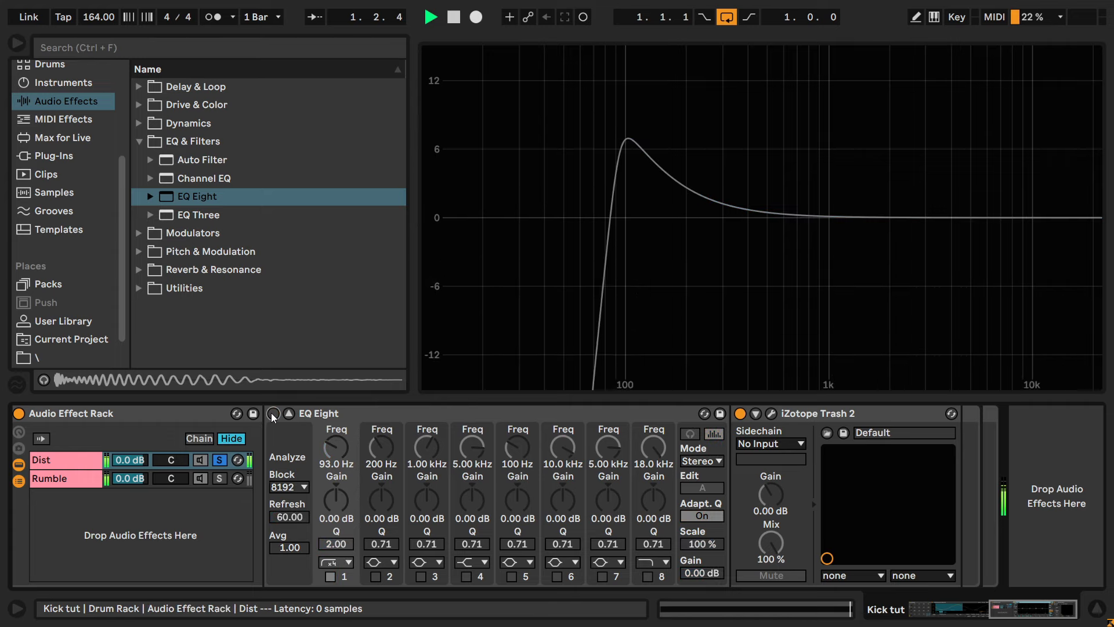
{"action": "left_click", "coordinate": [272, 413]}
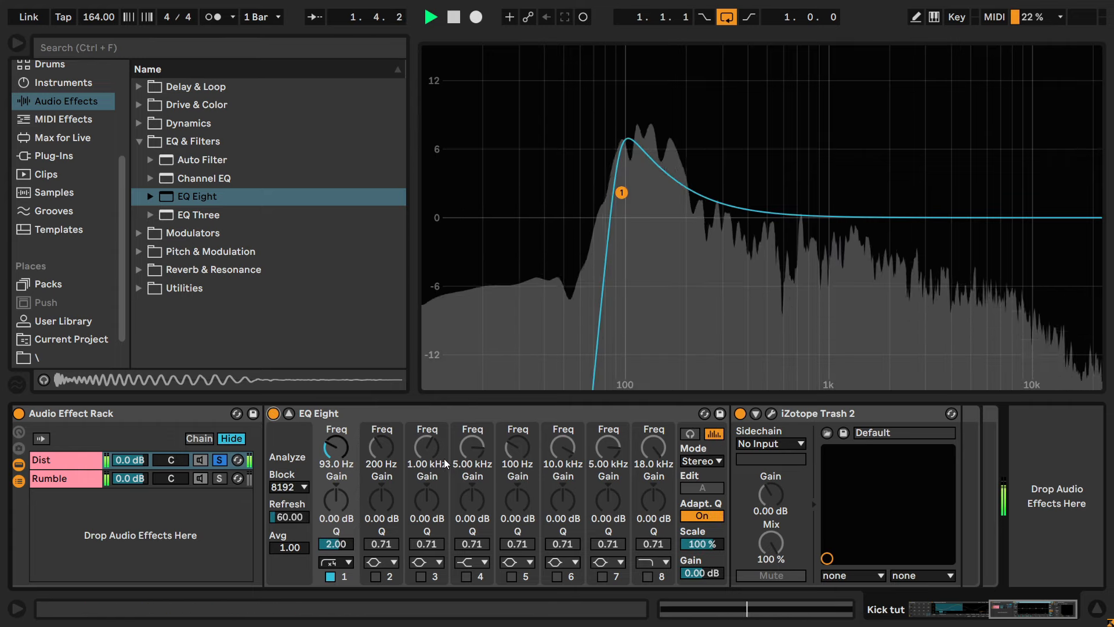
{"action": "key", "text": "space"}
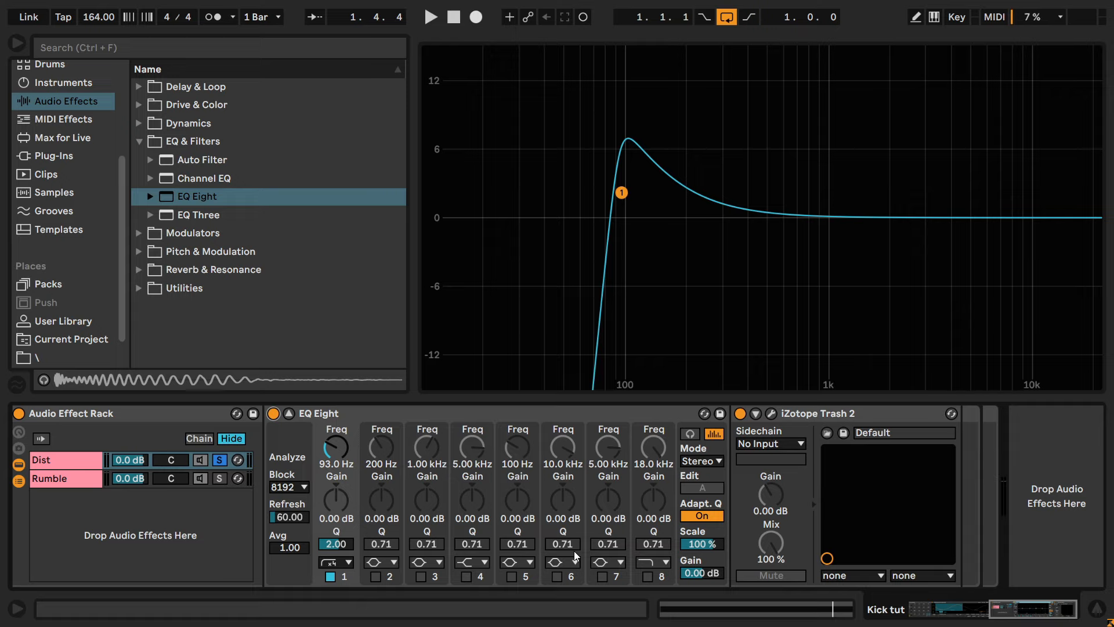
Enable band 8 as a high cut at 2.40 kHz and compare the sound with the band off and on.
{"action": "left_click", "coordinate": [648, 576]}
{"action": "key", "text": "space"}
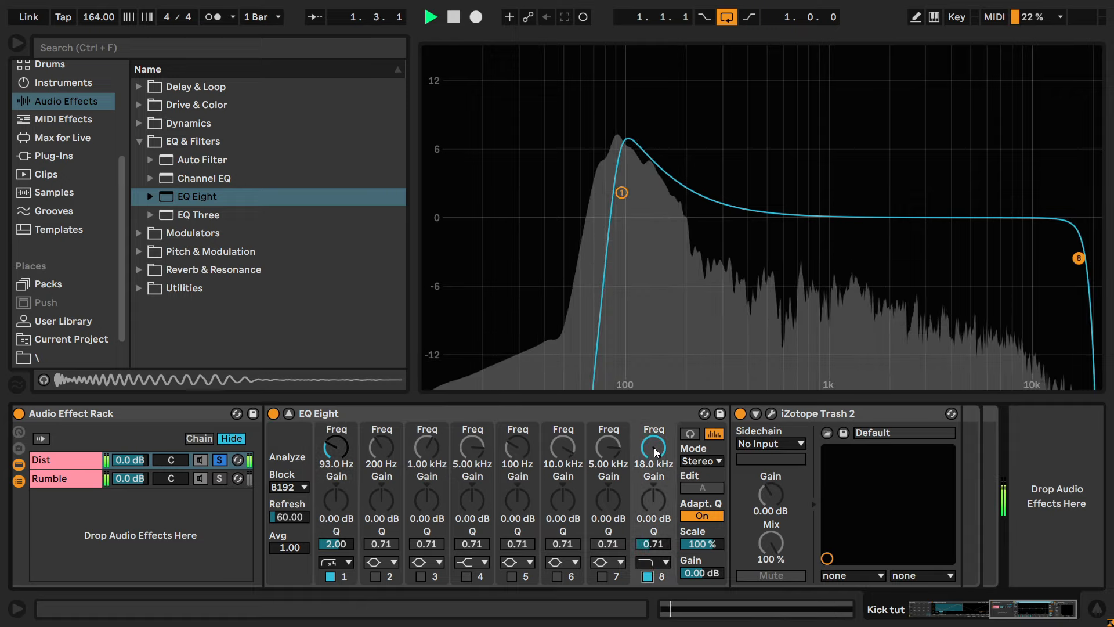
{"action": "left_click_drag", "start_coordinate": [654, 448], "coordinate": [654, 506]}
{"action": "type", "text": "2400"}
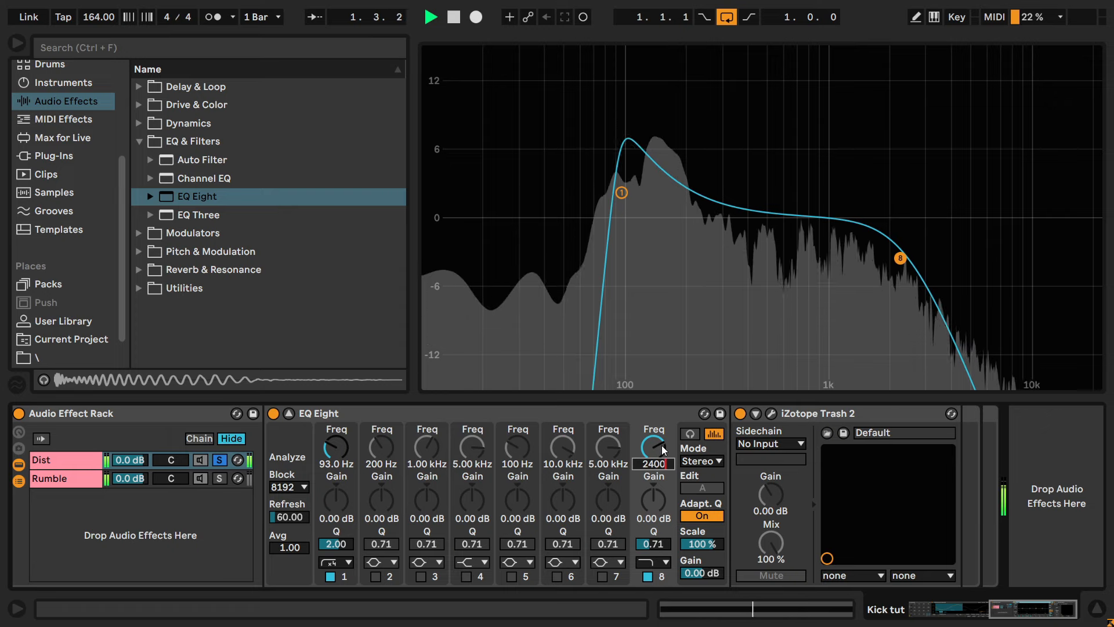
{"action": "key", "text": "Return"}
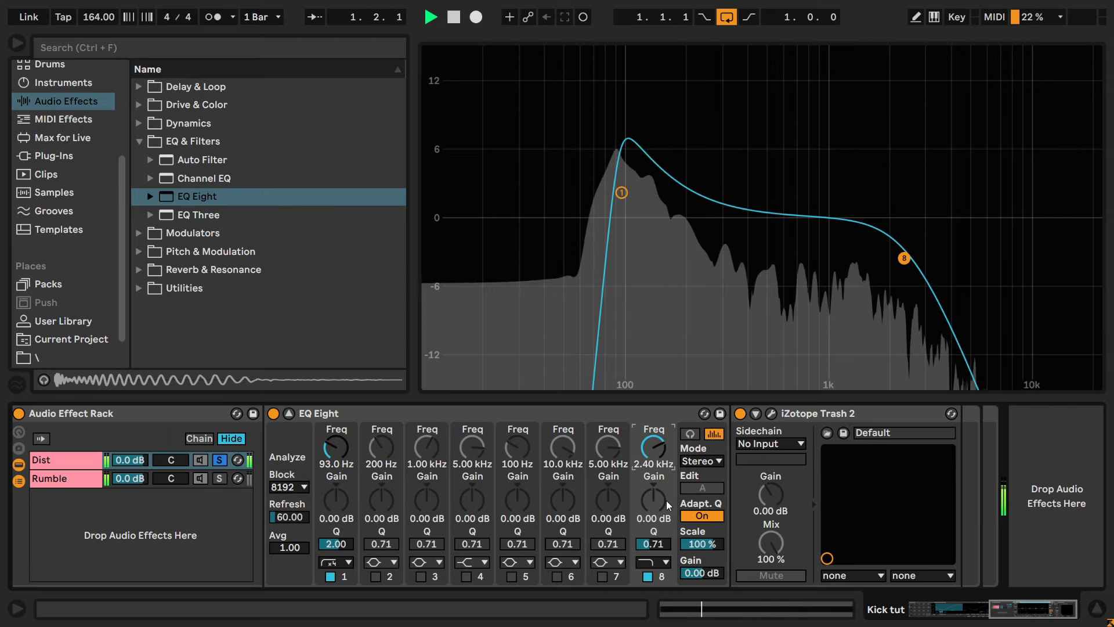
{"action": "left_click", "coordinate": [648, 576]}
{"action": "left_click", "coordinate": [648, 577]}
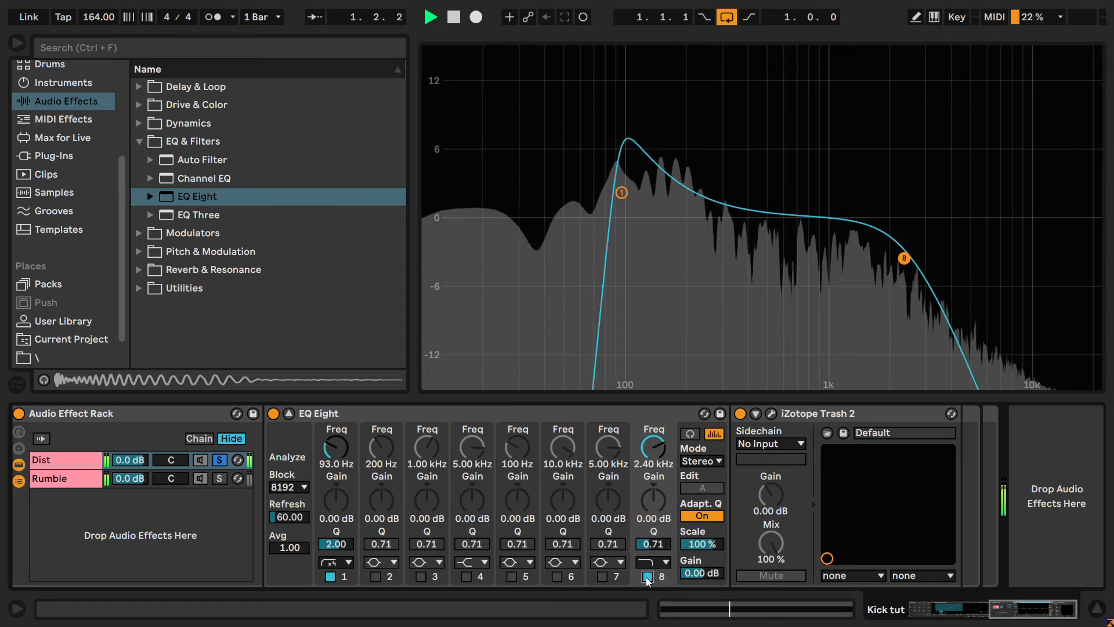
{"action": "key", "text": "space"}
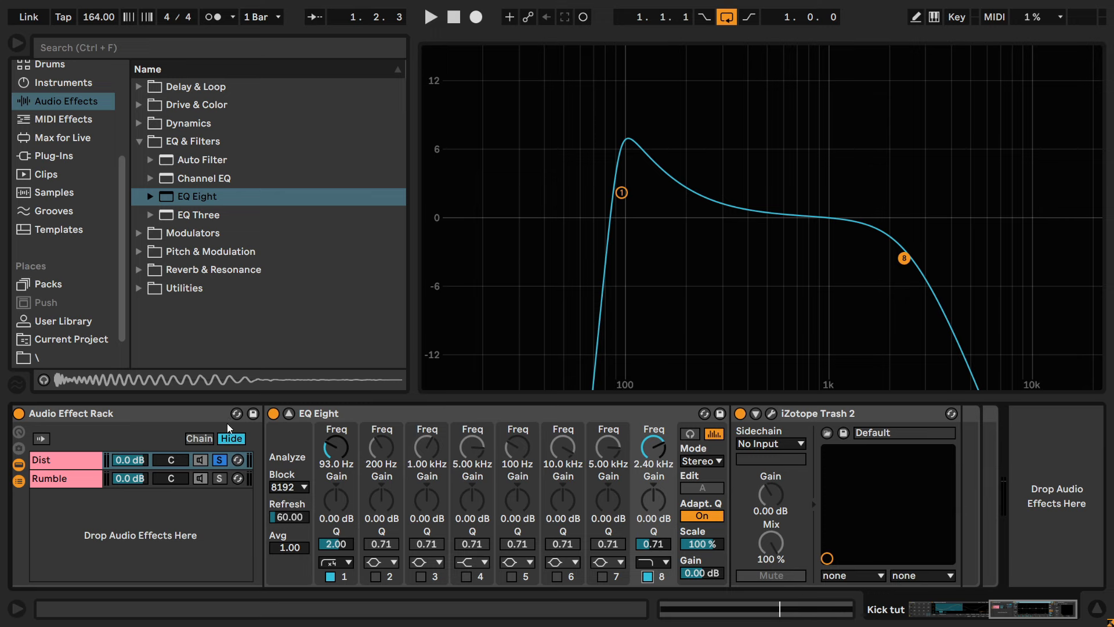
Collapse the EQ display, enable Stage 2 of the Trash 2 distortion, and save the project.
{"action": "left_click", "coordinate": [287, 414]}
{"action": "left_click", "coordinate": [771, 413]}
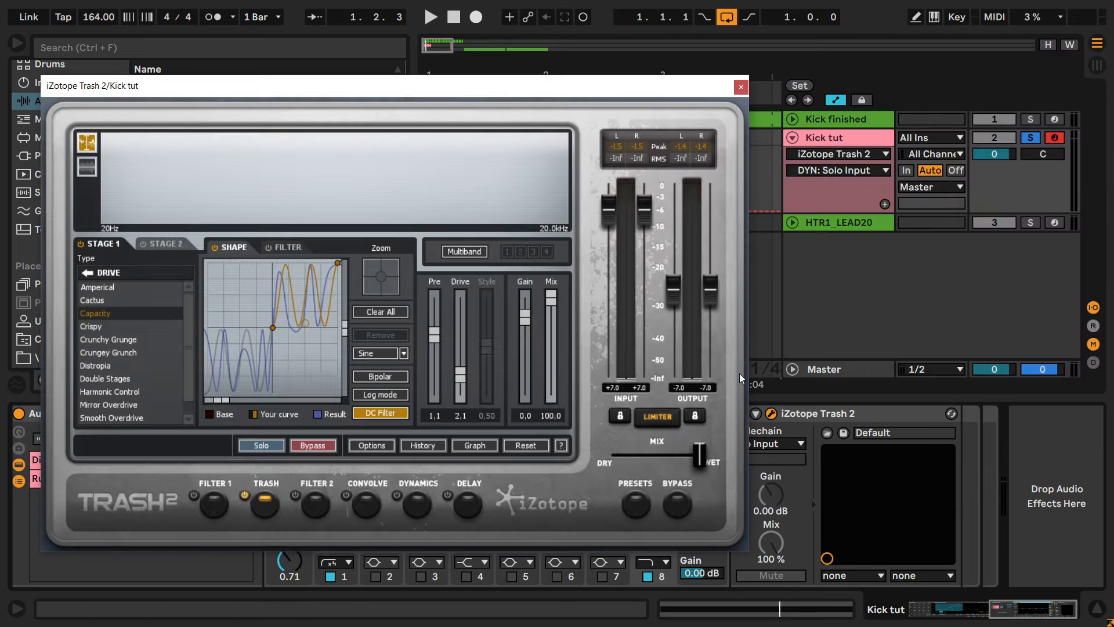
{"action": "left_click", "coordinate": [169, 243]}
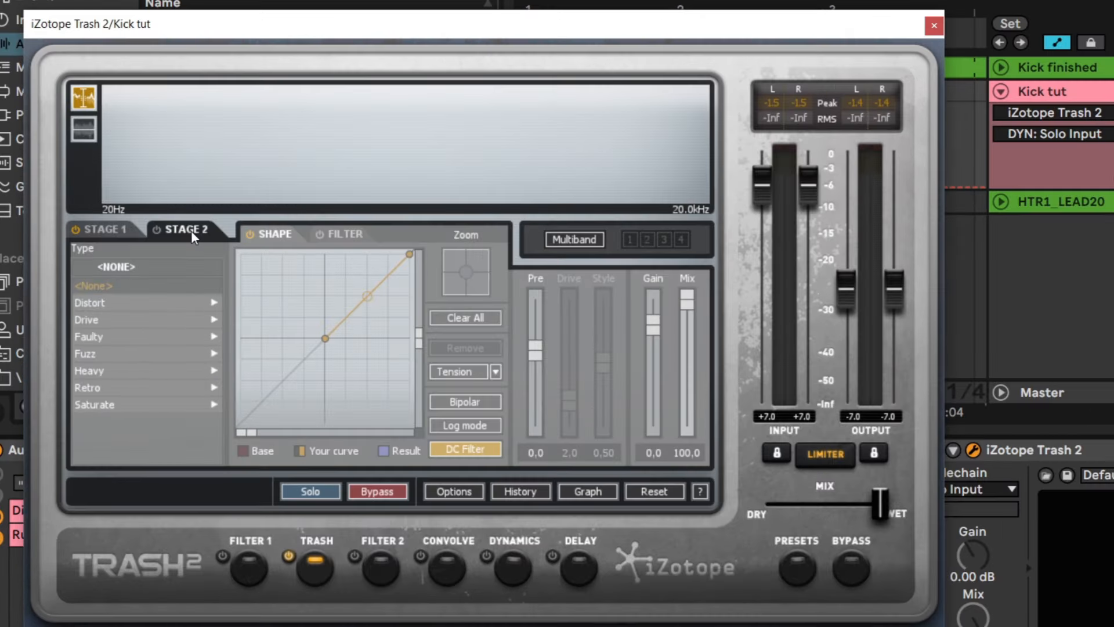
{"action": "left_click", "coordinate": [156, 230]}
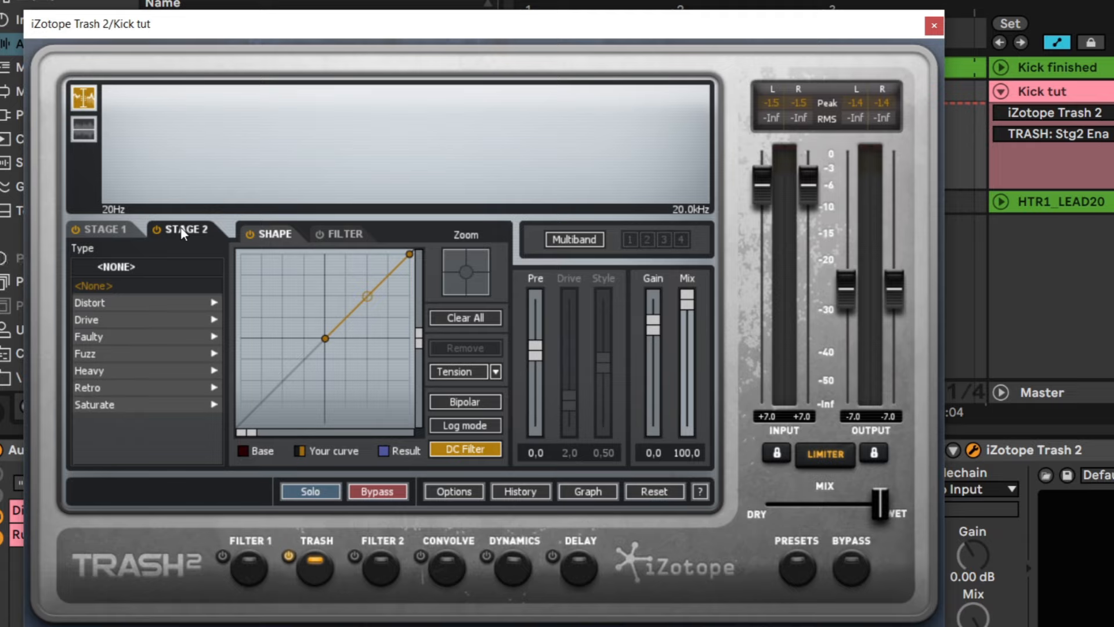
{"action": "key", "text": "ctrl+s"}
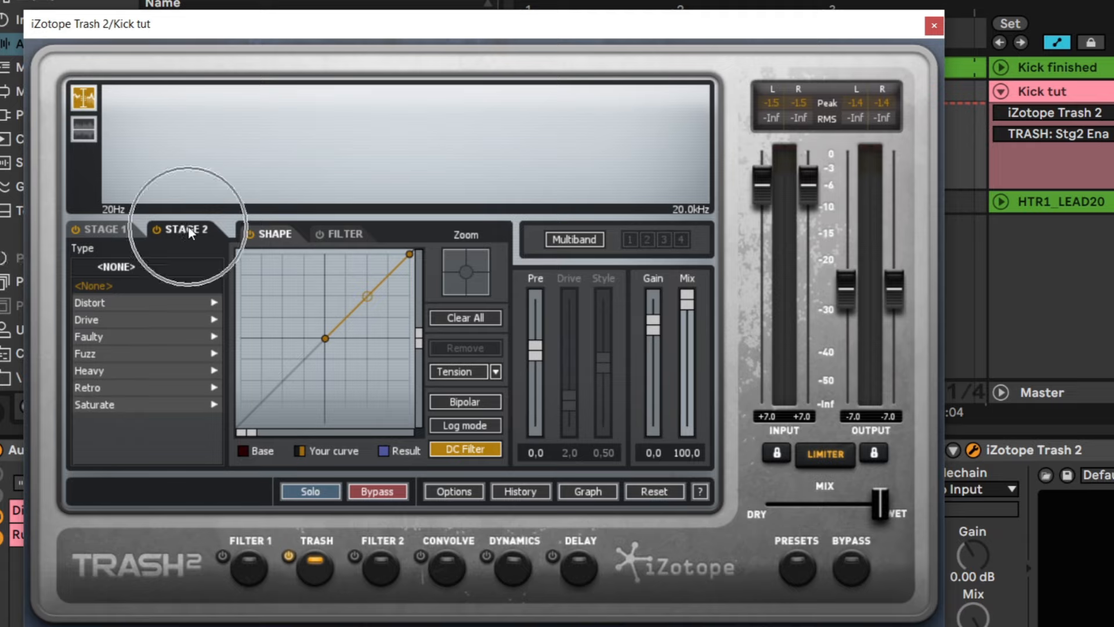
Audition Stage 2 Saturate types during playback, including Little Popper and Push Pull, and settle on Grainy.
{"action": "key", "text": "space"}
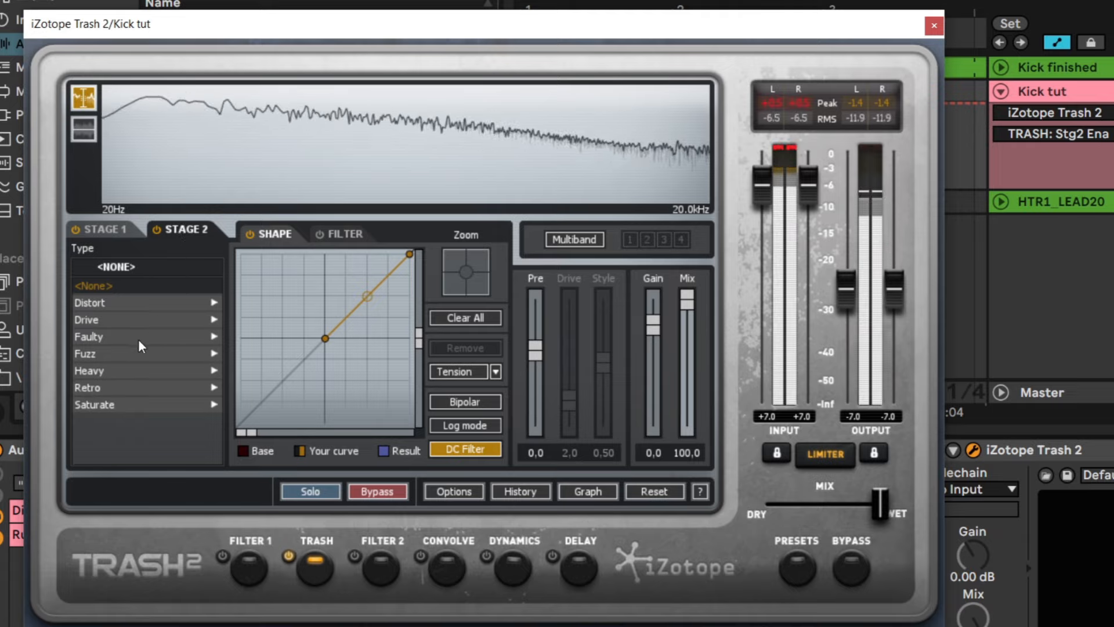
{"action": "left_click", "coordinate": [135, 370]}
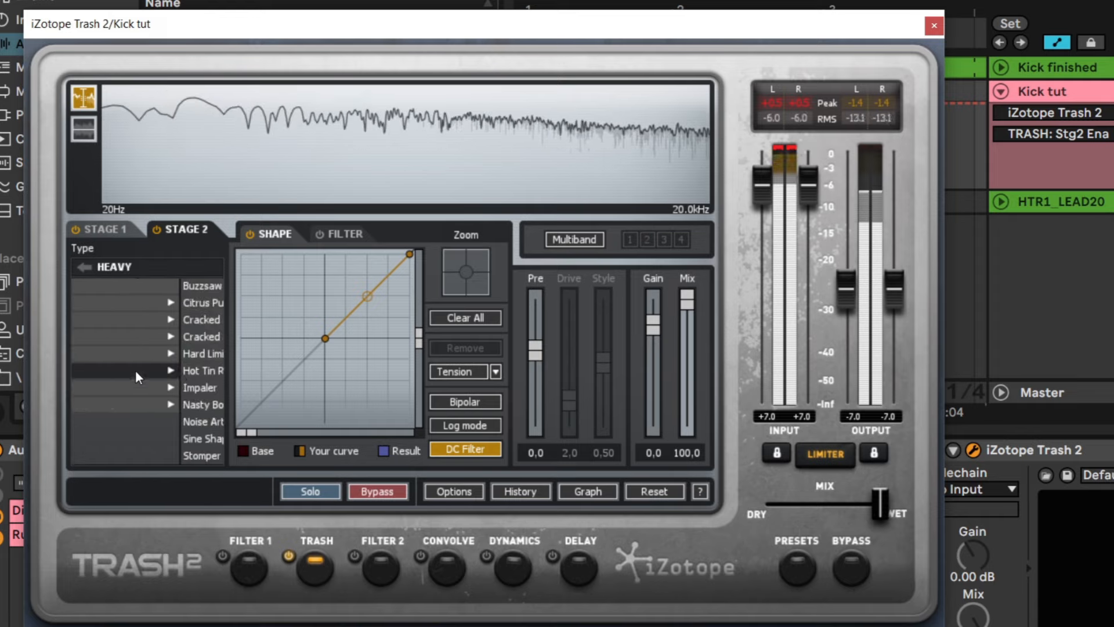
{"action": "left_click", "coordinate": [93, 267]}
{"action": "left_click", "coordinate": [112, 407]}
{"action": "left_click", "coordinate": [107, 354]}
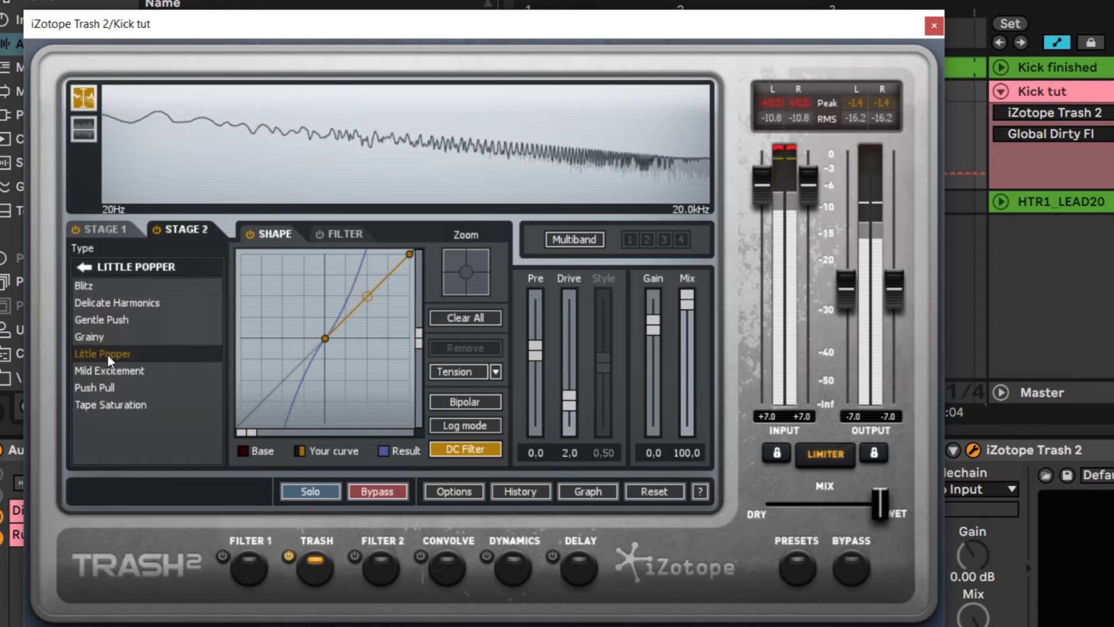
{"action": "left_click", "coordinate": [115, 388]}
{"action": "key", "text": "Up"}
{"action": "key", "text": "Up"}
{"action": "key", "text": "Up"}
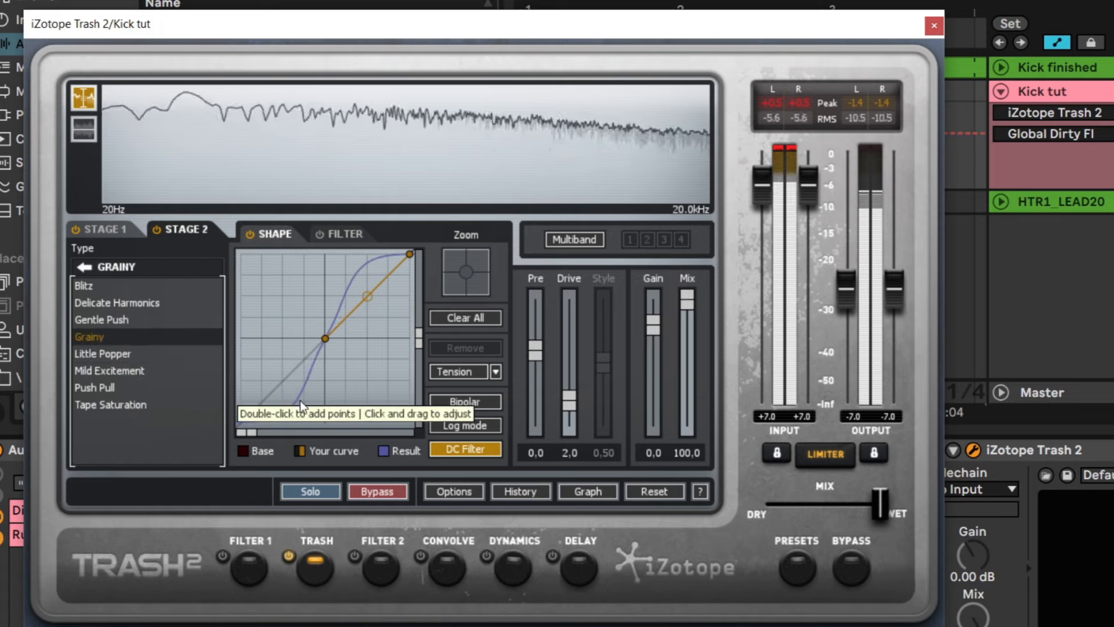
Adjust the Stage 2 waveshaper's Tension curve so that it bows upward above the straight line.
{"action": "left_click_drag", "start_coordinate": [246, 433], "coordinate": [250, 433]}
{"action": "scroll", "coordinate": [250, 433], "scroll_direction": "up", "scroll_amount": 1}
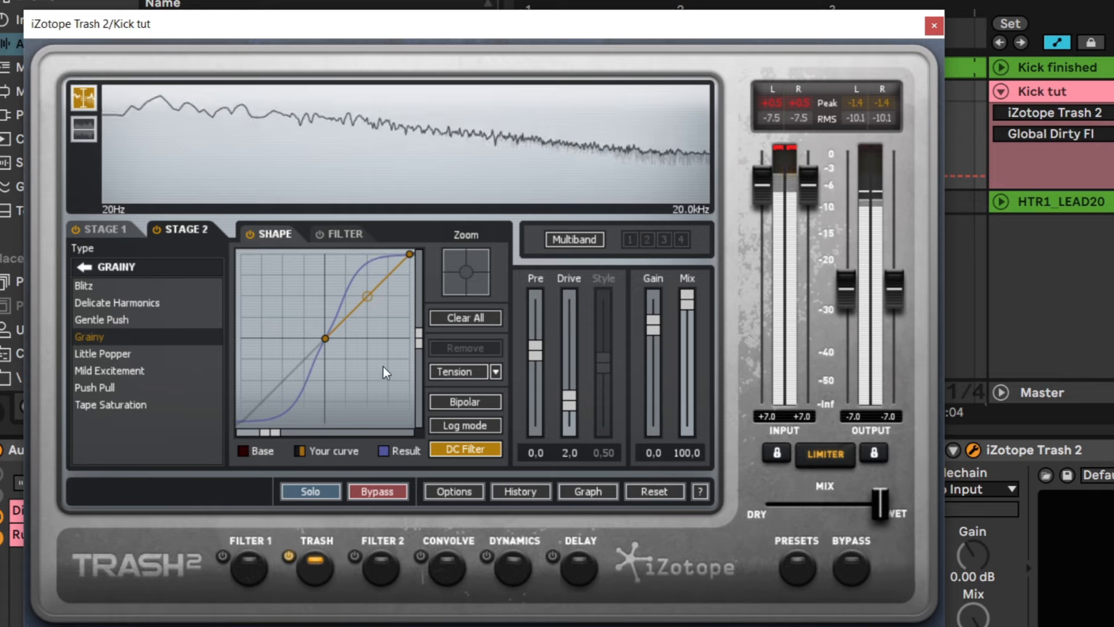
{"action": "scroll", "coordinate": [419, 342], "scroll_direction": "up", "scroll_amount": 3}
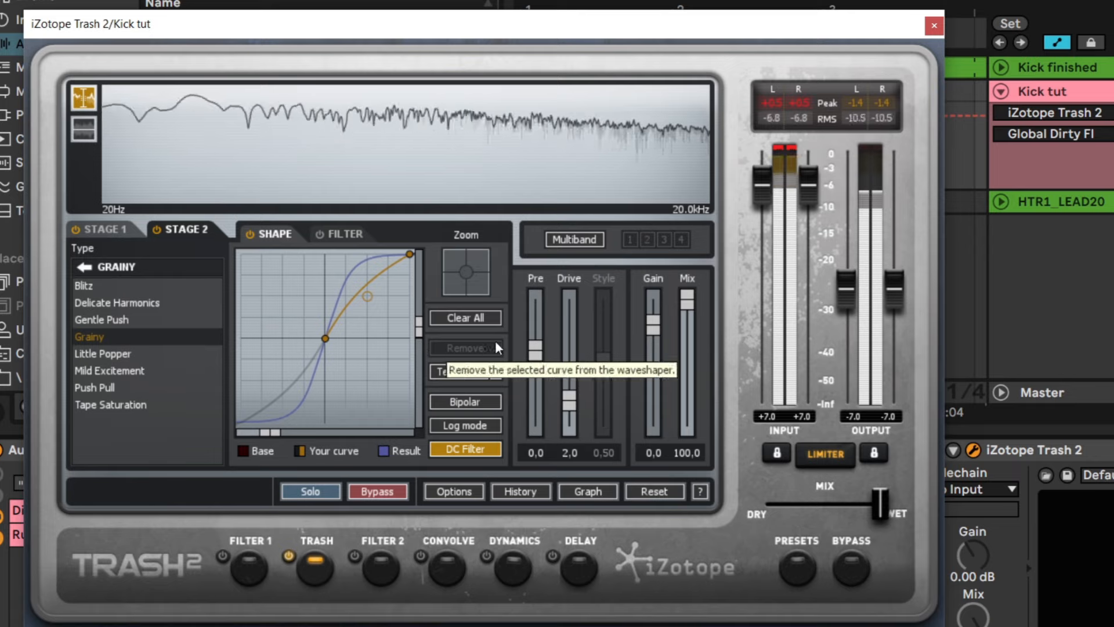
Try different Stage 2 Pre and Drive amounts by ear, and set Pre to -1.8 and Drive to 3.4.
{"action": "mouse_move", "coordinate": [535, 353]}
{"action": "left_mouse_down"}
{"action": "mouse_move", "coordinate": [537, 335]}
{"action": "mouse_move", "coordinate": [538, 370]}
{"action": "left_mouse_up"}
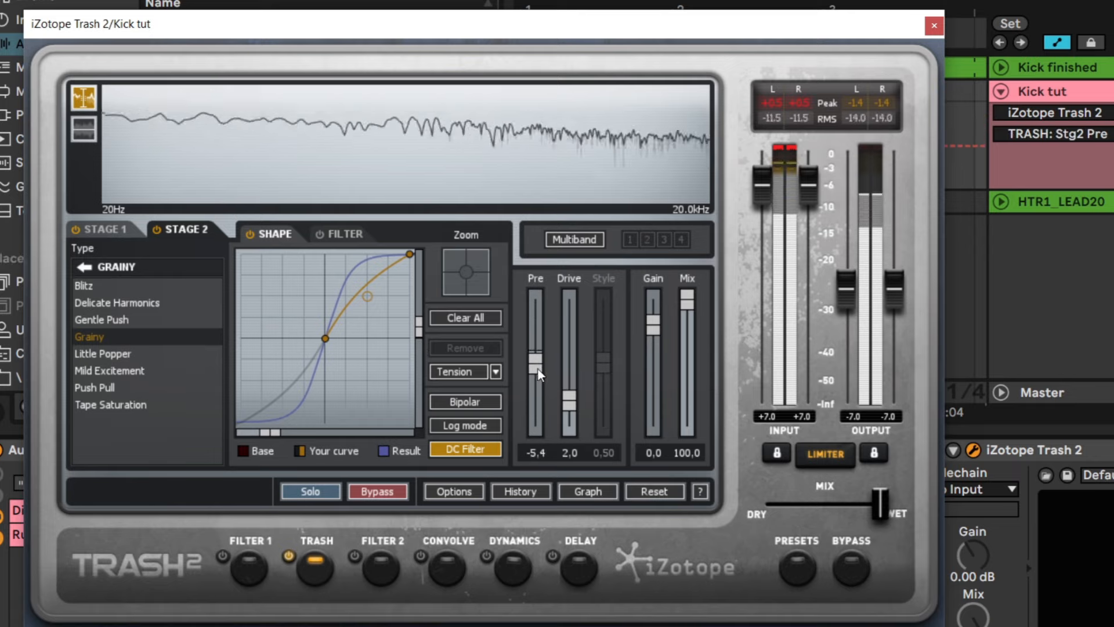
{"action": "left_click", "coordinate": [540, 453]}
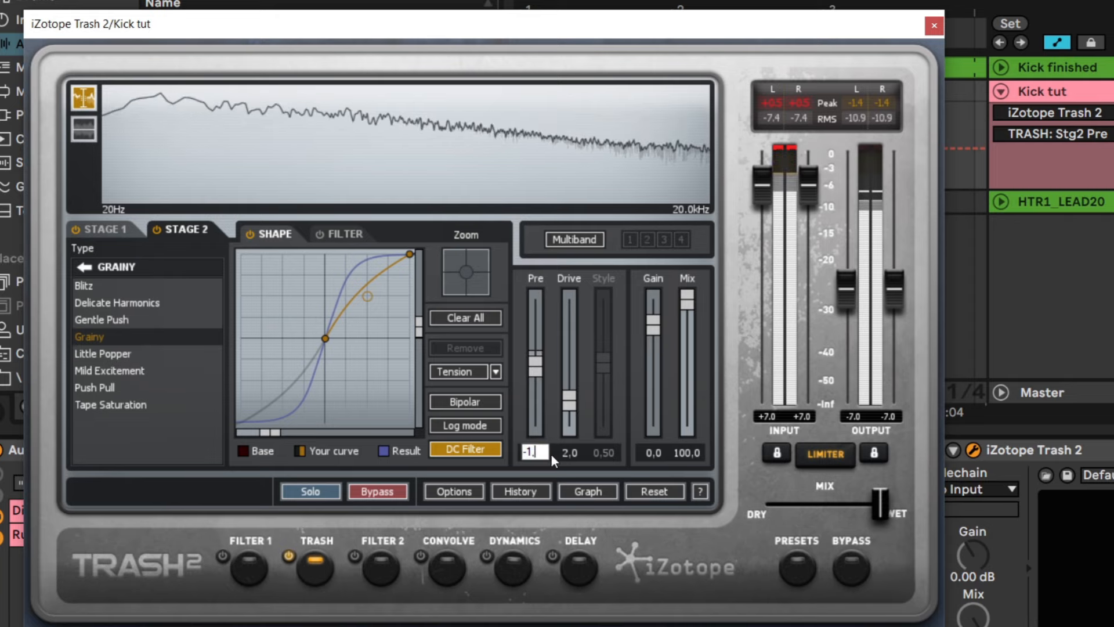
{"action": "key", "text": "Return"}
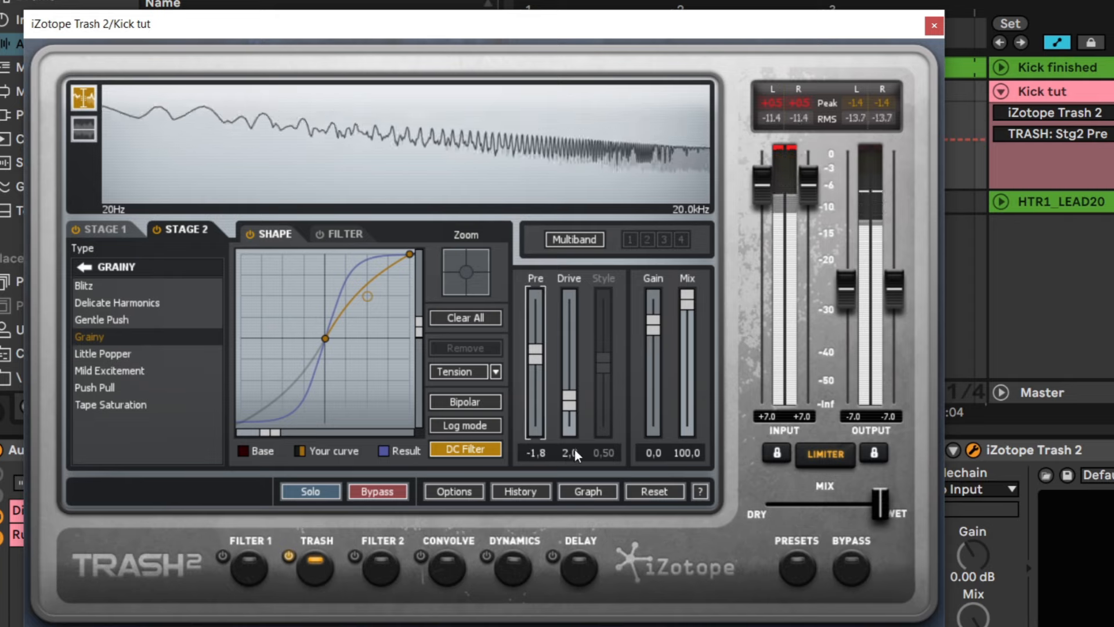
{"action": "left_click_drag", "start_coordinate": [575, 407], "coordinate": [569, 330]}
{"action": "type", "text": "3,4"}
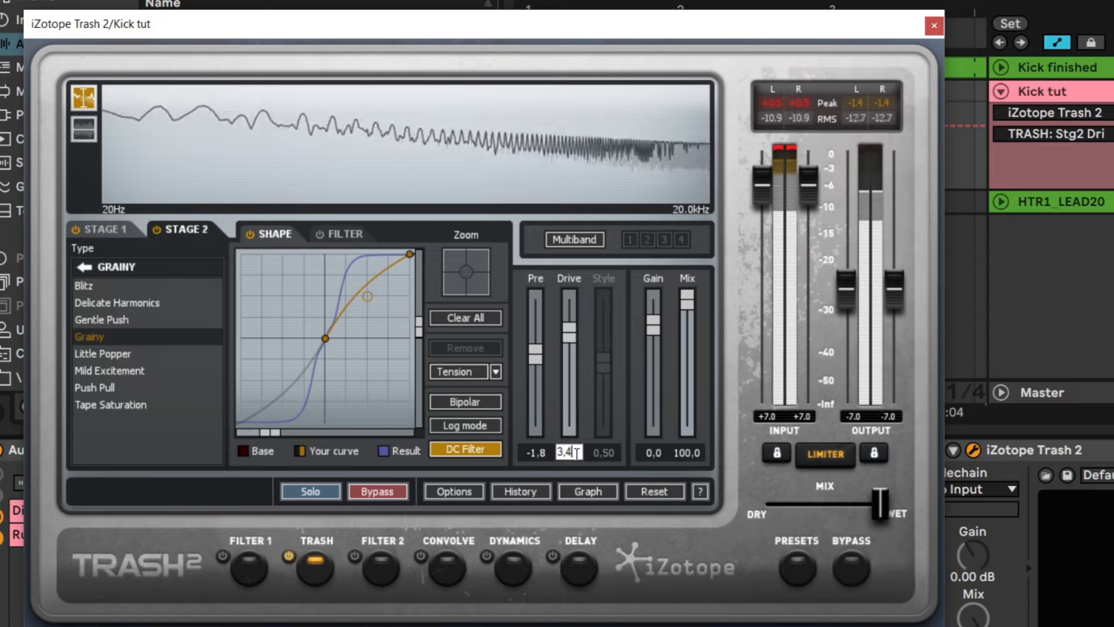
{"action": "key", "text": "Return"}
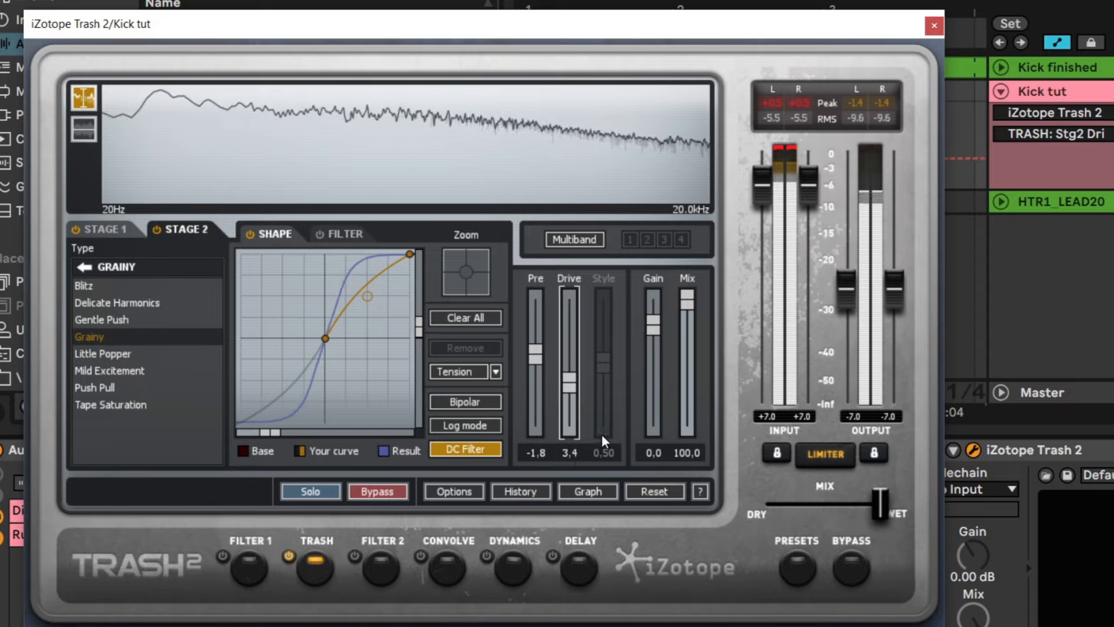
Lower the Stage 2 Mix by ear and set it to 88.0.
{"action": "left_click_drag", "start_coordinate": [688, 309], "coordinate": [687, 365]}
{"action": "left_click", "coordinate": [687, 452]}
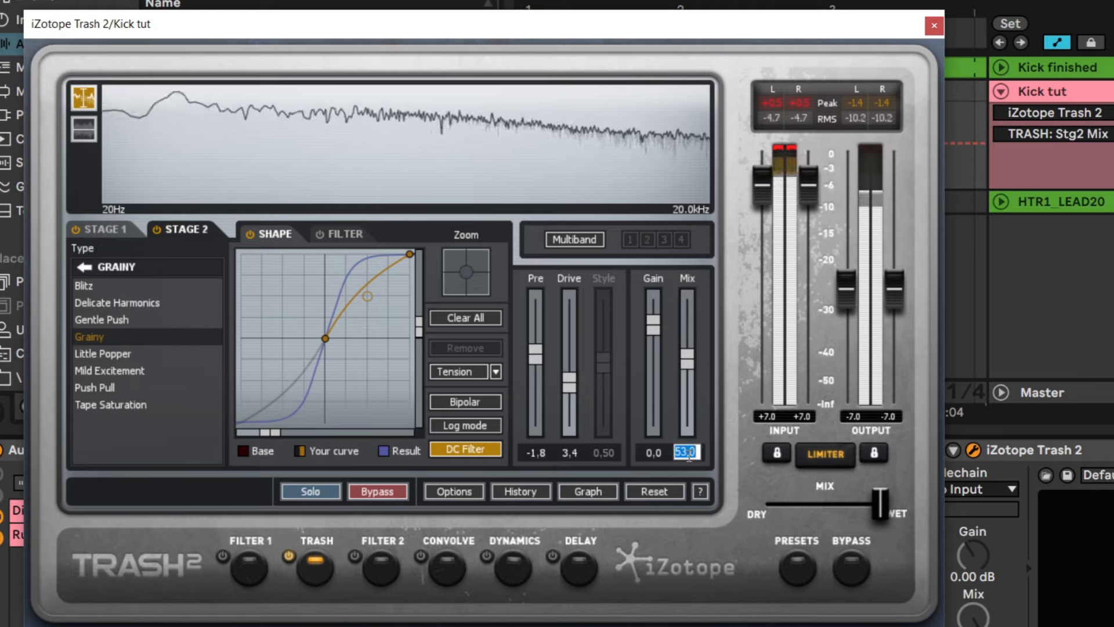
{"action": "type", "text": "88"}
{"action": "key", "text": "Return"}
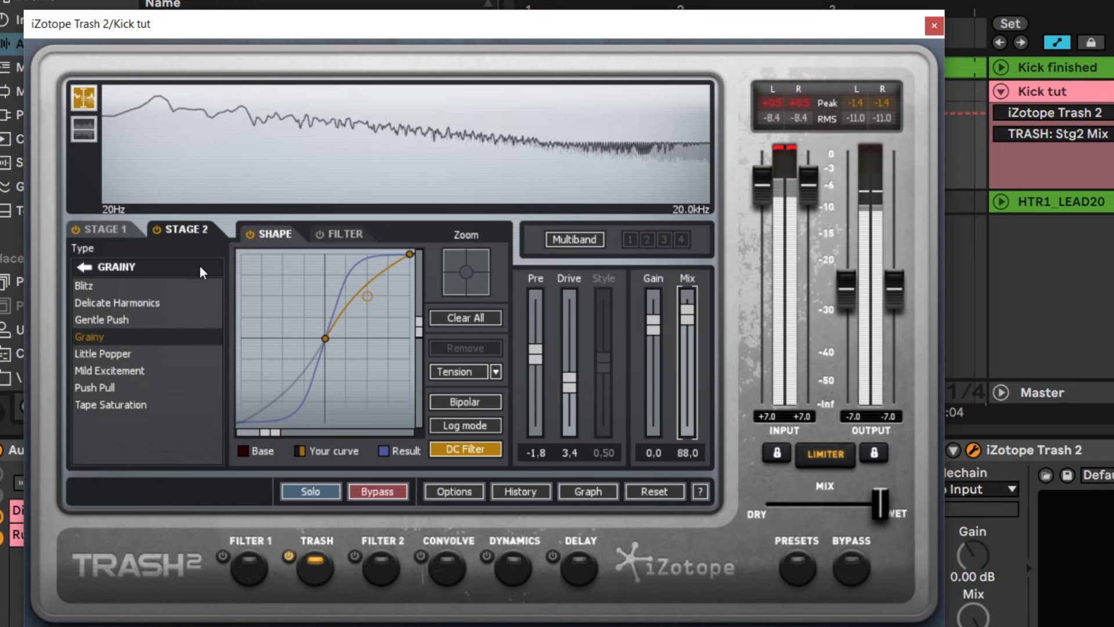
Compare the kick with Stage 2 distortion disabled and enabled, and stop playback.
{"action": "left_click", "coordinate": [158, 229]}
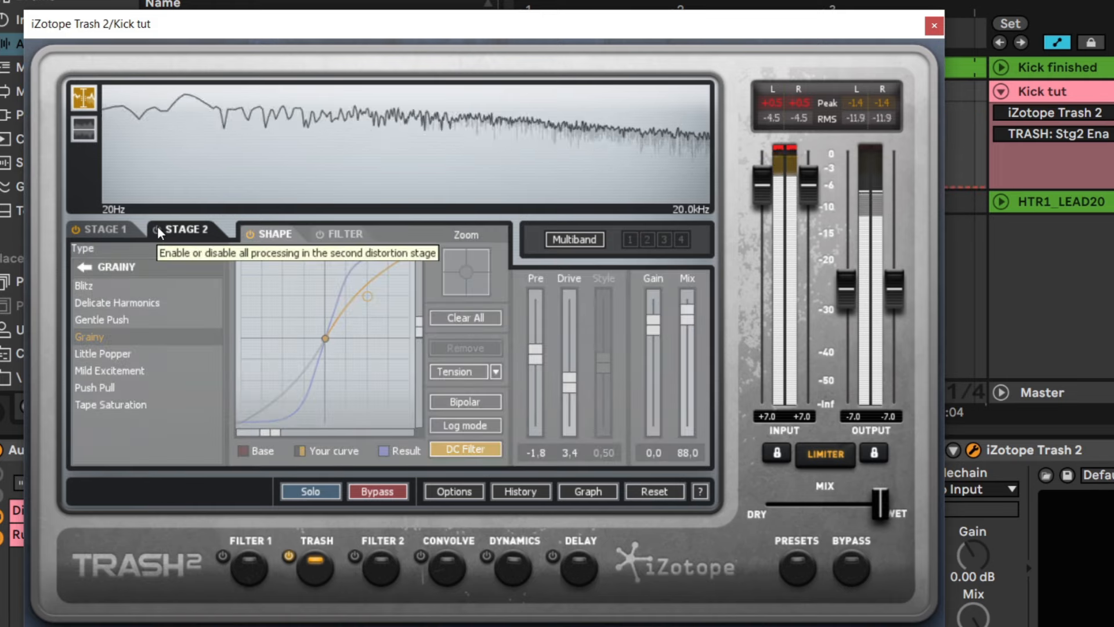
{"action": "left_click", "coordinate": [158, 226]}
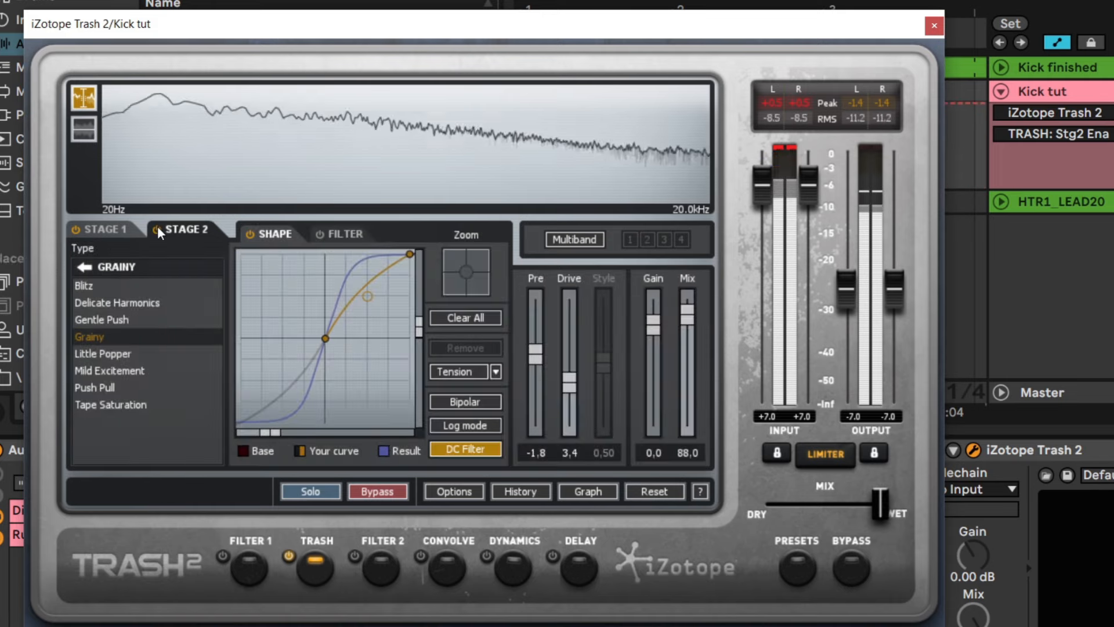
{"action": "key", "text": "space"}
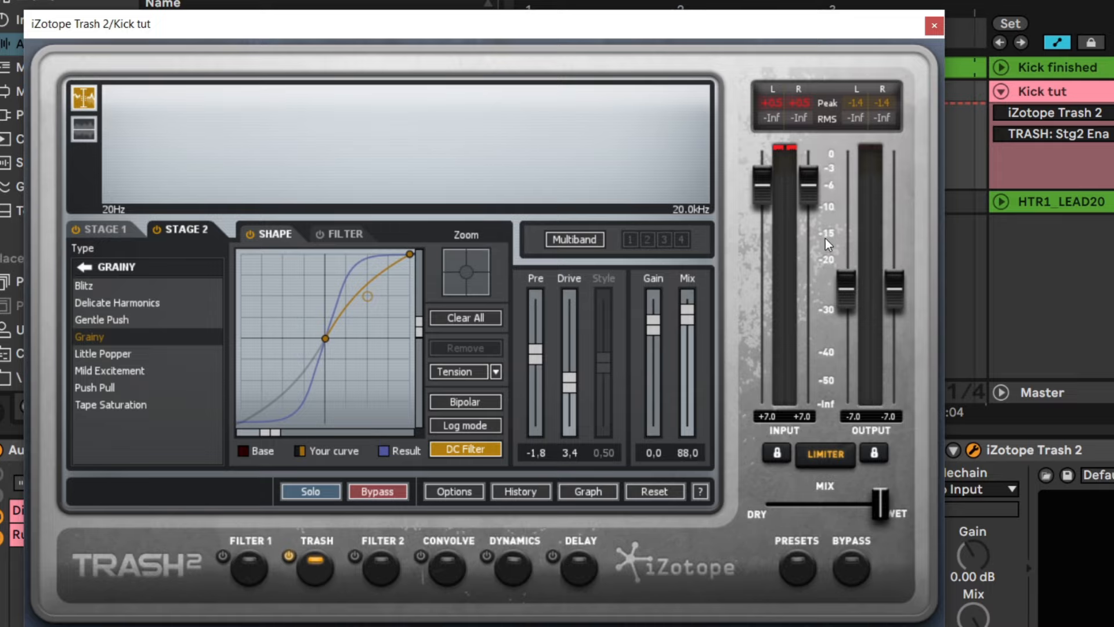
Set the Trash 2 output level to -11.1 during playback and compare the sound with the plug-in bypassed and active.
{"action": "key", "text": "space"}
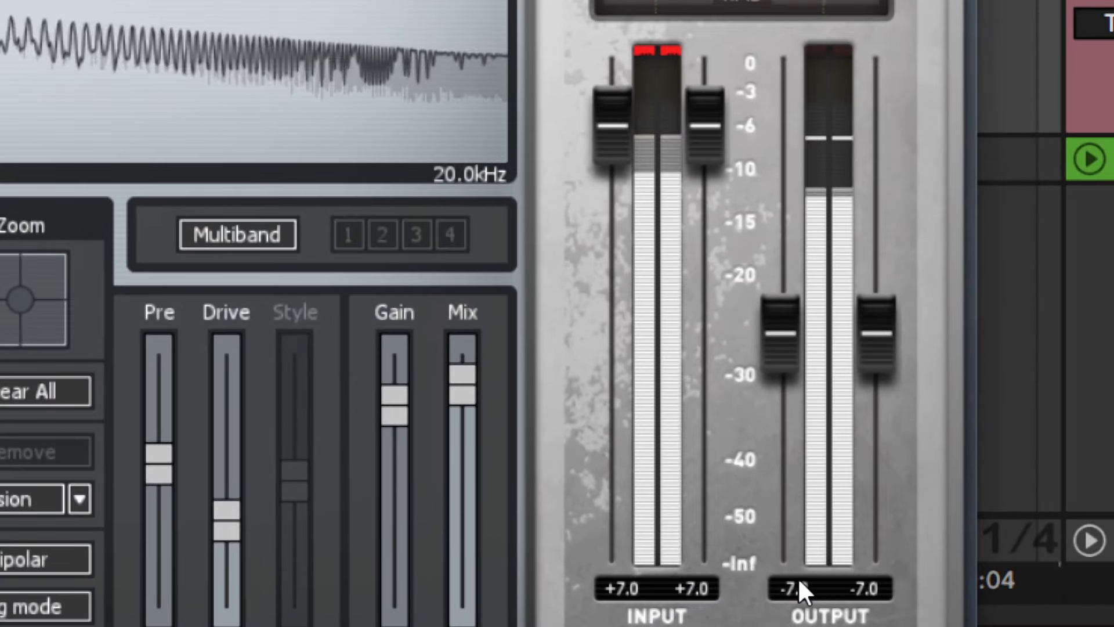
{"action": "left_click", "coordinate": [799, 587]}
{"action": "type", "text": "-11.1"}
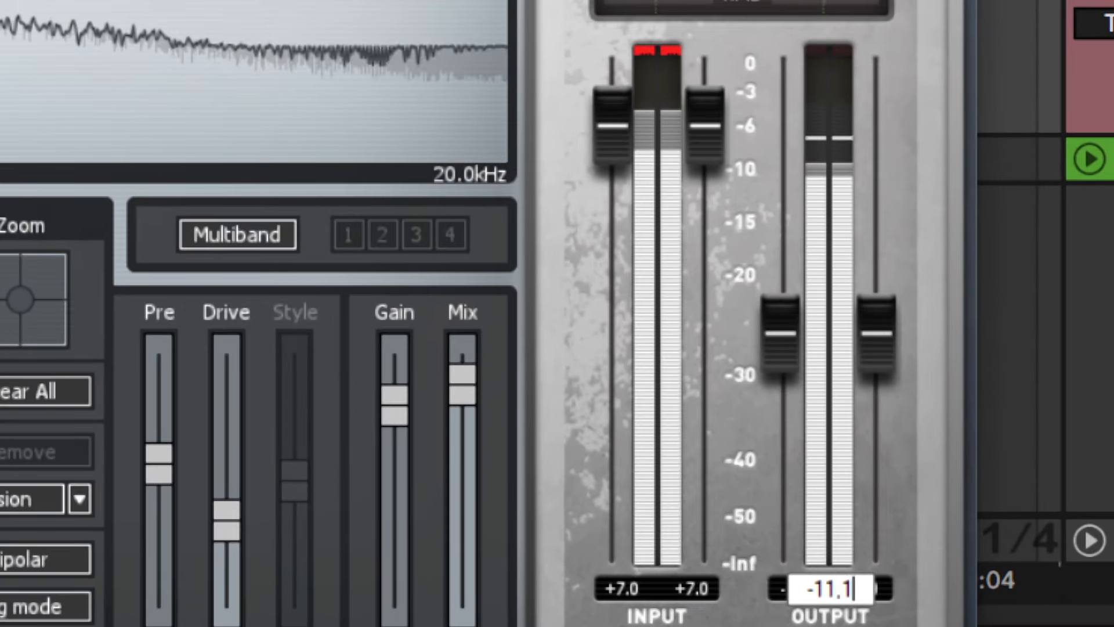
{"action": "key", "text": "Return"}
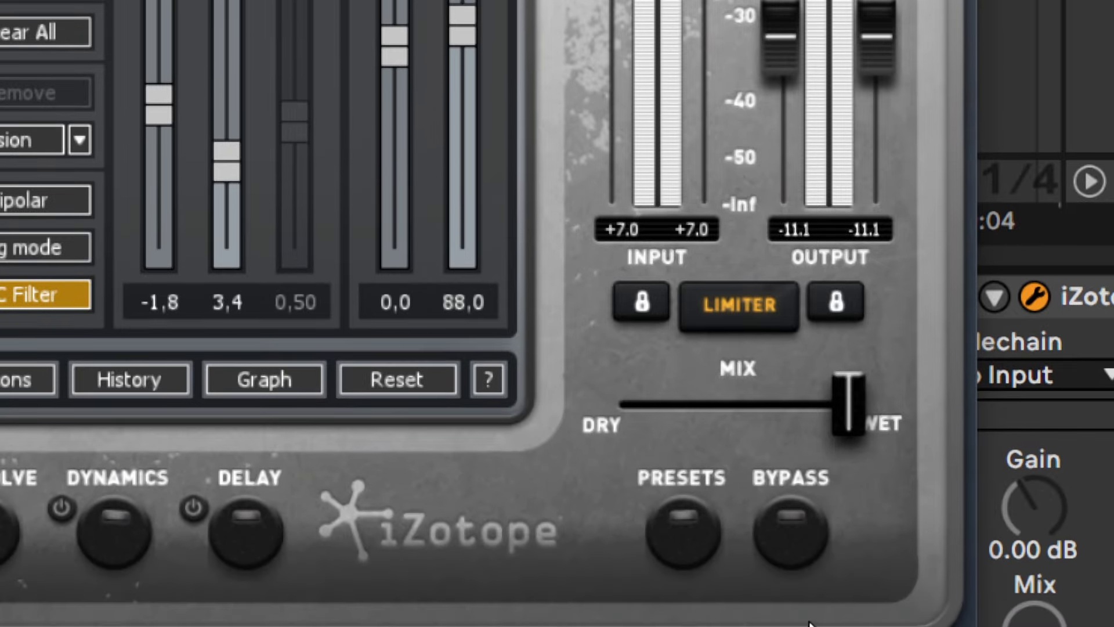
{"action": "left_click", "coordinate": [791, 544]}
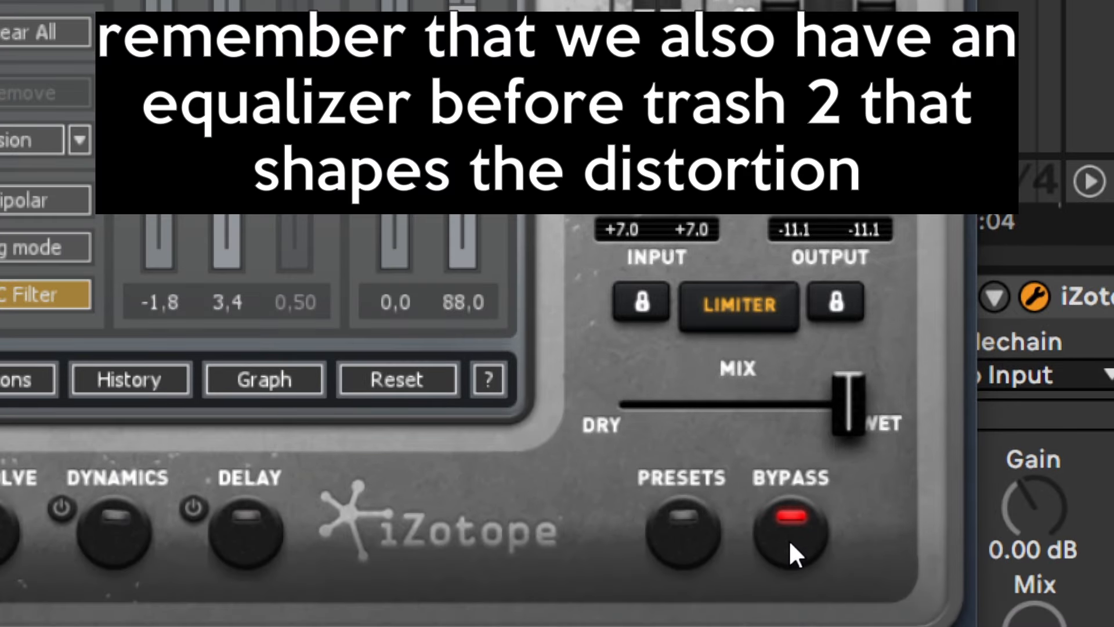
{"action": "left_click", "coordinate": [791, 543]}
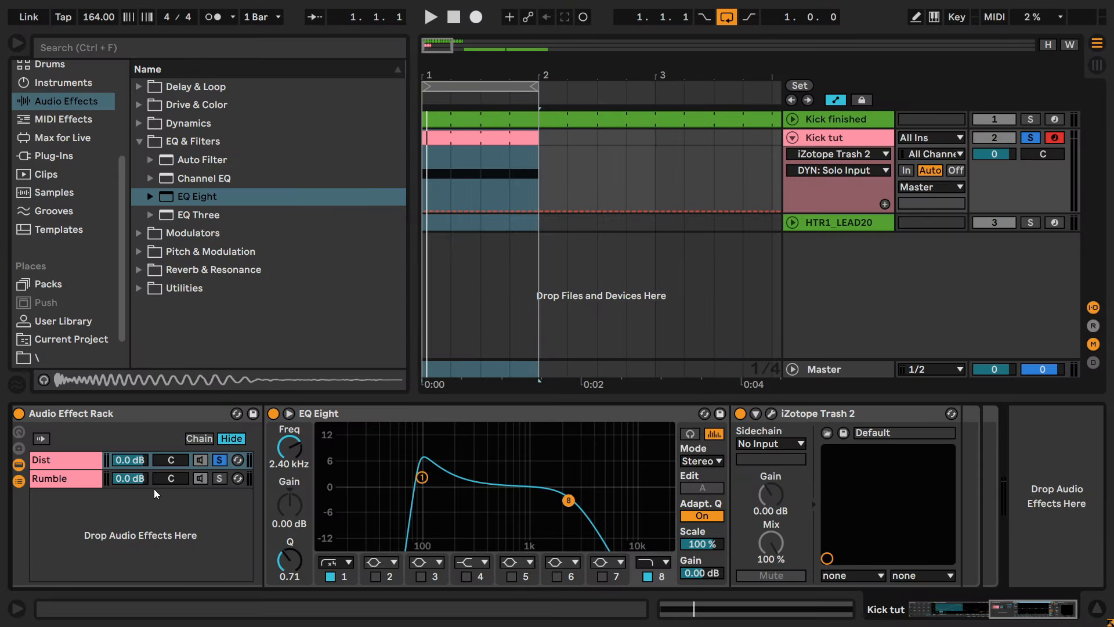
Solo the Rumble chain and load the ConvologyXT_64 reverb plug-in onto it.
{"action": "left_click", "coordinate": [217, 478]}
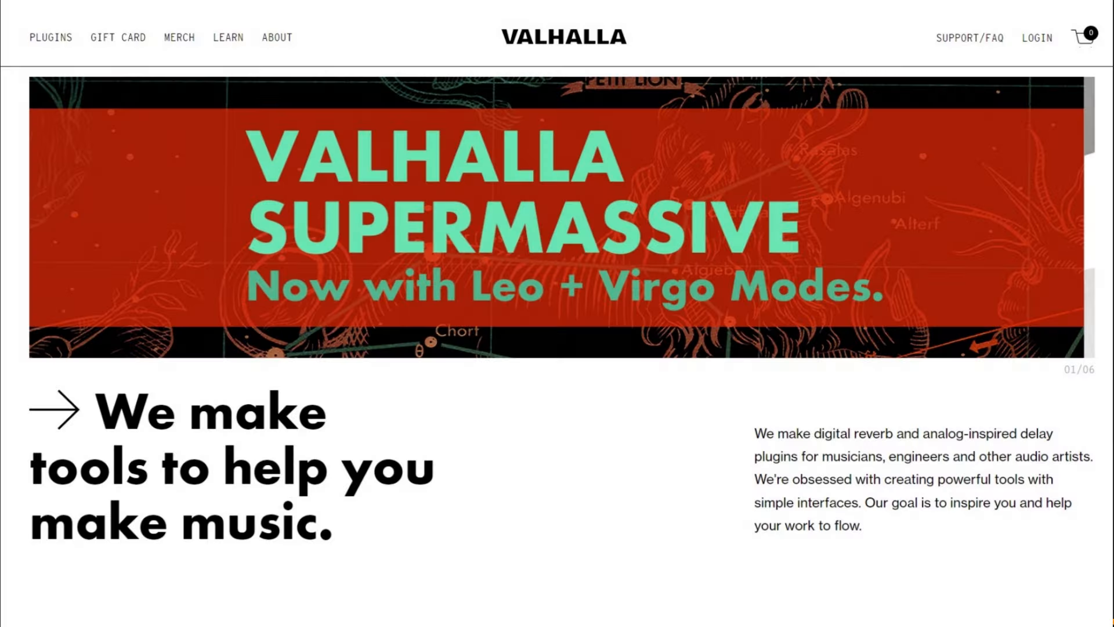
{"action": "scroll", "coordinate": [557, 313], "scroll_direction": "down", "scroll_amount": 10}
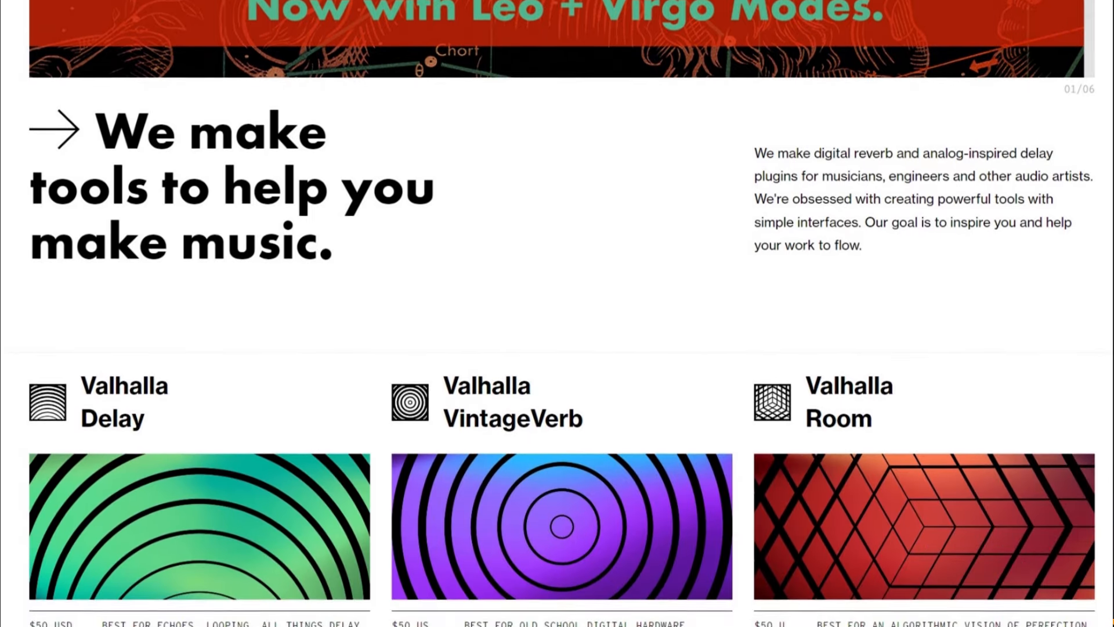
{"action": "scroll", "coordinate": [557, 313], "scroll_direction": "down", "scroll_amount": 8}
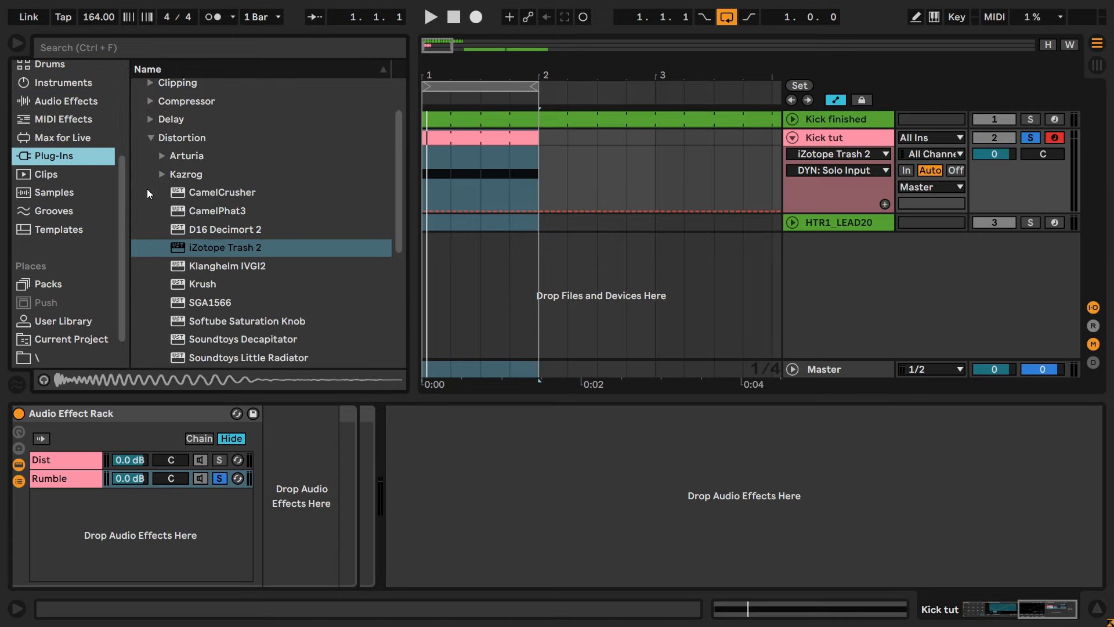
{"action": "scroll", "coordinate": [174, 250], "scroll_direction": "down", "scroll_amount": 6}
{"action": "left_click", "coordinate": [148, 266]}
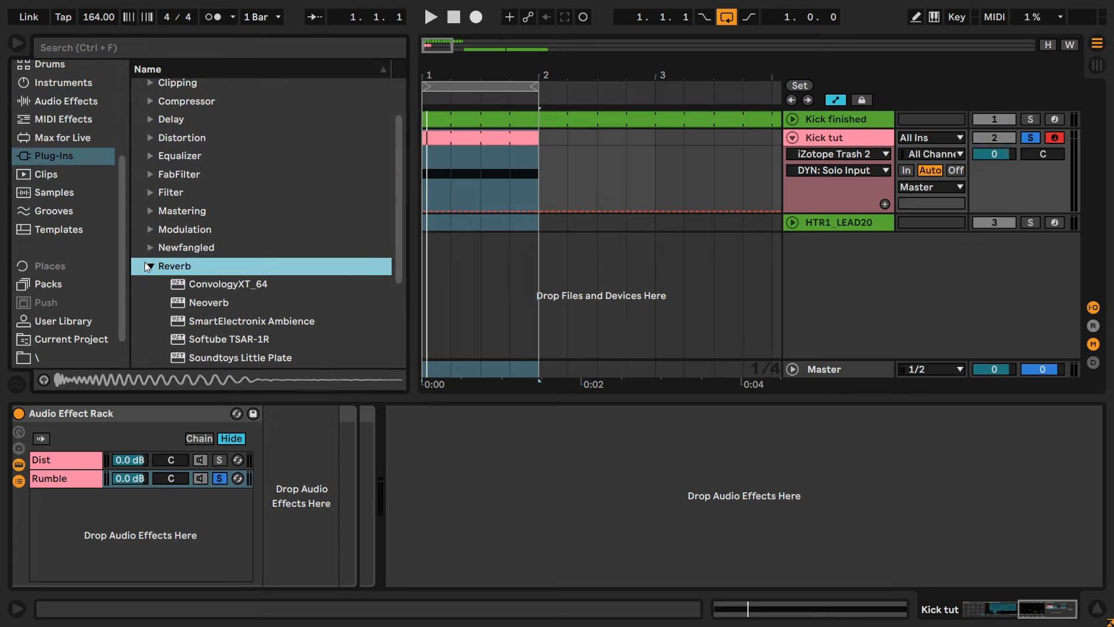
{"action": "double_click", "coordinate": [202, 285]}
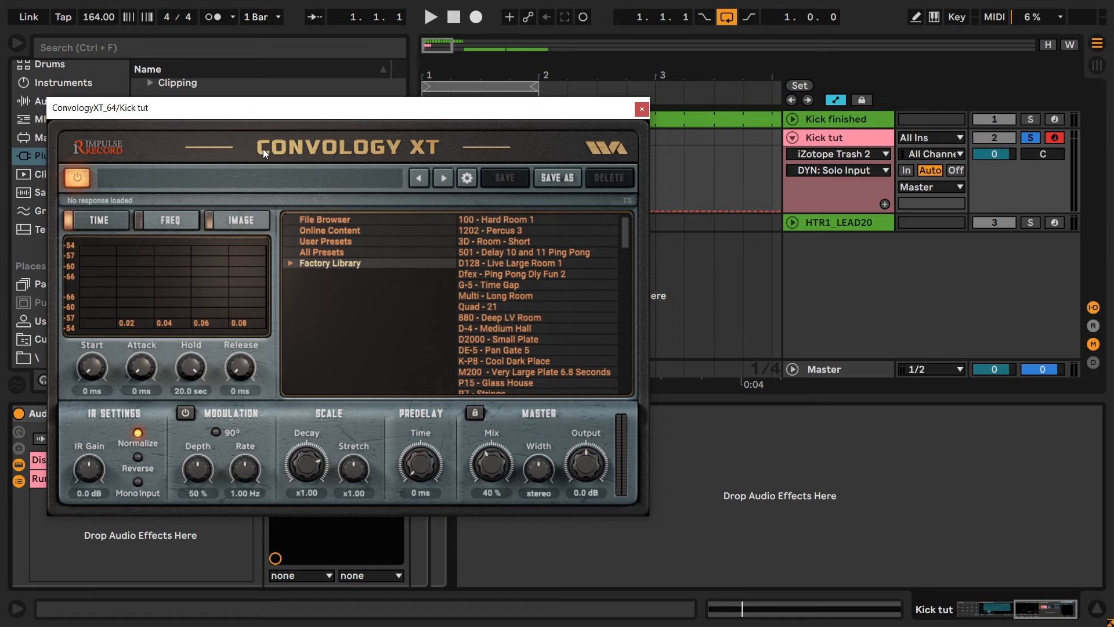
Move the Convology XT window clear of the rack and raise the reverb's Mix to 100 %.
{"action": "left_click_drag", "start_coordinate": [257, 118], "coordinate": [522, 117]}
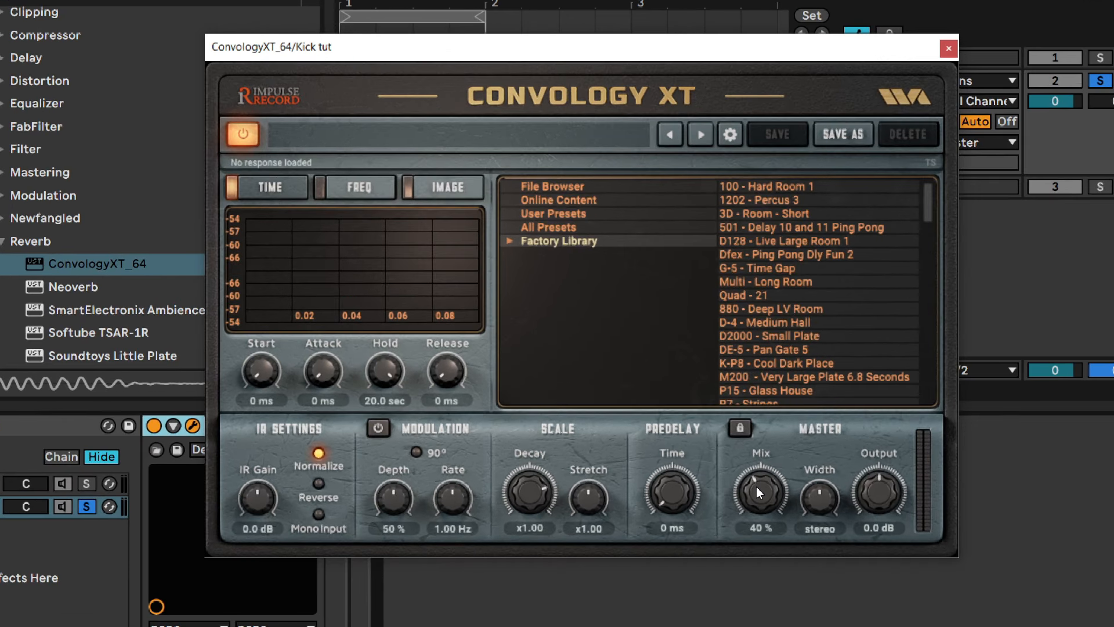
{"action": "left_click_drag", "start_coordinate": [758, 492], "coordinate": [760, 343]}
{"action": "left_click", "coordinate": [813, 320]}
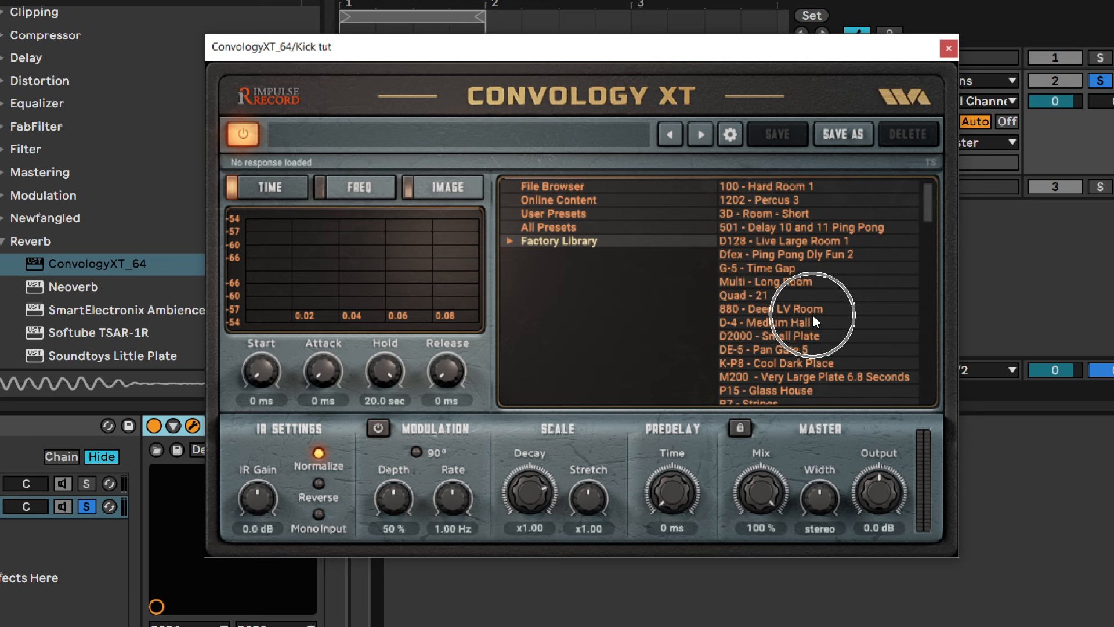
Audition Factory Library impulses, including Oil Can Delay - Stereo Modified and S4000 - 4 Seconds, settle on 480 - Large Room TS, and close the plug-in window.
{"action": "scroll", "coordinate": [785, 349], "scroll_direction": "down", "scroll_amount": 12}
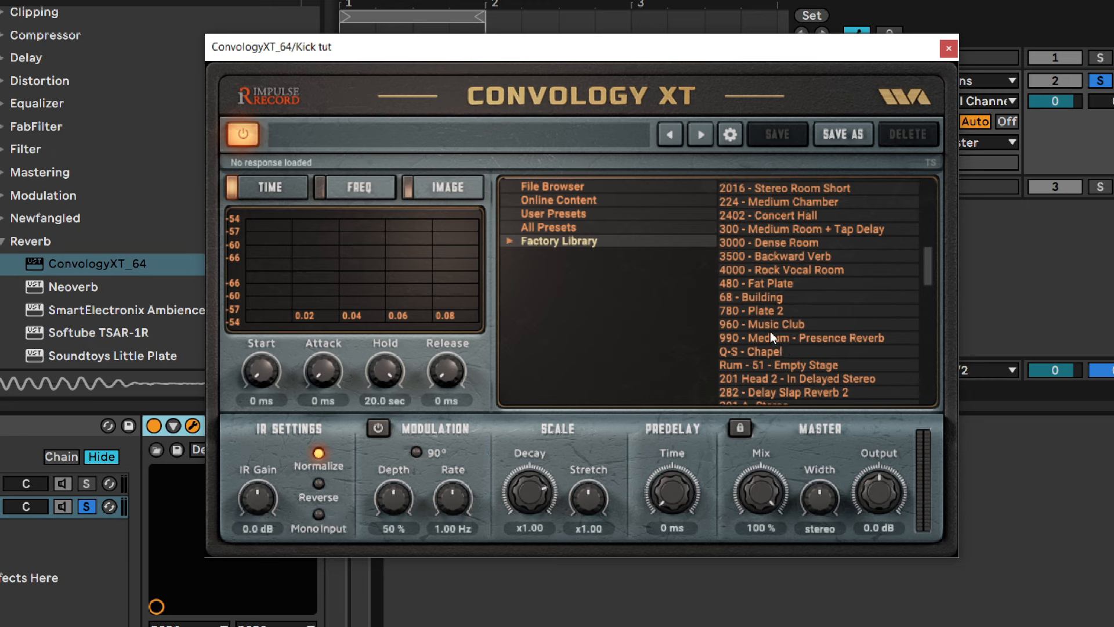
{"action": "scroll", "coordinate": [772, 342], "scroll_direction": "down", "scroll_amount": 3}
{"action": "left_click", "coordinate": [772, 344]}
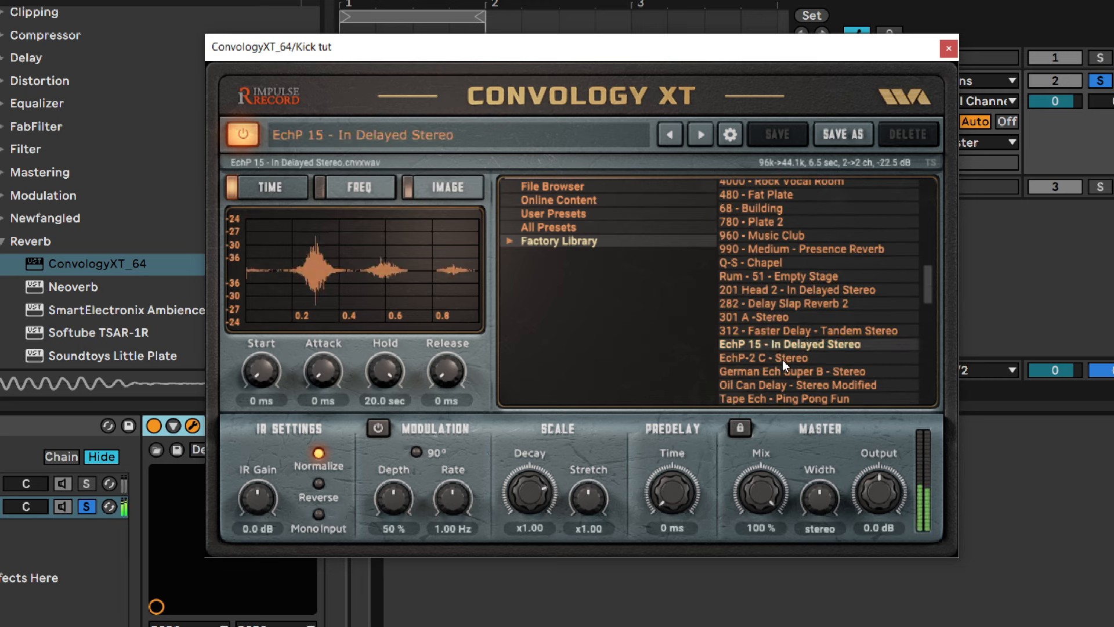
{"action": "left_click", "coordinate": [788, 385]}
{"action": "scroll", "coordinate": [788, 385], "scroll_direction": "down", "scroll_amount": 3}
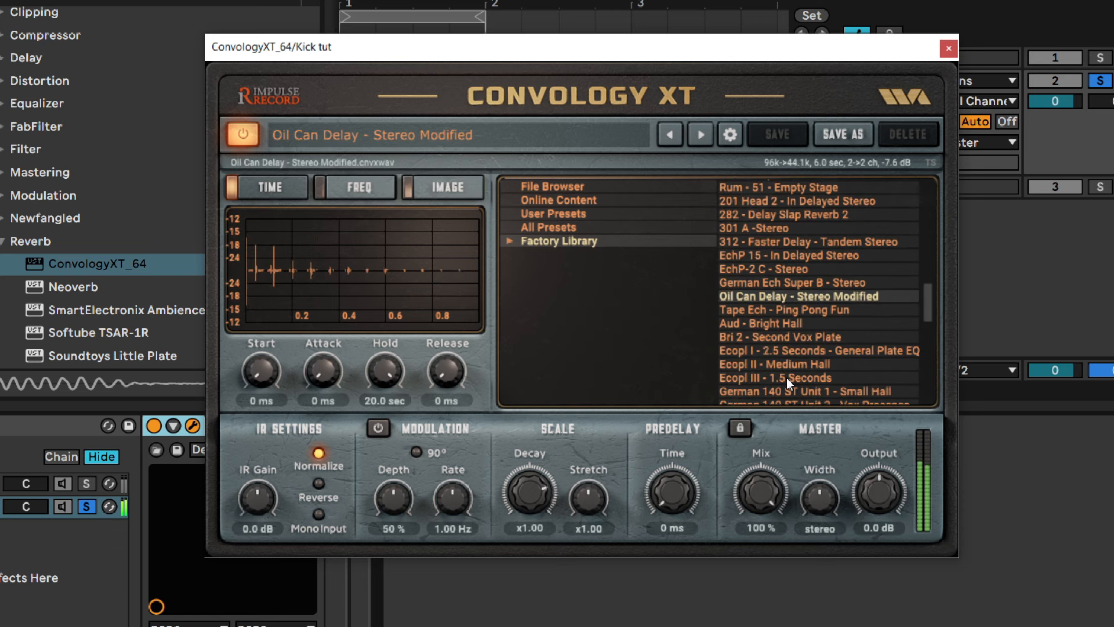
{"action": "left_click", "coordinate": [788, 377]}
{"action": "scroll", "coordinate": [788, 375], "scroll_direction": "down", "scroll_amount": 4}
{"action": "left_click", "coordinate": [788, 368]}
{"action": "scroll", "coordinate": [788, 367], "scroll_direction": "down", "scroll_amount": 4}
{"action": "scroll", "coordinate": [786, 357], "scroll_direction": "down", "scroll_amount": 3}
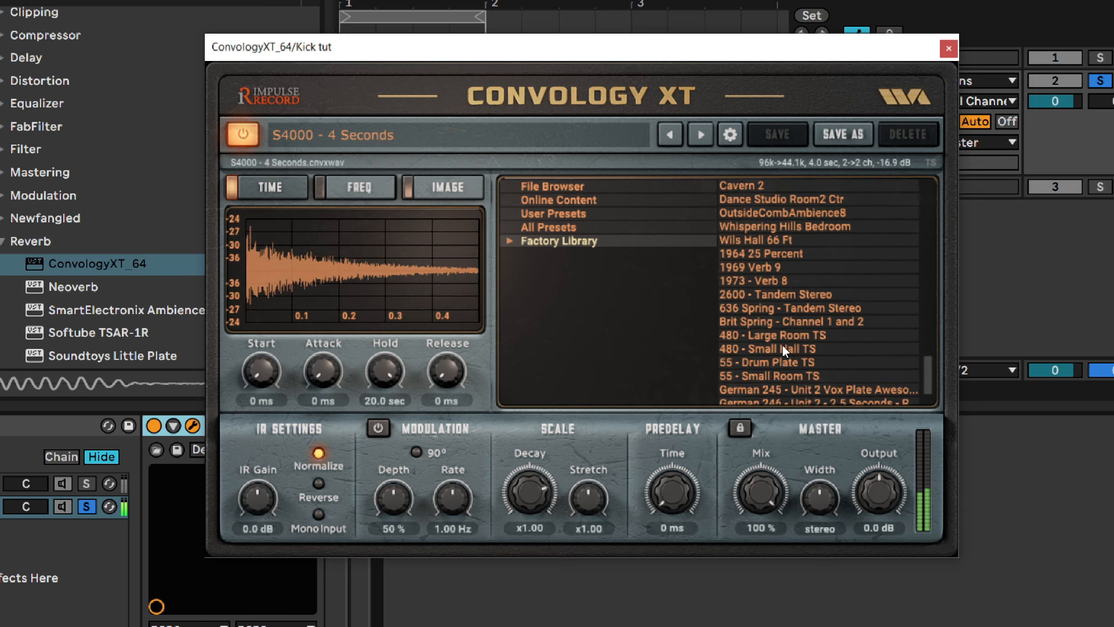
{"action": "left_click", "coordinate": [782, 340]}
{"action": "key", "text": "Up"}
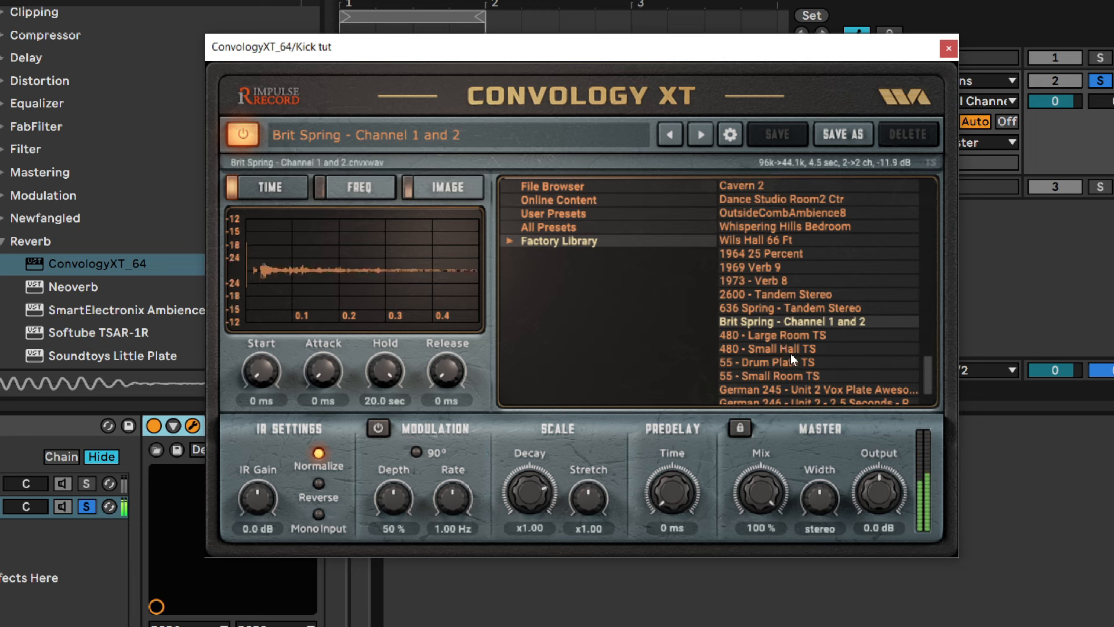
{"action": "key", "text": "Down"}
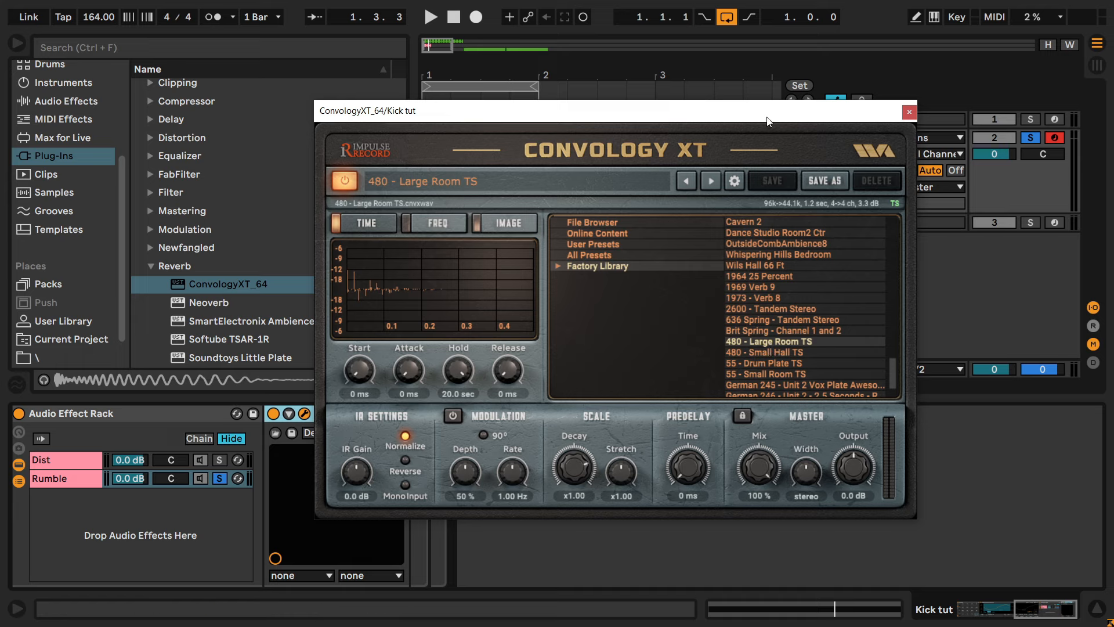
{"action": "left_click", "coordinate": [910, 112]}
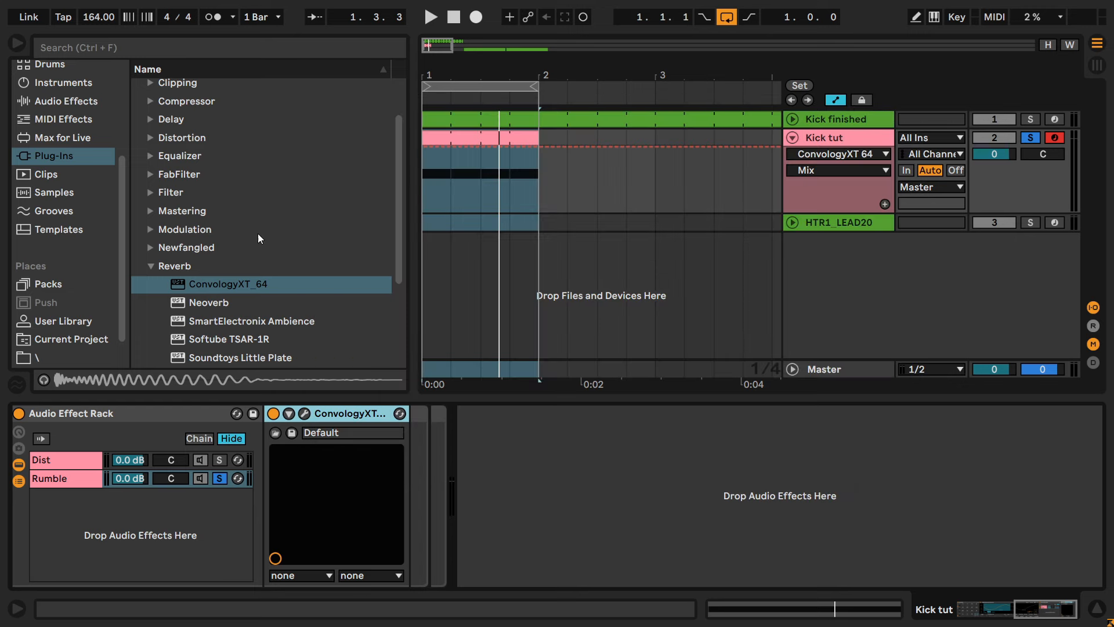
Add an EQ Eight after the reverb in the Rumble chain, expand its display, and disable bands 1 to 4.
{"action": "left_click", "coordinate": [68, 102]}
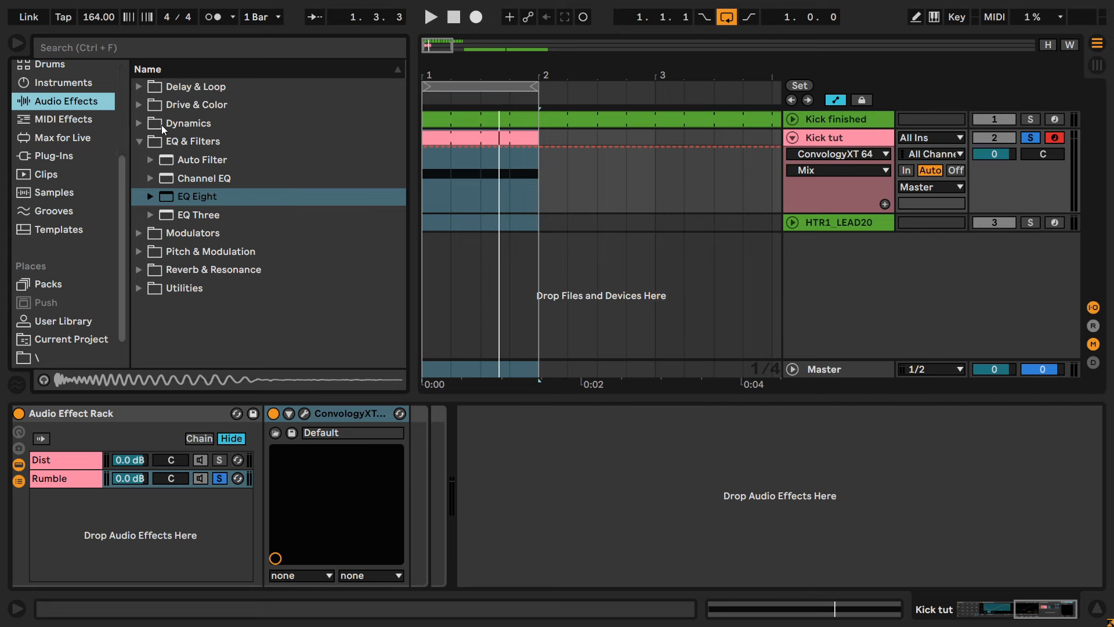
{"action": "left_click_drag", "start_coordinate": [192, 197], "coordinate": [409, 464]}
{"action": "left_click", "coordinate": [477, 576]}
{"action": "left_click", "coordinate": [522, 576]}
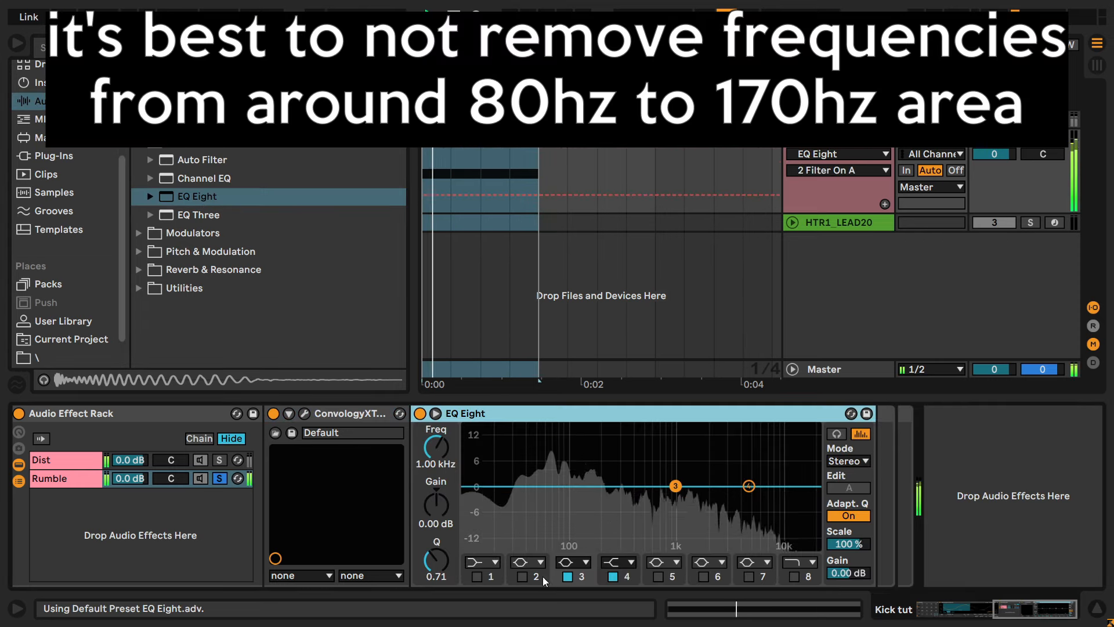
{"action": "left_click", "coordinate": [569, 576]}
{"action": "left_click", "coordinate": [626, 578]}
{"action": "left_click", "coordinate": [436, 414]}
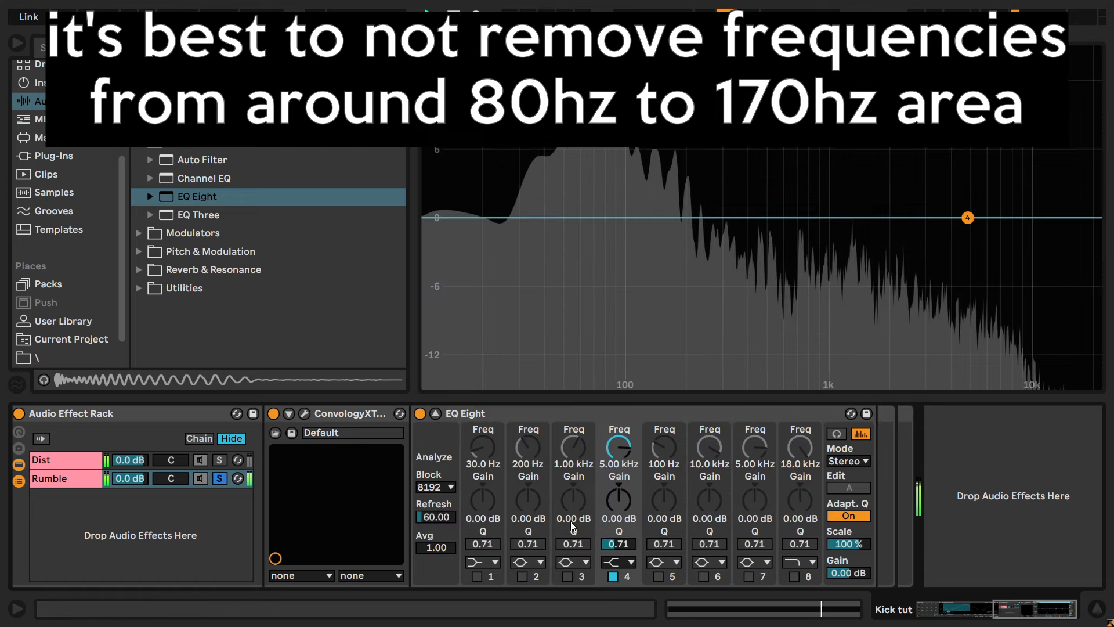
{"action": "left_click", "coordinate": [616, 578]}
Enable band 8 as a steep high-cut filter and set its frequency to 157 Hz.
{"action": "left_click", "coordinate": [803, 562]}
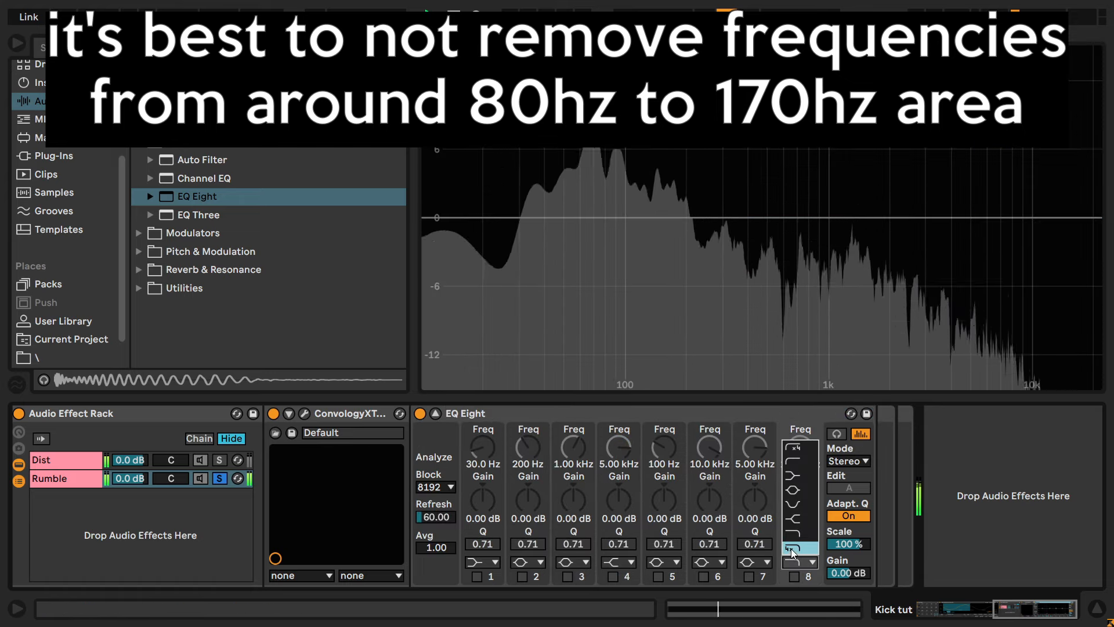
{"action": "left_click", "coordinate": [795, 552]}
{"action": "left_click", "coordinate": [795, 577]}
{"action": "left_click_drag", "start_coordinate": [799, 447], "coordinate": [800, 534]}
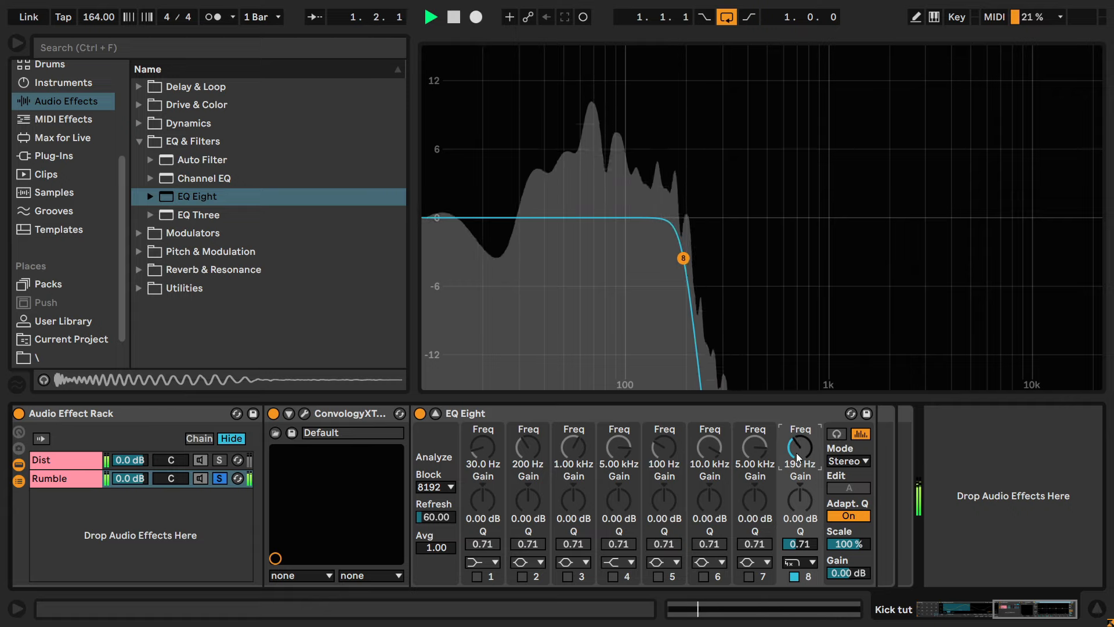
{"action": "type", "text": "157"}
{"action": "key", "text": "Return"}
Set band 8's Q to 0.90 and collapse the expanded EQ display.
{"action": "left_click", "coordinate": [806, 548]}
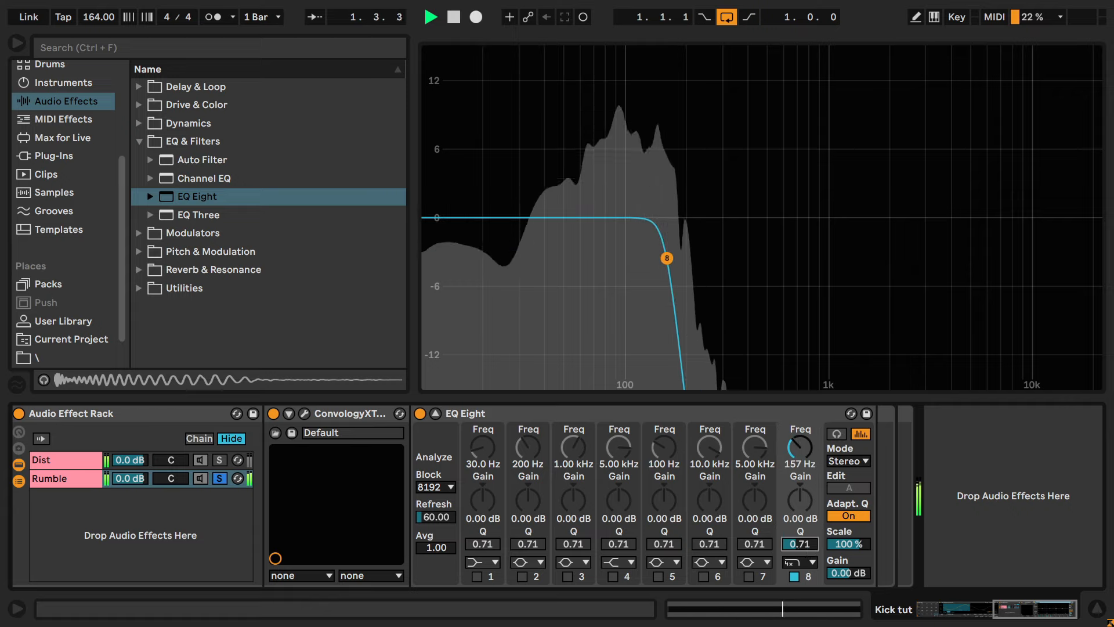
{"action": "type", "text": ".9"}
{"action": "key", "text": "Return"}
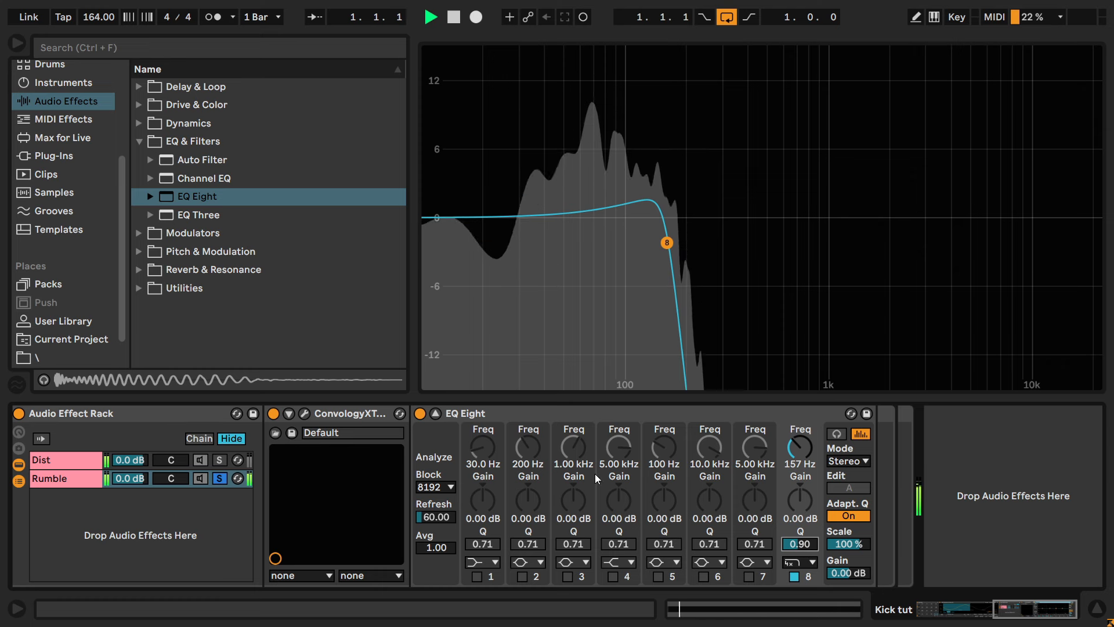
{"action": "left_click", "coordinate": [435, 413]}
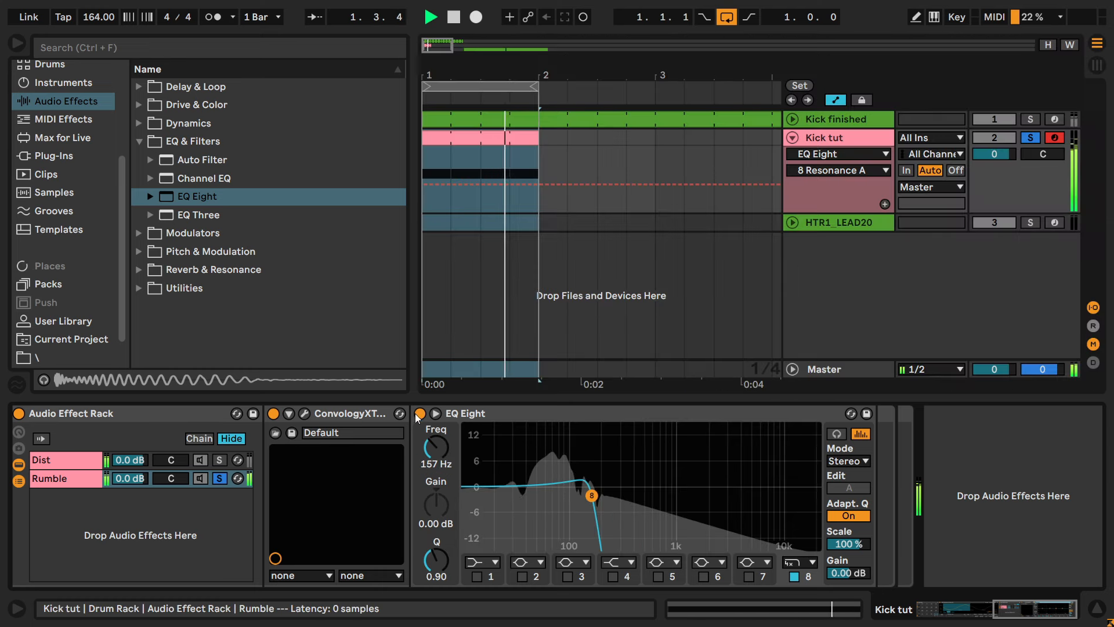
Reopen the Rumble chain's Convology XT window and reduce the master Width to 16%.
{"action": "left_click", "coordinate": [304, 415]}
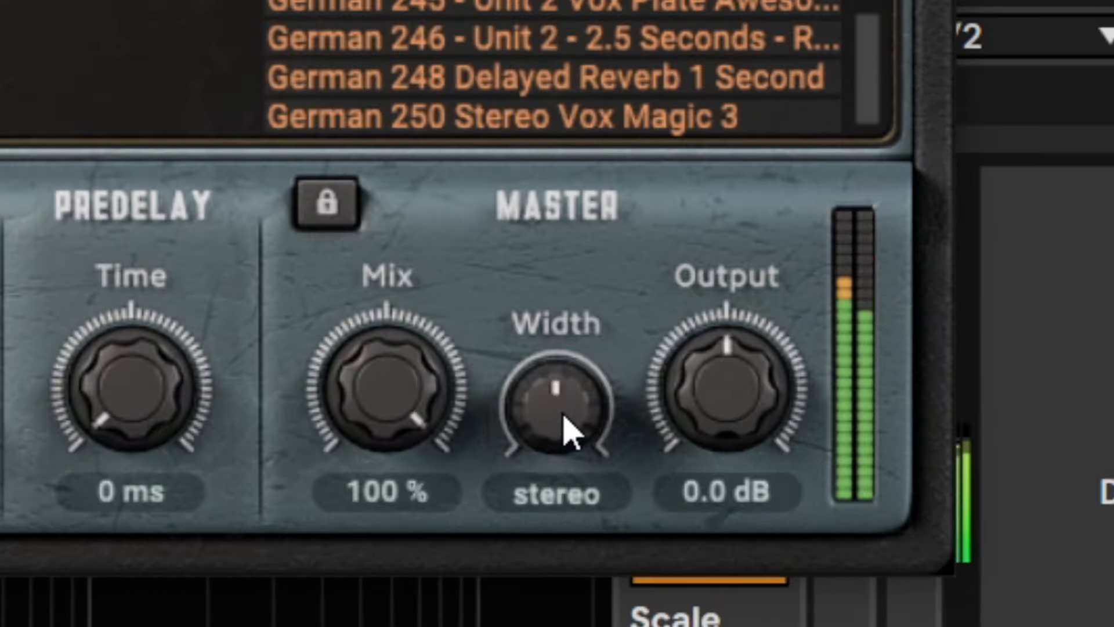
{"action": "left_click_drag", "start_coordinate": [566, 432], "coordinate": [493, 626]}
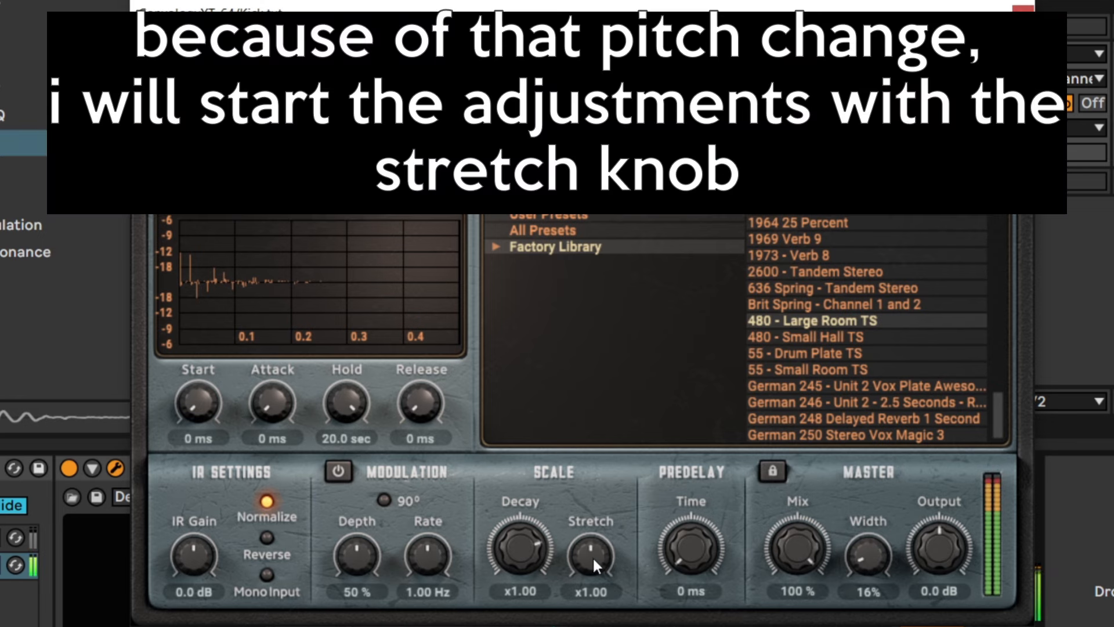
Try shorter and longer Stretch settings on the impulse, settle on x0.74, and set Decay to x0.78.
{"action": "scroll", "coordinate": [580, 552], "scroll_direction": "down", "scroll_amount": 5}
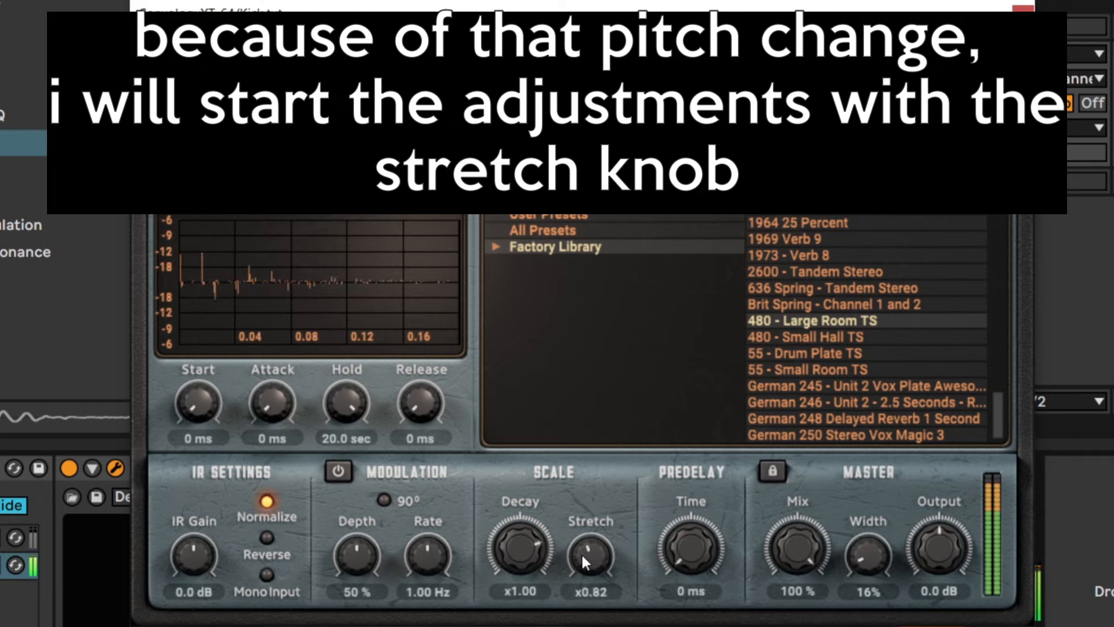
{"action": "scroll", "coordinate": [581, 553], "scroll_direction": "down", "scroll_amount": 1}
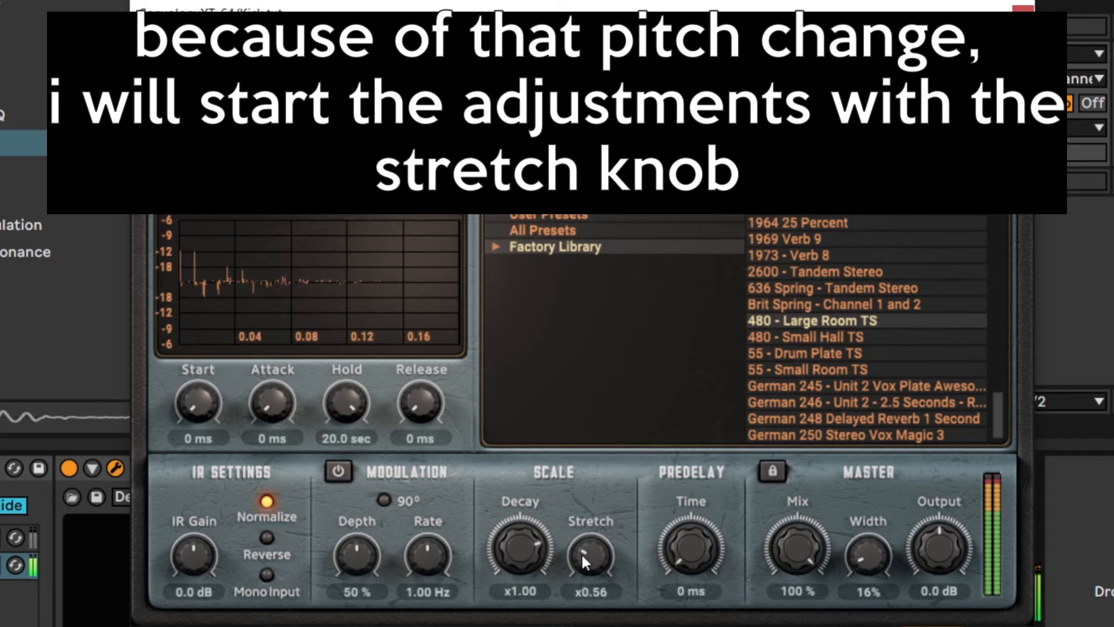
{"action": "scroll", "coordinate": [581, 553], "scroll_direction": "up", "scroll_amount": 10}
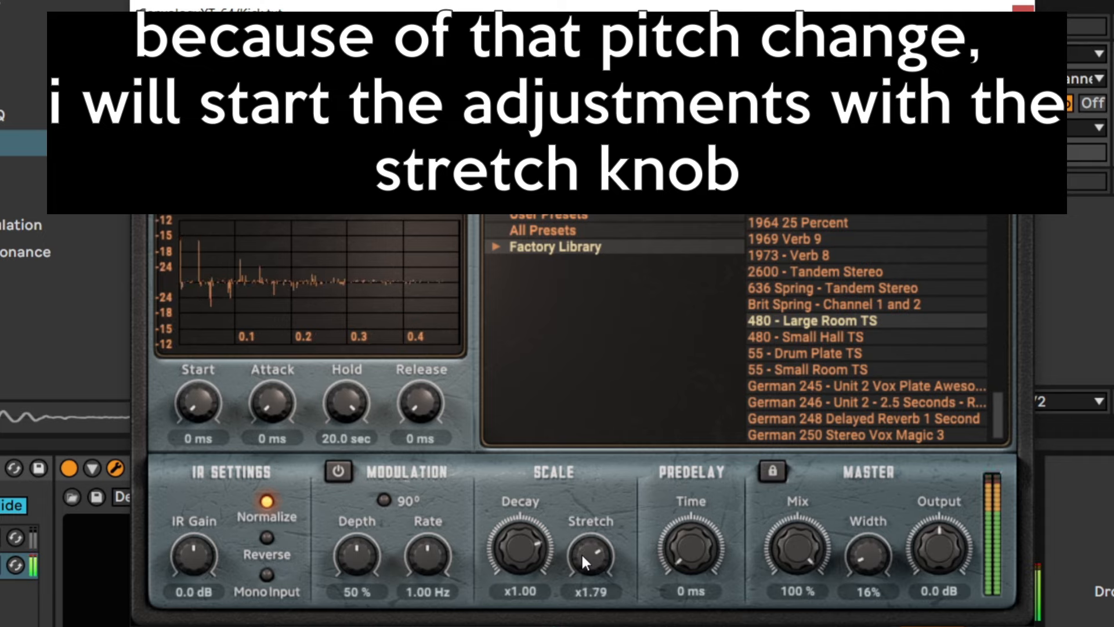
{"action": "scroll", "coordinate": [580, 552], "scroll_direction": "down", "scroll_amount": 10}
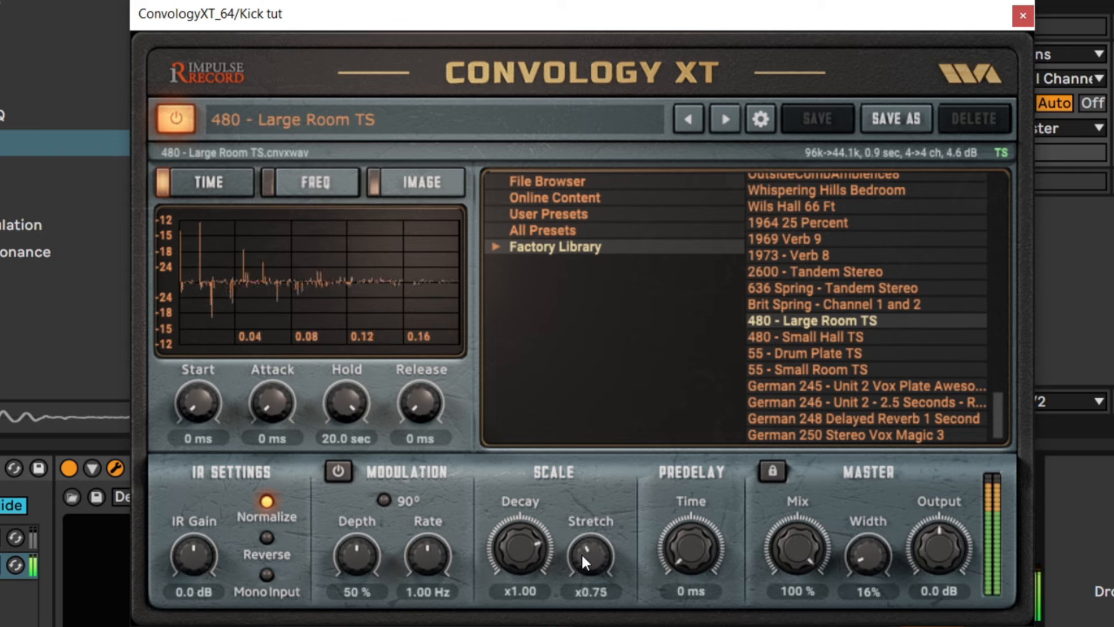
{"action": "scroll", "coordinate": [580, 553], "scroll_direction": "down", "scroll_amount": 1}
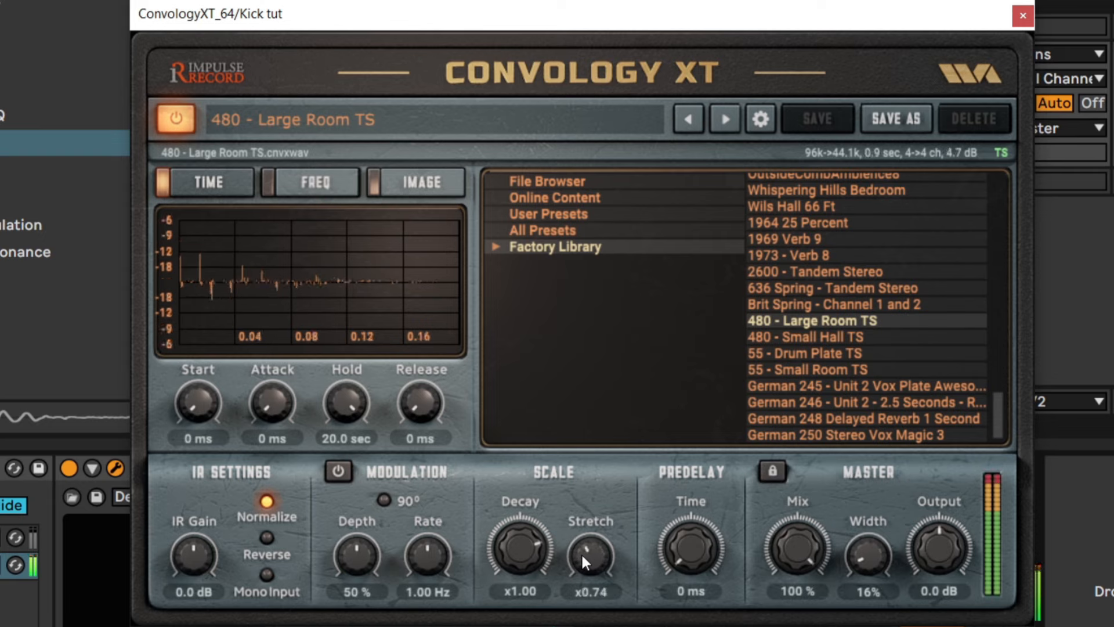
{"action": "scroll", "coordinate": [538, 546], "scroll_direction": "down", "scroll_amount": 10}
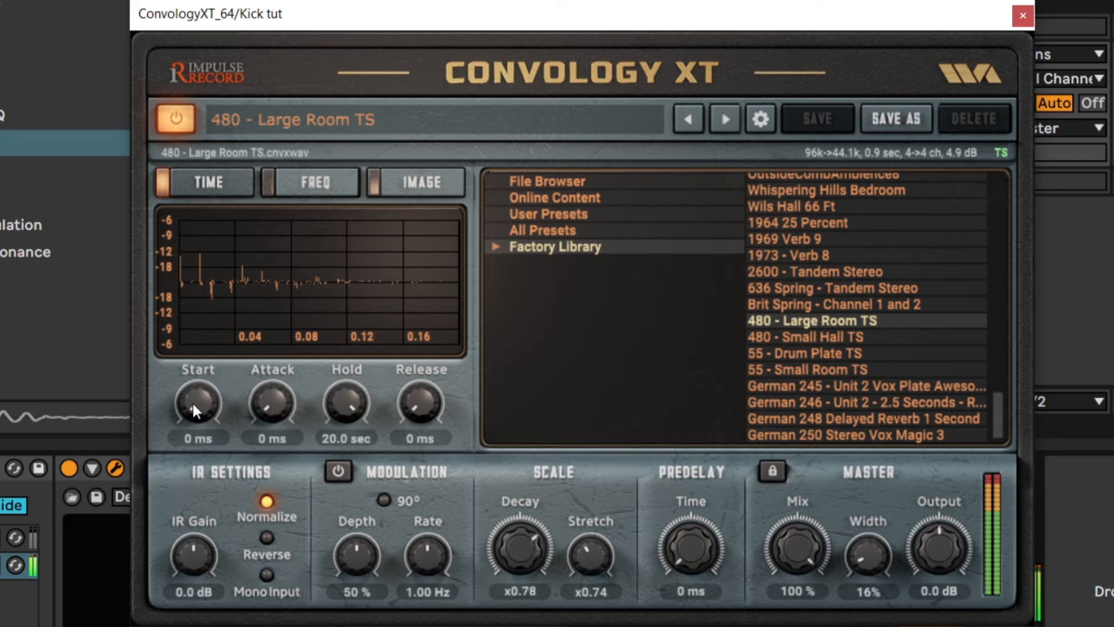
Set the impulse envelope's Start to 105 ms and its Attack to 35 ms.
{"action": "scroll", "coordinate": [194, 406], "scroll_direction": "up", "scroll_amount": 7}
{"action": "scroll", "coordinate": [192, 402], "scroll_direction": "up", "scroll_amount": 10}
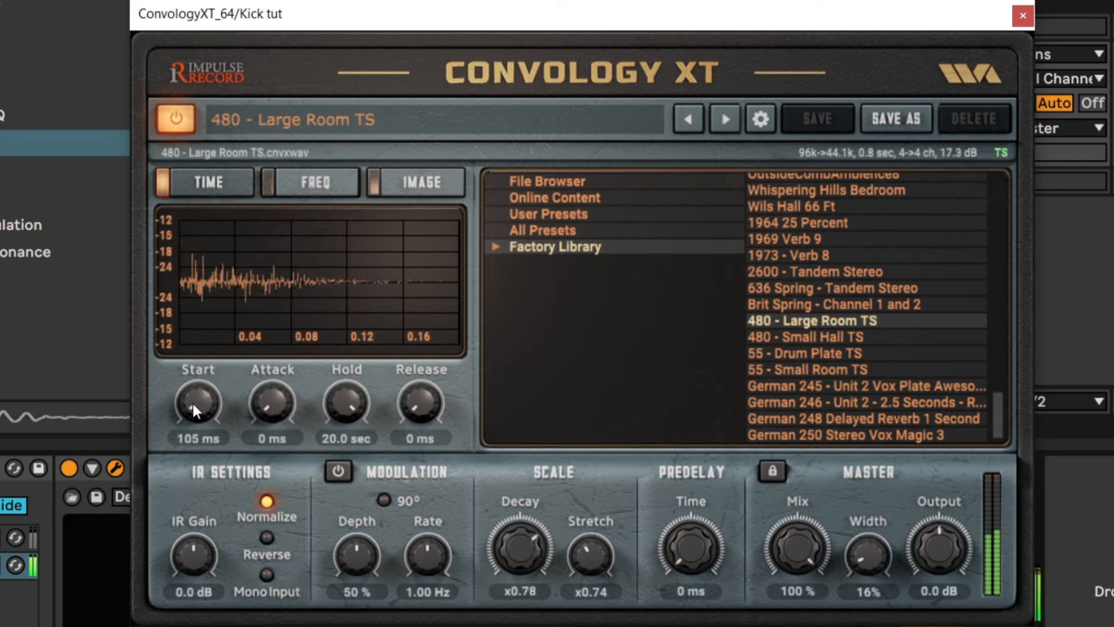
{"action": "scroll", "coordinate": [192, 403], "scroll_direction": "down", "scroll_amount": 7}
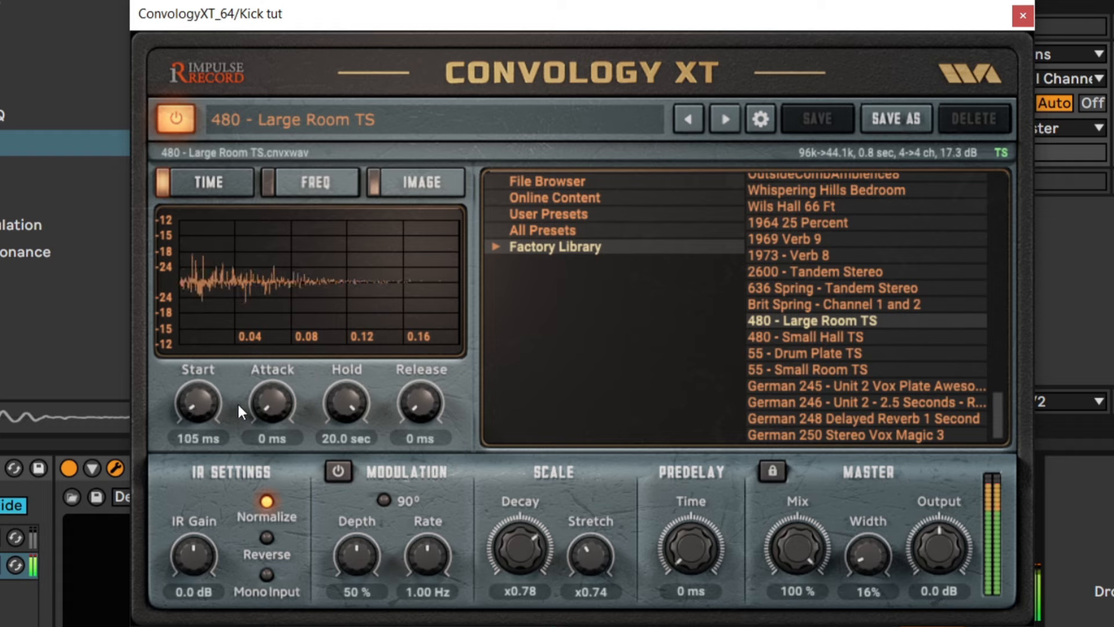
{"action": "scroll", "coordinate": [270, 405], "scroll_direction": "up", "scroll_amount": 2}
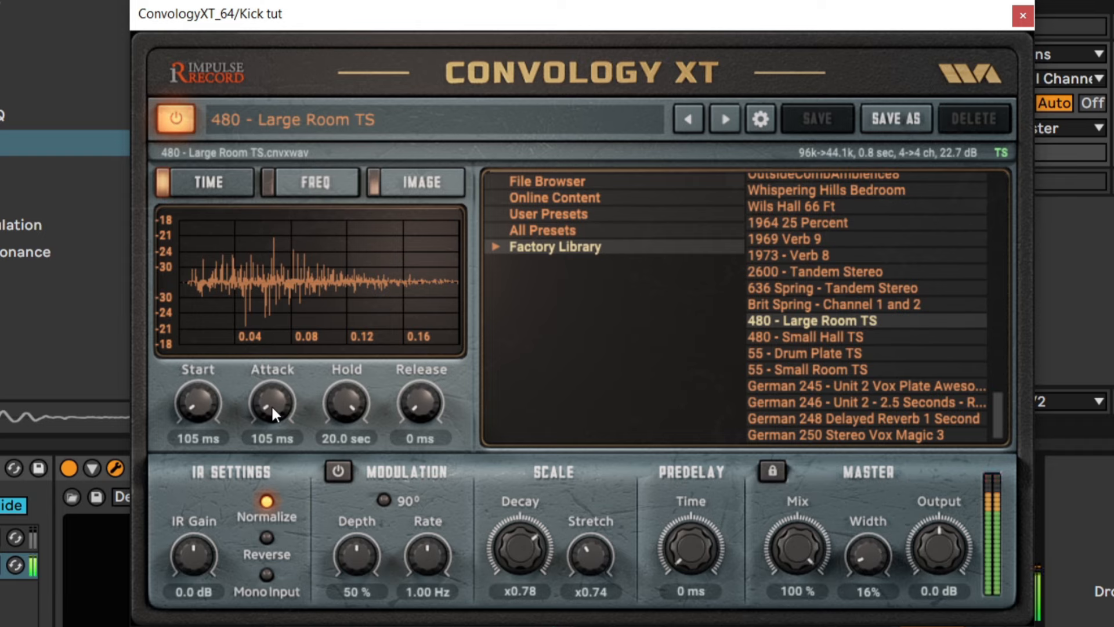
{"action": "scroll", "coordinate": [271, 405], "scroll_direction": "down", "scroll_amount": 1}
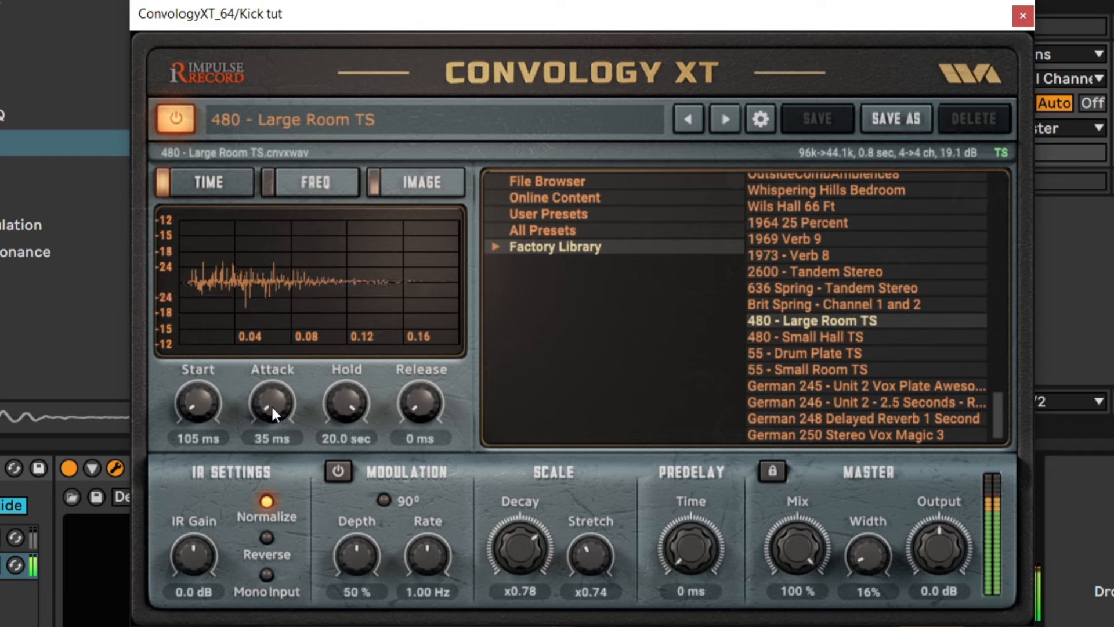
Set the reverb's predelay time to 67 ms and lower the master Output to -6.0 dB.
{"action": "scroll", "coordinate": [701, 545], "scroll_direction": "up", "scroll_amount": 2}
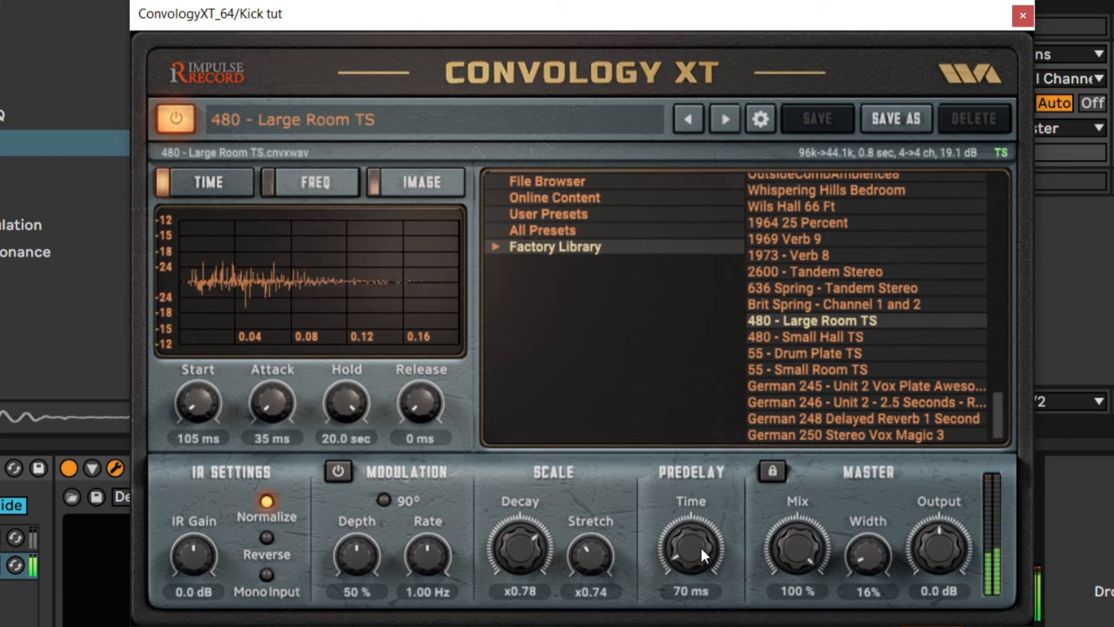
{"action": "scroll", "coordinate": [699, 544], "scroll_direction": "down", "scroll_amount": 1}
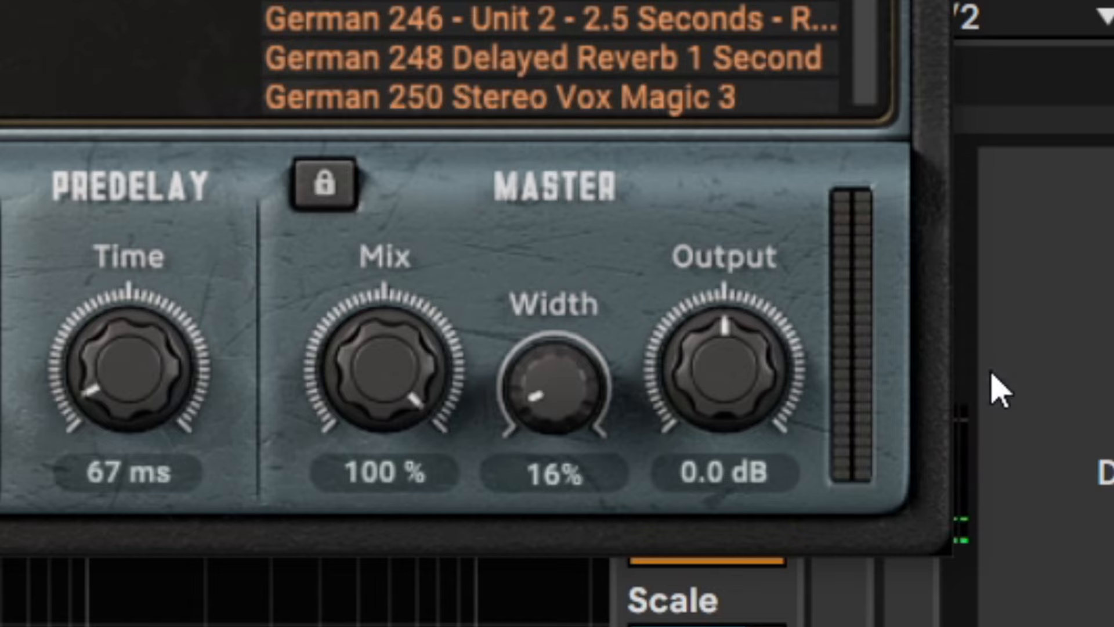
{"action": "left_click", "coordinate": [847, 209]}
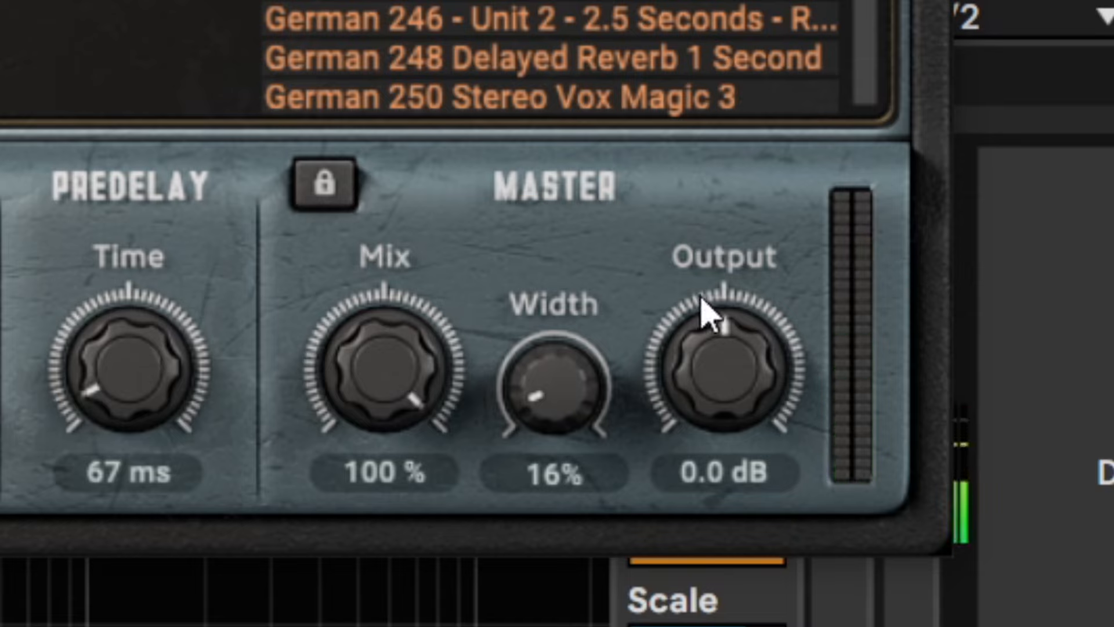
{"action": "left_click", "coordinate": [759, 365]}
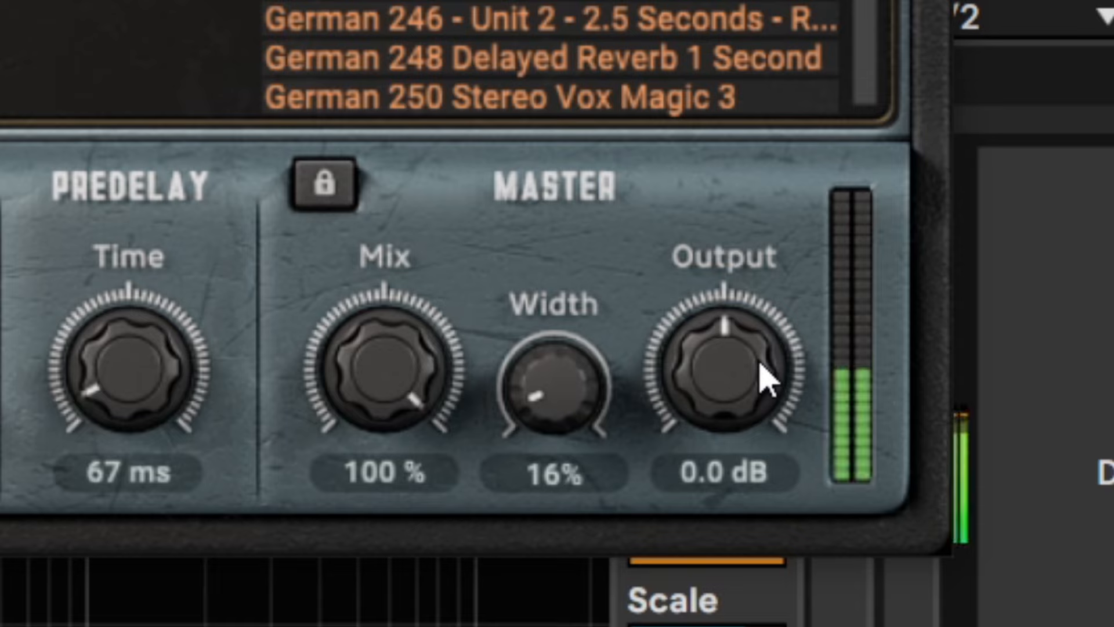
{"action": "scroll", "coordinate": [760, 365], "scroll_direction": "down", "scroll_amount": 6}
{"action": "scroll", "coordinate": [760, 363], "scroll_direction": "down", "scroll_amount": 3}
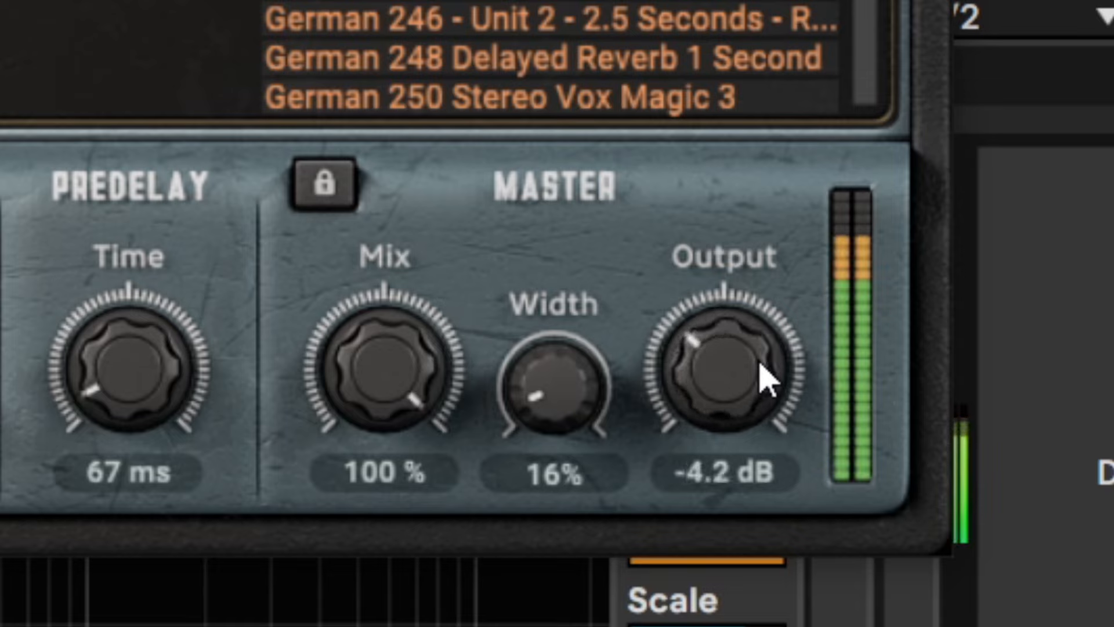
{"action": "scroll", "coordinate": [760, 364], "scroll_direction": "down", "scroll_amount": 4}
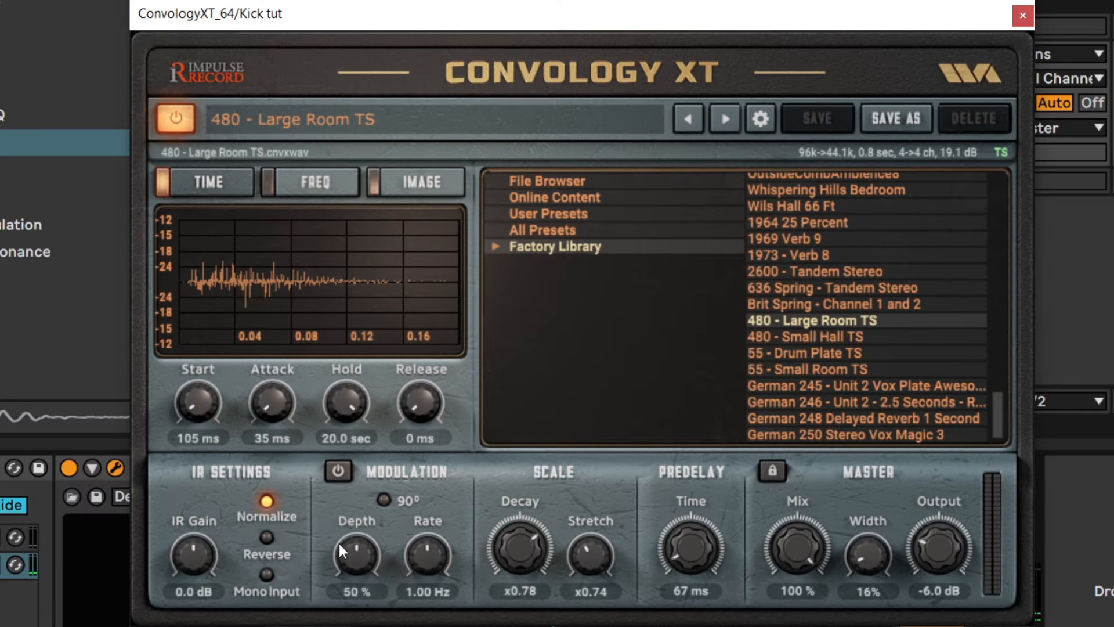
Turn off Normalize in the IR settings and raise the IR Gain to about 22 dB.
{"action": "left_click", "coordinate": [265, 502]}
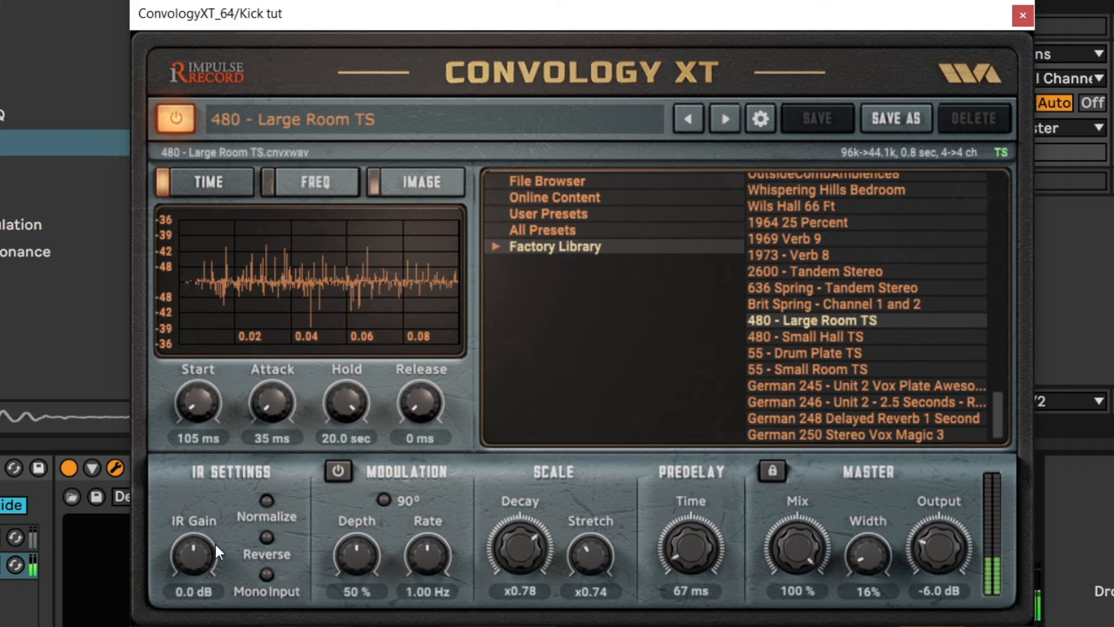
{"action": "scroll", "coordinate": [200, 563], "scroll_direction": "up", "scroll_amount": 5}
{"action": "scroll", "coordinate": [201, 563], "scroll_direction": "up", "scroll_amount": 6}
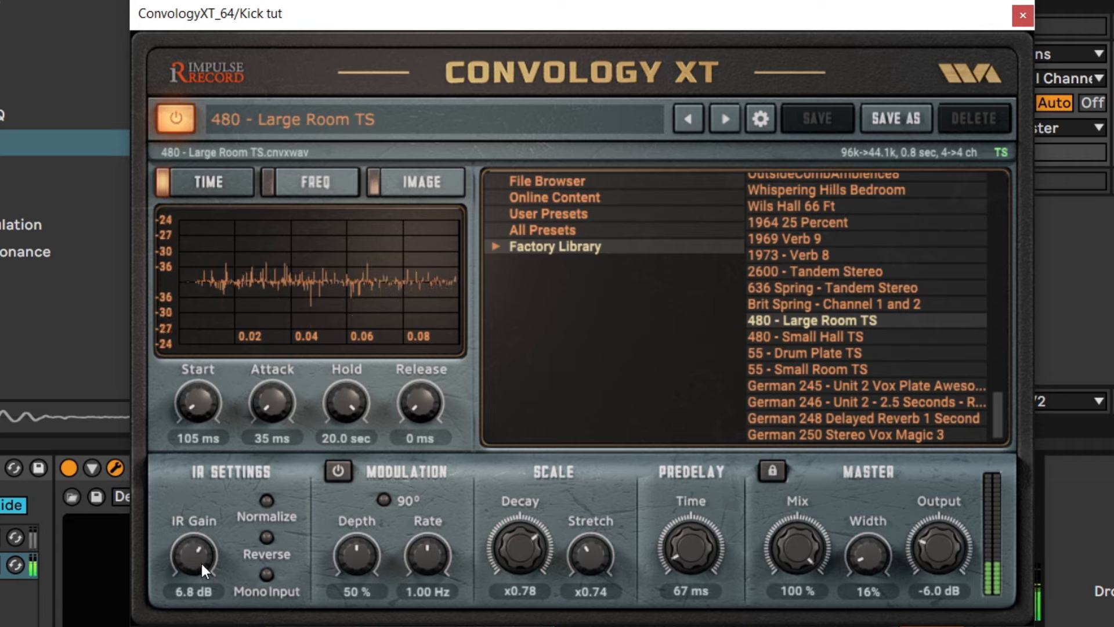
{"action": "scroll", "coordinate": [201, 563], "scroll_direction": "up", "scroll_amount": 10}
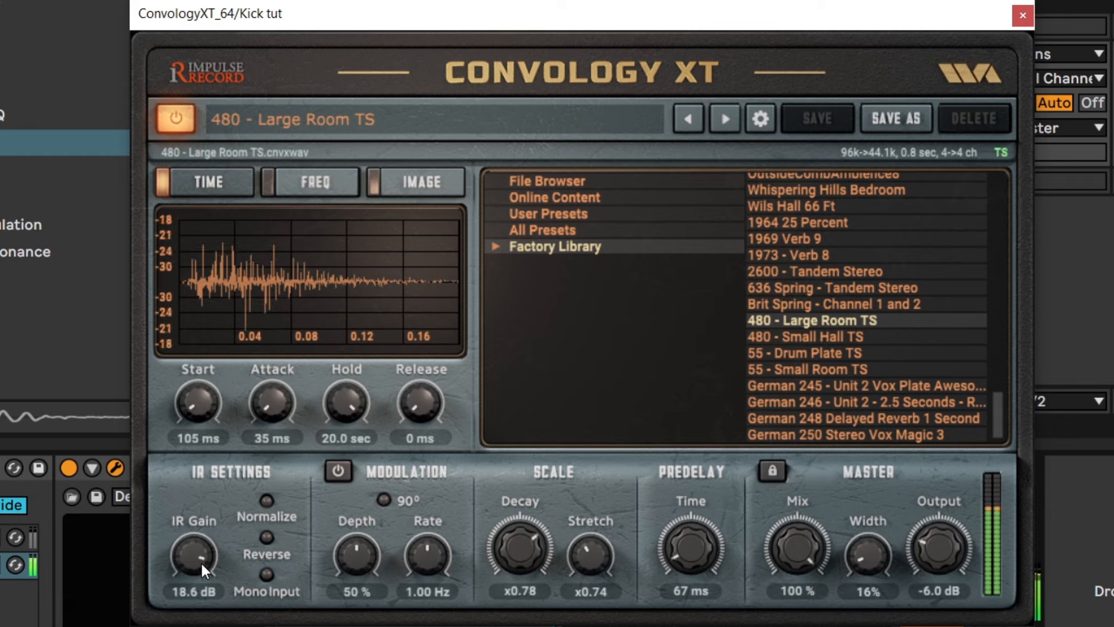
{"action": "scroll", "coordinate": [201, 563], "scroll_direction": "down", "scroll_amount": 7}
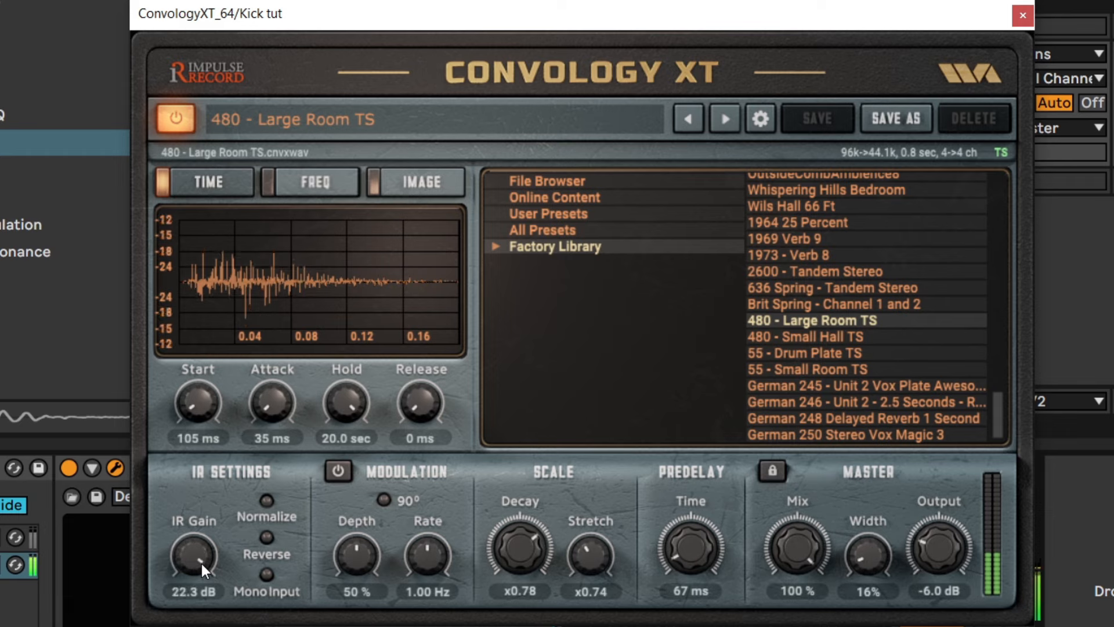
{"action": "scroll", "coordinate": [202, 564], "scroll_direction": "down", "scroll_amount": 3}
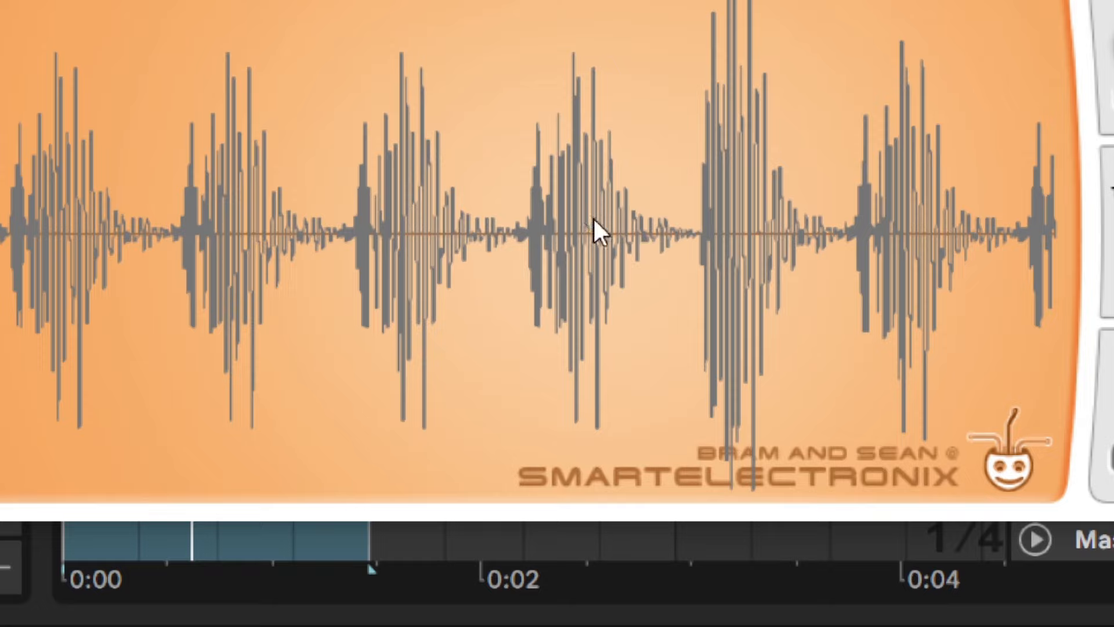
Freeze the rumble waveform in s(M)exoscope, move it aside, and add iZotope Trash 2 between Convology XT and EQ Eight.
{"action": "left_click", "coordinate": [594, 219]}
{"action": "left_click", "coordinate": [661, 228]}
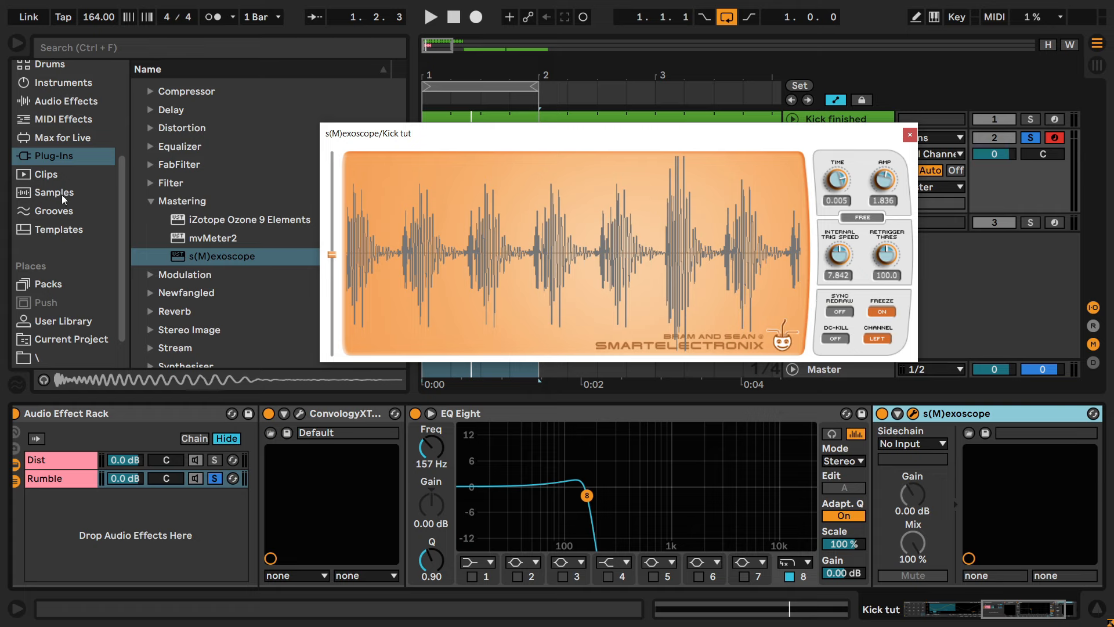
{"action": "left_click", "coordinate": [148, 203]}
{"action": "left_click", "coordinate": [151, 137]}
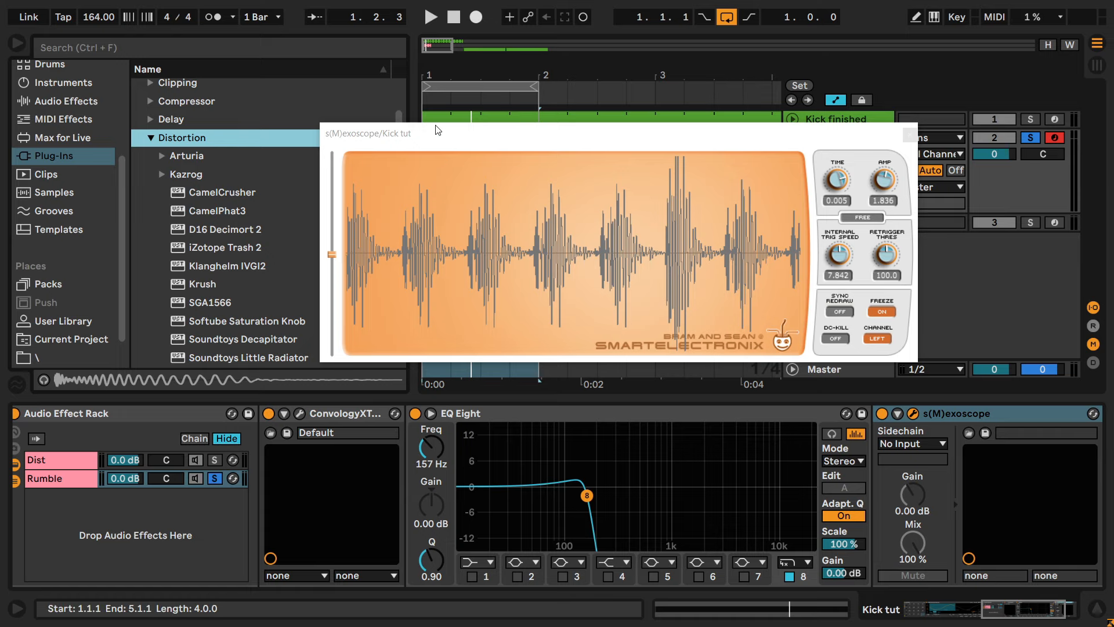
{"action": "left_click_drag", "start_coordinate": [438, 130], "coordinate": [635, 42]}
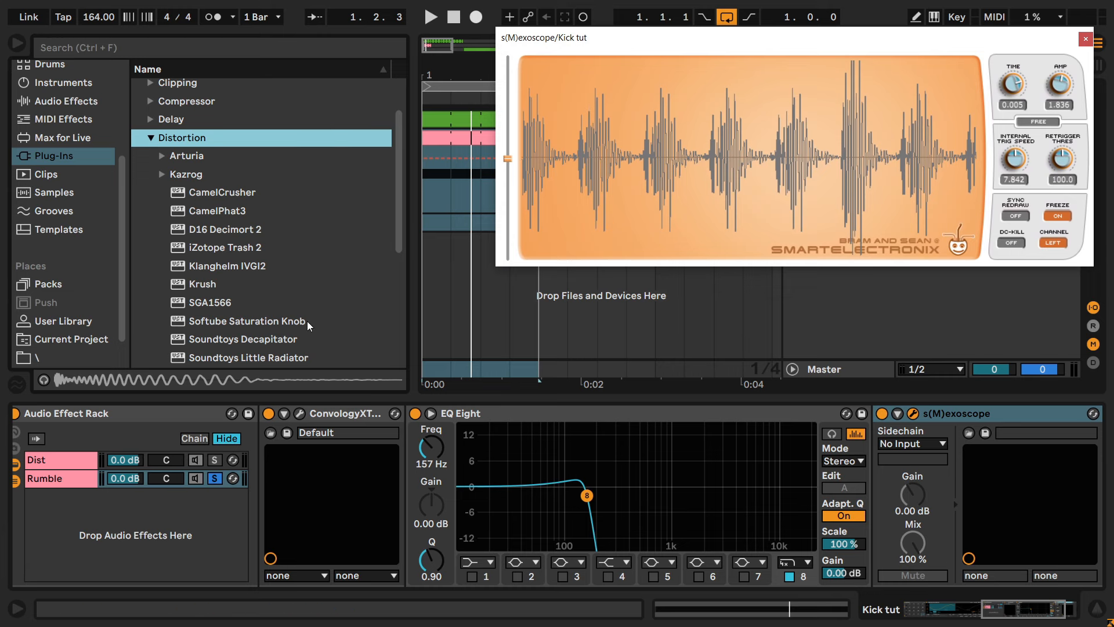
{"action": "double_click", "coordinate": [214, 247]}
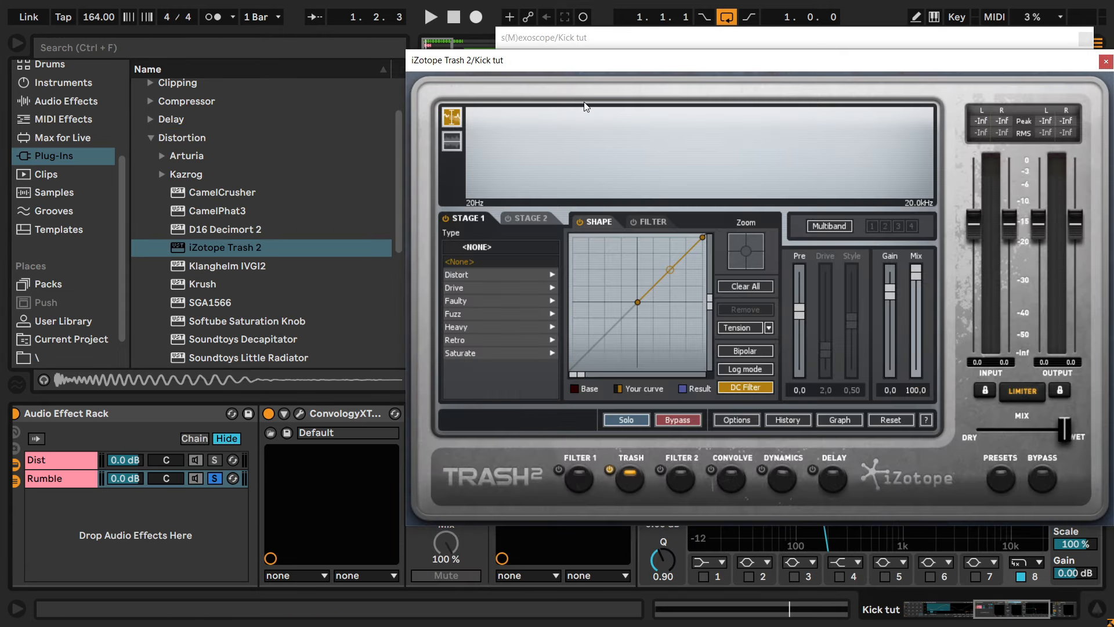
{"action": "left_click_drag", "start_coordinate": [587, 60], "coordinate": [426, 60]}
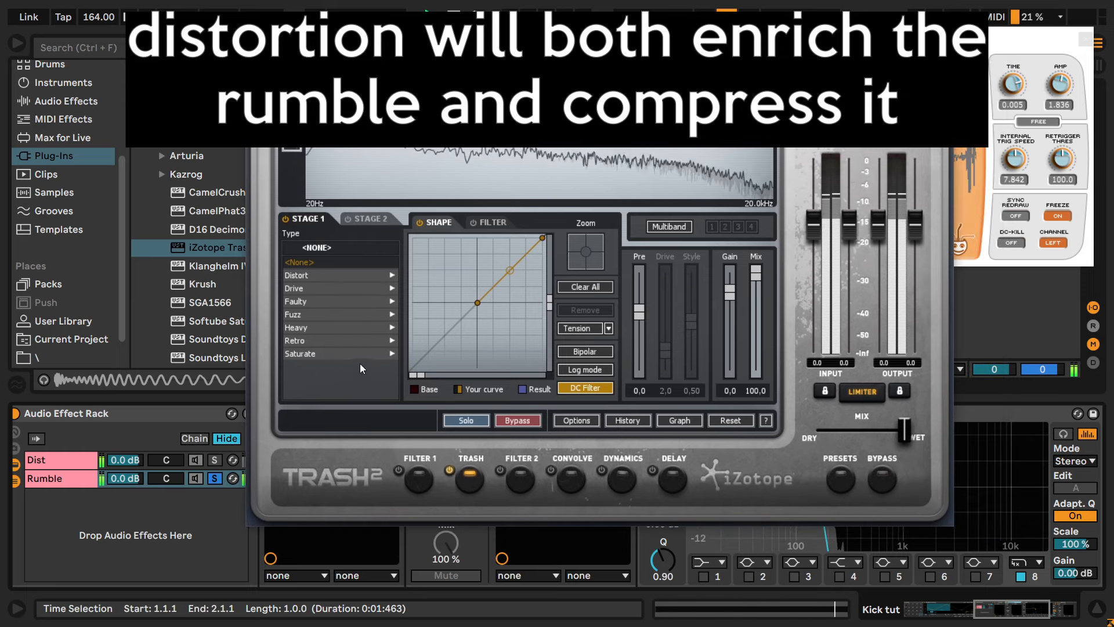
Audition the Sandpaper algorithm from Trash 2's Distort category in Stage 1 and choose Soft Taco instead.
{"action": "left_click", "coordinate": [314, 275]}
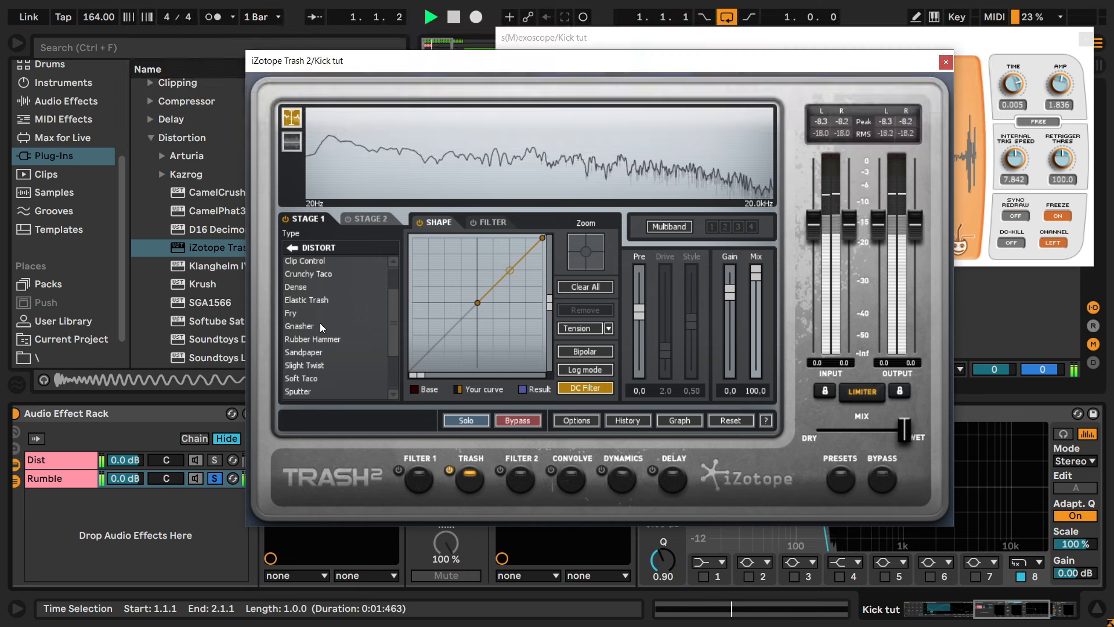
{"action": "scroll", "coordinate": [319, 323], "scroll_direction": "down", "scroll_amount": 1}
{"action": "left_click", "coordinate": [317, 332]}
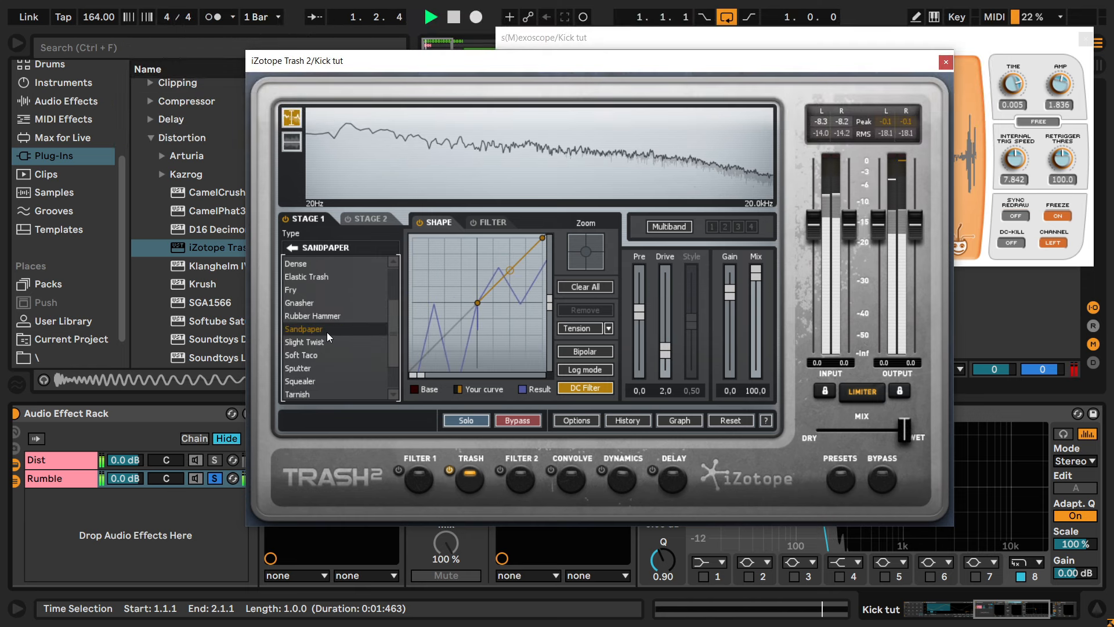
{"action": "left_click", "coordinate": [325, 354]}
Rearrange the Trash 2 and s(M)exoscope windows, unfreeze the scope, and set its Amp to 0.436 to compare the distorted waveform.
{"action": "left_click_drag", "start_coordinate": [435, 61], "coordinate": [316, 221]}
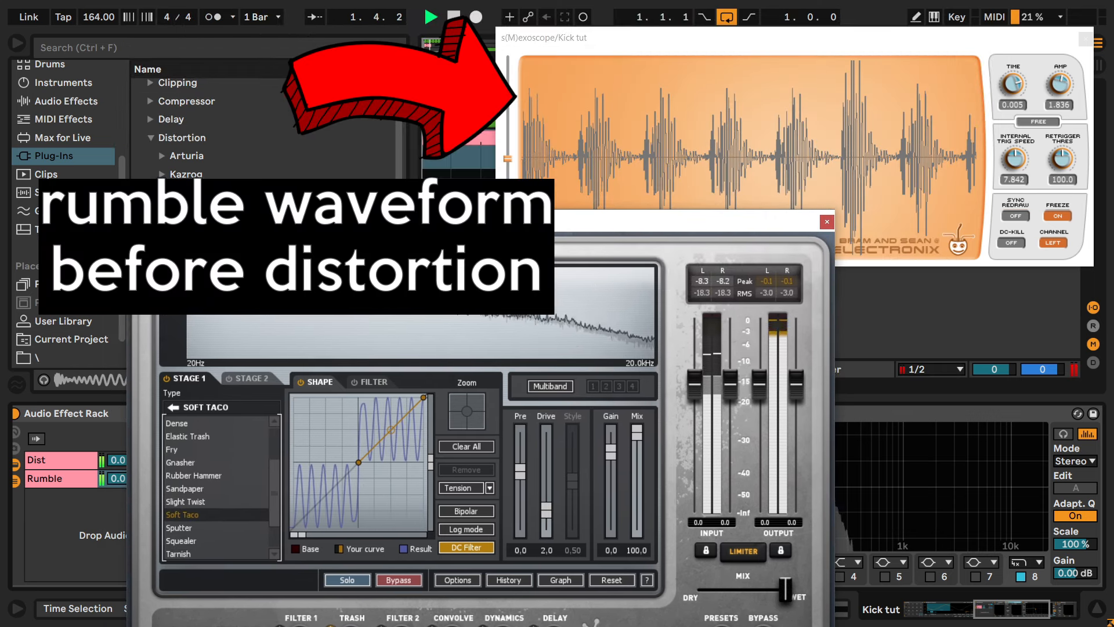
{"action": "left_click_drag", "start_coordinate": [813, 38], "coordinate": [828, 8]}
{"action": "left_click_drag", "start_coordinate": [1075, 57], "coordinate": [1070, 61]}
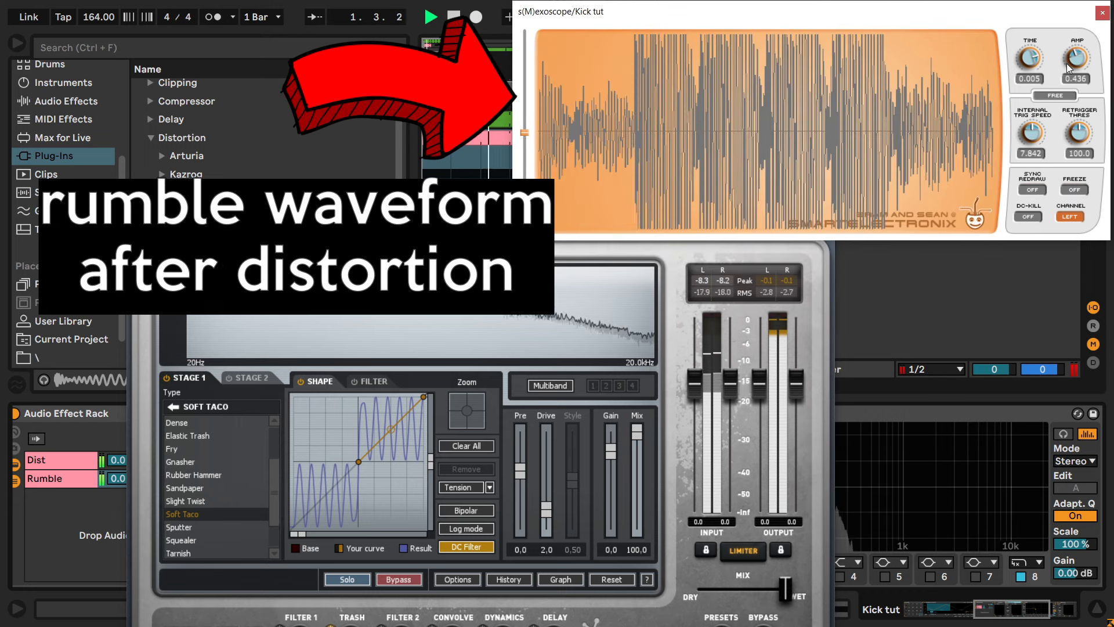
{"action": "left_click_drag", "start_coordinate": [338, 221], "coordinate": [278, 167]}
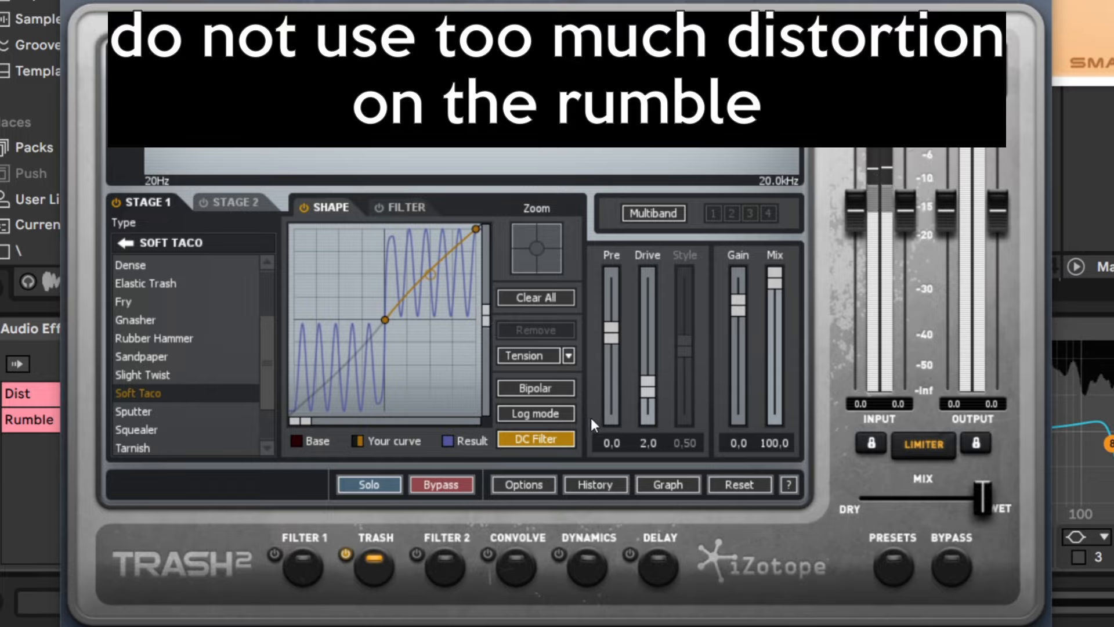
Raise the Soft Taco stage's Pre to 2.9 and set its Drive to 1.8 in Trash 2.
{"action": "left_click_drag", "start_coordinate": [608, 338], "coordinate": [604, 330]}
{"action": "left_click", "coordinate": [619, 443]}
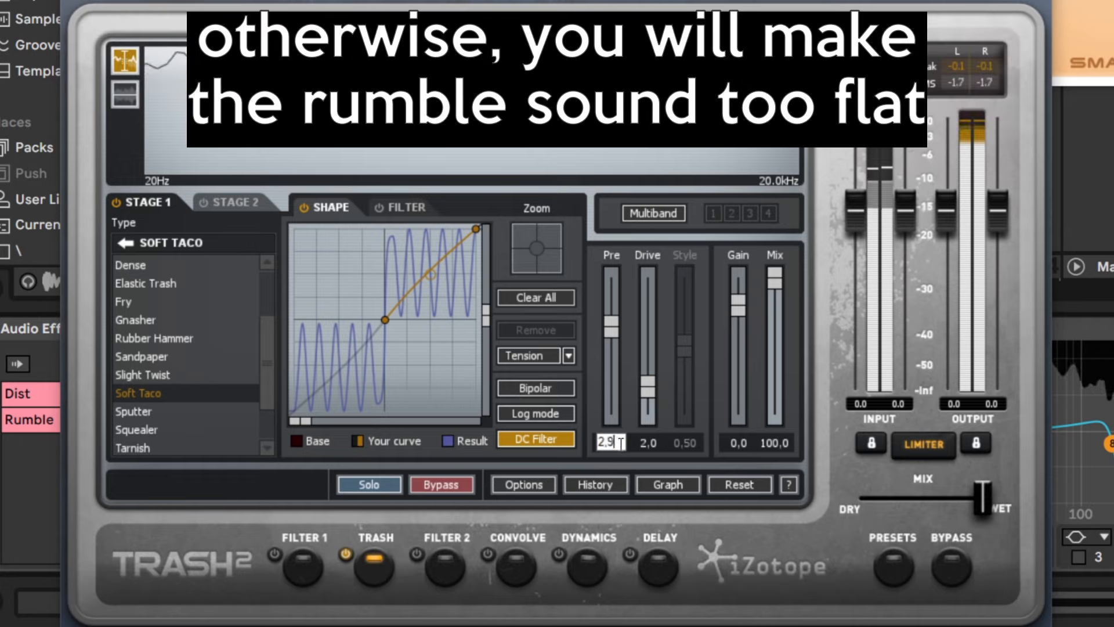
{"action": "double_click", "coordinate": [651, 441]}
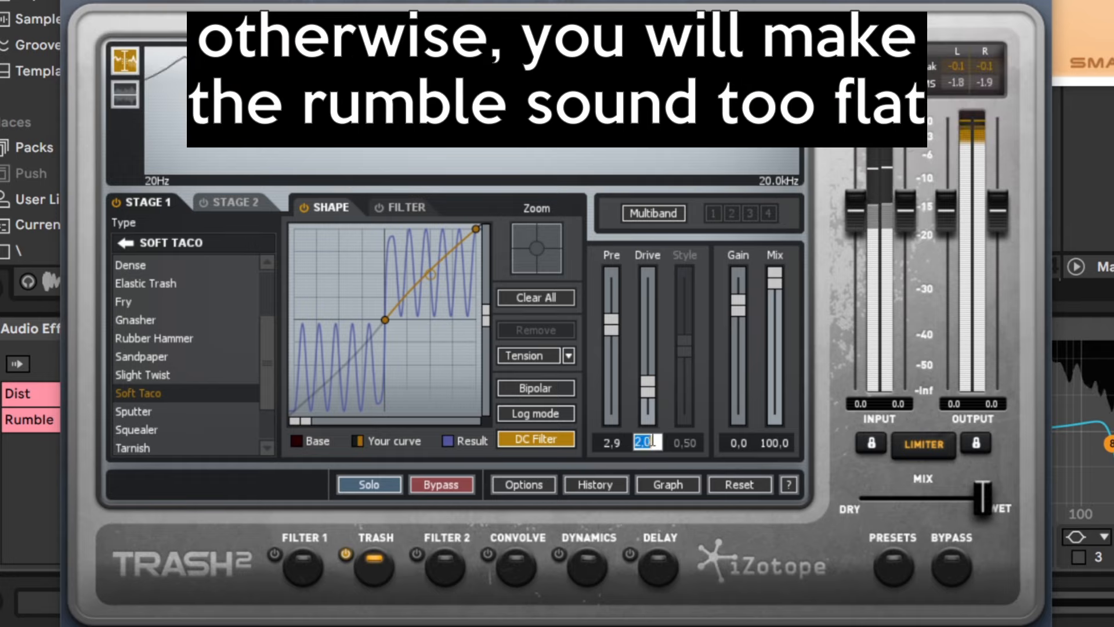
{"action": "type", "text": "1,8"}
{"action": "key", "text": "Return"}
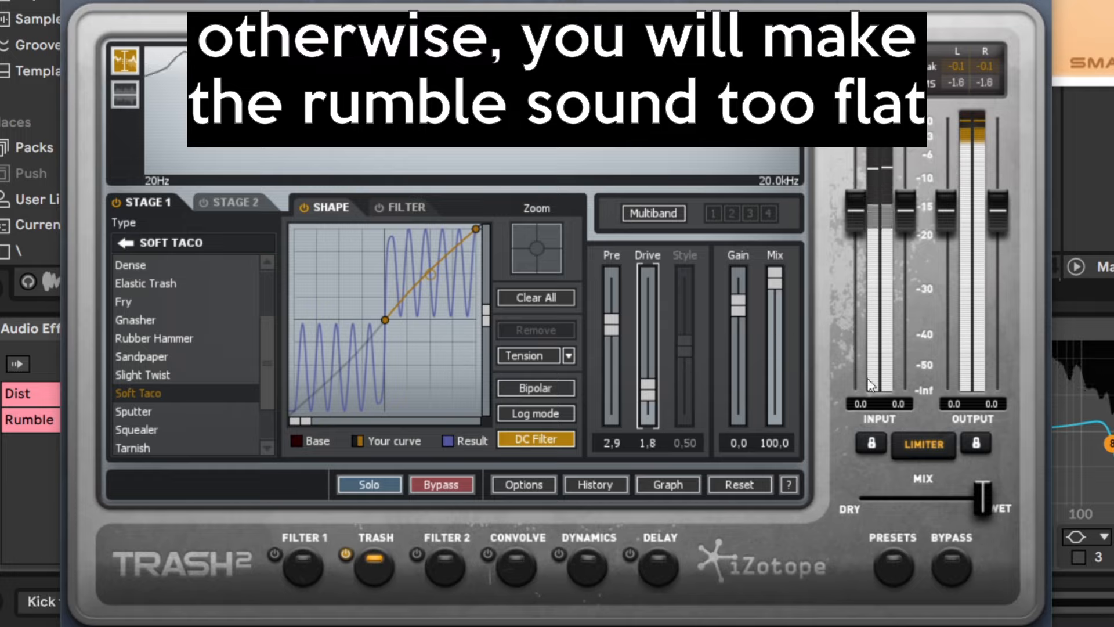
Lower the Trash 2 output level to about -15 dB.
{"action": "left_click_drag", "start_coordinate": [938, 211], "coordinate": [952, 242]}
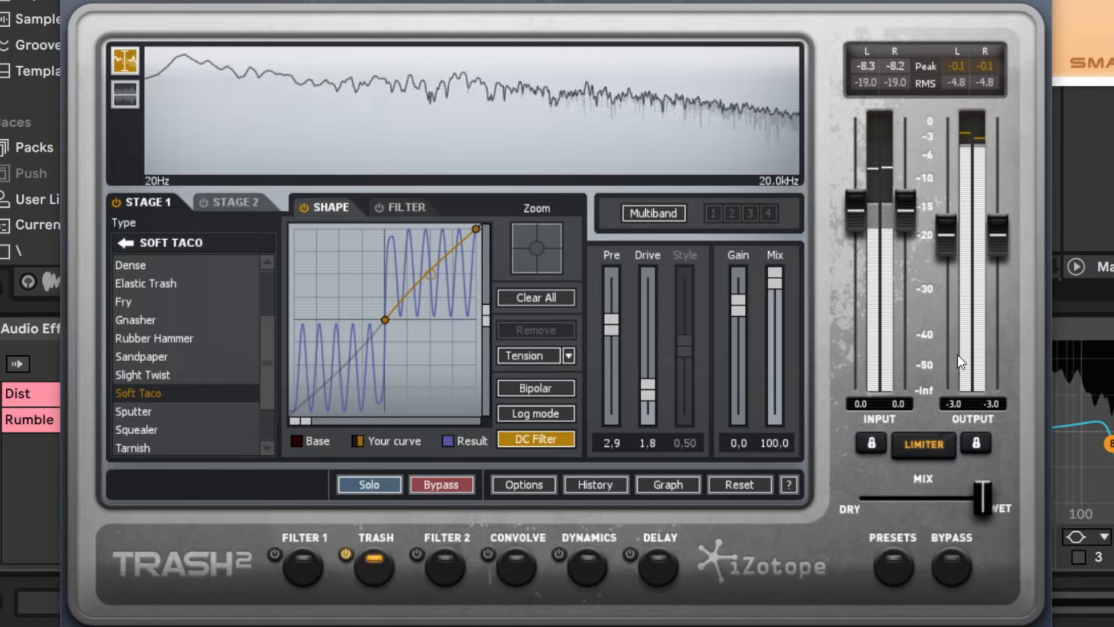
{"action": "double_click", "coordinate": [953, 402]}
{"action": "type", "text": "-15"}
{"action": "key", "text": "Return"}
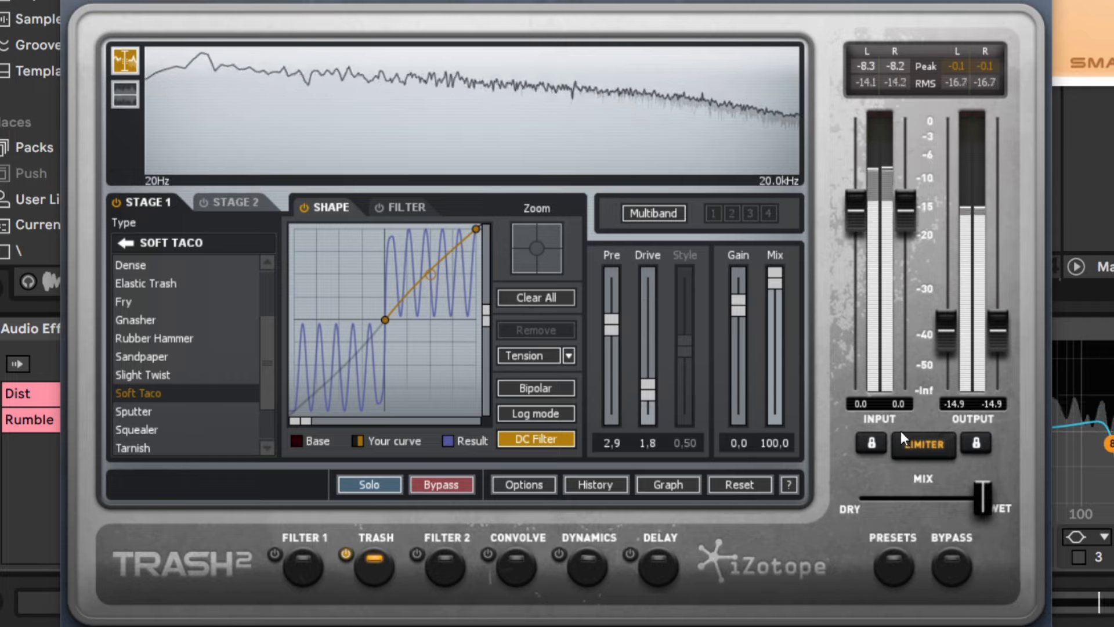
Compare the rumble with Trash 2 bypassed and active, close the plug-in window and stop playback.
{"action": "left_click", "coordinate": [944, 554]}
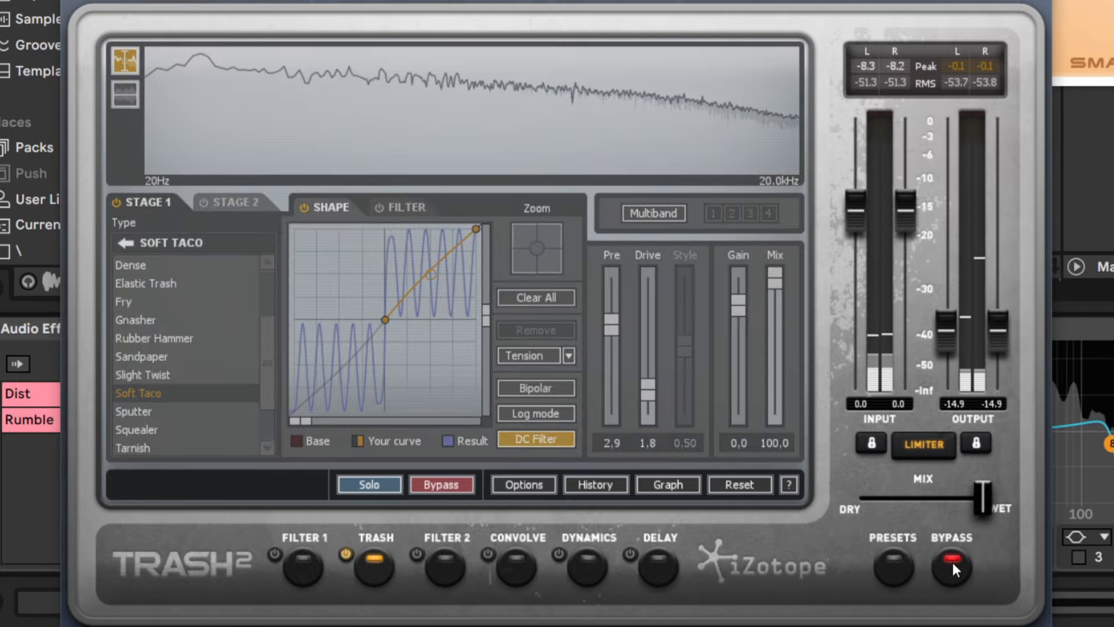
{"action": "left_click", "coordinate": [952, 560]}
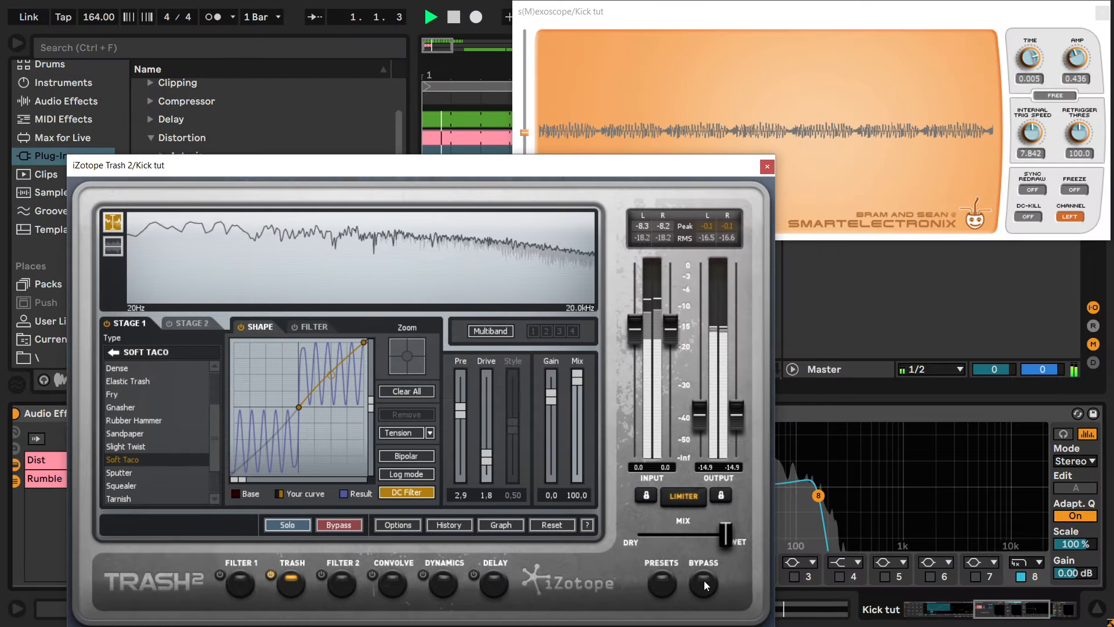
{"action": "left_click", "coordinate": [705, 581]}
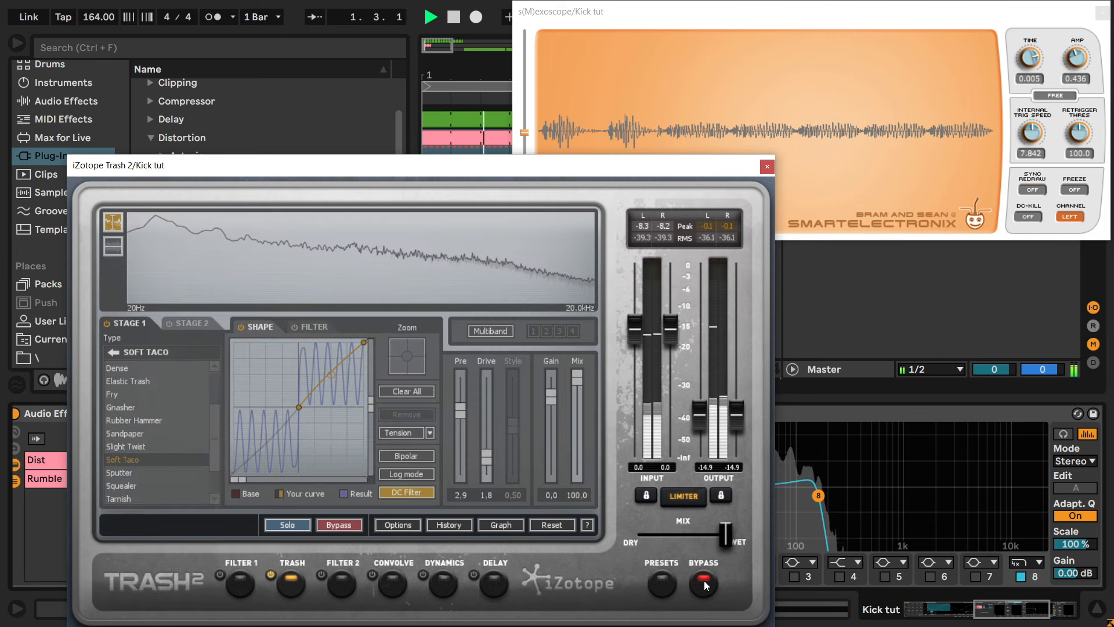
{"action": "left_click", "coordinate": [705, 580]}
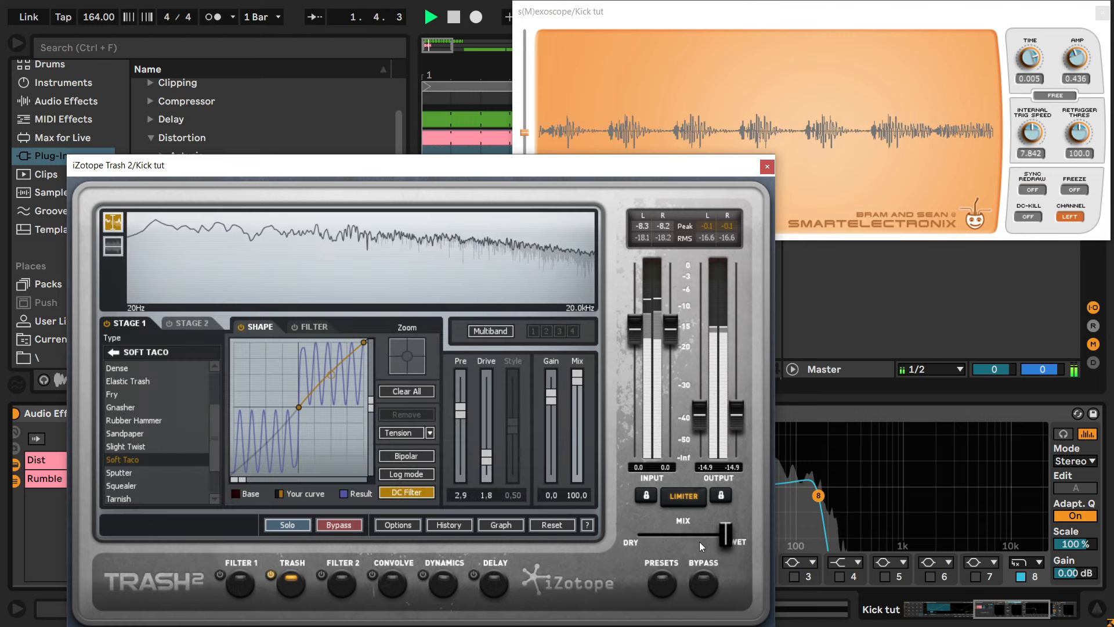
{"action": "left_click", "coordinate": [767, 167]}
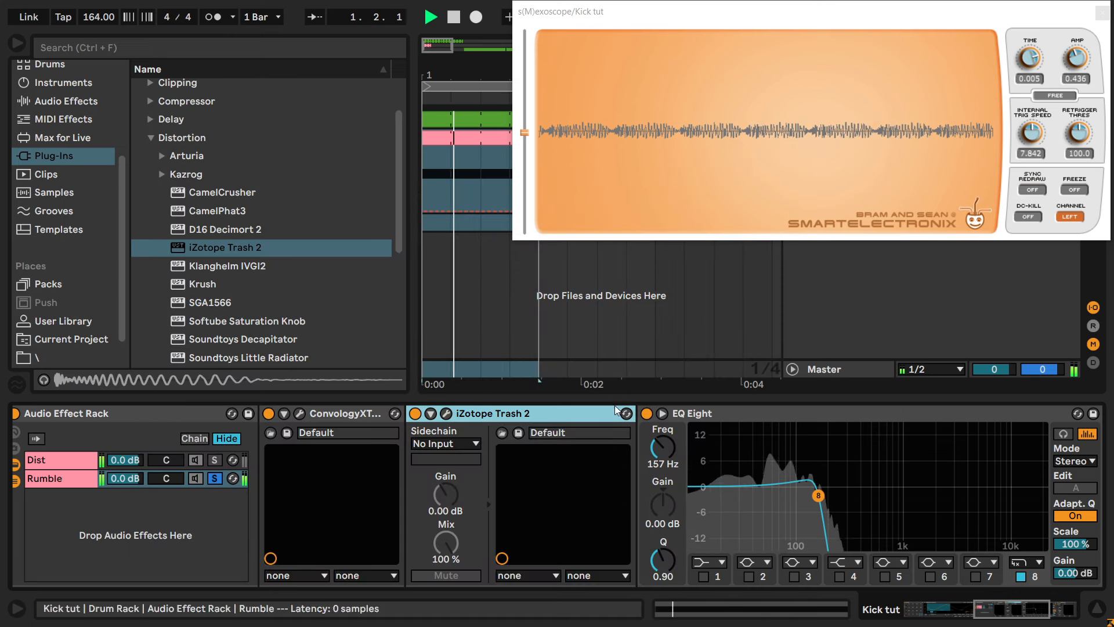
{"action": "key", "text": "space"}
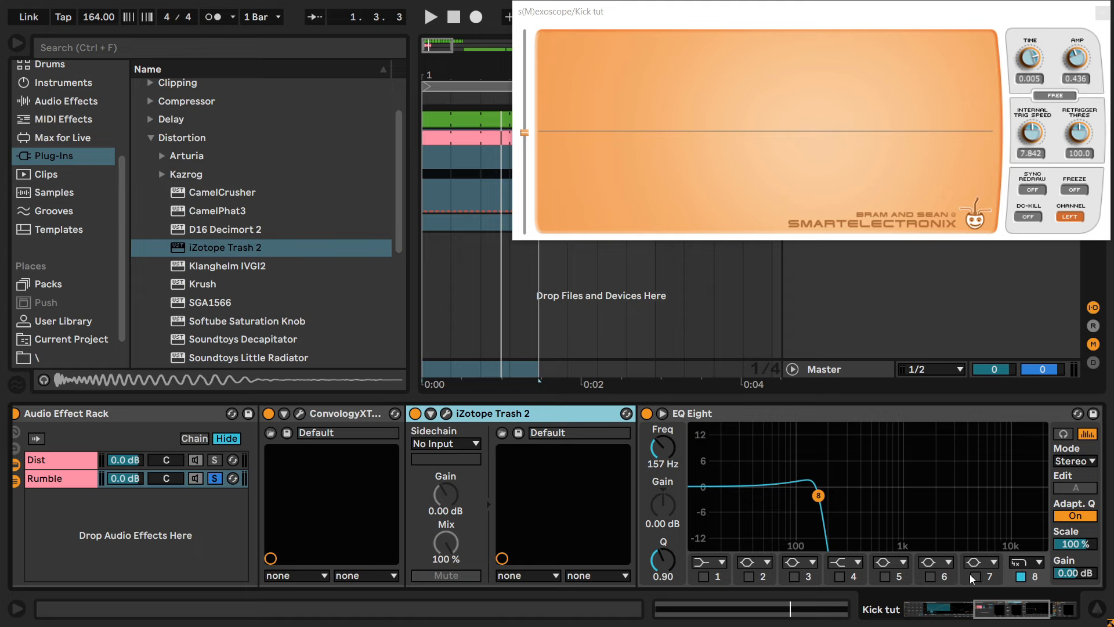
Audition the Dist and Rumble chains together and return to soloing the Rumble chain alone.
{"action": "left_click_drag", "start_coordinate": [1011, 610], "coordinate": [1021, 611]}
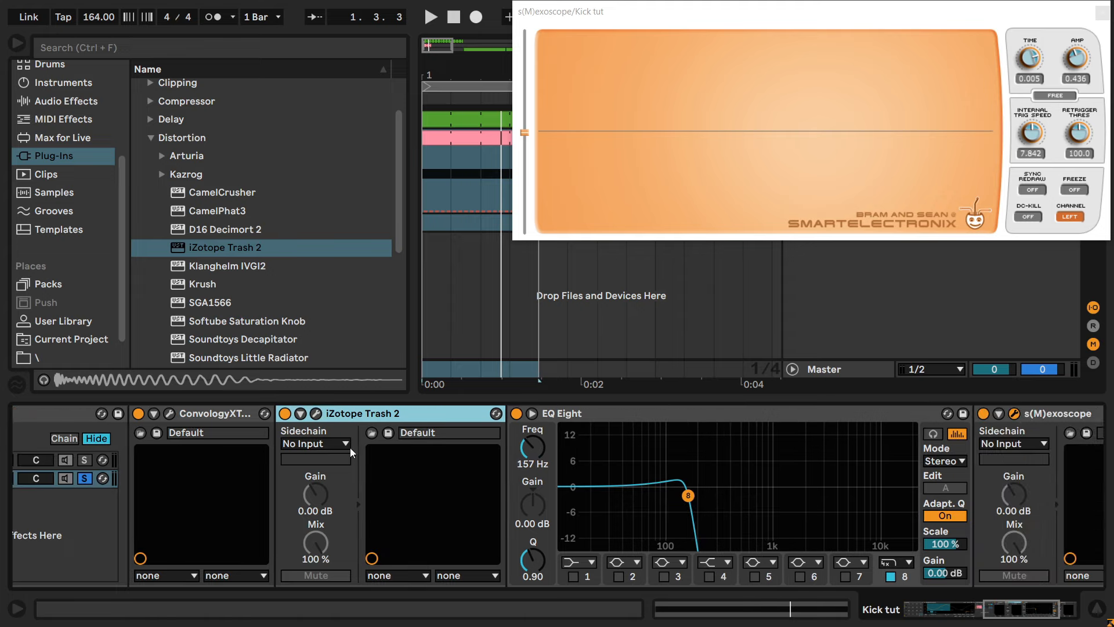
{"action": "left_click", "coordinate": [315, 414]}
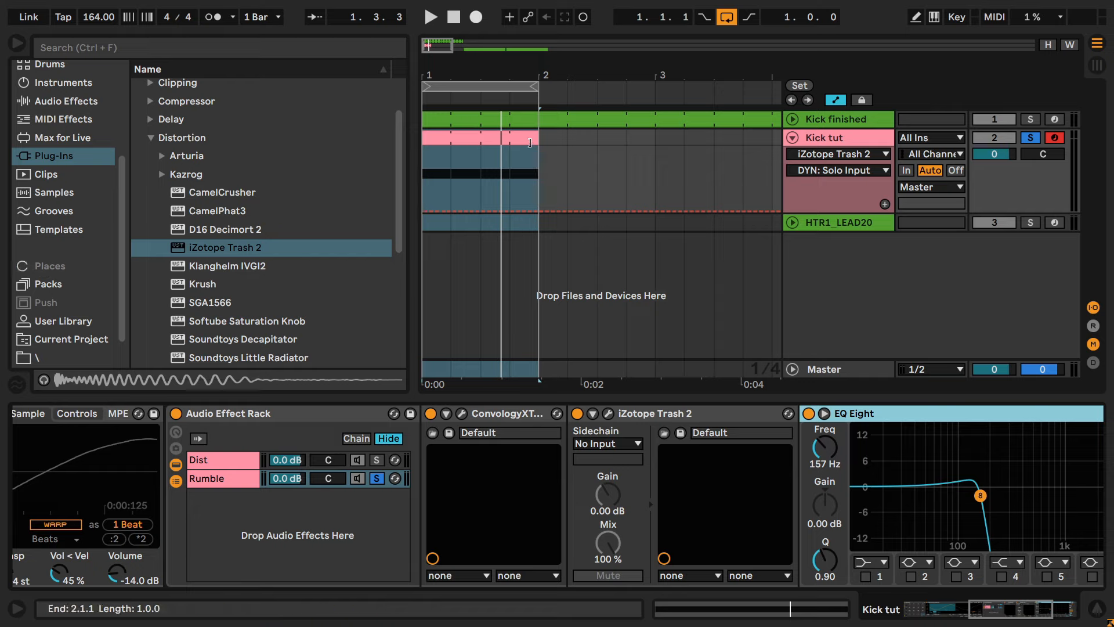
{"action": "left_click", "coordinate": [380, 460]}
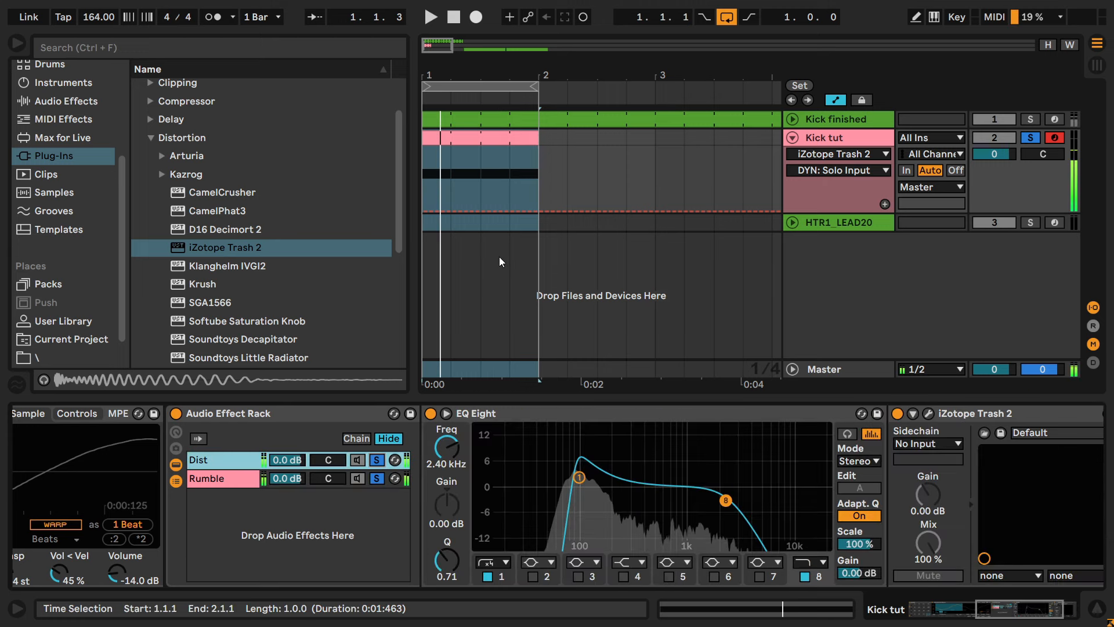
{"action": "left_click", "coordinate": [377, 478]}
Shorten the Kick tut clip to its first beat and play it to hear the rumble tail.
{"action": "left_click_drag", "start_coordinate": [424, 138], "coordinate": [458, 138]}
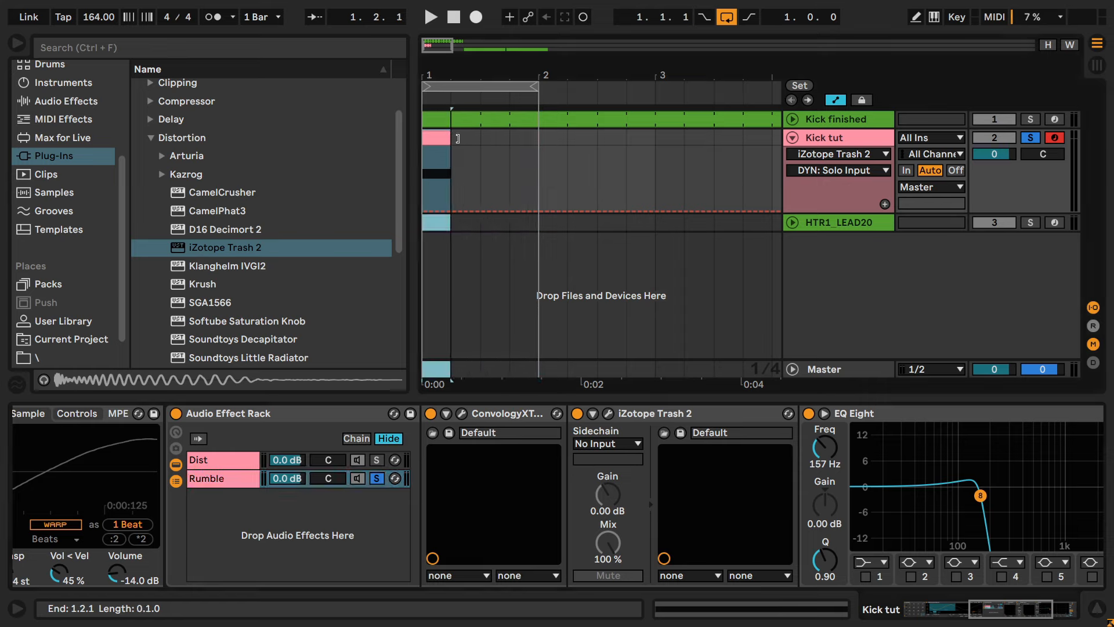
{"action": "key", "text": "space"}
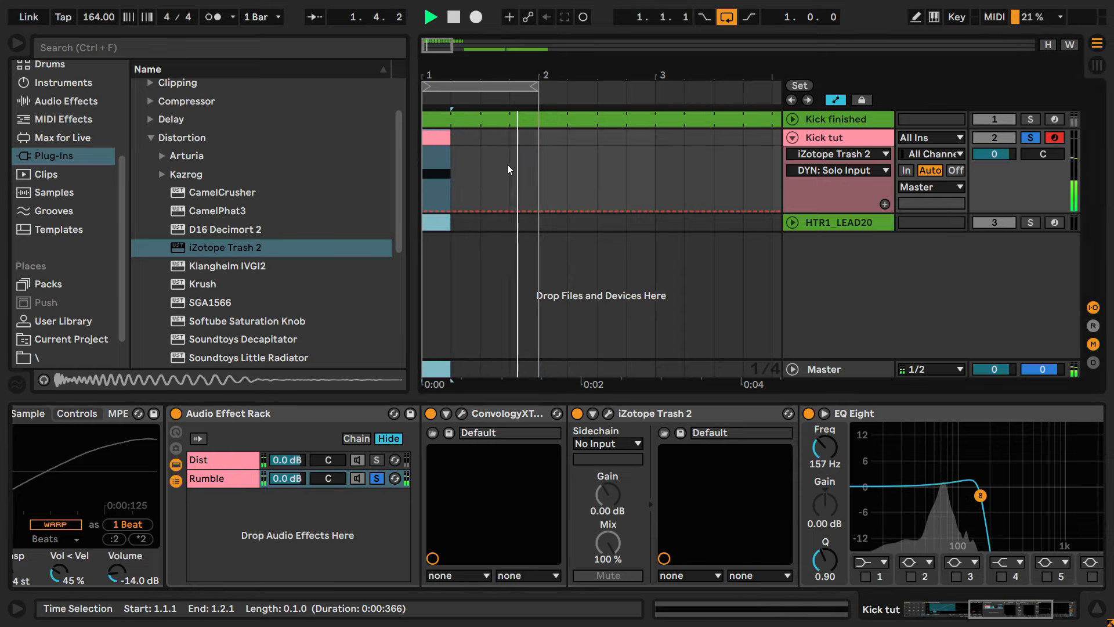
{"action": "key", "text": "space"}
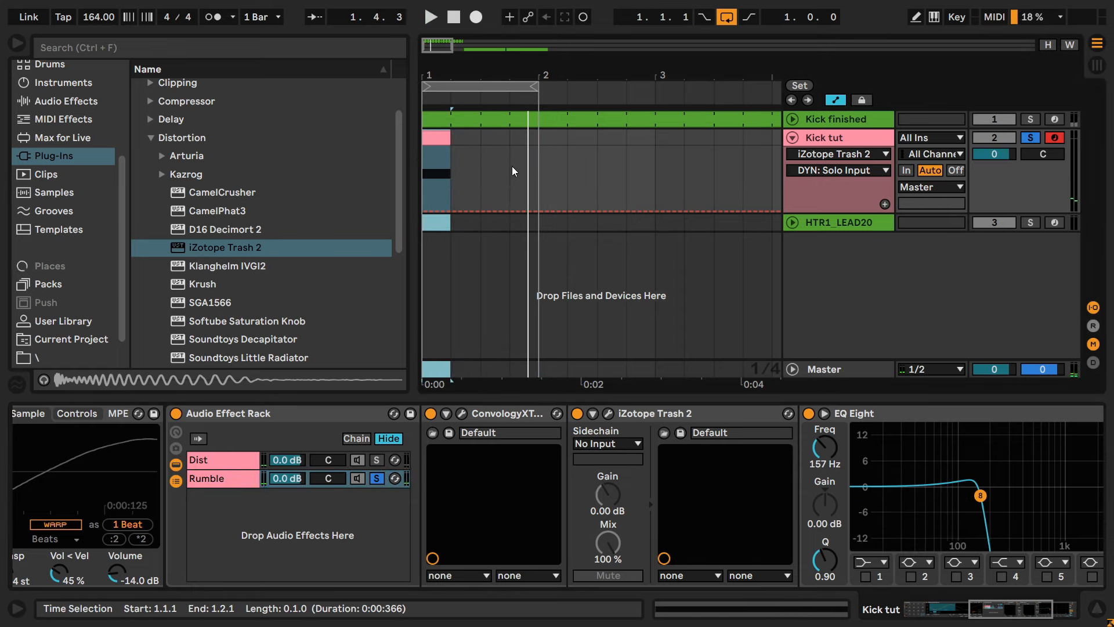
Select the bar from 1.1.1 to 2.1.1 and export the Master as a 24-bit, 44100 Hz WAV with Normalize off.
{"action": "left_click_drag", "start_coordinate": [524, 172], "coordinate": [459, 171]}
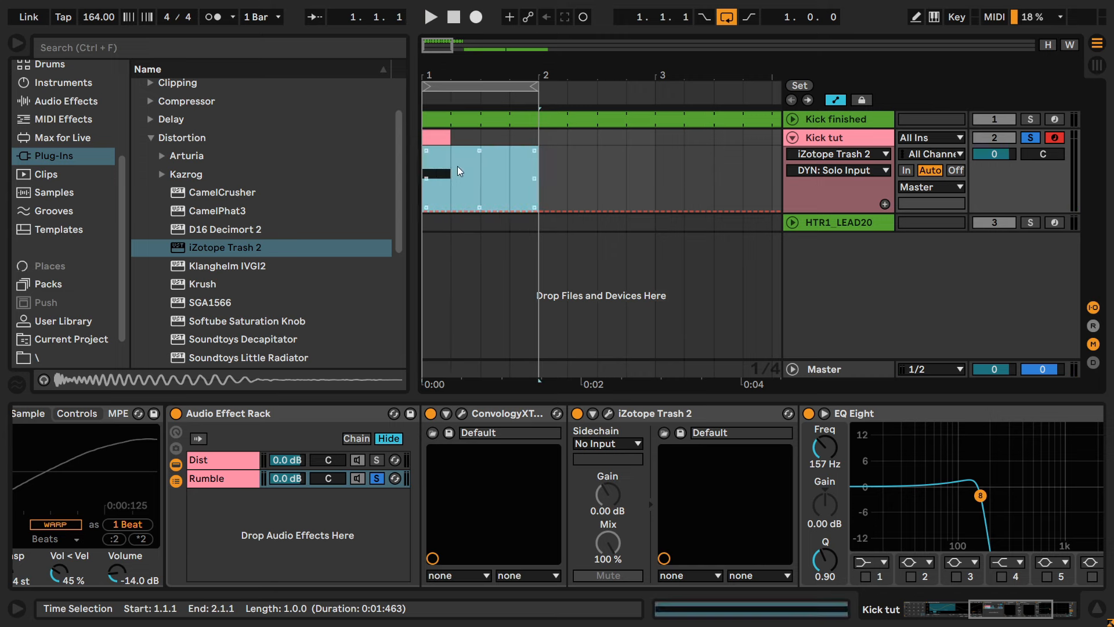
{"action": "key", "text": "ctrl+shift+r"}
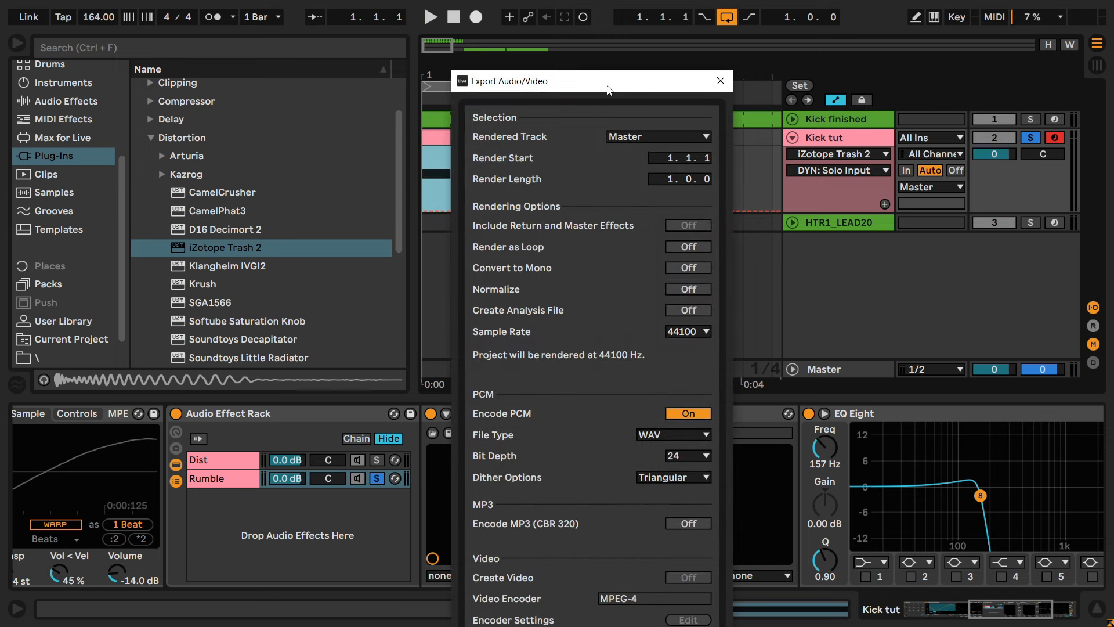
{"action": "left_click_drag", "start_coordinate": [608, 89], "coordinate": [607, 43]}
{"action": "left_click", "coordinate": [557, 612]}
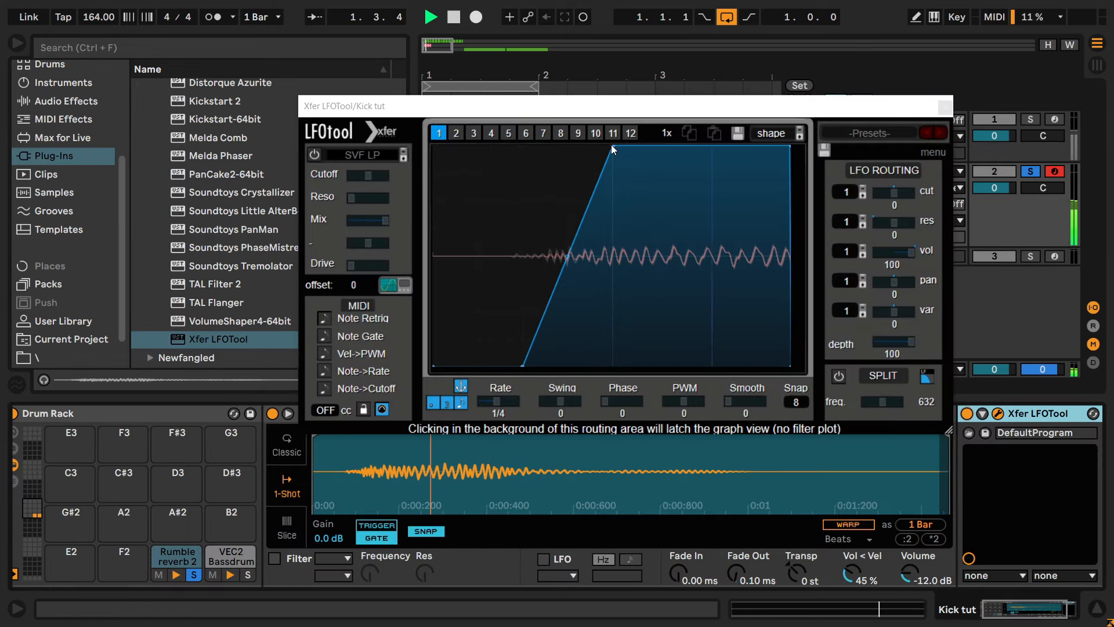
Shift the rising ramp of LFOTool's volume curve later, compare the ducking with the device off and on, and close its window.
{"action": "left_click_drag", "start_coordinate": [612, 145], "coordinate": [639, 146]}
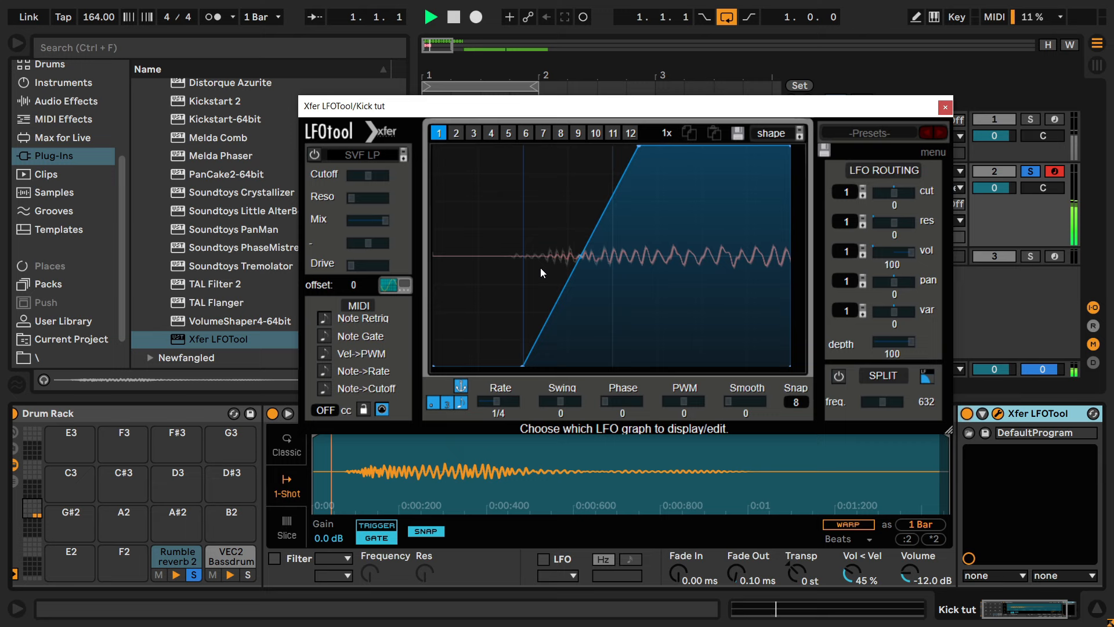
{"action": "left_click_drag", "start_coordinate": [525, 366], "coordinate": [545, 374]}
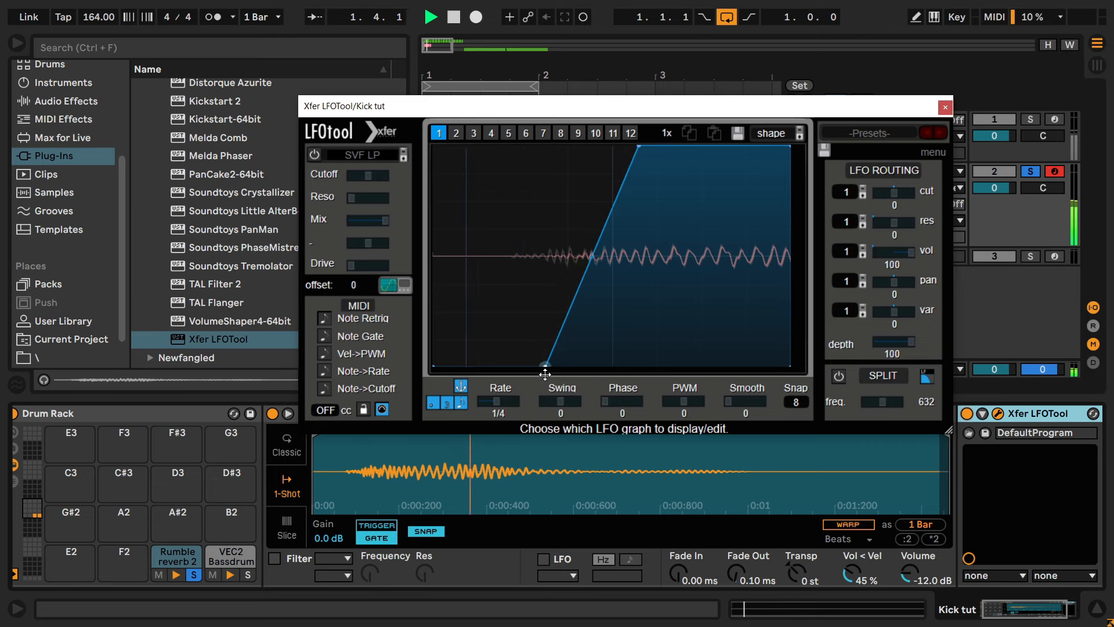
{"action": "left_click", "coordinate": [966, 416]}
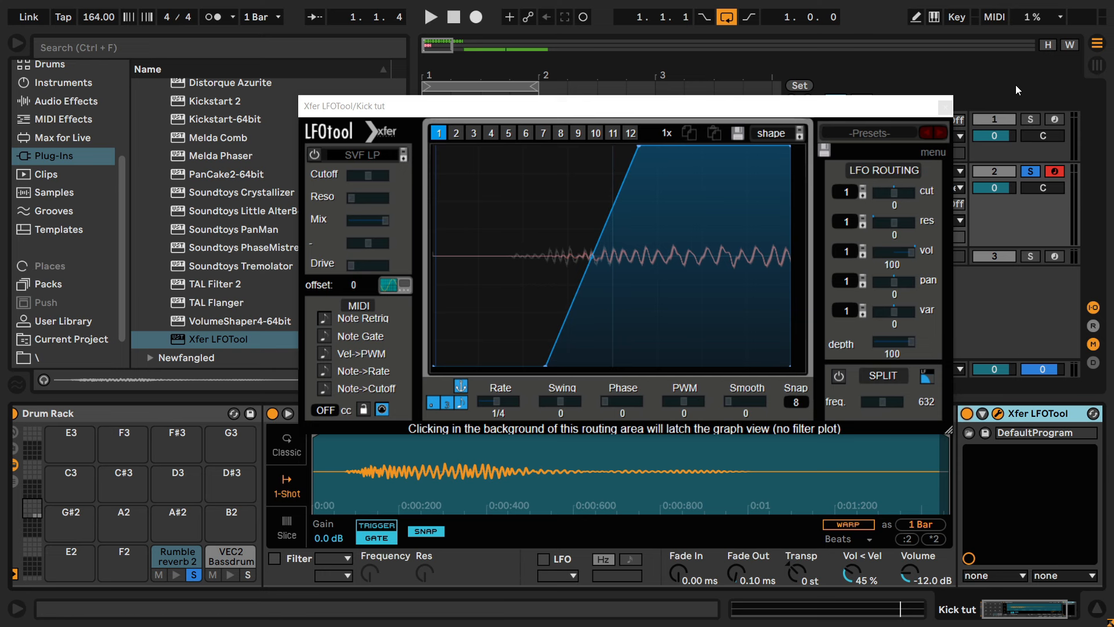
{"action": "left_click", "coordinate": [946, 112]}
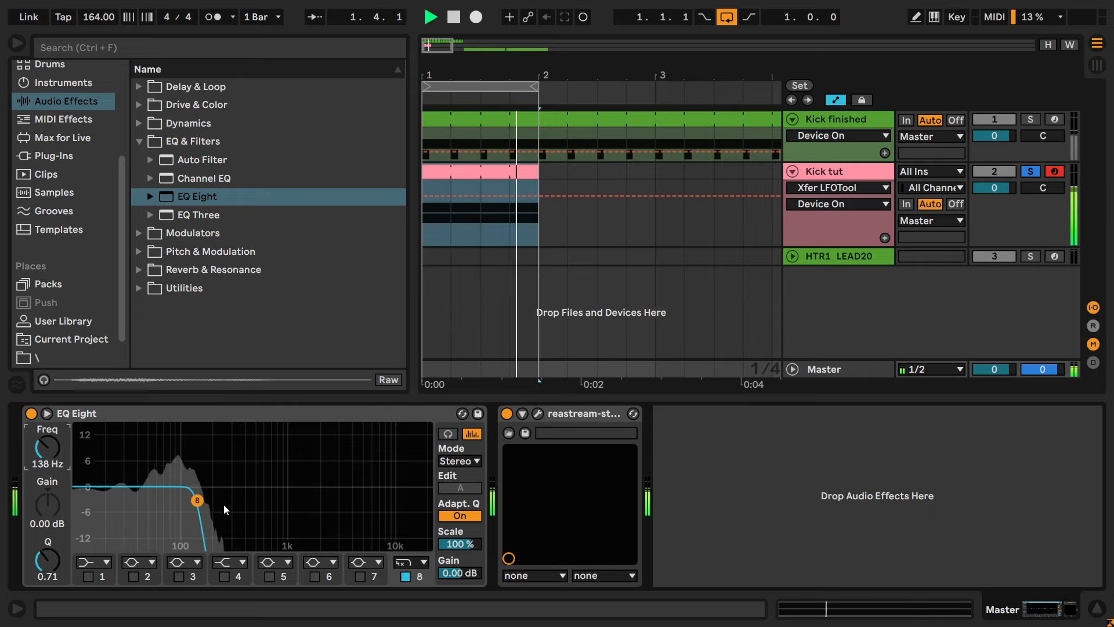
Turn off the EQ Eight on the Master, and solo the Rumble reverb 2 pad in the Drum Rack.
{"action": "key", "text": "space"}
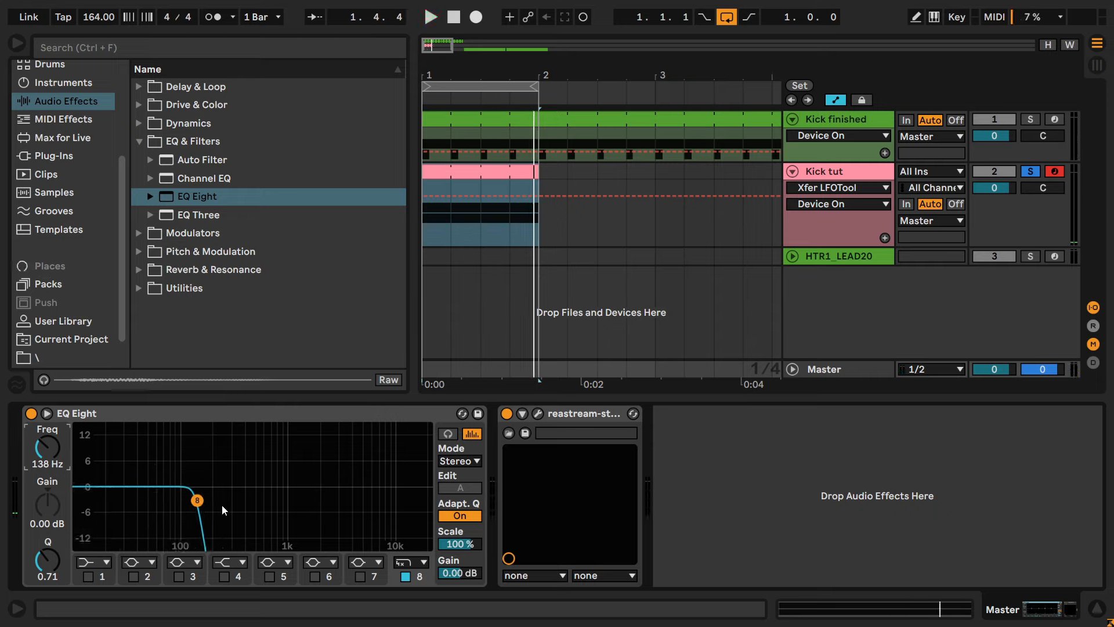
{"action": "left_click", "coordinate": [31, 413]}
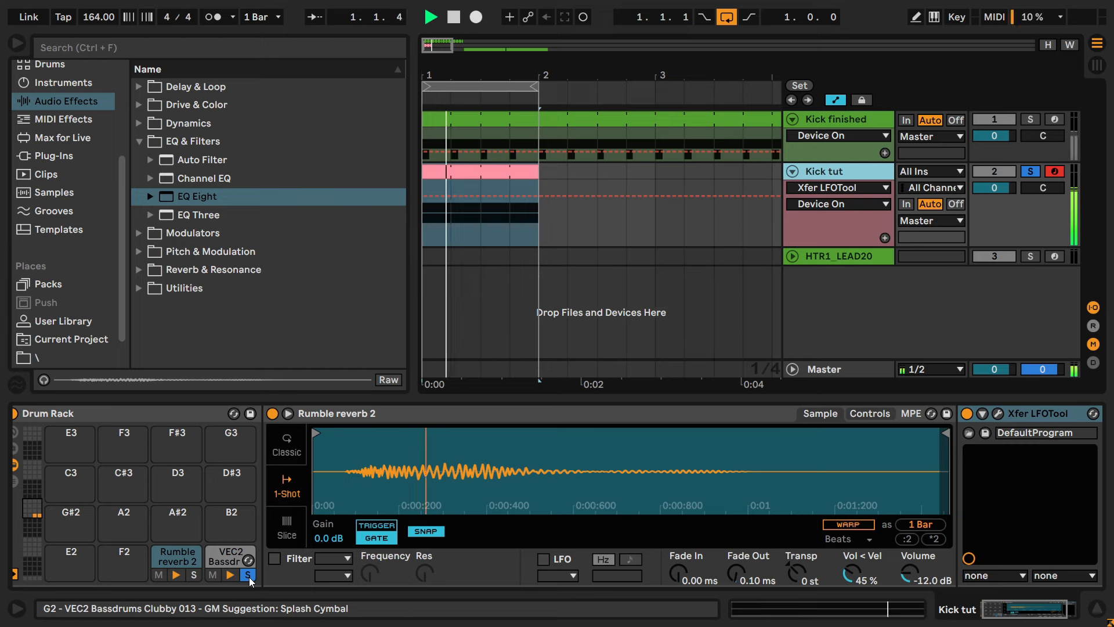
{"action": "key", "text": "space"}
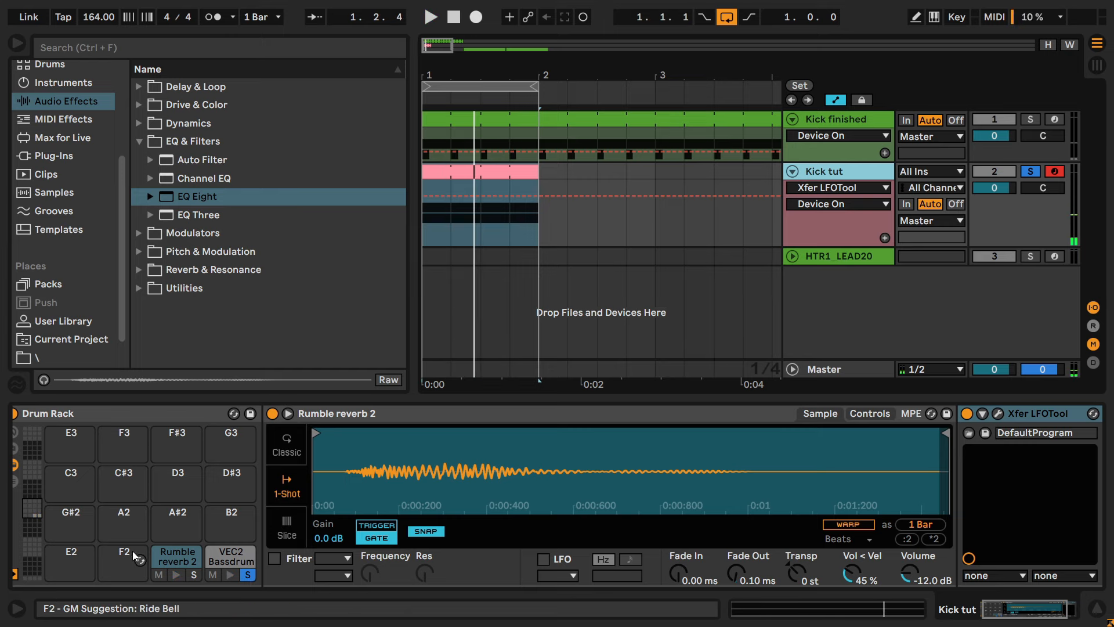
{"action": "left_click", "coordinate": [168, 559]}
{"action": "left_click", "coordinate": [193, 575]}
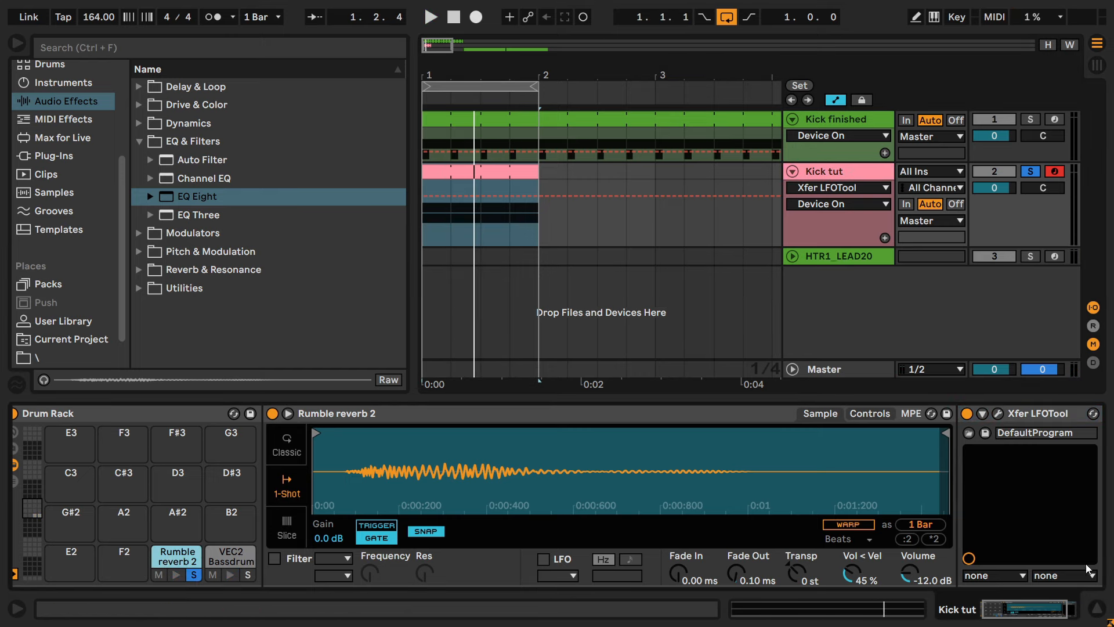
Play the soloed rumble sample, remove Xfer LFOTool from its chain and turn off the sampler's Snap option.
{"action": "left_click", "coordinate": [1040, 612]}
{"action": "key", "text": "space"}
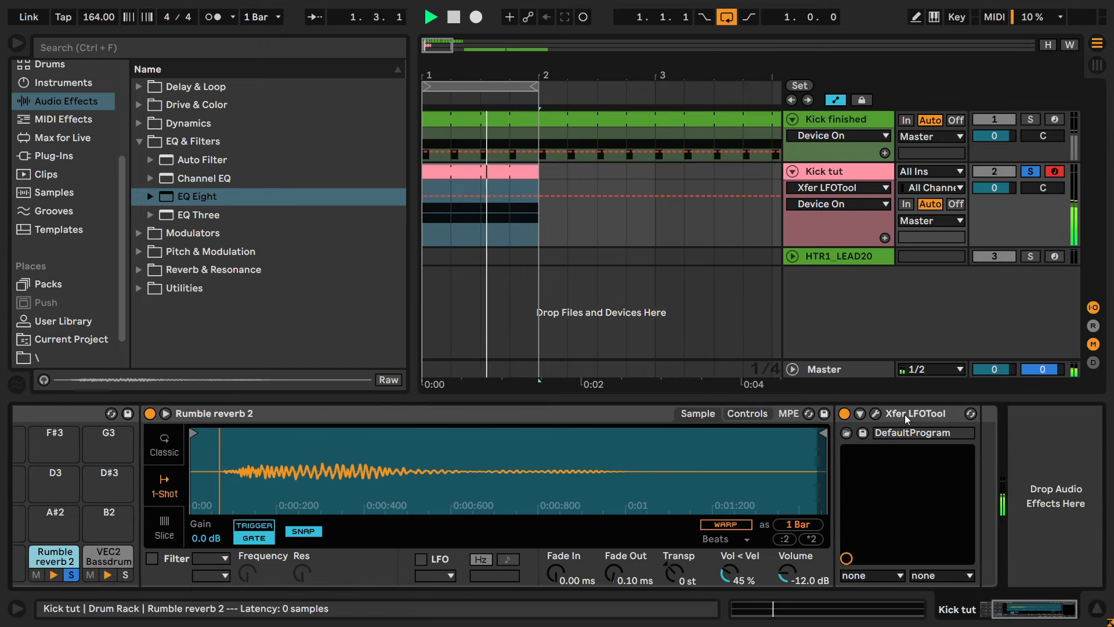
{"action": "left_click", "coordinate": [303, 532]}
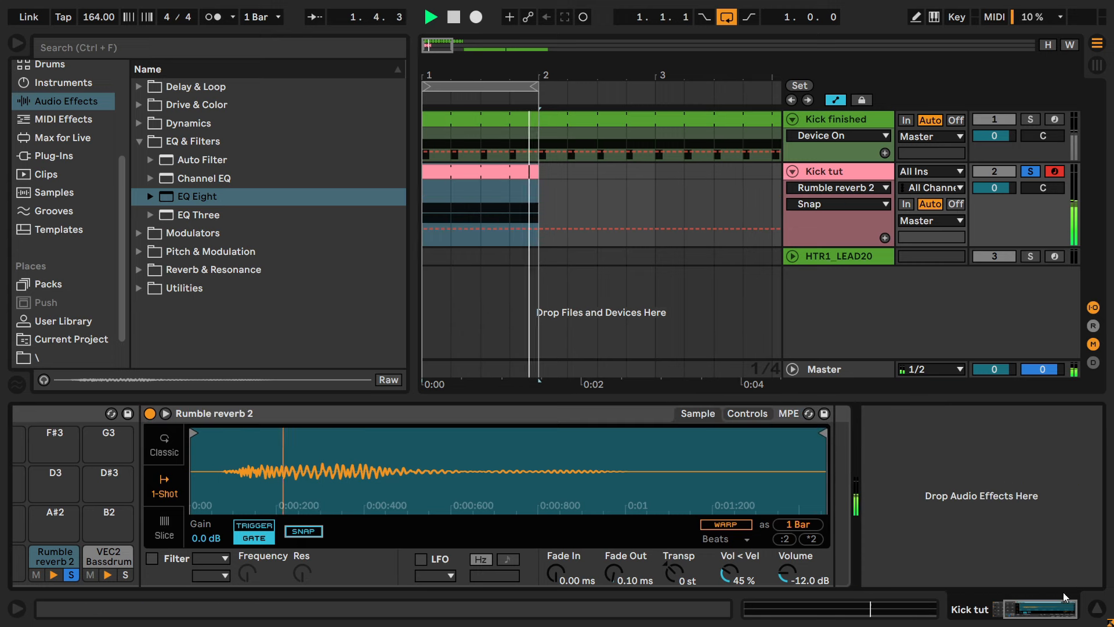
{"action": "left_click", "coordinate": [1035, 607]}
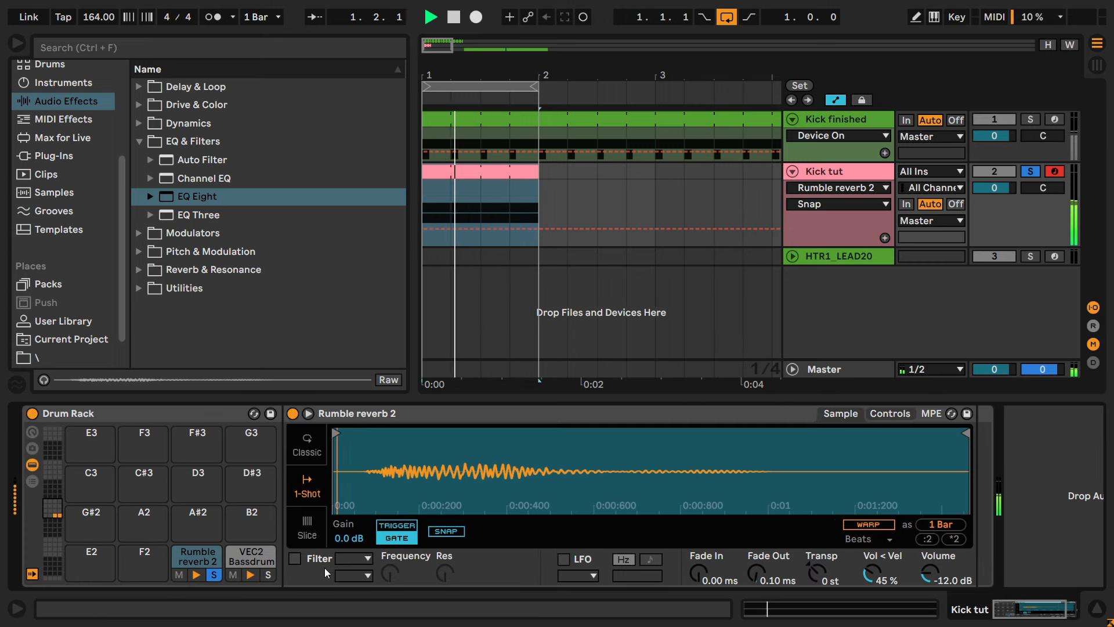
Stop playback and switch the solo from Rumble reverb 2 to the VEC2 Bassdrums Clubby 013 pad.
{"action": "key", "text": "space"}
{"action": "left_click", "coordinate": [214, 575]}
{"action": "left_click", "coordinate": [253, 562]}
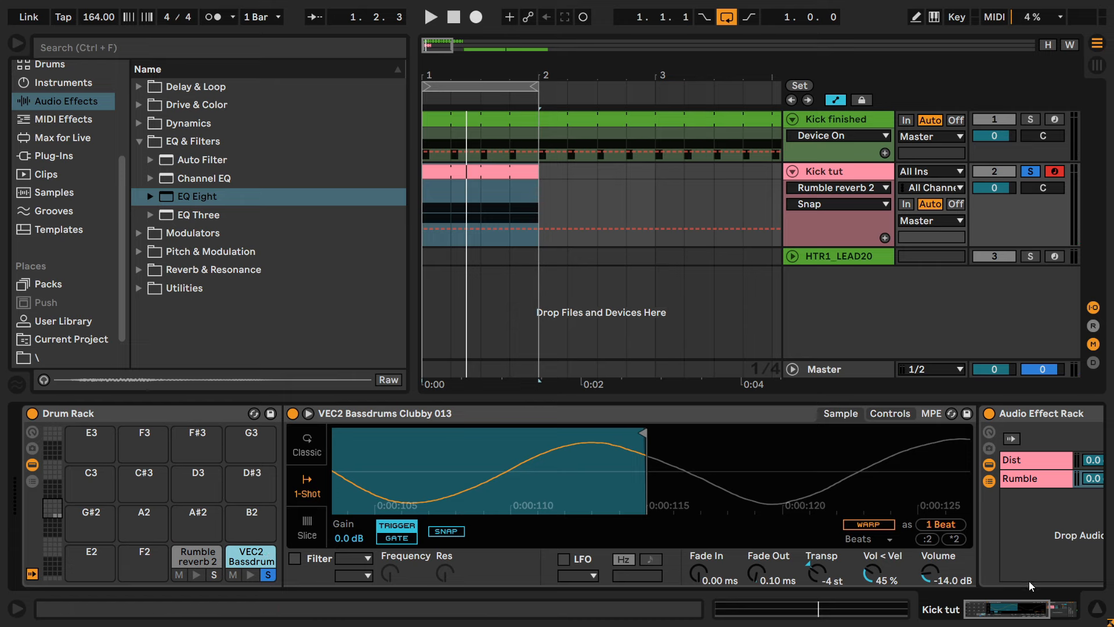
Set band 1 of the Dist chain's last EQ Eight to a steep x4 high-pass at 115 Hz.
{"action": "left_click_drag", "start_coordinate": [1035, 612], "coordinate": [1093, 610]}
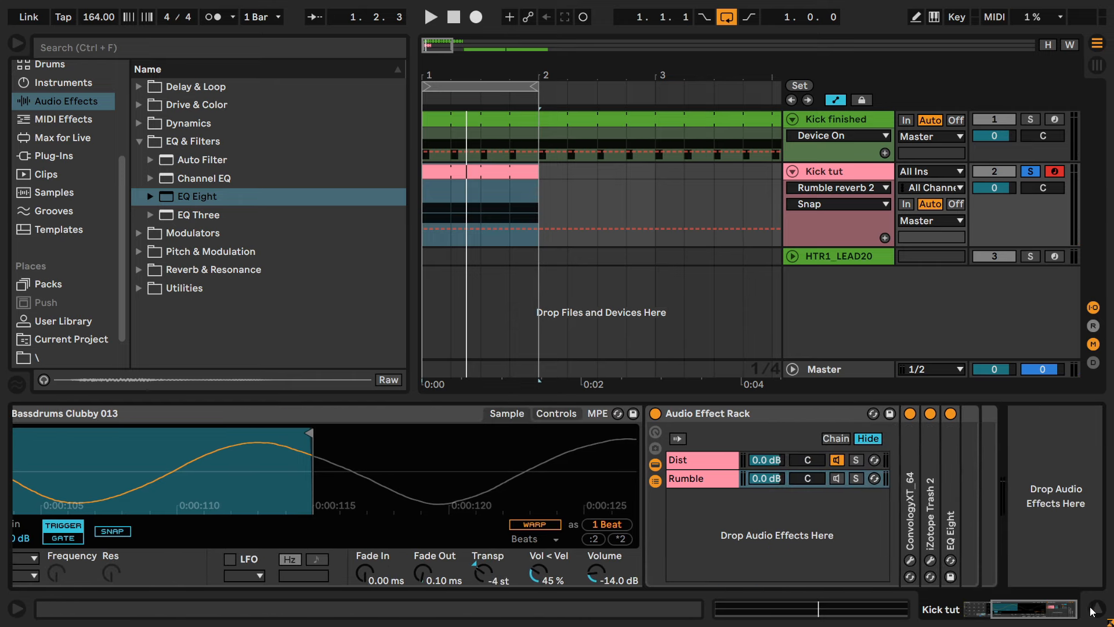
{"action": "left_click", "coordinate": [699, 459]}
{"action": "left_click_drag", "start_coordinate": [1017, 618], "coordinate": [1031, 598]}
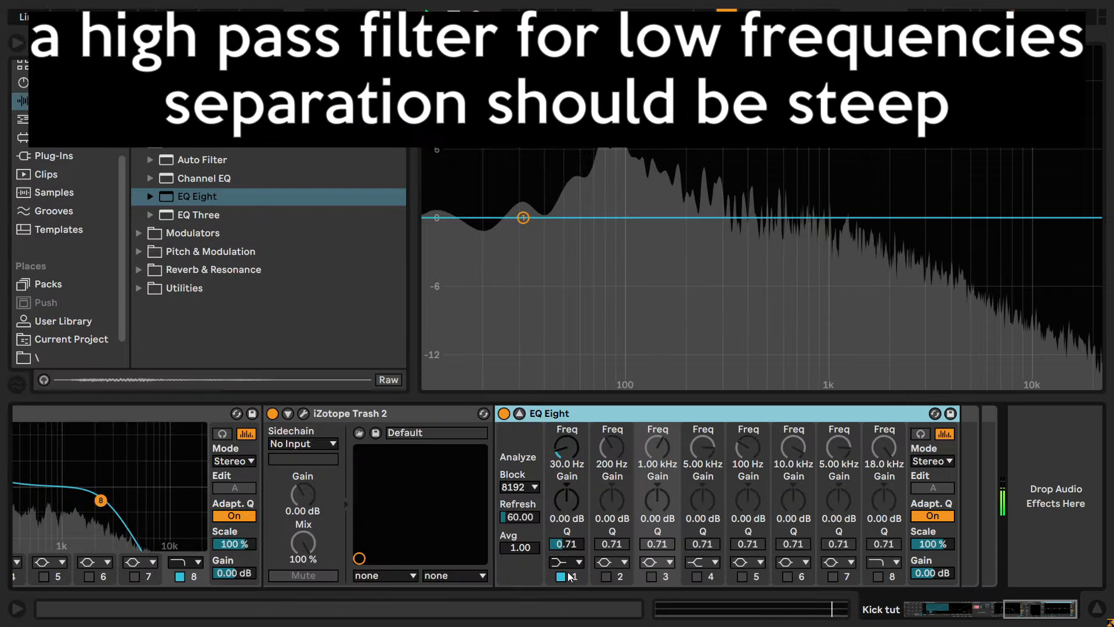
{"action": "left_click", "coordinate": [566, 562]}
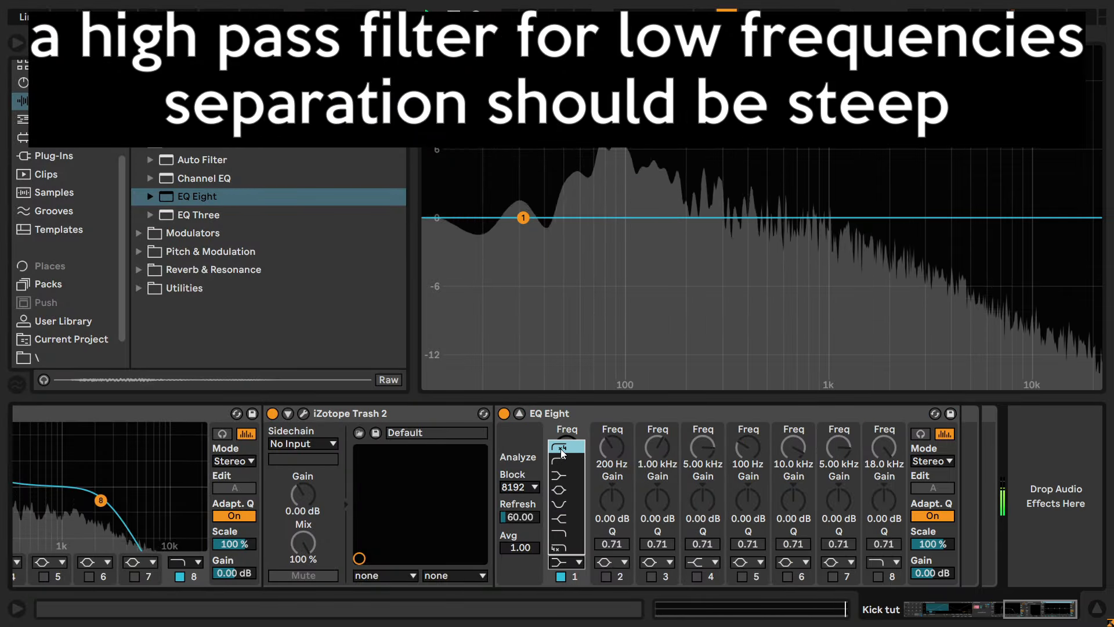
{"action": "left_click", "coordinate": [561, 448]}
{"action": "mouse_move", "coordinate": [576, 440]}
{"action": "left_mouse_down"}
{"action": "mouse_move", "coordinate": [576, 424]}
{"action": "mouse_move", "coordinate": [567, 448]}
{"action": "left_mouse_up"}
{"action": "type", "text": "11"}
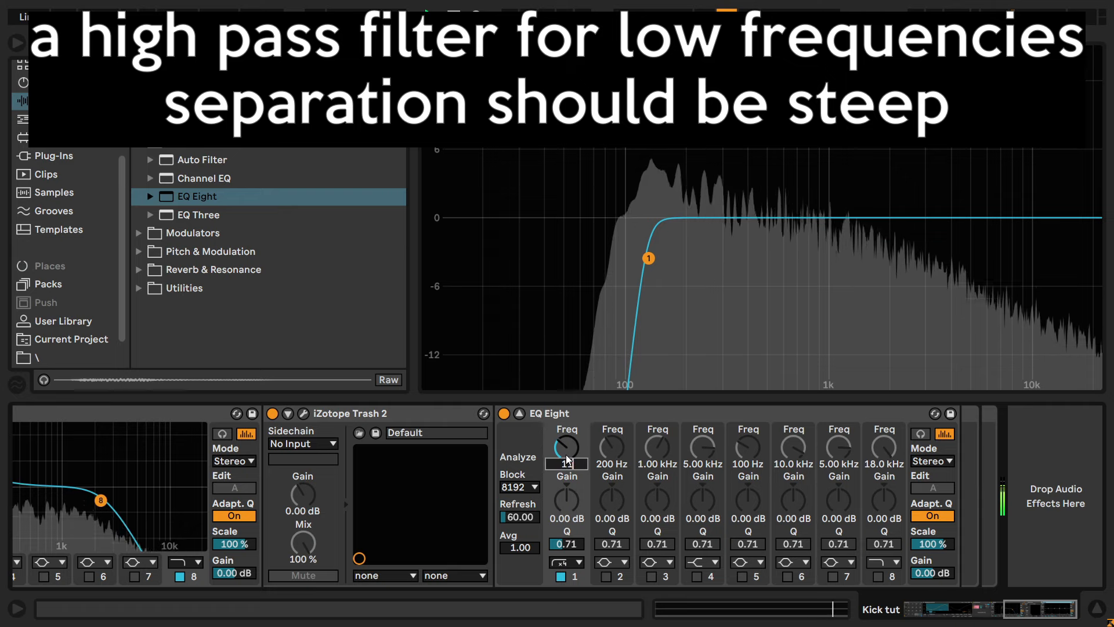
{"action": "type", "text": "5"}
{"action": "key", "text": "Return"}
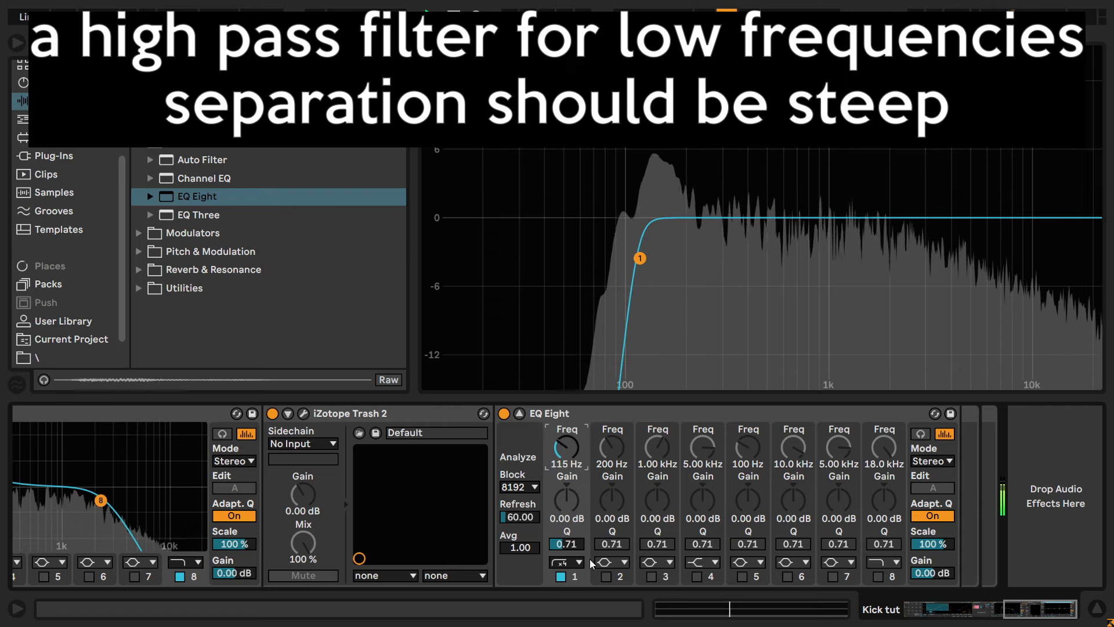
{"action": "left_click", "coordinate": [519, 414]}
Unsolo the VEC2 Bassdrums Clubby 013 pad and check the combined kick and rumble on the Master.
{"action": "left_click_drag", "start_coordinate": [1020, 608], "coordinate": [918, 607]}
{"action": "left_click", "coordinate": [201, 559]}
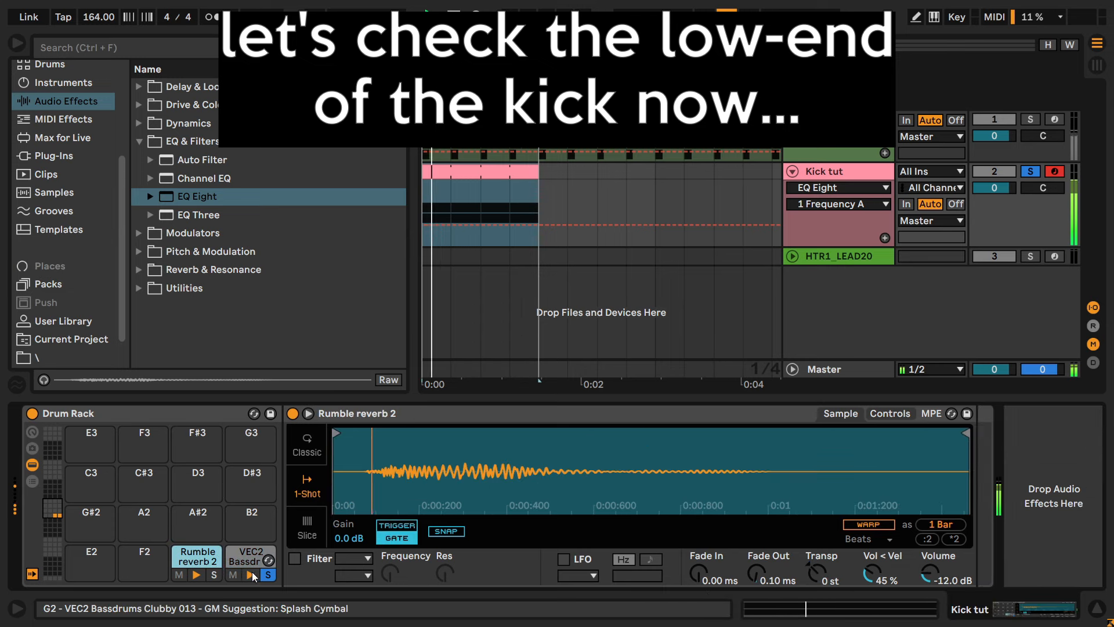
{"action": "left_click", "coordinate": [818, 371]}
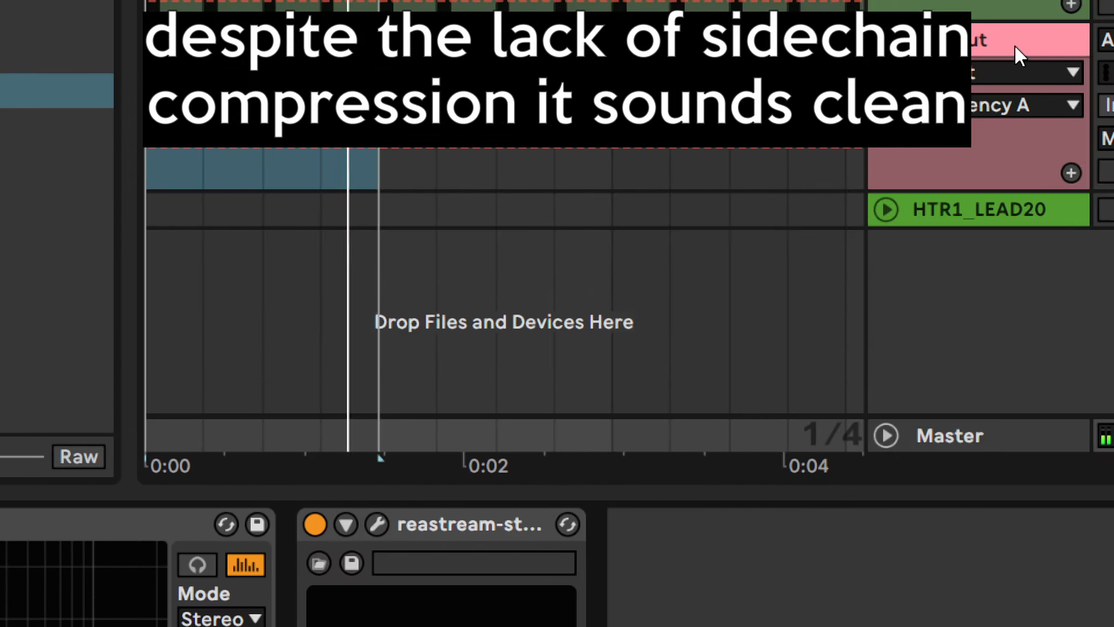
{"action": "left_click", "coordinate": [1015, 45]}
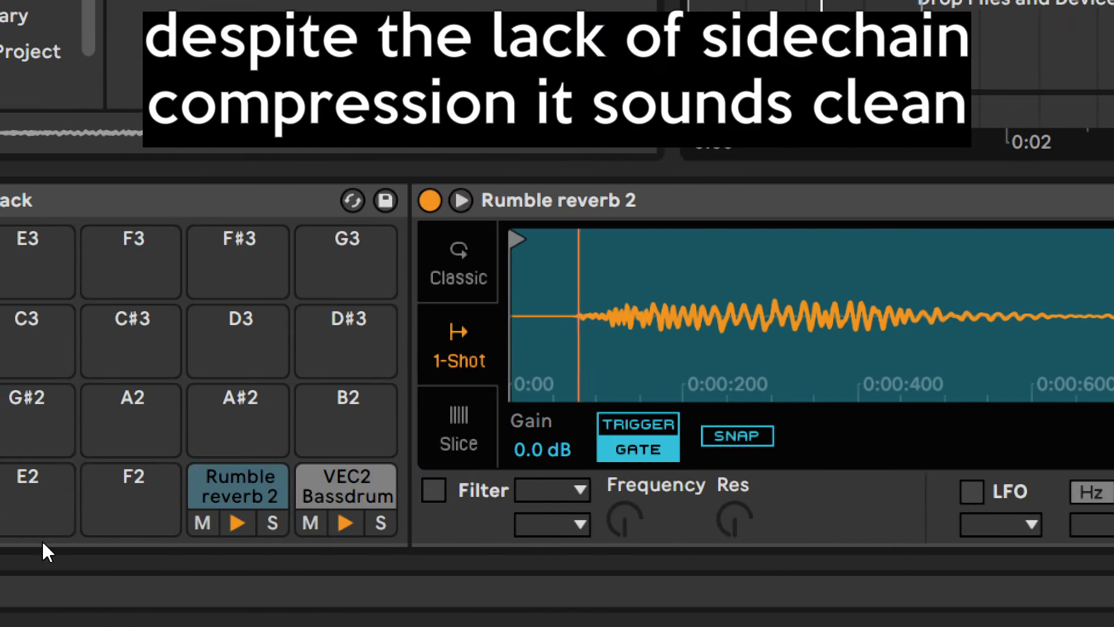
Compare the low end with the kick's 115 Hz high-pass EQ Eight turned off and back on.
{"action": "left_click", "coordinate": [342, 492]}
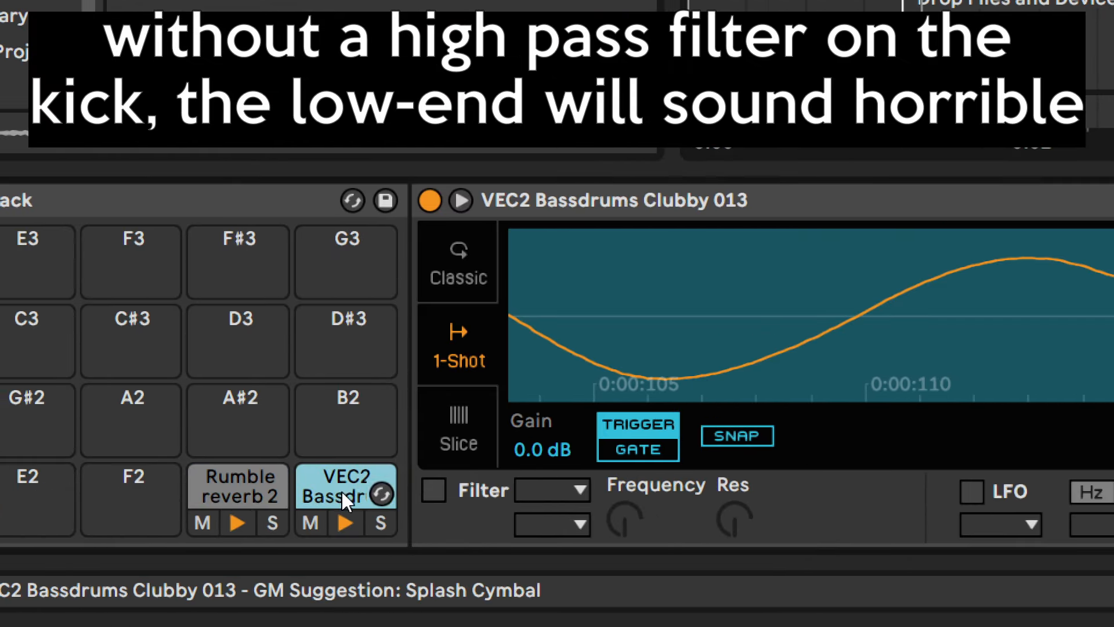
{"action": "left_click_drag", "start_coordinate": [857, 596], "coordinate": [1103, 608]}
{"action": "left_click", "coordinate": [110, 200]}
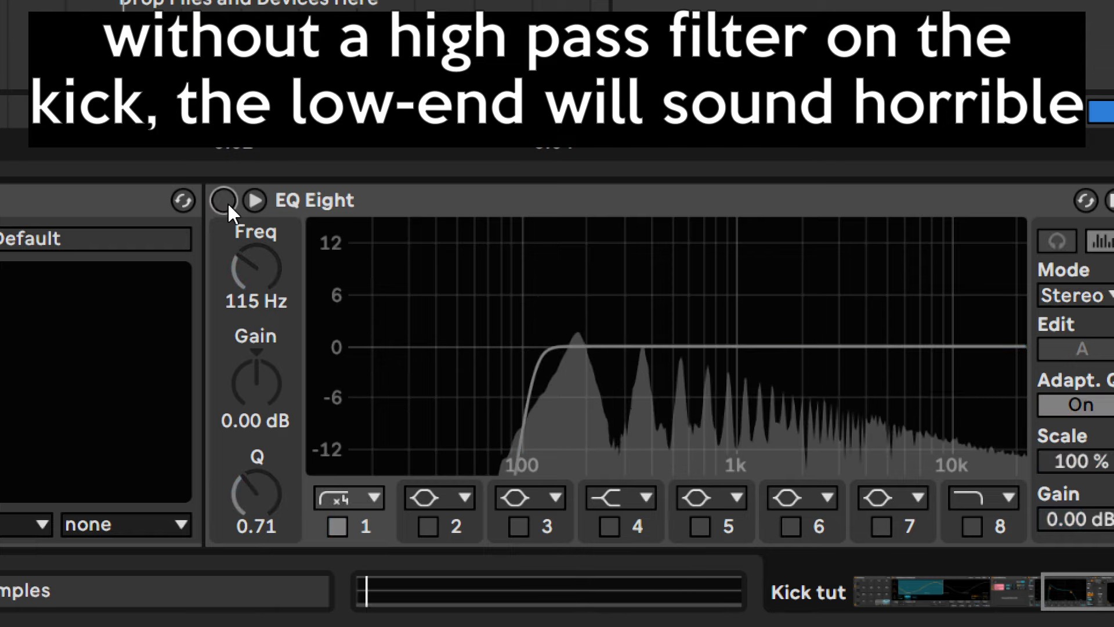
{"action": "left_click", "coordinate": [224, 200]}
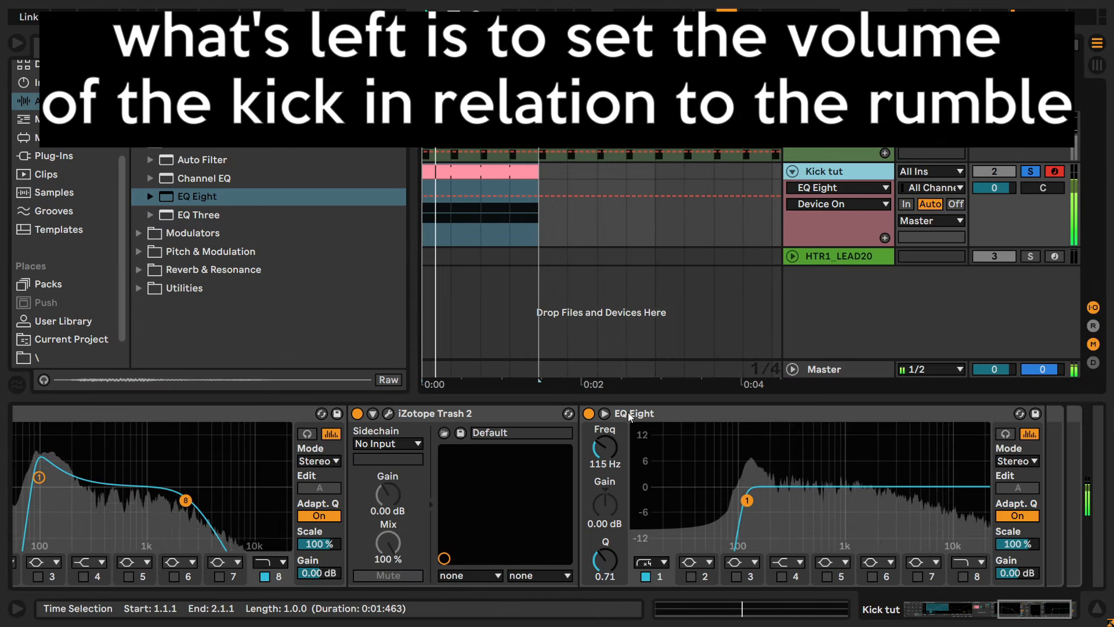
Lower the Dist chain's volume in the kick's Audio Effect Rack to -11.0 dB.
{"action": "left_click_drag", "start_coordinate": [1037, 610], "coordinate": [978, 603]}
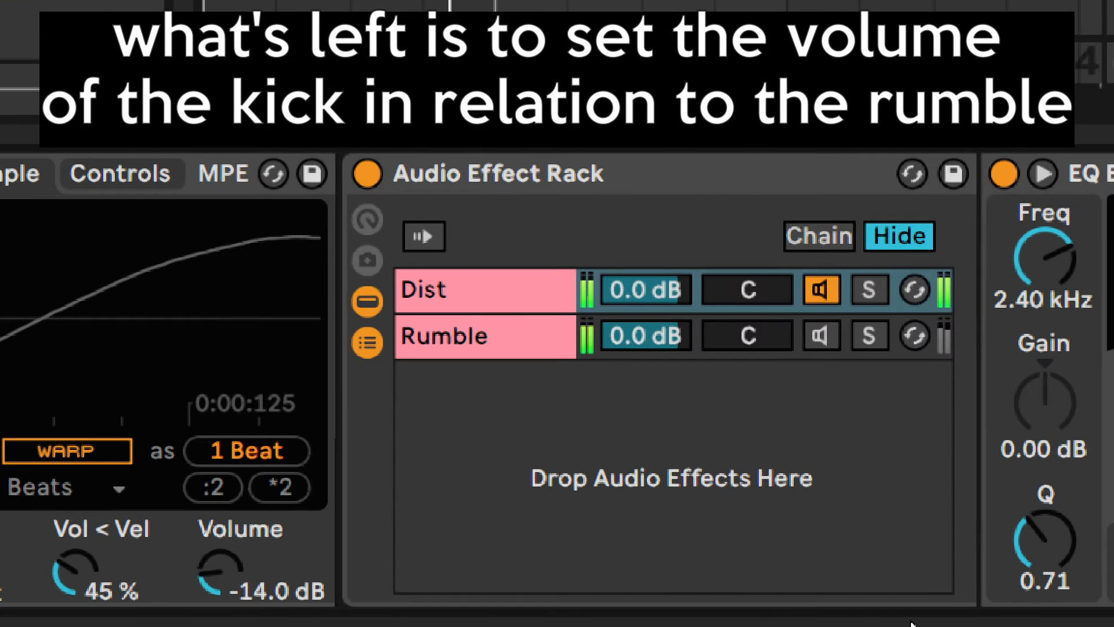
{"action": "left_click_drag", "start_coordinate": [594, 462], "coordinate": [593, 465]}
{"action": "left_click_drag", "start_coordinate": [631, 292], "coordinate": [638, 292]}
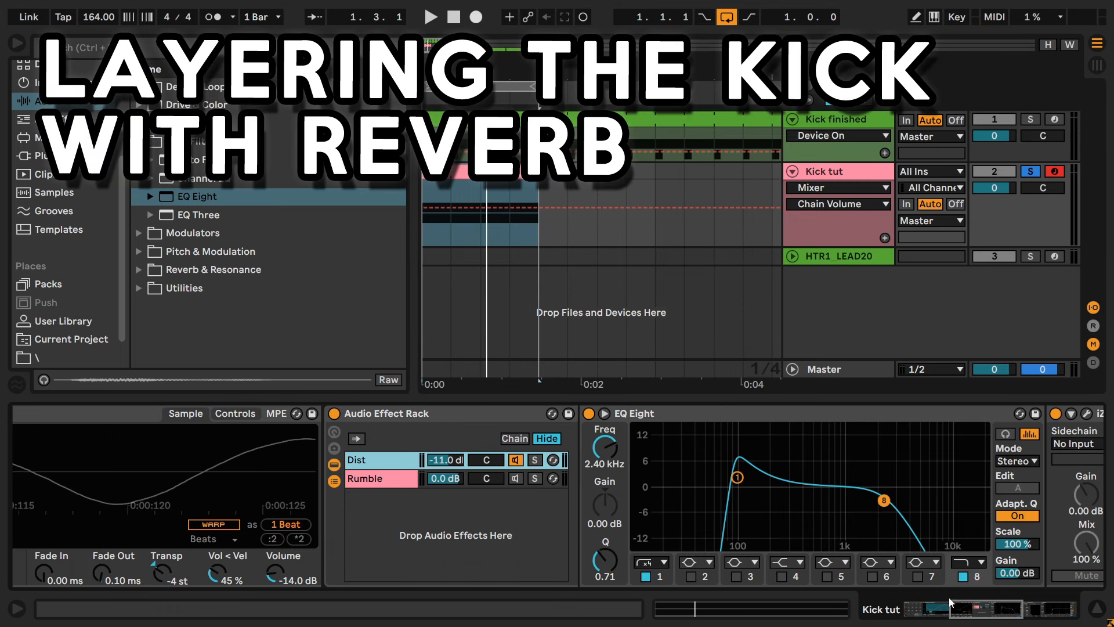
Insert a new Audio Effect Rack after the high-pass EQ Eight at the end of the kick's Dist chain.
{"action": "left_click_drag", "start_coordinate": [980, 619], "coordinate": [1043, 625]}
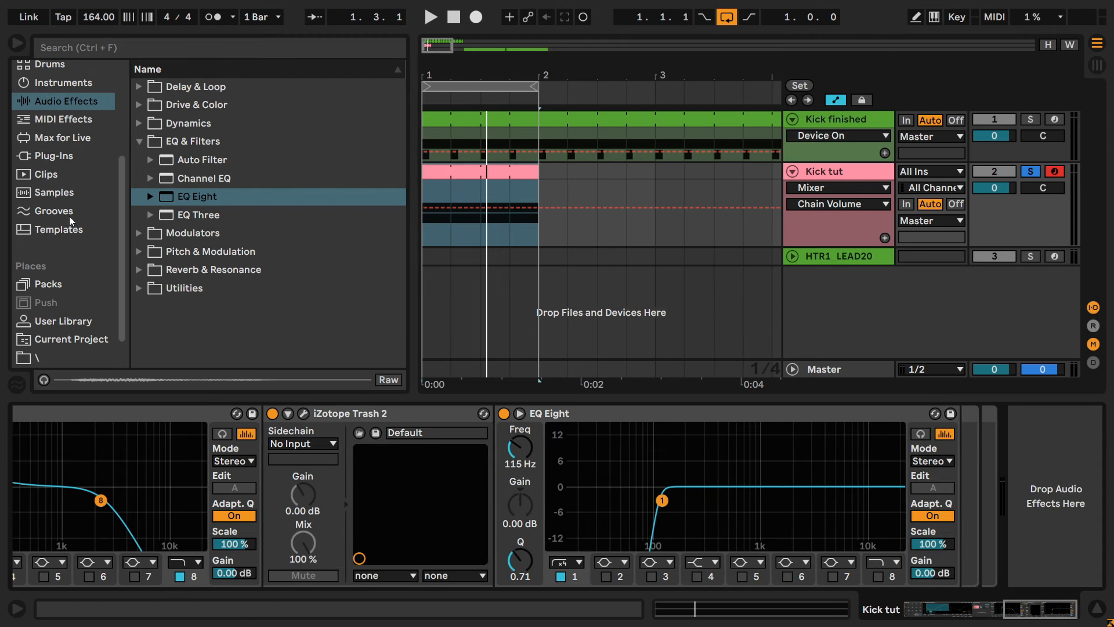
{"action": "left_click_drag", "start_coordinate": [1043, 604], "coordinate": [980, 603]}
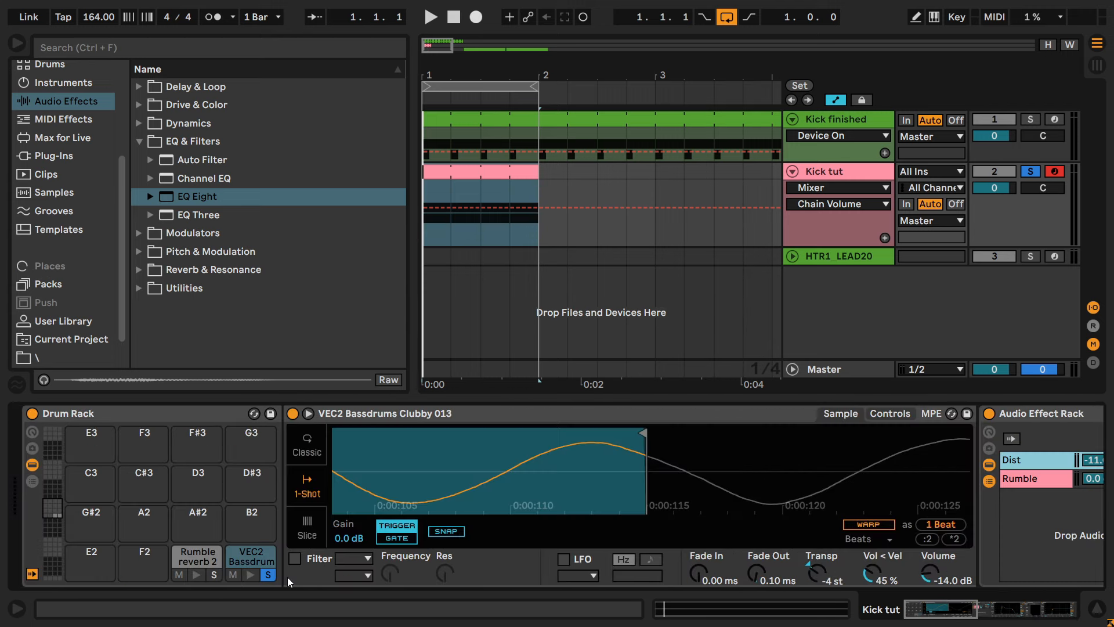
{"action": "left_click", "coordinate": [134, 291]}
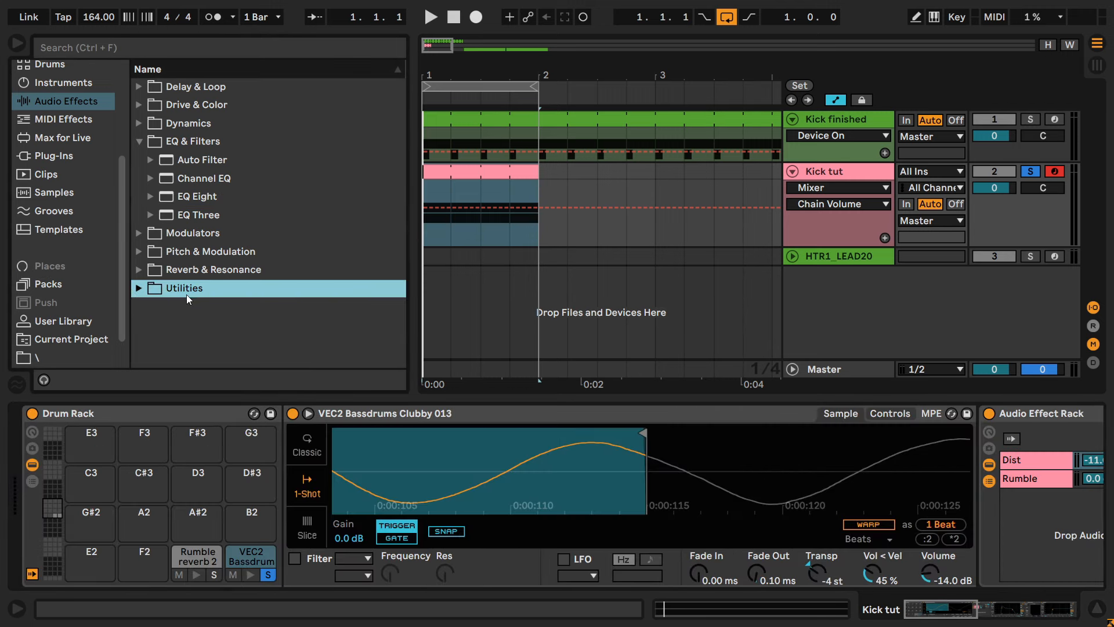
{"action": "left_click", "coordinate": [1039, 615]}
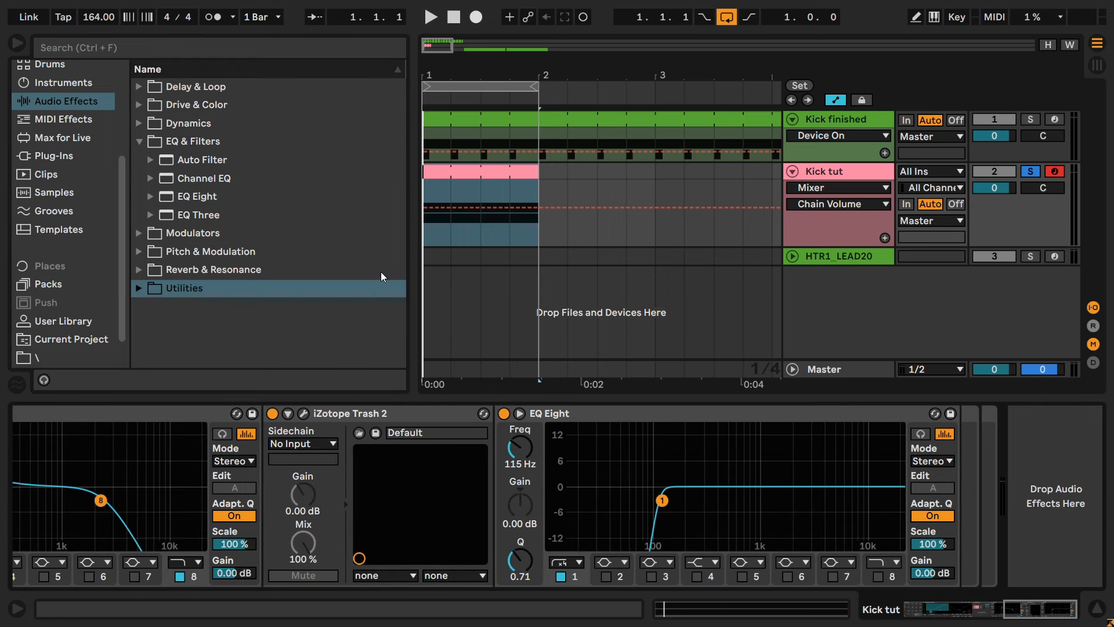
{"action": "key", "text": "Right"}
{"action": "key", "text": "Down"}
{"action": "key", "text": "Down"}
{"action": "key", "text": "Return"}
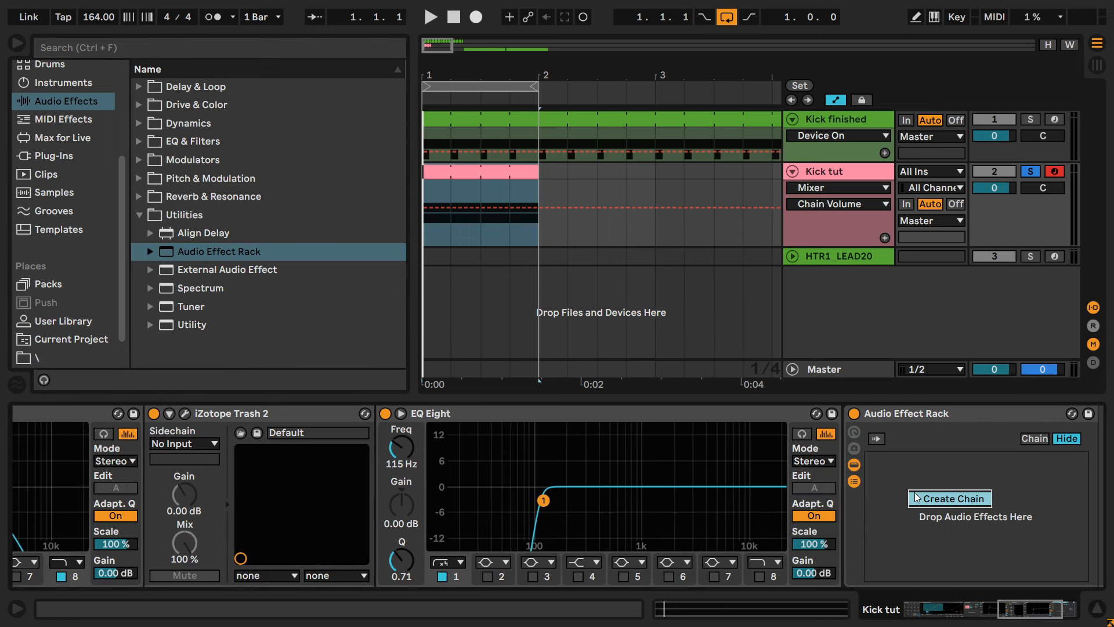
Create two chains in the new Audio Effect Rack and name them Dry and Reverb.
{"action": "key", "text": "ctrl+d"}
{"action": "key", "text": "ctrl+r"}
{"action": "type", "text": "Re"}
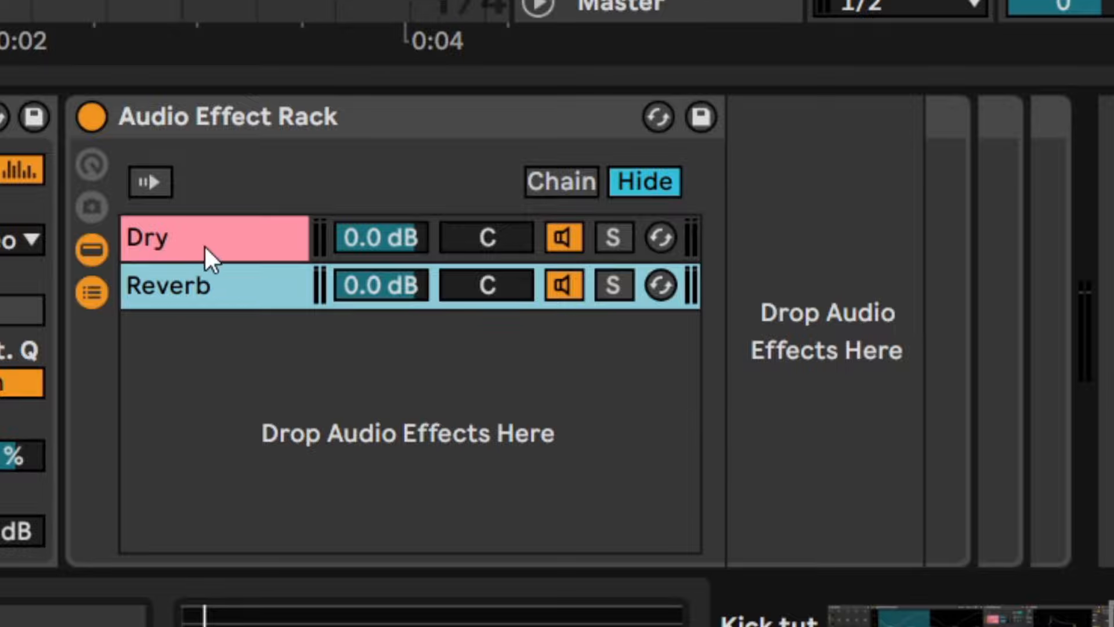
Solo the Dry chain in the new rack and play it.
{"action": "left_click", "coordinate": [206, 243]}
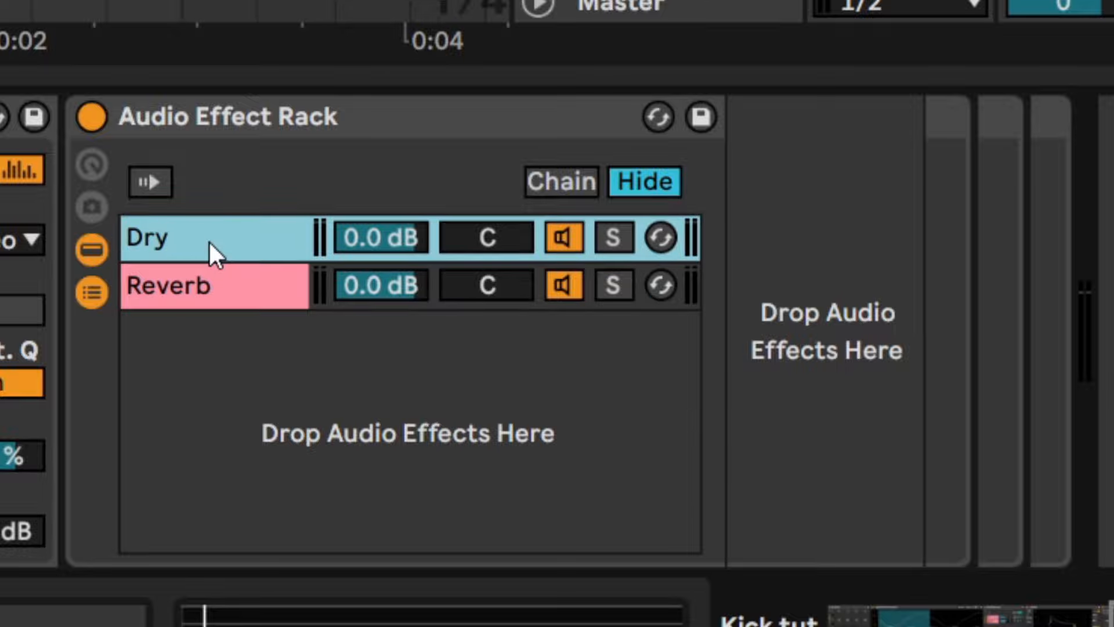
{"action": "left_click", "coordinate": [615, 238]}
{"action": "key", "text": "space"}
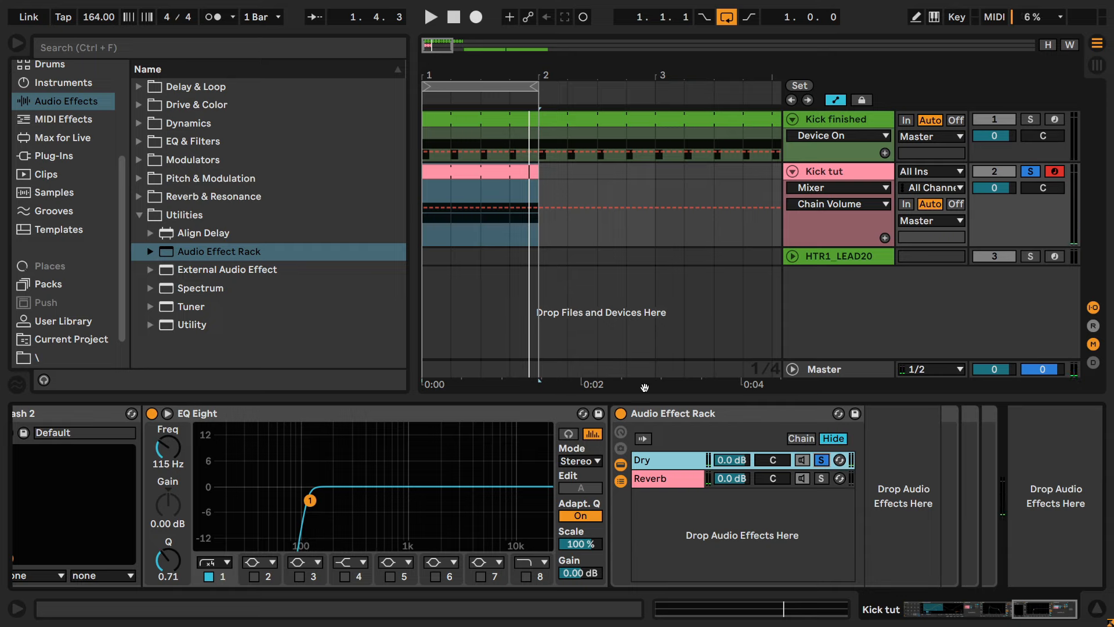
Insert Xfer LFOTool into the new rack's Dry chain.
{"action": "left_click", "coordinate": [46, 158]}
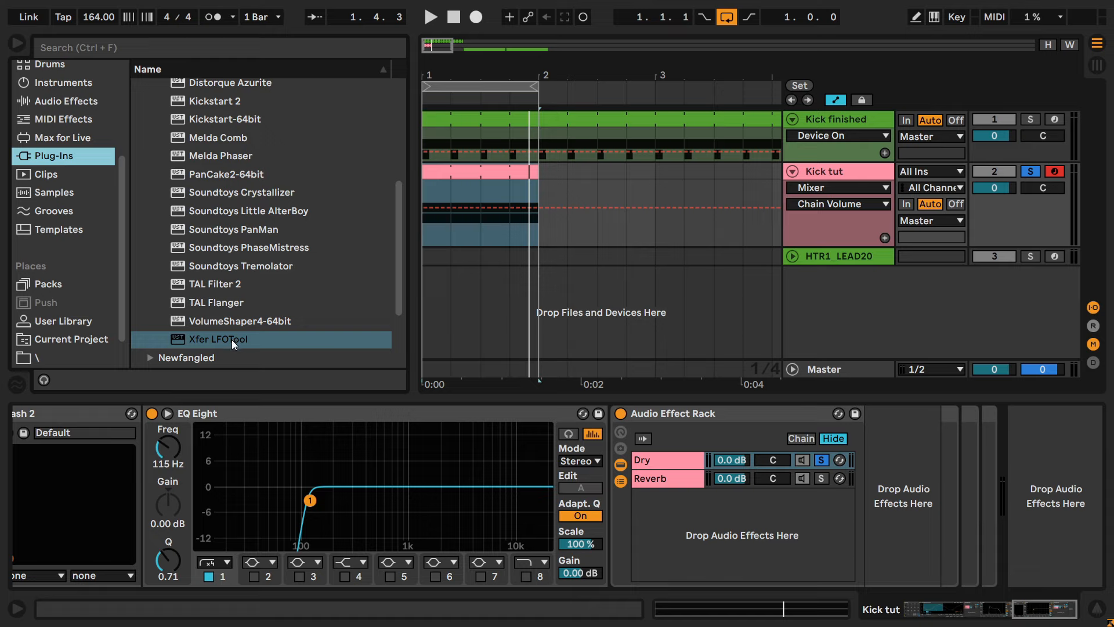
{"action": "left_click_drag", "start_coordinate": [232, 343], "coordinate": [548, 380]}
{"action": "left_click_drag", "start_coordinate": [634, 397], "coordinate": [914, 480]}
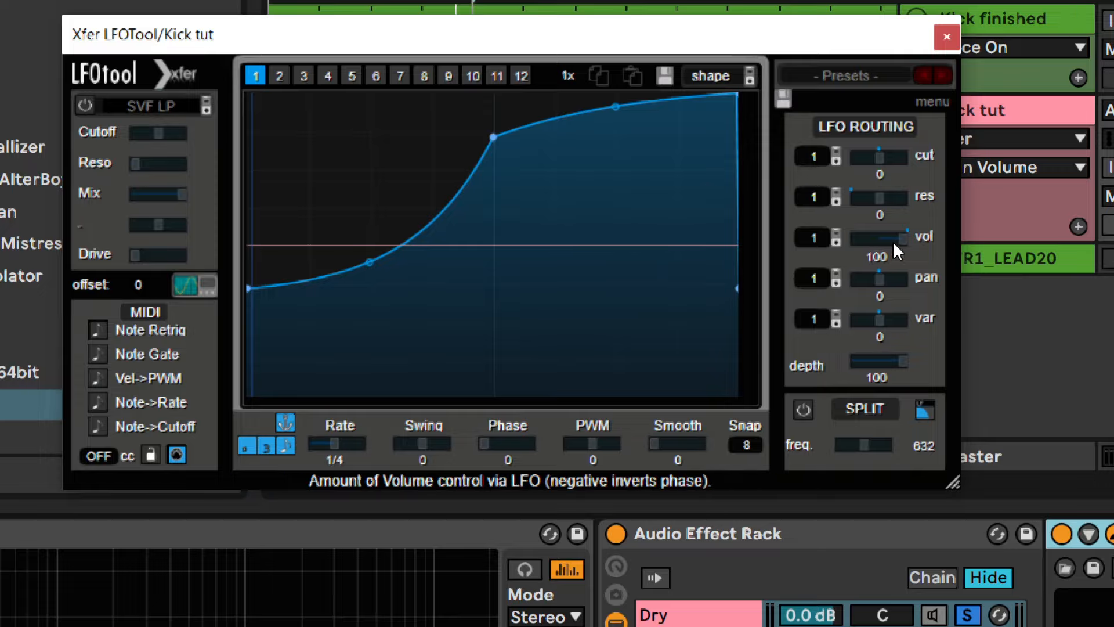
Enlarge the LFOTool window, start playback to show the kick's waveform, and set the graph's Snap to 16.
{"action": "key", "text": "ctrl"}
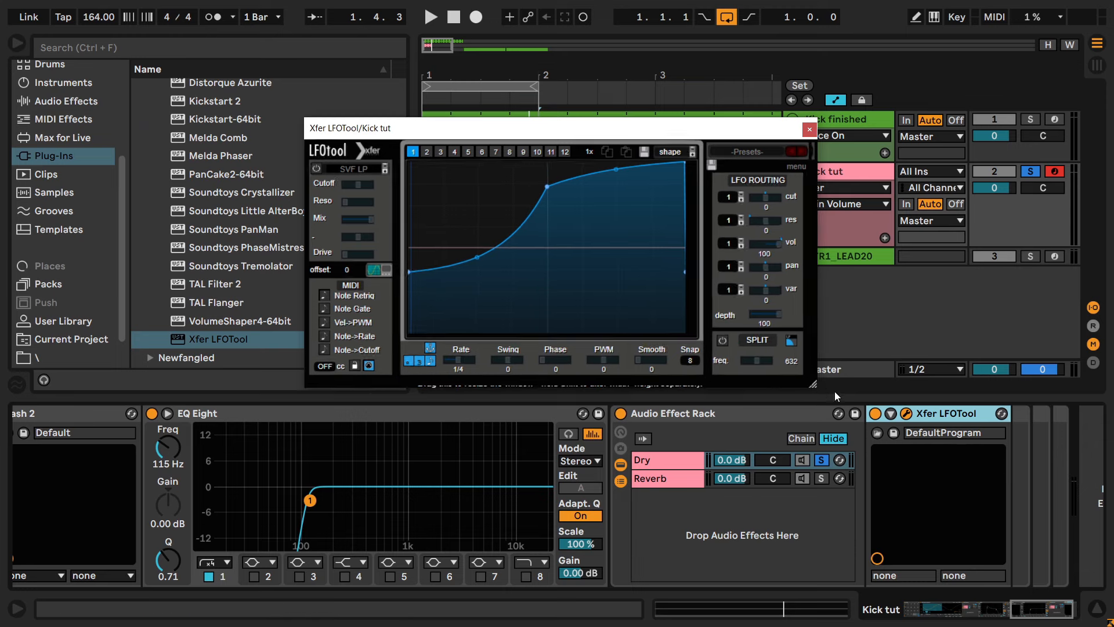
{"action": "left_click_drag", "start_coordinate": [812, 384], "coordinate": [1039, 511]}
{"action": "key", "text": "space"}
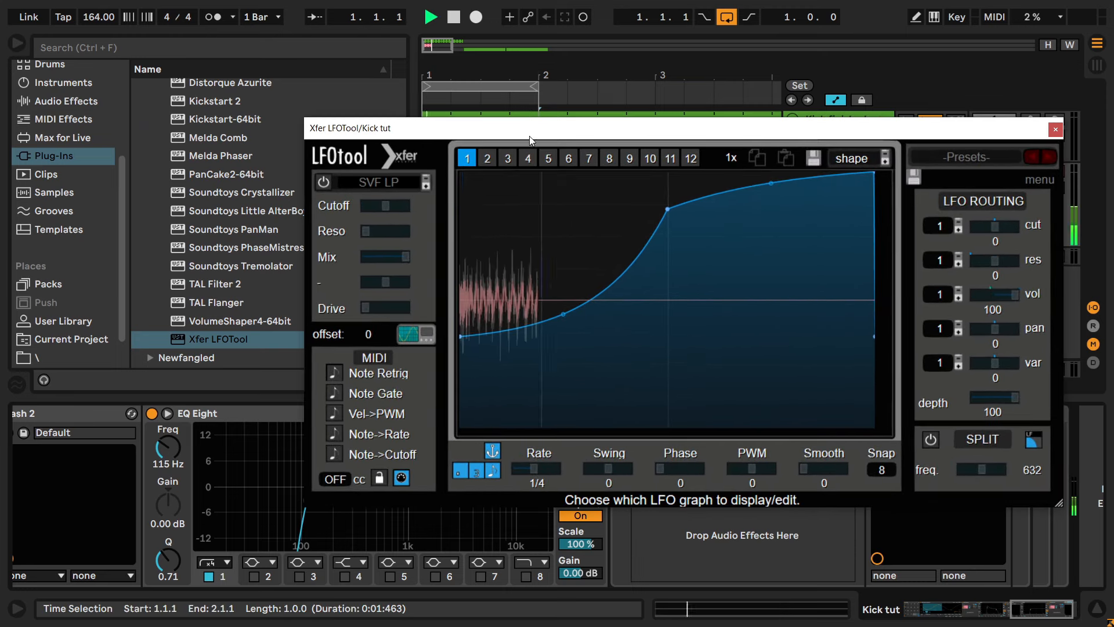
{"action": "left_click_drag", "start_coordinate": [529, 135], "coordinate": [453, 100]}
{"action": "left_click_drag", "start_coordinate": [819, 441], "coordinate": [819, 367]}
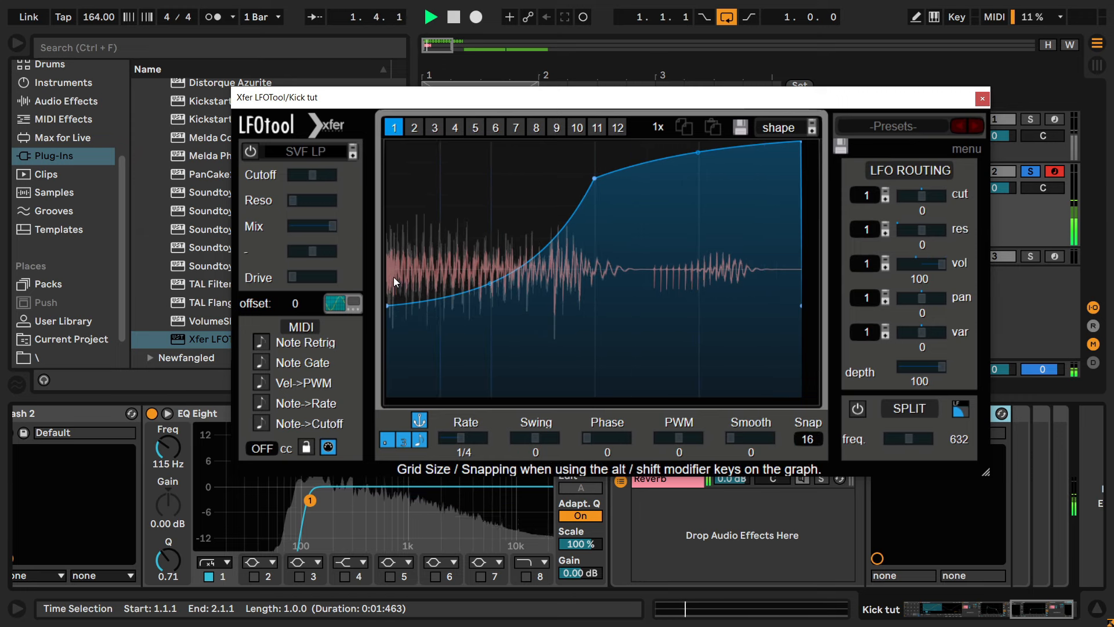
Shape LFOTool's curve to hold full volume for the first half and drop steeply to zero until the end, then close its window.
{"action": "left_click_drag", "start_coordinate": [595, 178], "coordinate": [307, 100]}
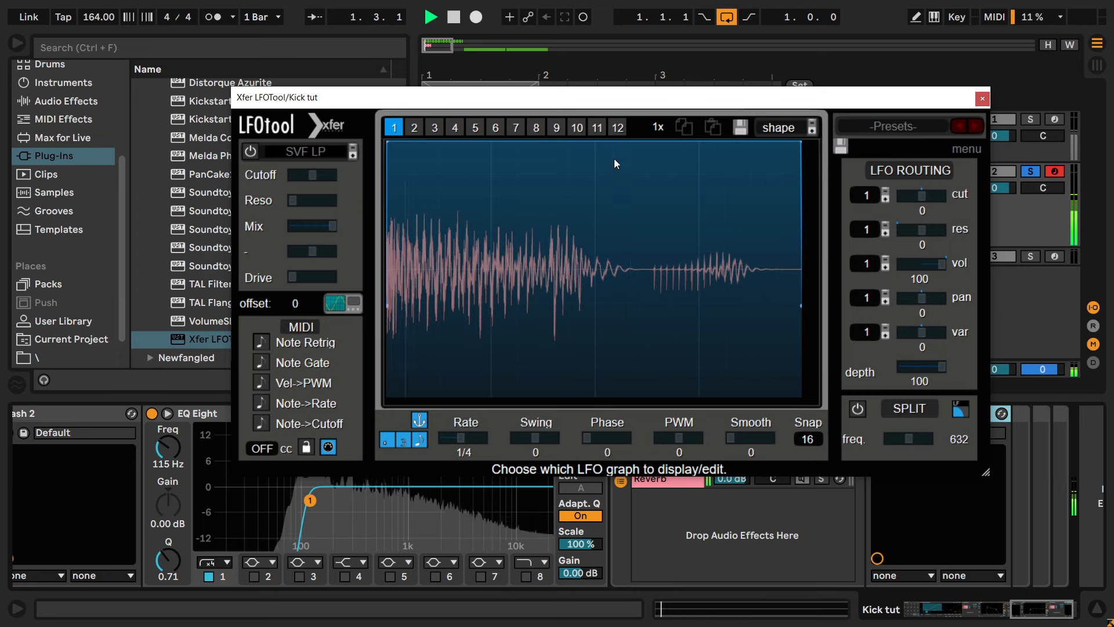
{"action": "mouse_move", "coordinate": [598, 143]}
{"action": "left_mouse_down"}
{"action": "mouse_move", "coordinate": [597, 152]}
{"action": "mouse_move", "coordinate": [595, 141]}
{"action": "left_mouse_up"}
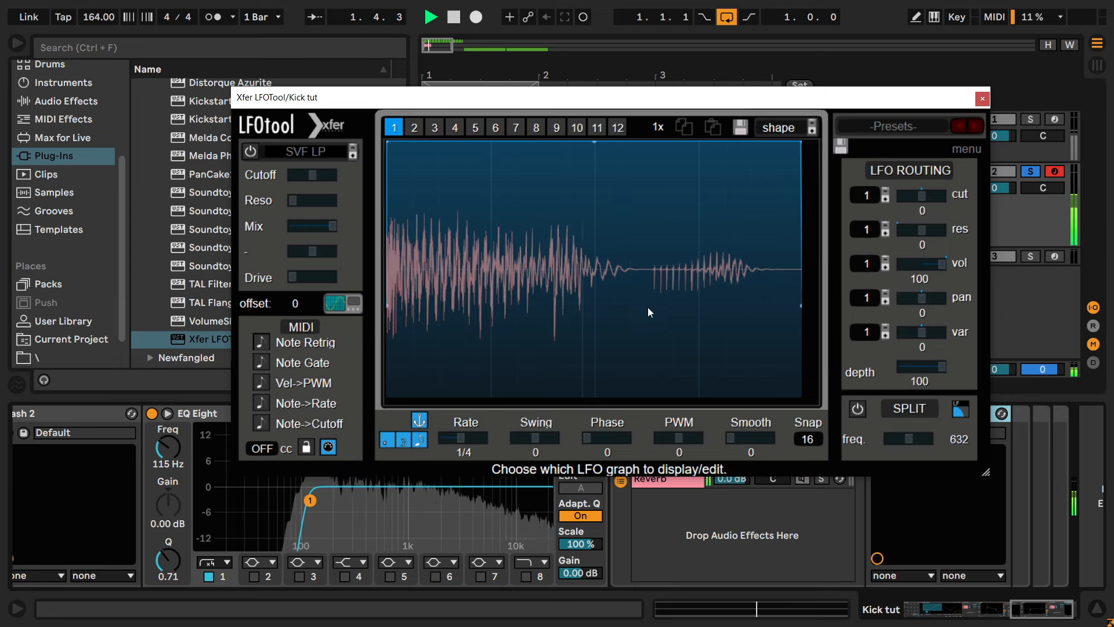
{"action": "left_click_drag", "start_coordinate": [626, 370], "coordinate": [620, 397]}
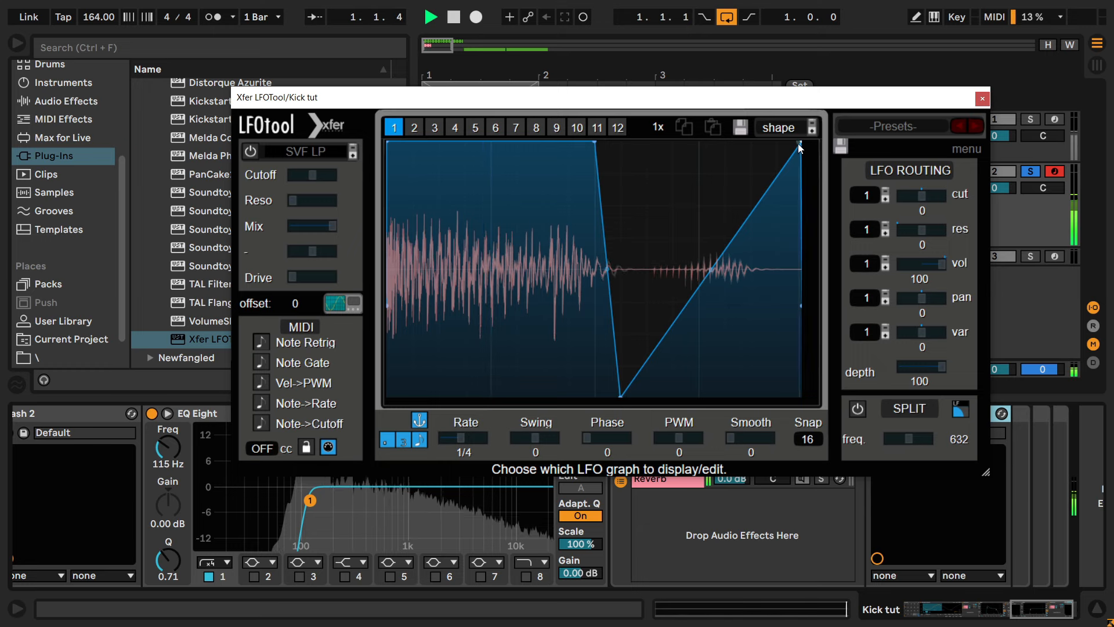
{"action": "left_click_drag", "start_coordinate": [800, 148], "coordinate": [816, 422]}
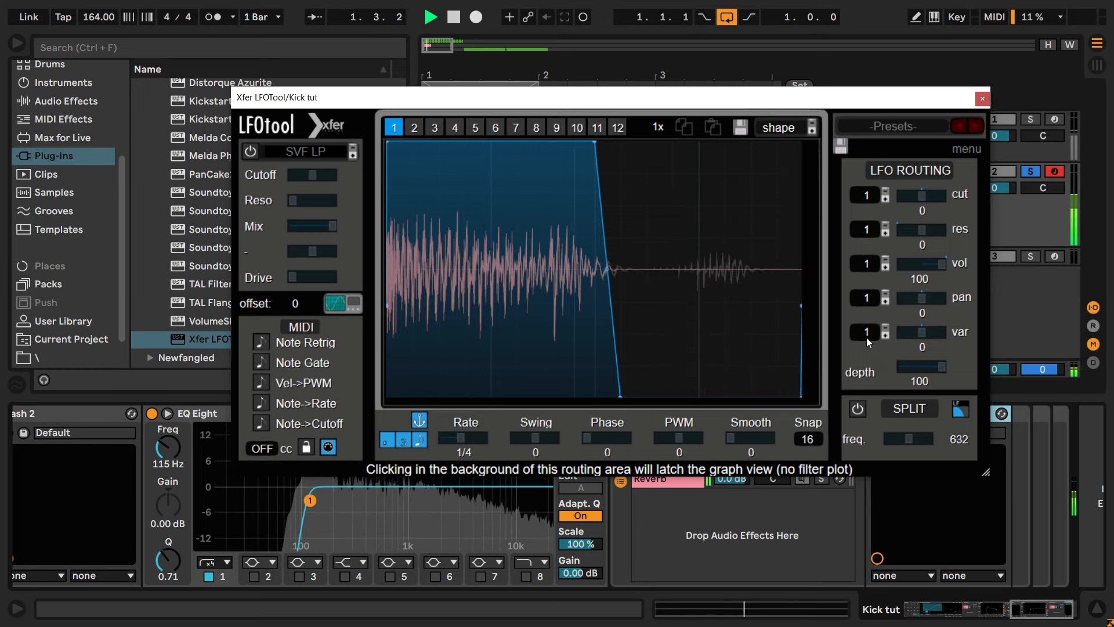
{"action": "left_click", "coordinate": [980, 99]}
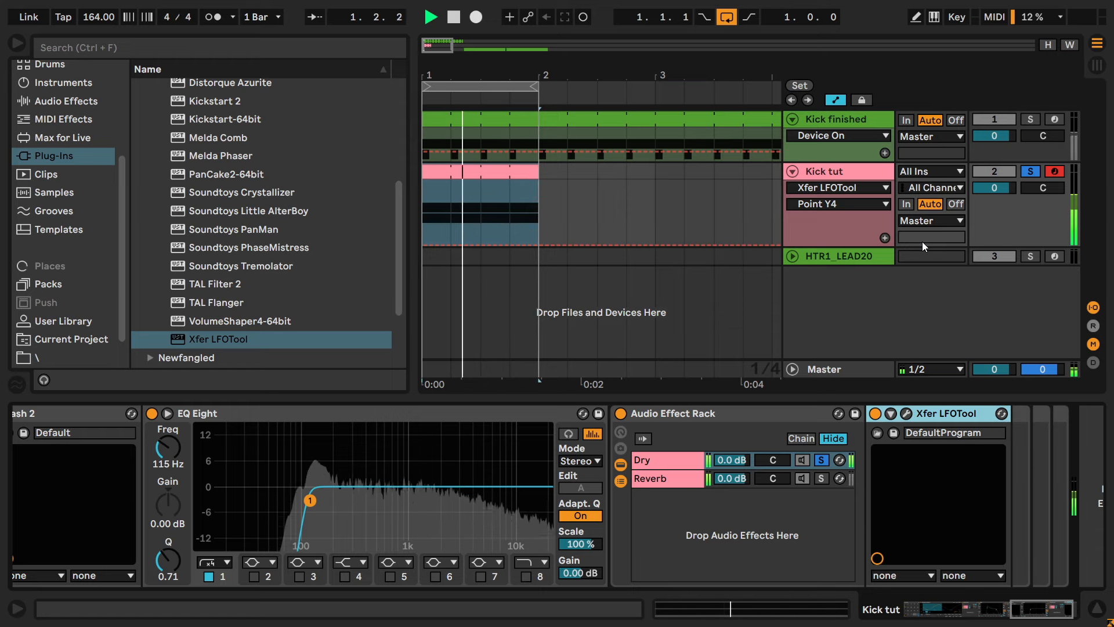
Stop playback and switch the solo from the Dry chain to the Reverb chain.
{"action": "key", "text": "space"}
{"action": "left_click", "coordinate": [821, 478]}
{"action": "left_click", "coordinate": [653, 486]}
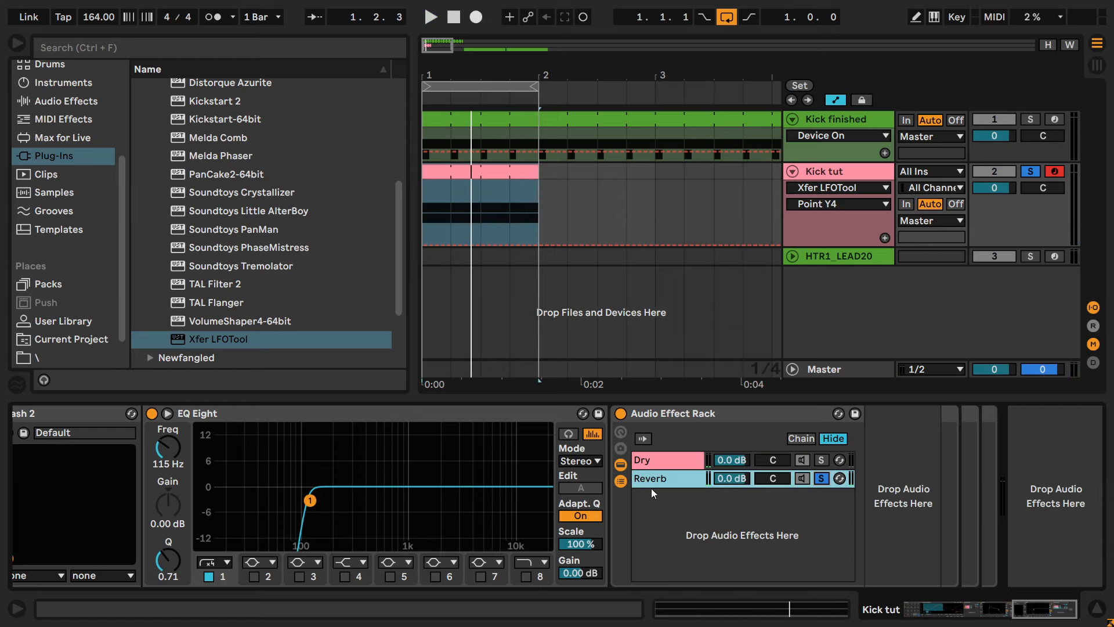
{"action": "left_click", "coordinate": [653, 482]}
Insert Hybrid Reverb into the new rack's Reverb chain.
{"action": "left_click", "coordinate": [55, 102]}
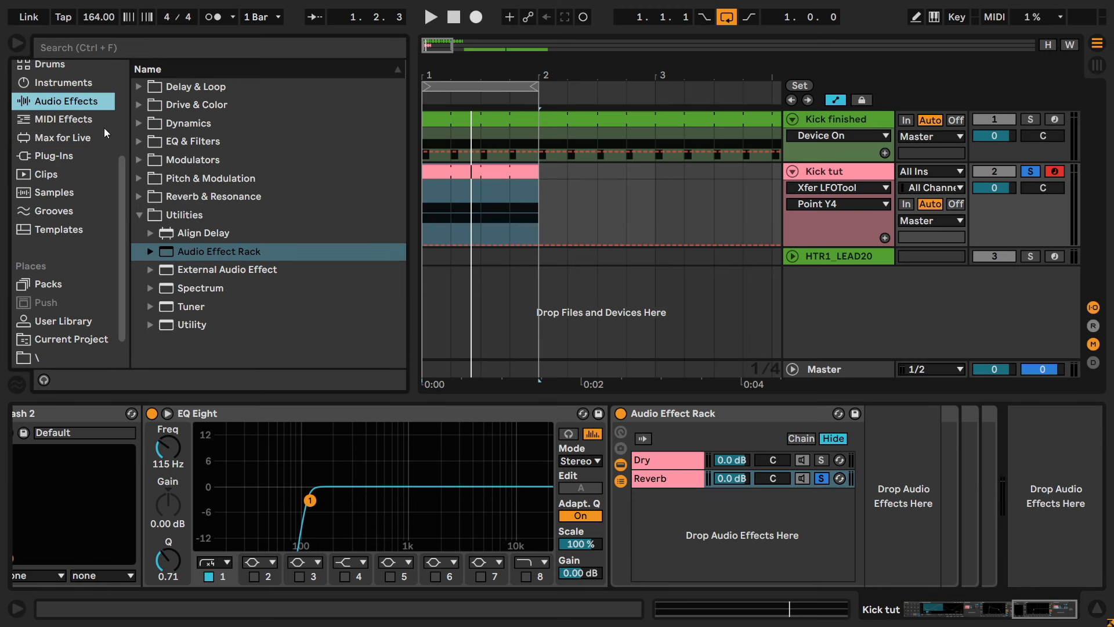
{"action": "left_click", "coordinate": [139, 197]}
{"action": "left_click_drag", "start_coordinate": [211, 232], "coordinate": [903, 517]}
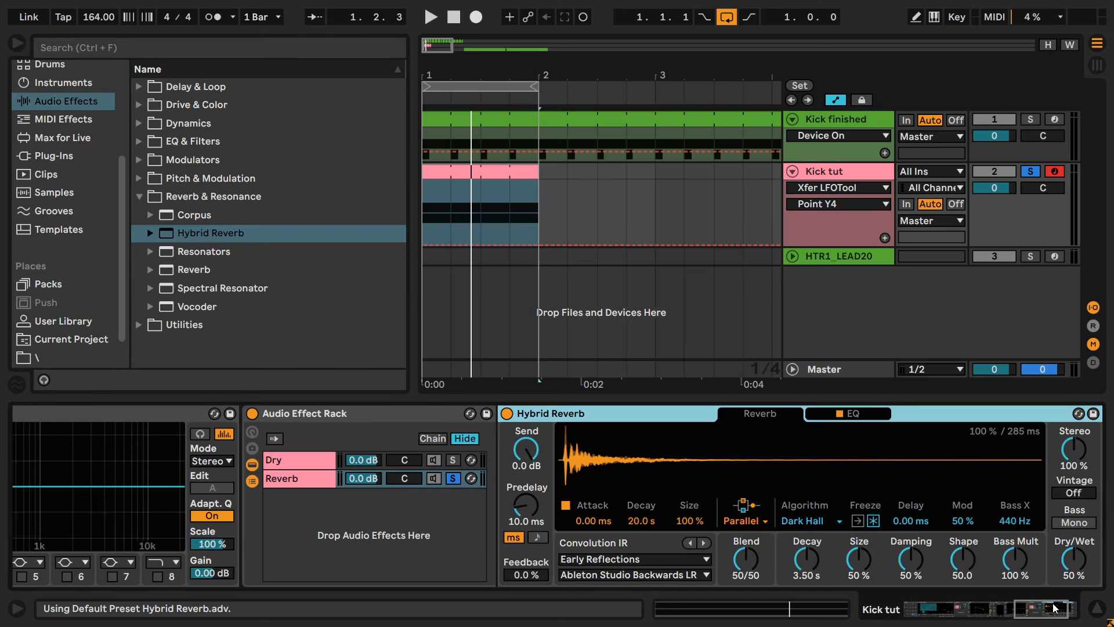
{"action": "left_click_drag", "start_coordinate": [1046, 616], "coordinate": [1053, 616]}
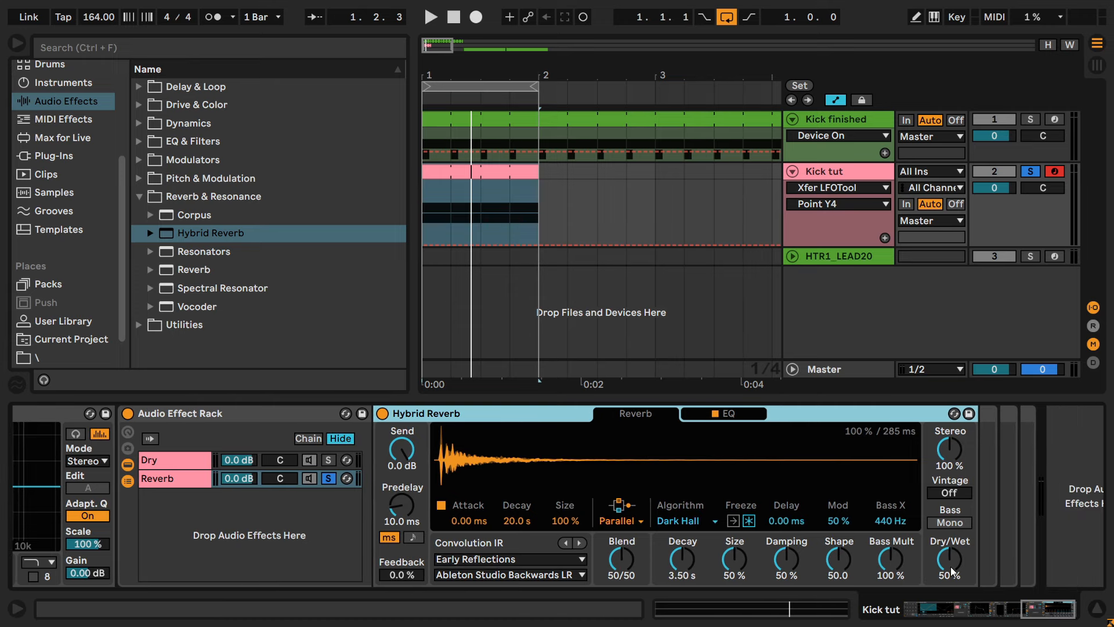
Set Hybrid Reverb's Dry/Wet to 100% and switch its routing from Parallel to Convo.
{"action": "left_click_drag", "start_coordinate": [952, 572], "coordinate": [952, 559]}
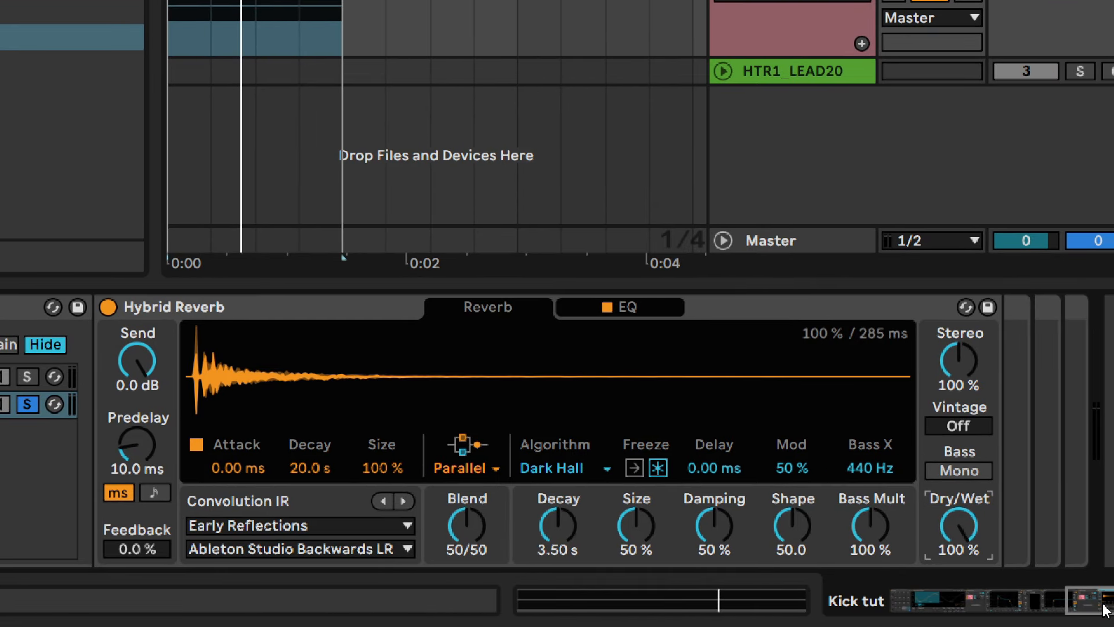
{"action": "left_click", "coordinate": [449, 468]}
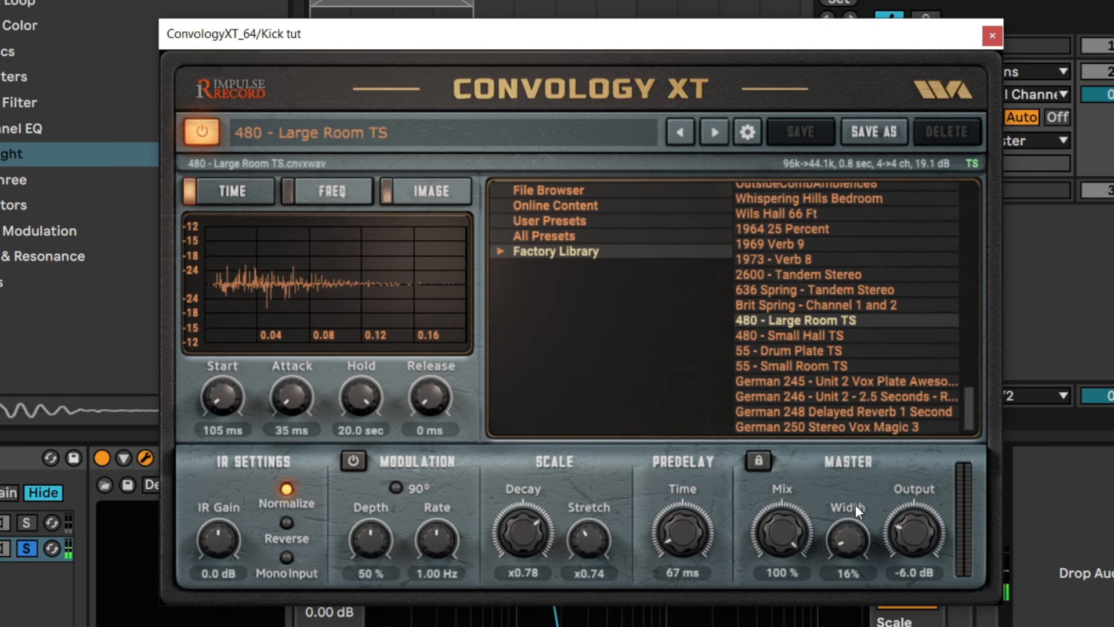
{"action": "left_click", "coordinate": [285, 489]}
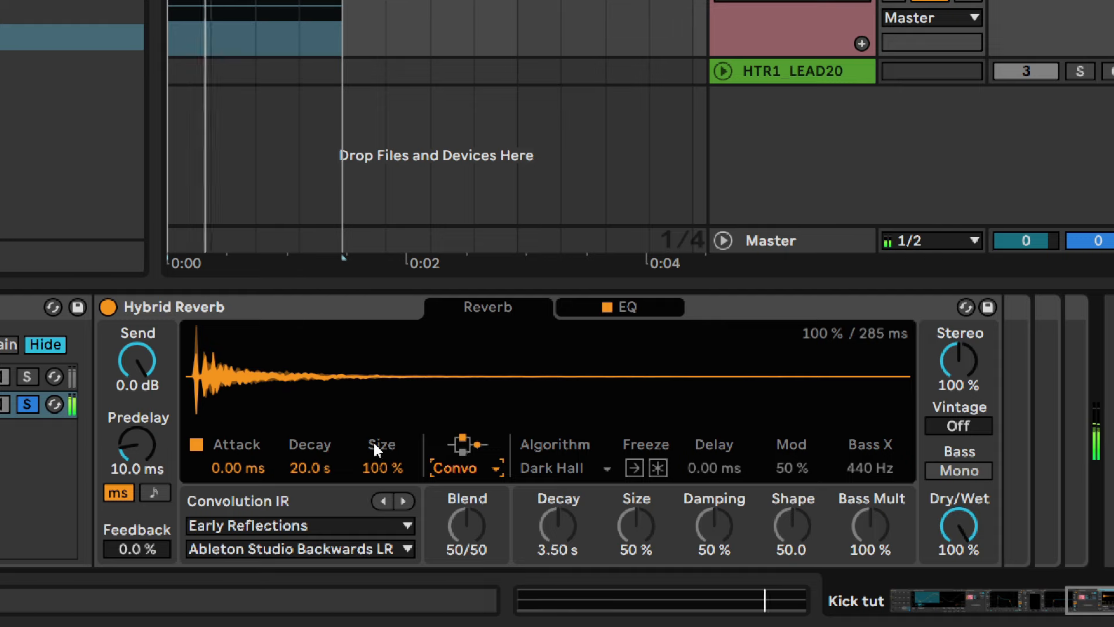
Audition the Chambers and Large Rooms impulse responses and choose Digital Living Room LR for the convolution reverb.
{"action": "left_click", "coordinate": [352, 526]}
{"action": "left_click", "coordinate": [292, 352]}
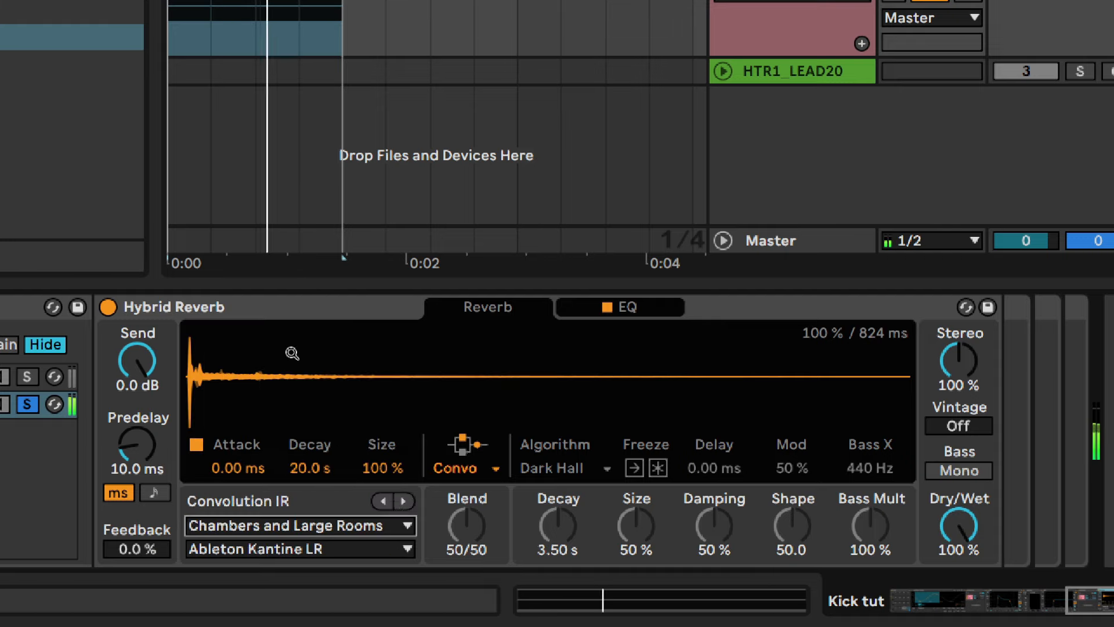
{"action": "left_click", "coordinate": [403, 501]}
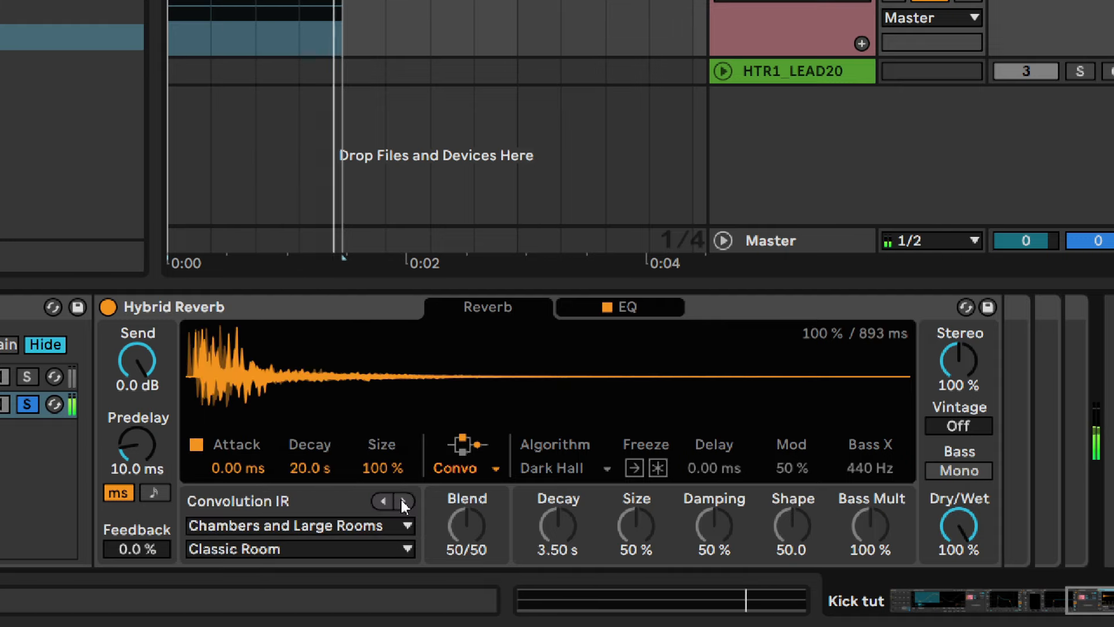
{"action": "left_click", "coordinate": [403, 501]}
{"action": "left_click", "coordinate": [403, 501]}
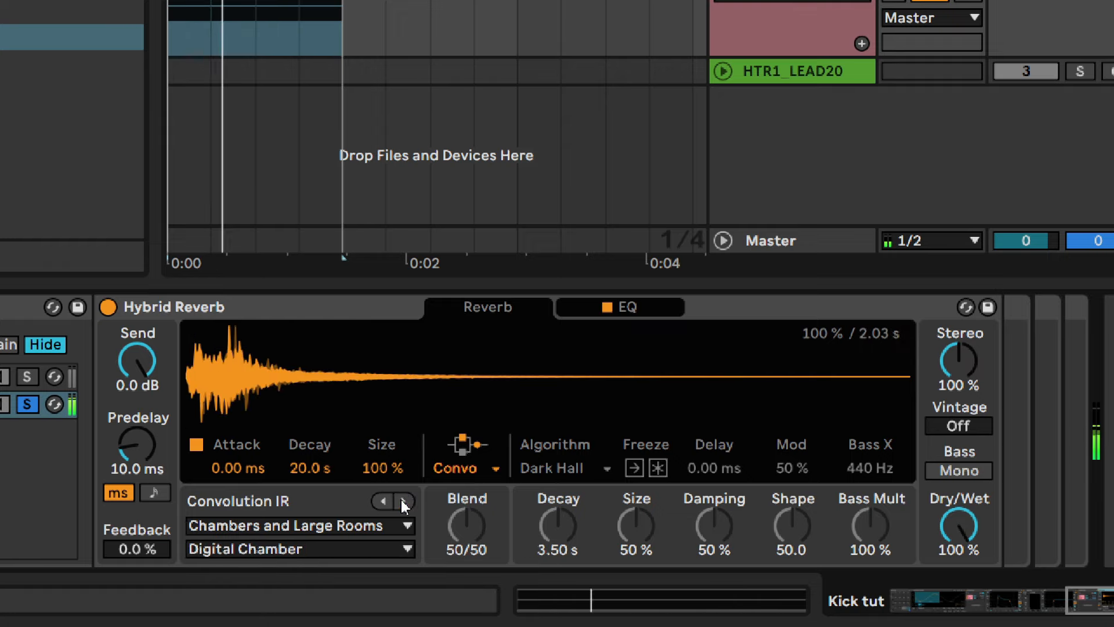
{"action": "left_click", "coordinate": [402, 500]}
{"action": "left_click", "coordinate": [401, 500]}
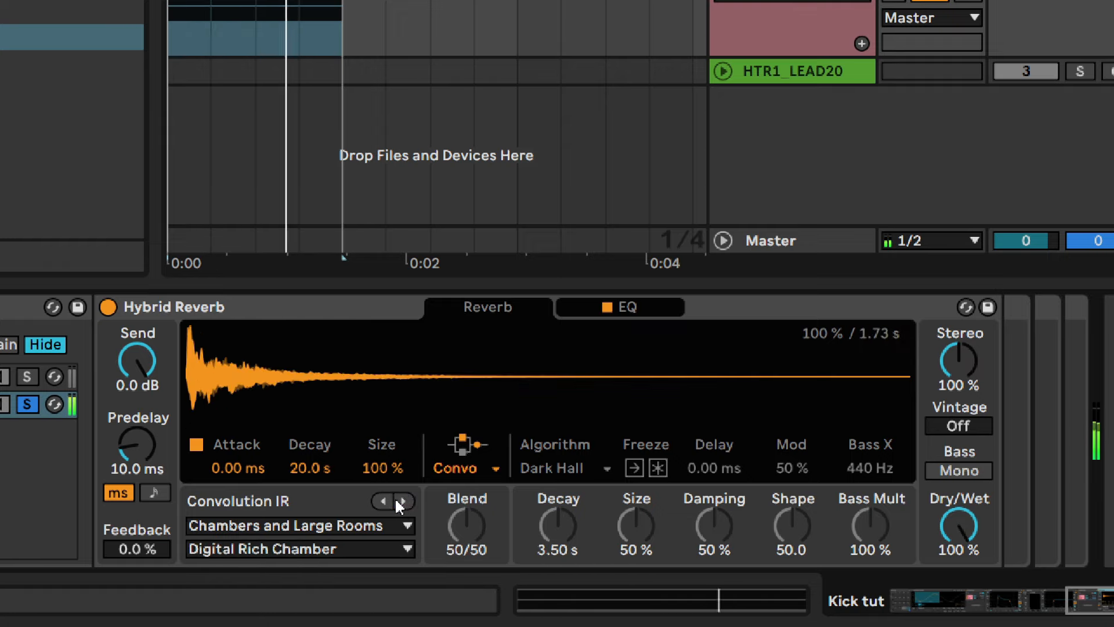
{"action": "left_click", "coordinate": [384, 500]}
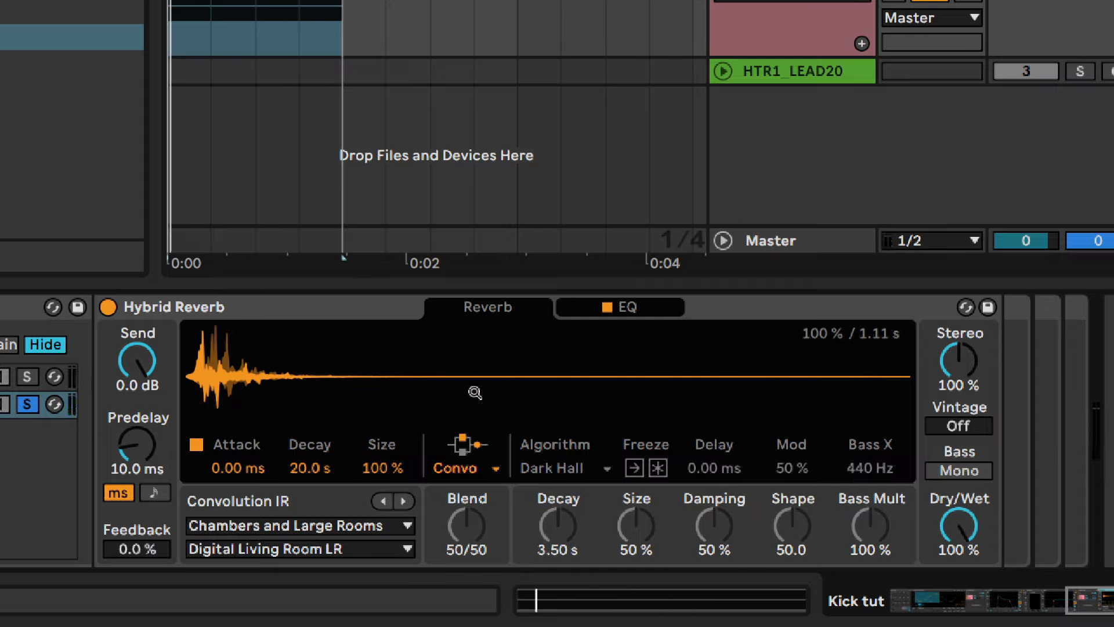
In Hybrid Reverb's EQ, make band 4 a low-pass filter at 700 Hz with a 24 dB slope.
{"action": "left_click", "coordinate": [650, 316]}
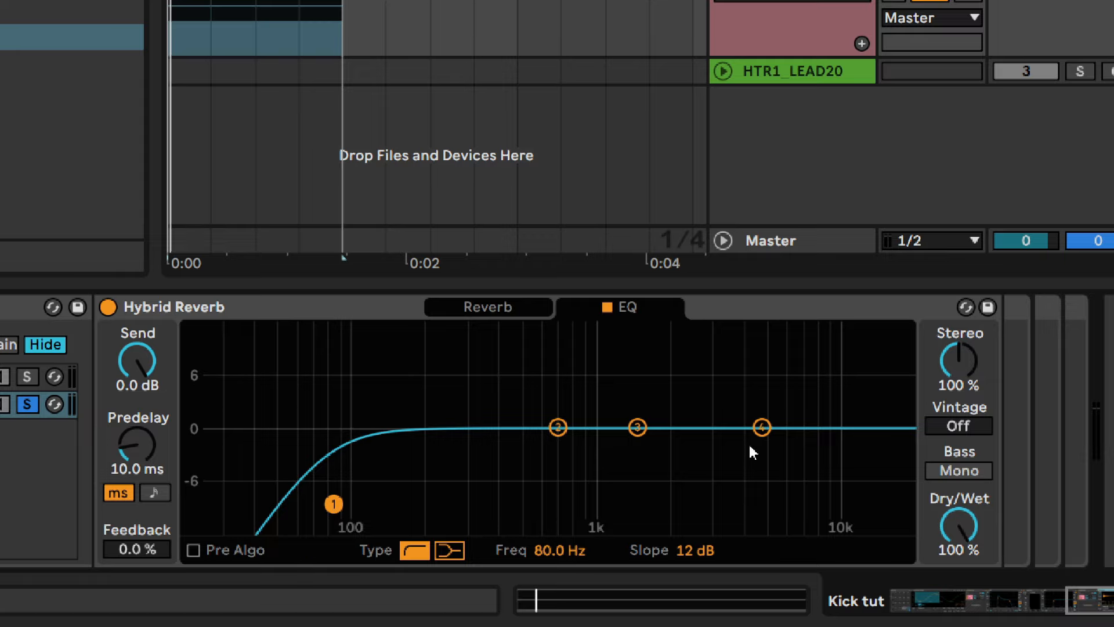
{"action": "left_click", "coordinate": [762, 428]}
{"action": "left_click", "coordinate": [414, 550]}
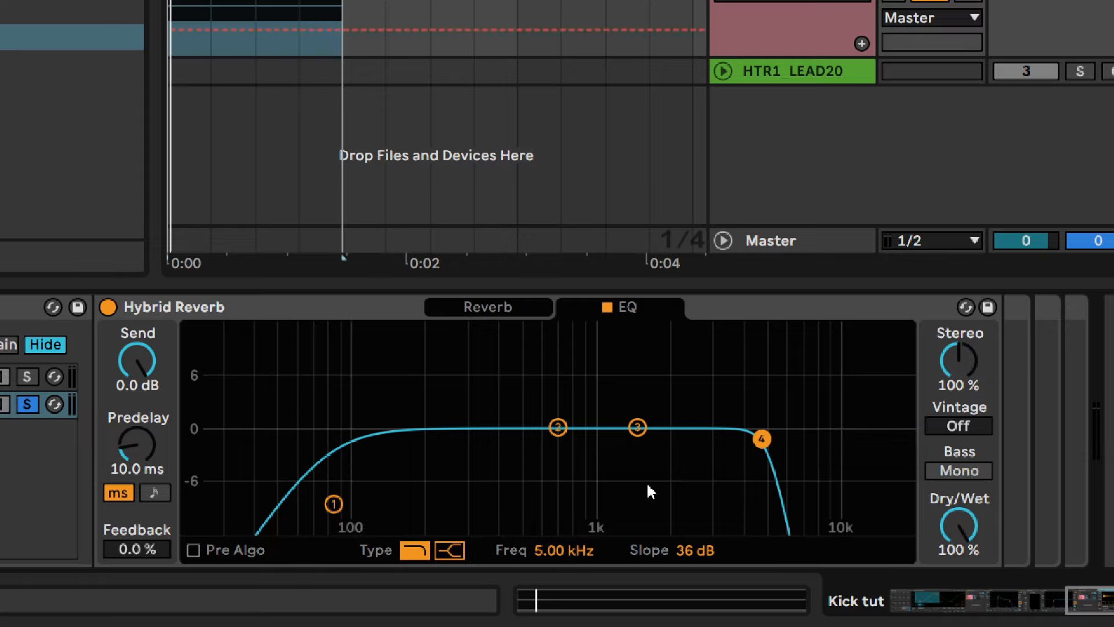
{"action": "key", "text": "space"}
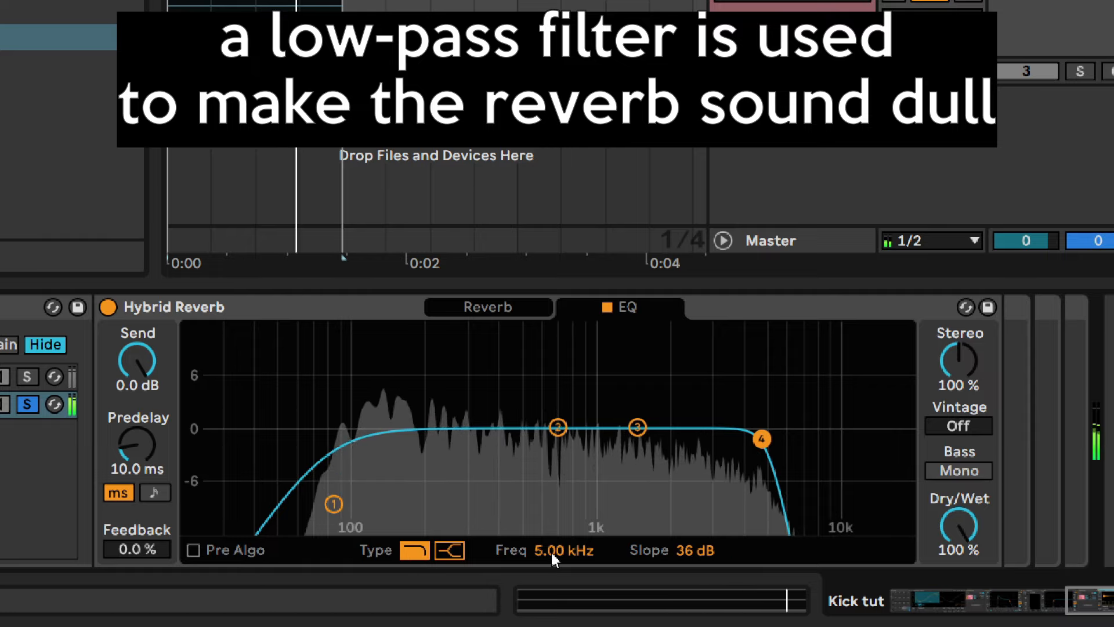
{"action": "left_click_drag", "start_coordinate": [552, 553], "coordinate": [552, 616]}
{"action": "type", "text": "70"}
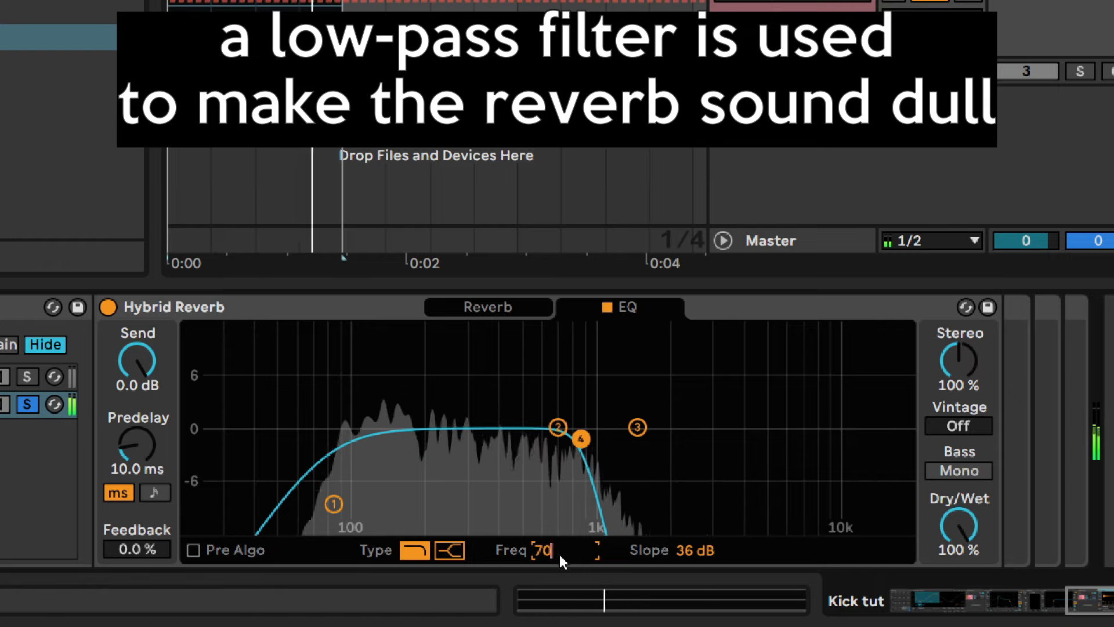
{"action": "type", "text": "0"}
{"action": "key", "text": "Return"}
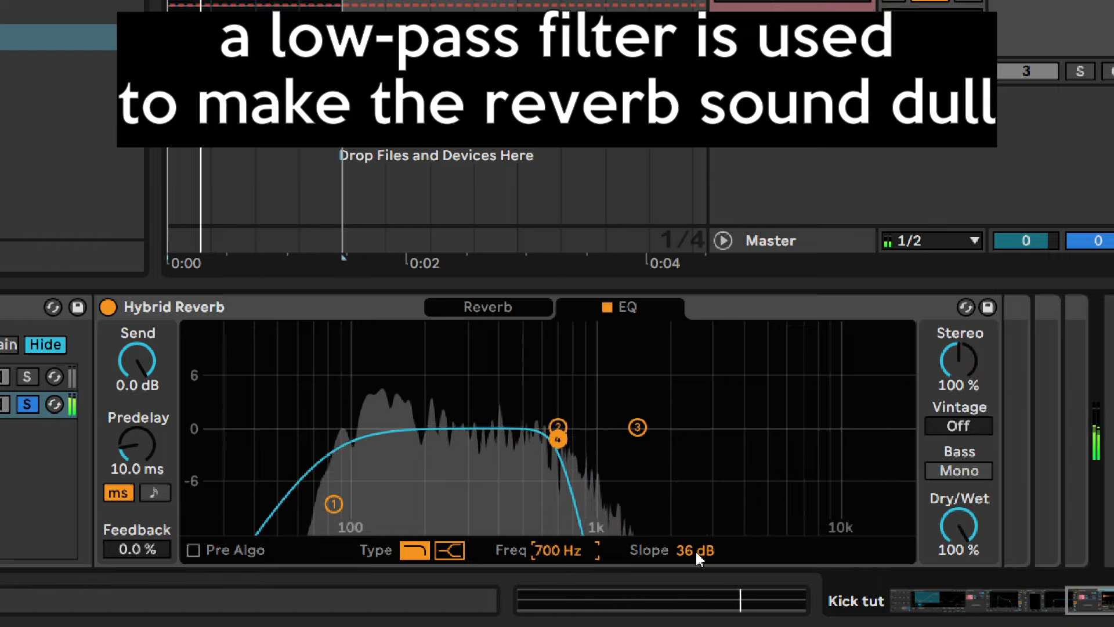
{"action": "left_click_drag", "start_coordinate": [689, 551], "coordinate": [692, 559]}
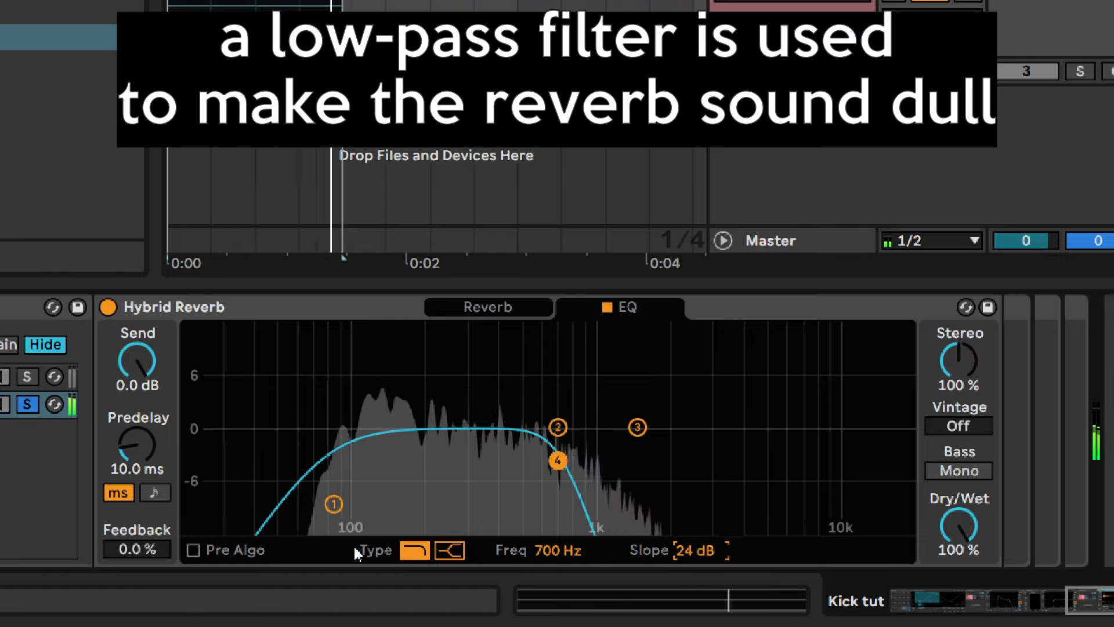
Set the EQ's band 1 high-pass filter to 195 Hz with an 18 dB slope.
{"action": "left_click", "coordinate": [334, 504]}
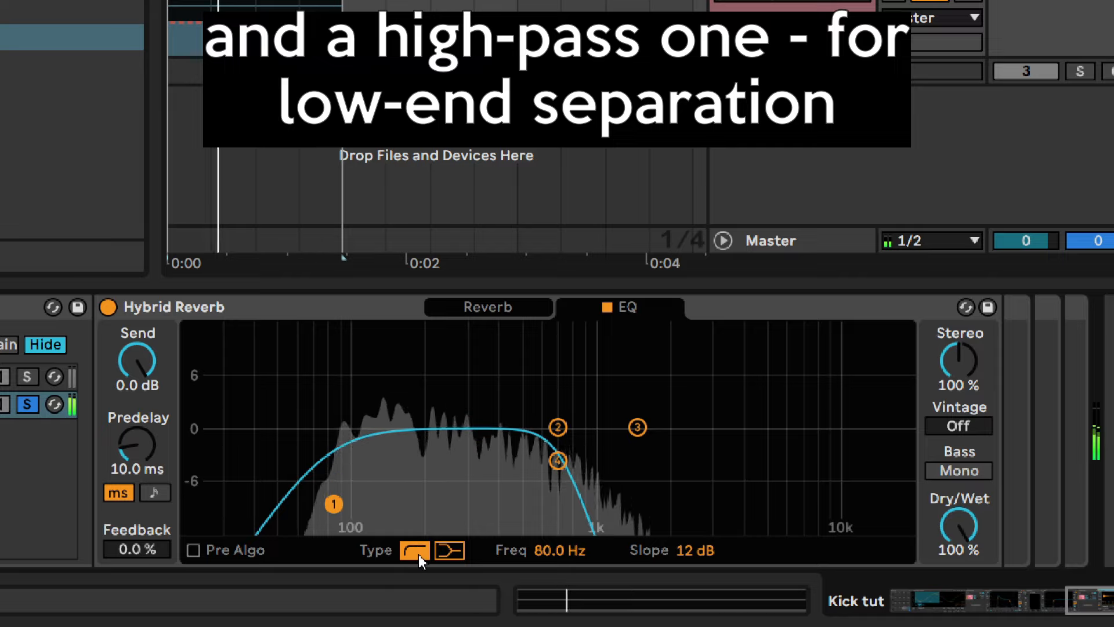
{"action": "left_click_drag", "start_coordinate": [538, 549], "coordinate": [539, 522]}
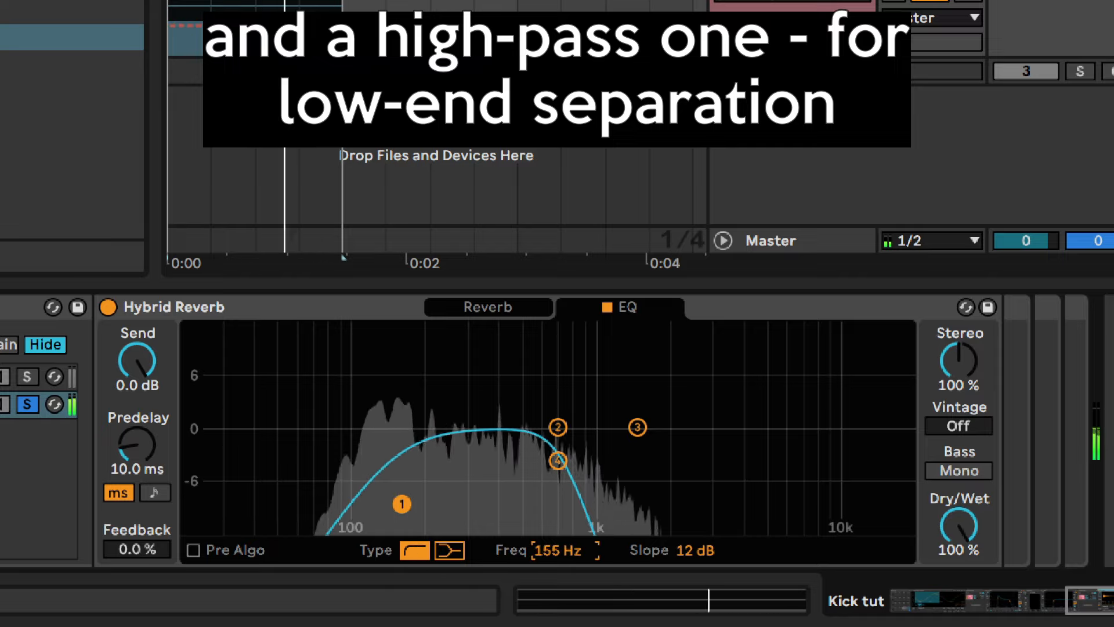
{"action": "type", "text": "195"}
{"action": "key", "text": "Return"}
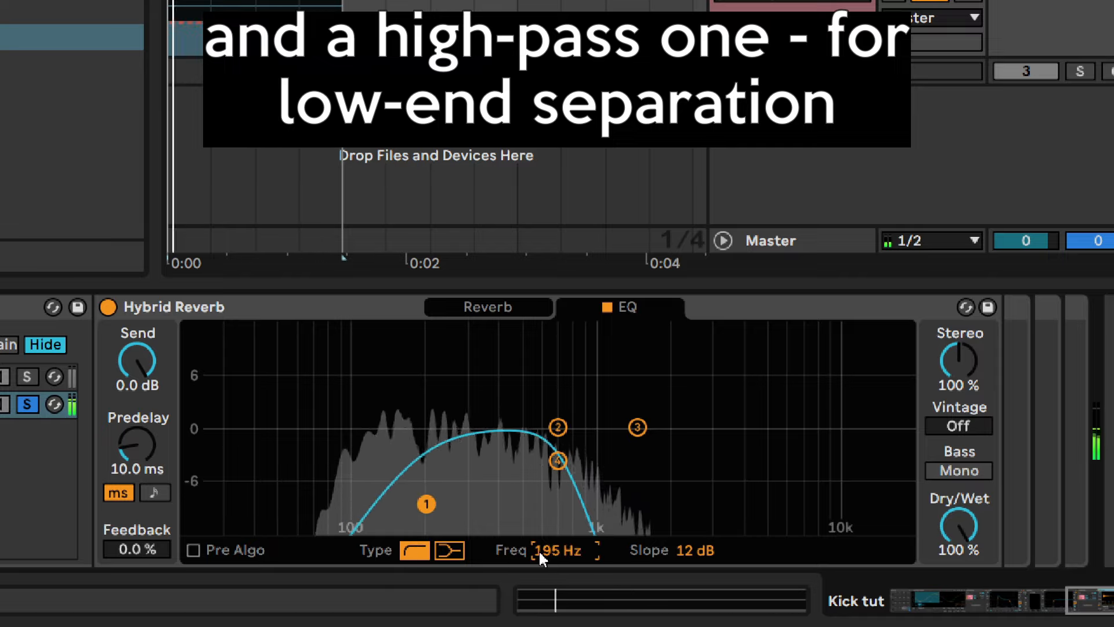
{"action": "left_click", "coordinate": [688, 551]}
{"action": "key", "text": "Up"}
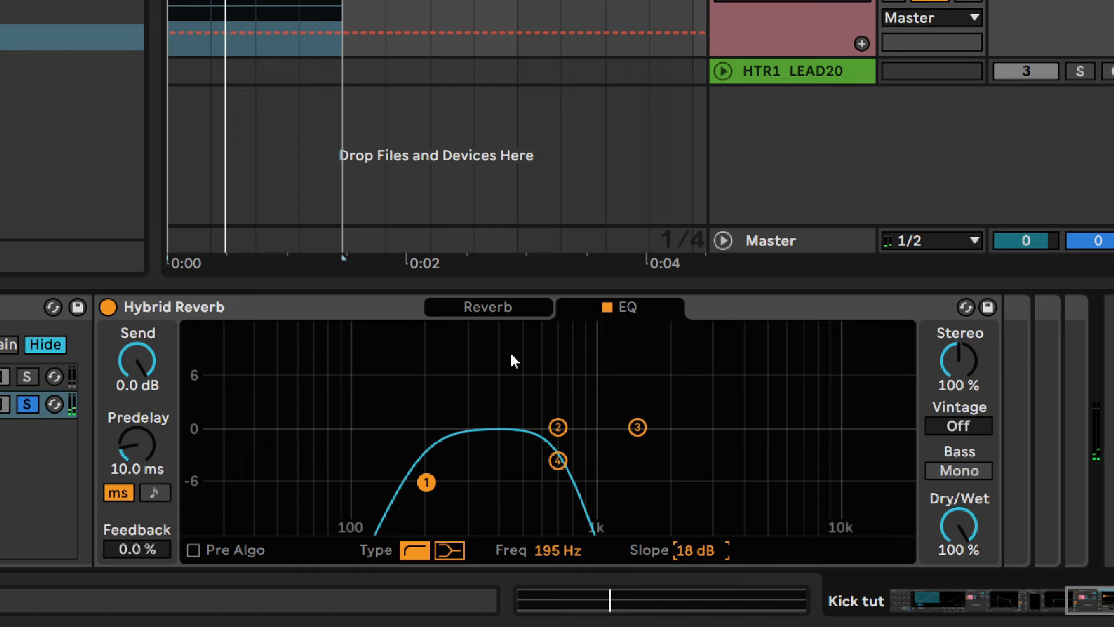
Shorten the convolution reverb by setting its Attack to 0 ms and its Decay to 425 ms.
{"action": "left_click", "coordinate": [516, 308]}
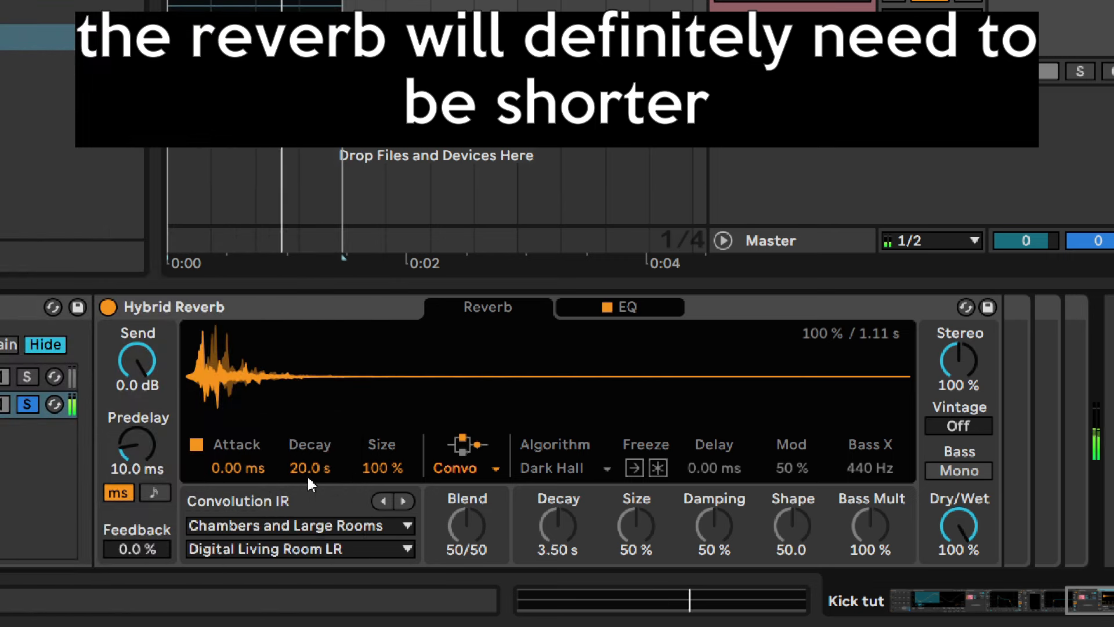
{"action": "left_click_drag", "start_coordinate": [221, 469], "coordinate": [225, 462]}
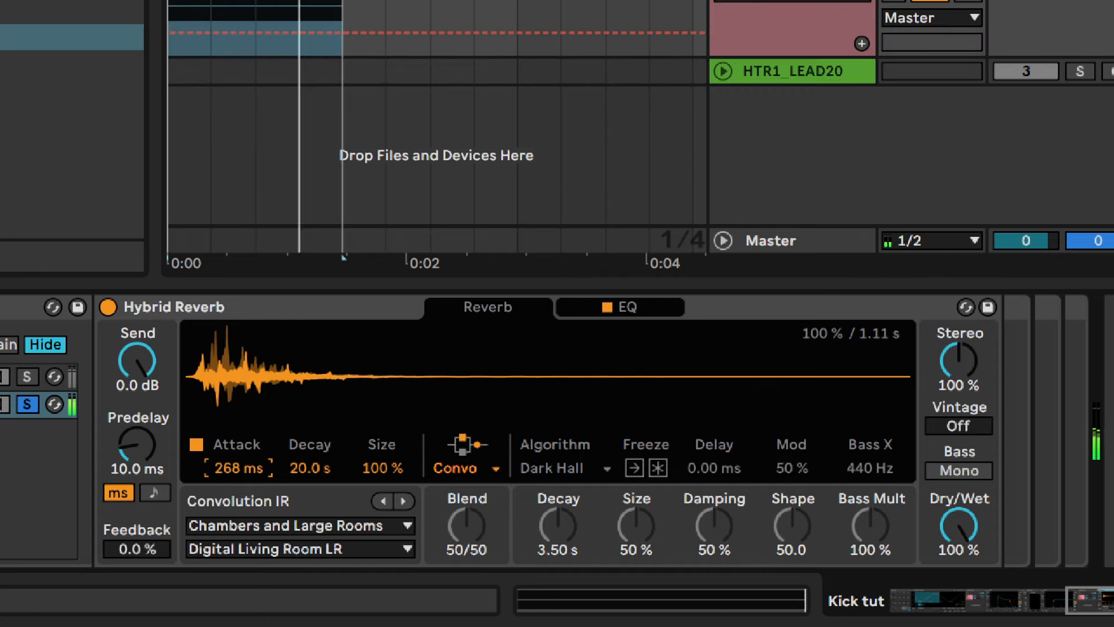
{"action": "type", "text": "0"}
{"action": "key", "text": "Return"}
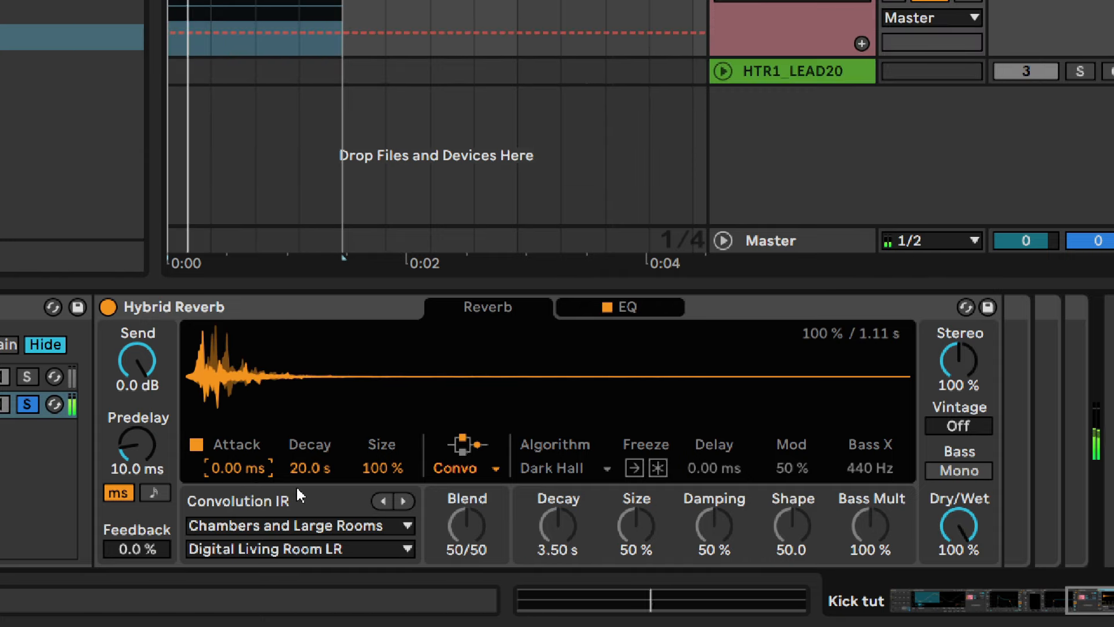
{"action": "left_click_drag", "start_coordinate": [299, 458], "coordinate": [298, 465]}
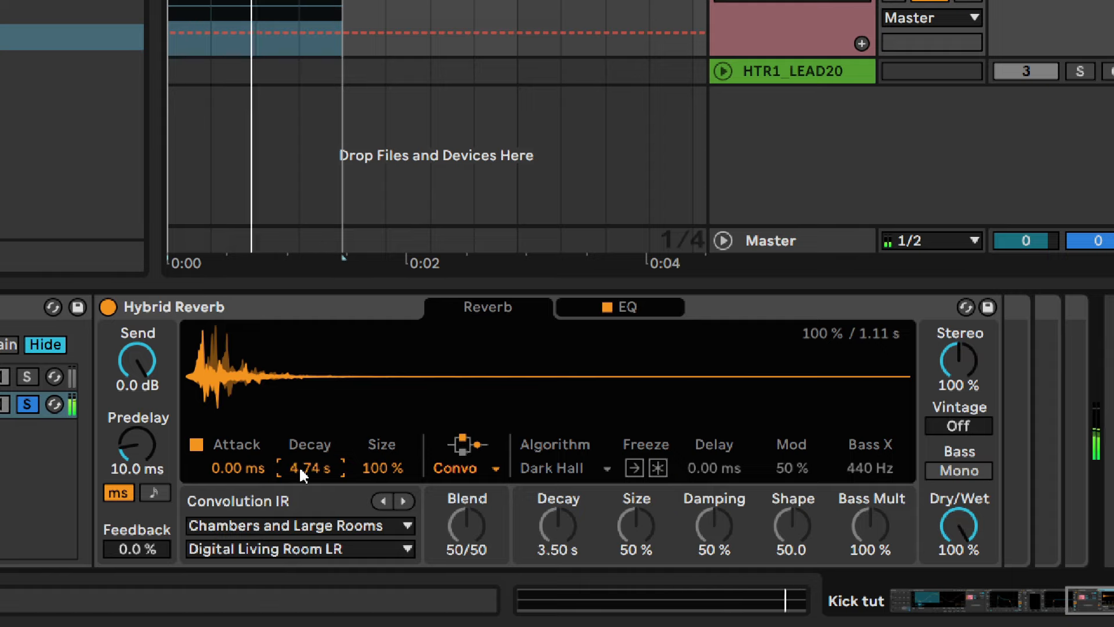
{"action": "type", "text": "425"}
{"action": "key", "text": "Return"}
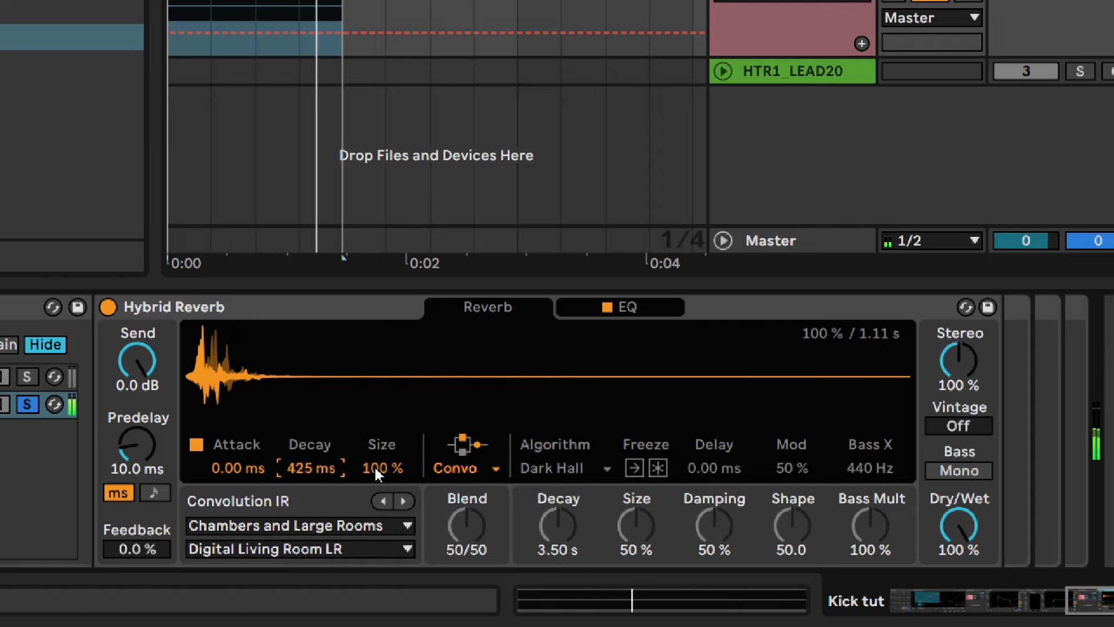
Try a larger convolution Size, reset it to 100%, and reduce the reverb's Stereo width to 0%.
{"action": "left_click_drag", "start_coordinate": [395, 471], "coordinate": [391, 465]}
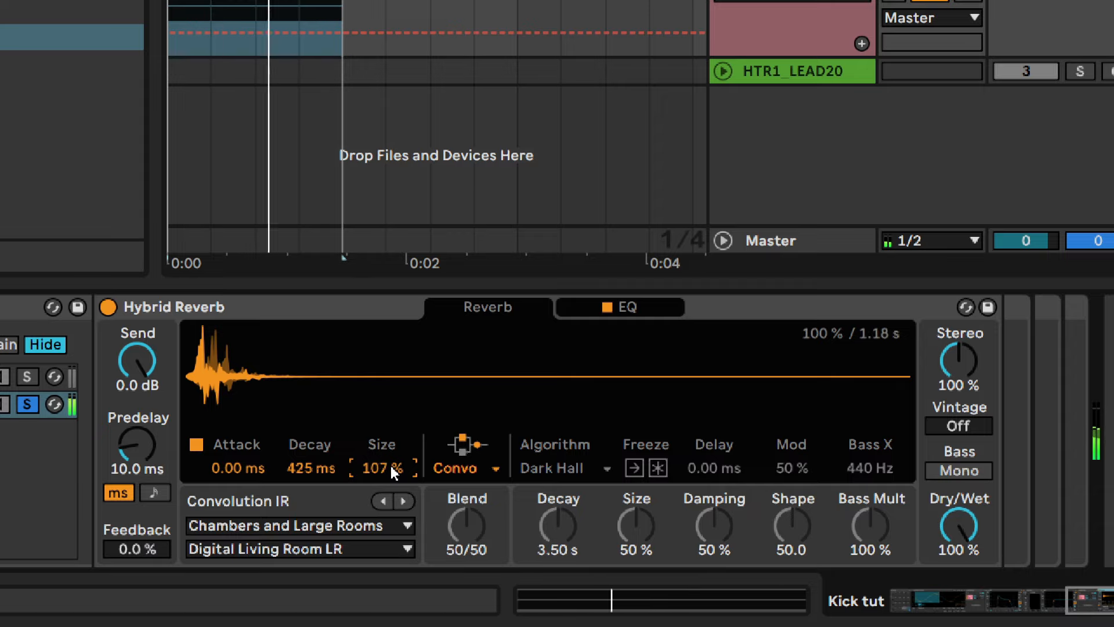
{"action": "key", "text": "Delete"}
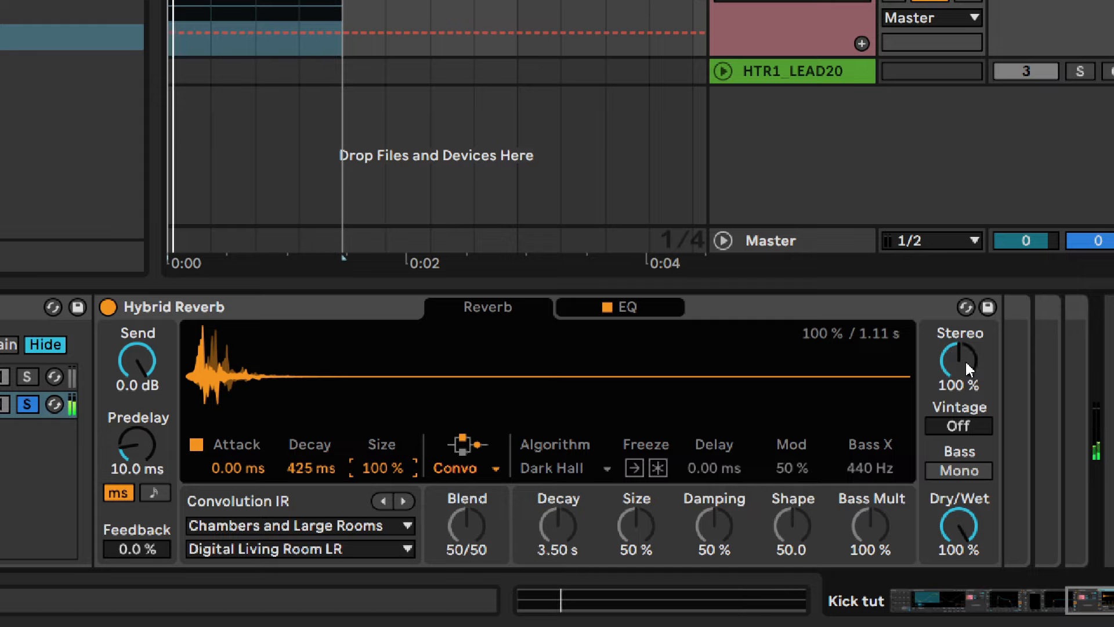
{"action": "left_click_drag", "start_coordinate": [965, 360], "coordinate": [966, 418]}
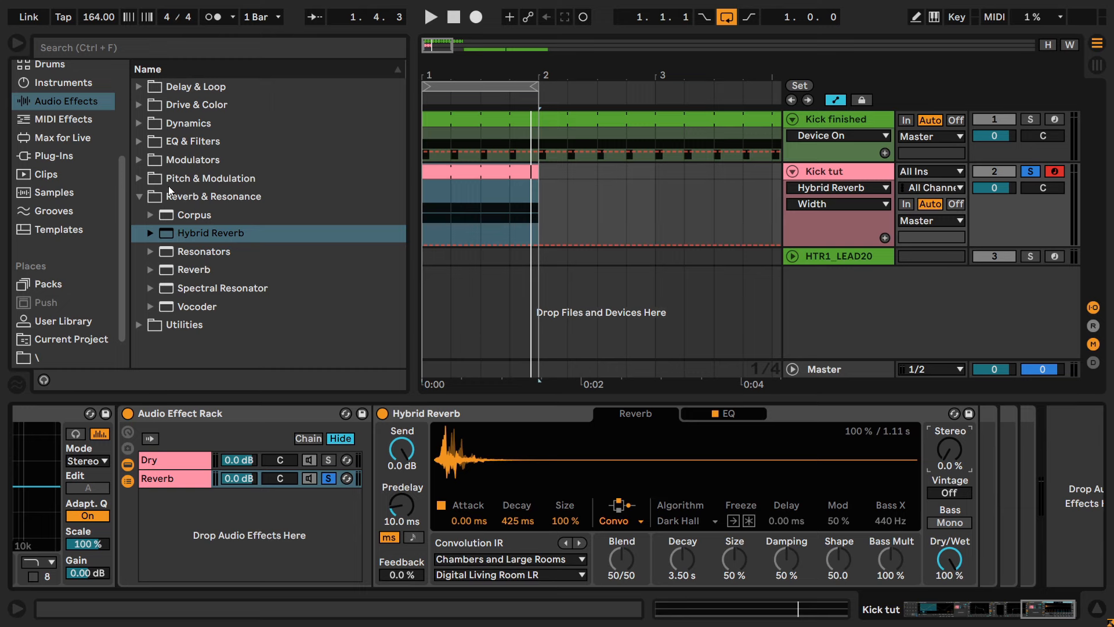
Insert the CamelPhat3 distortion plug-in after Hybrid Reverb in the Reverb chain and clear its preset.
{"action": "left_click", "coordinate": [67, 157]}
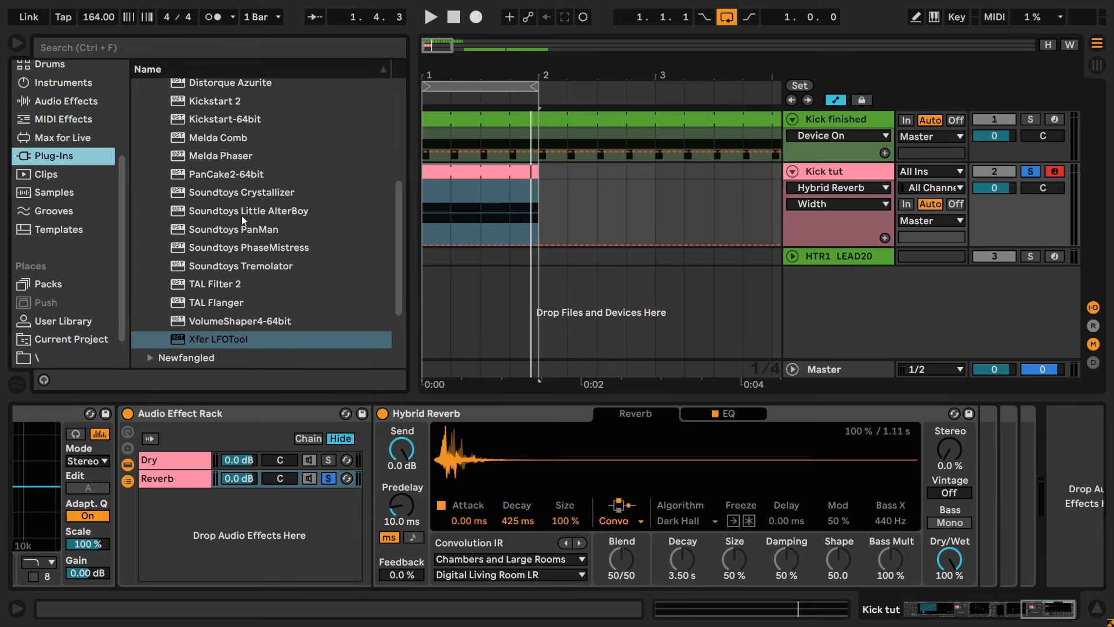
{"action": "left_click", "coordinate": [260, 220]}
{"action": "scroll", "coordinate": [260, 221], "scroll_direction": "up", "scroll_amount": 2}
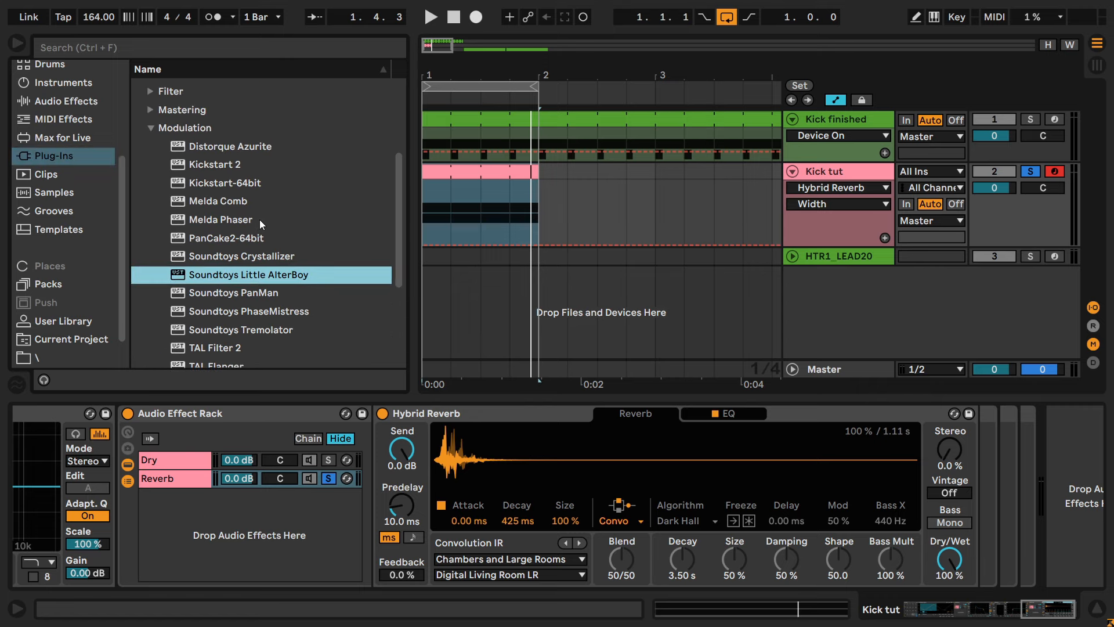
{"action": "left_click", "coordinate": [152, 128]}
{"action": "scroll", "coordinate": [212, 243], "scroll_direction": "up", "scroll_amount": 2}
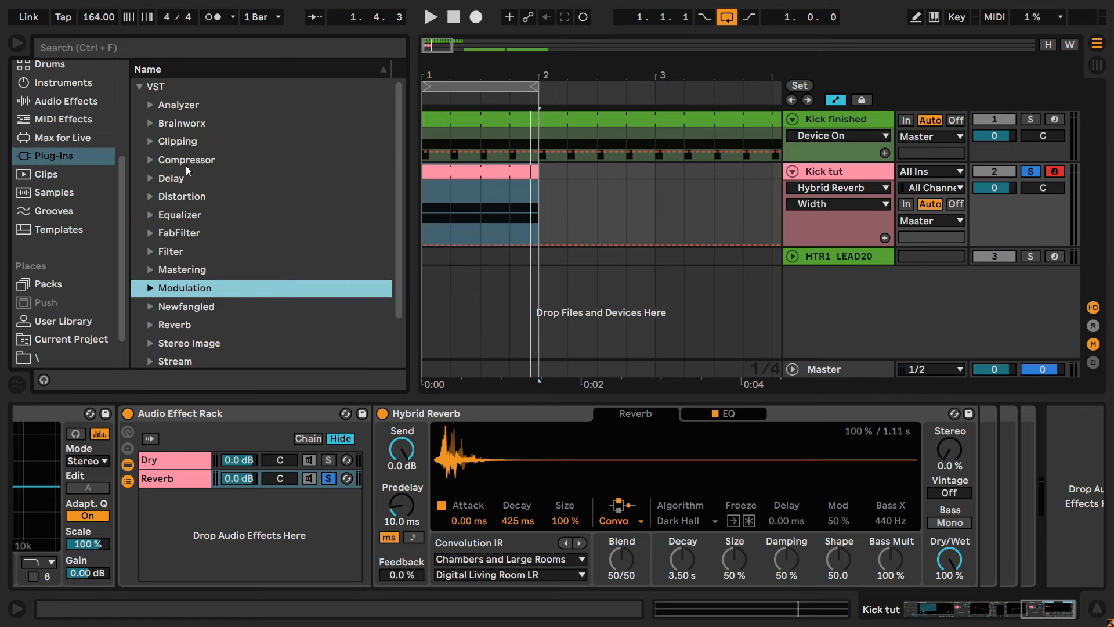
{"action": "left_click", "coordinate": [153, 196]}
{"action": "scroll", "coordinate": [223, 275], "scroll_direction": "down", "scroll_amount": 3}
{"action": "left_click_drag", "start_coordinate": [218, 206], "coordinate": [950, 525]}
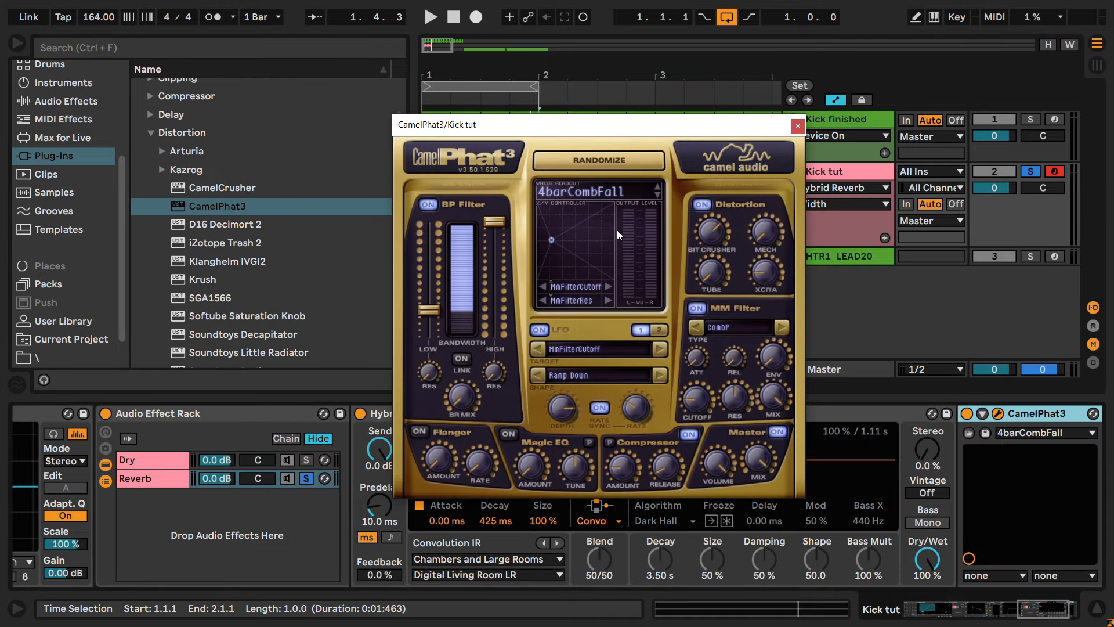
{"action": "left_click", "coordinate": [593, 193]}
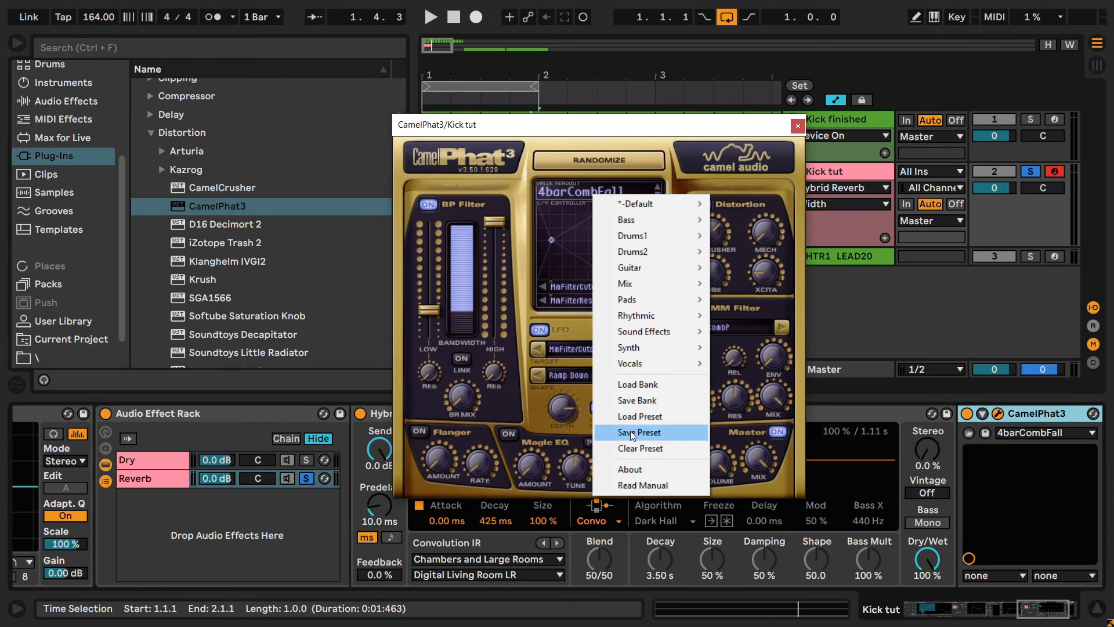
{"action": "left_click", "coordinate": [635, 450]}
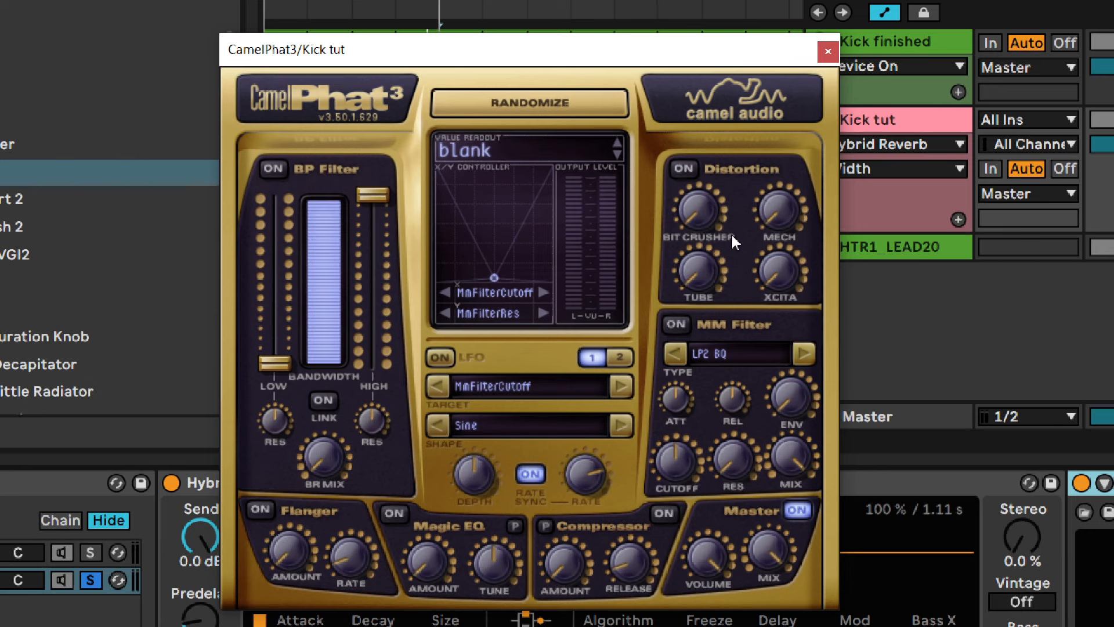
Turn on CamelPhat3's Distortion section, set Mech to about 87%, and adjust Bit Crusher and Tube to add crunch to the reverb.
{"action": "key", "text": "ctrl"}
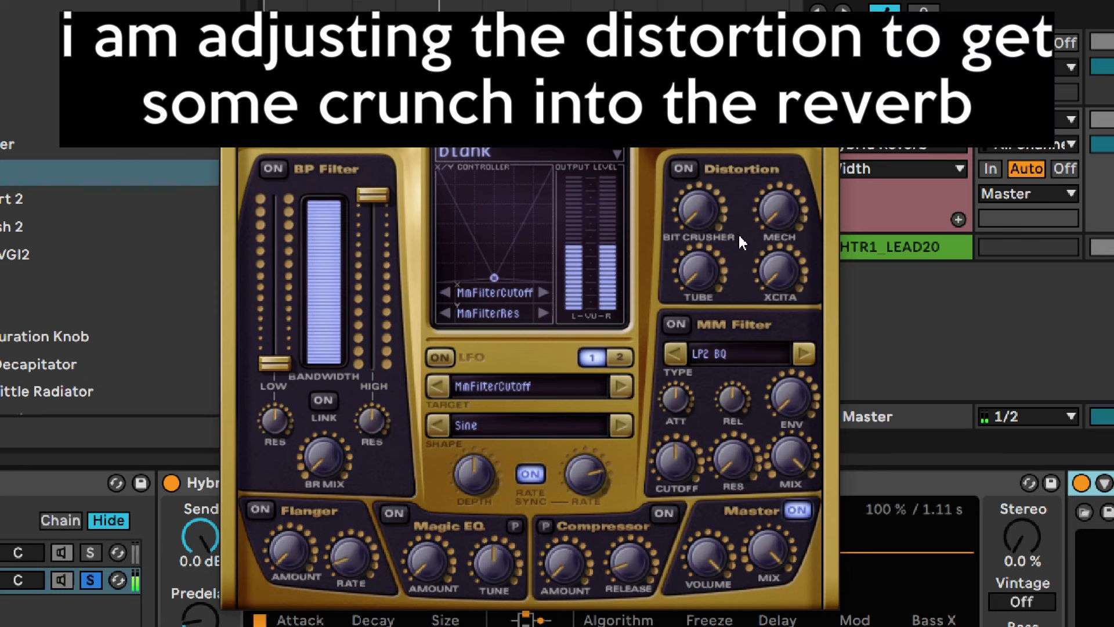
{"action": "left_click", "coordinate": [688, 167]}
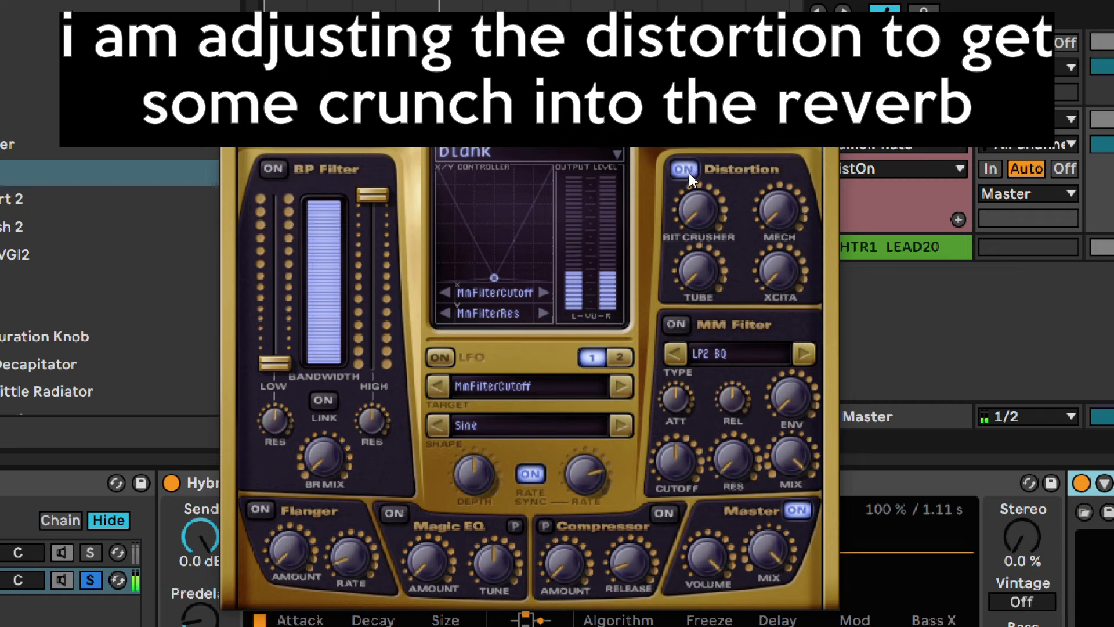
{"action": "left_click_drag", "start_coordinate": [702, 221], "coordinate": [702, 214]}
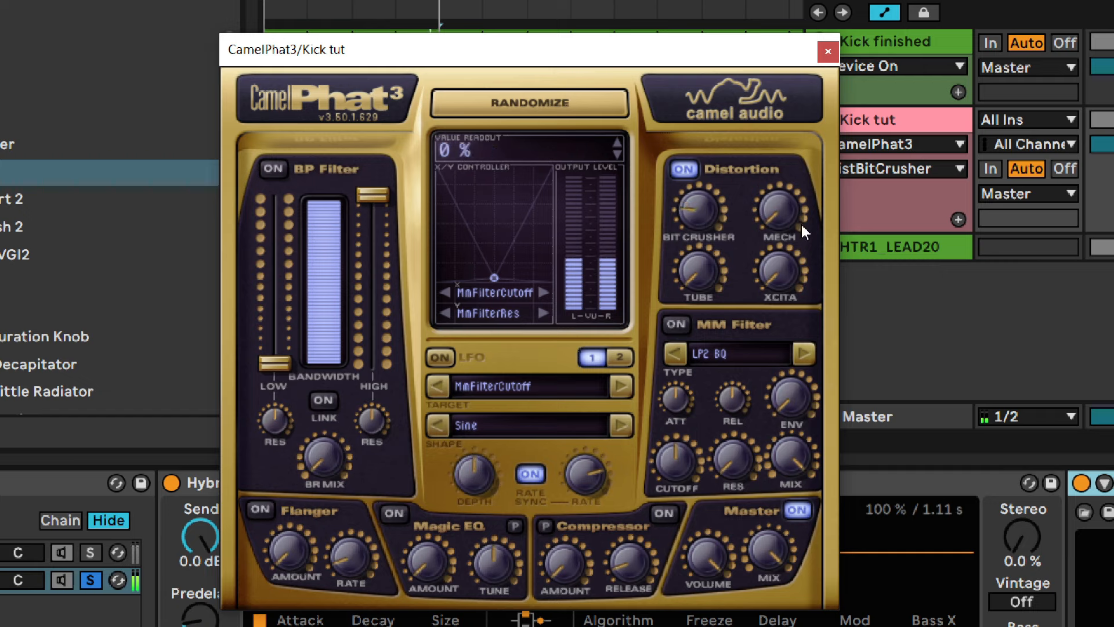
{"action": "left_click_drag", "start_coordinate": [791, 208], "coordinate": [792, 208]}
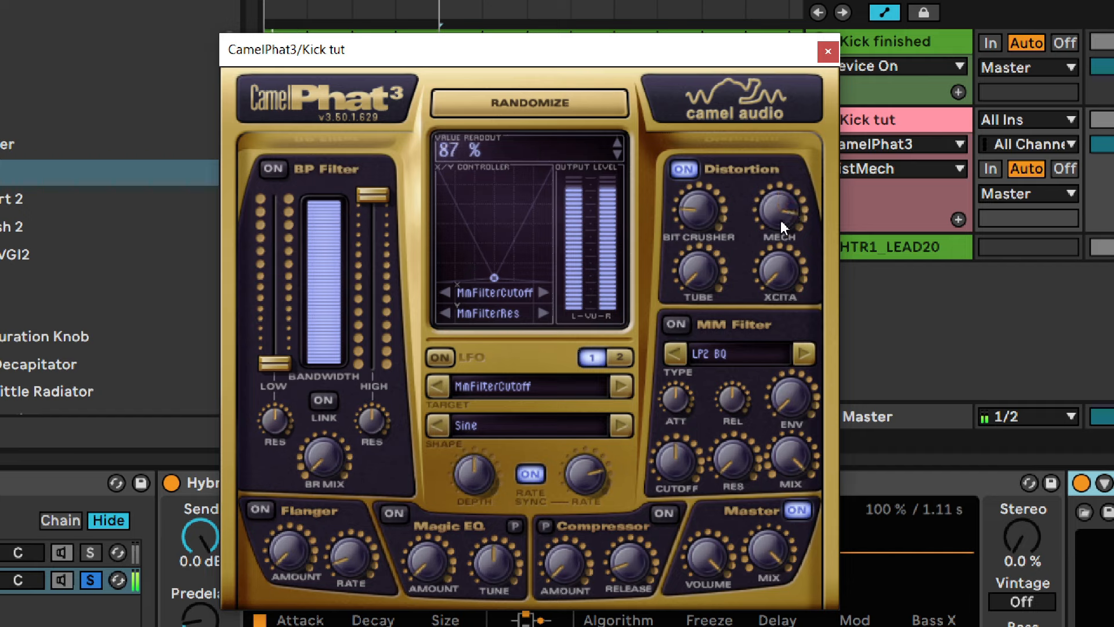
{"action": "left_click_drag", "start_coordinate": [699, 282], "coordinate": [699, 282]}
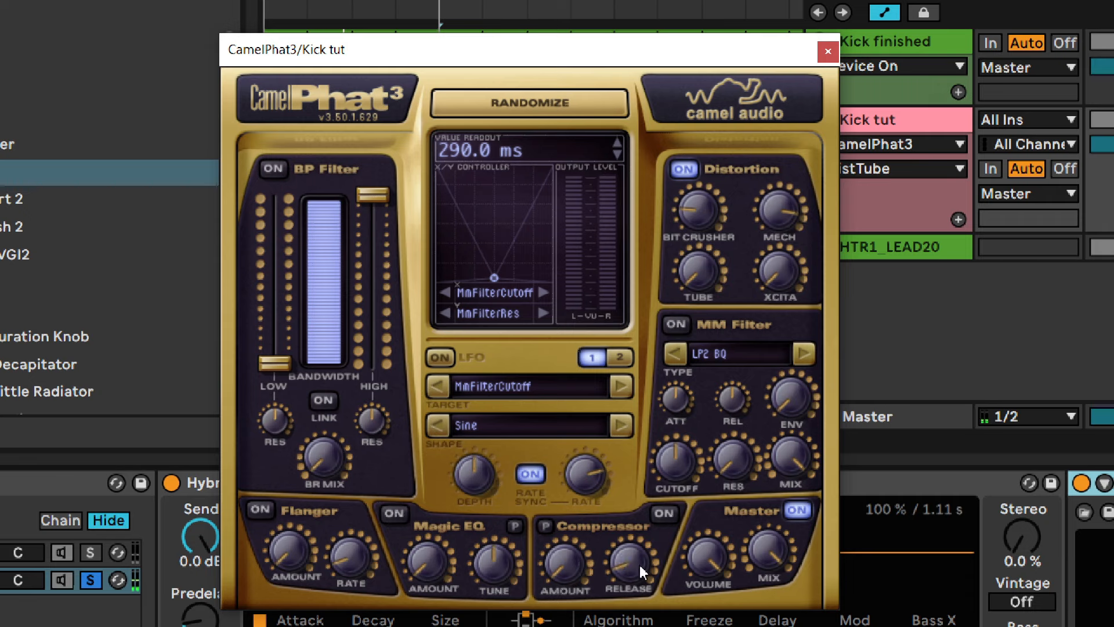
Enable CamelPhat3's Compressor, adjust its Amount, and set its Release to about 328 ms.
{"action": "left_click", "coordinate": [666, 514]}
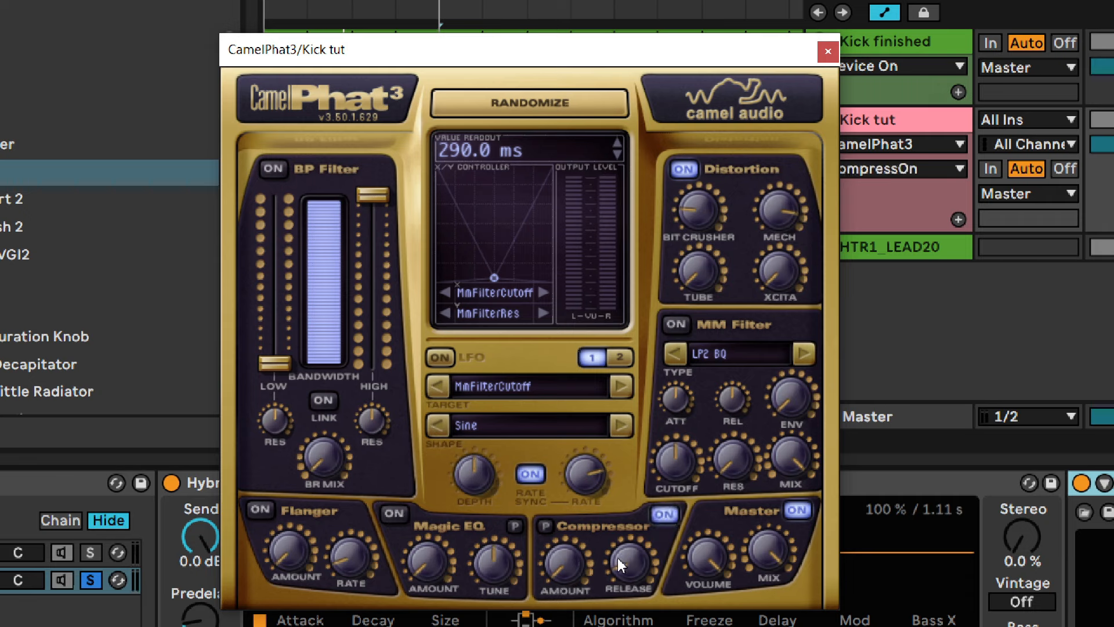
{"action": "left_click", "coordinate": [559, 564]}
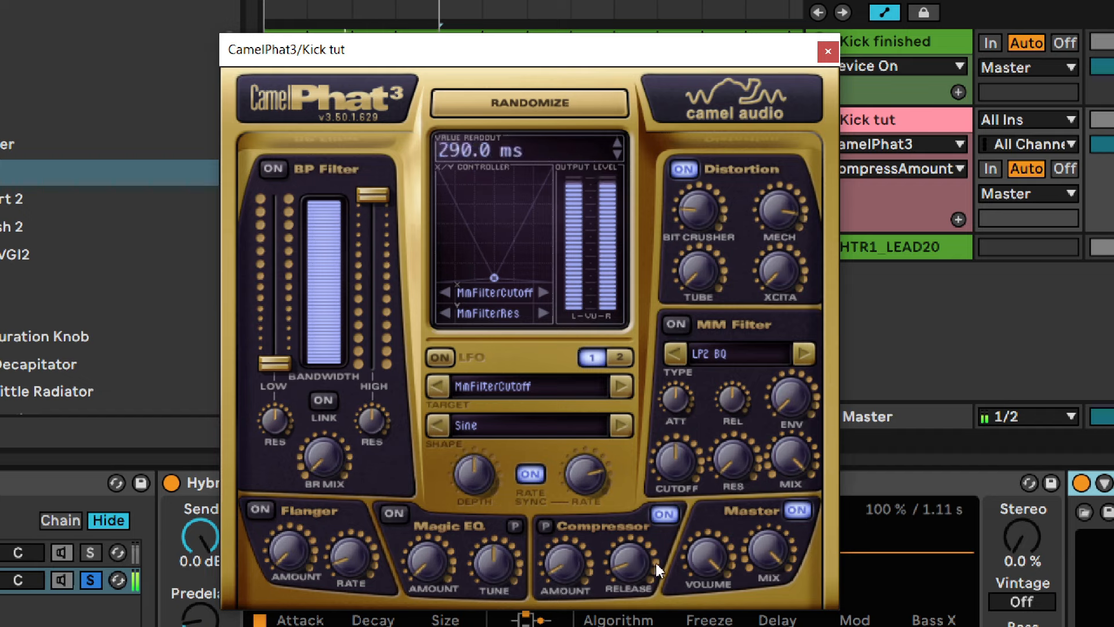
{"action": "left_click", "coordinate": [629, 557]}
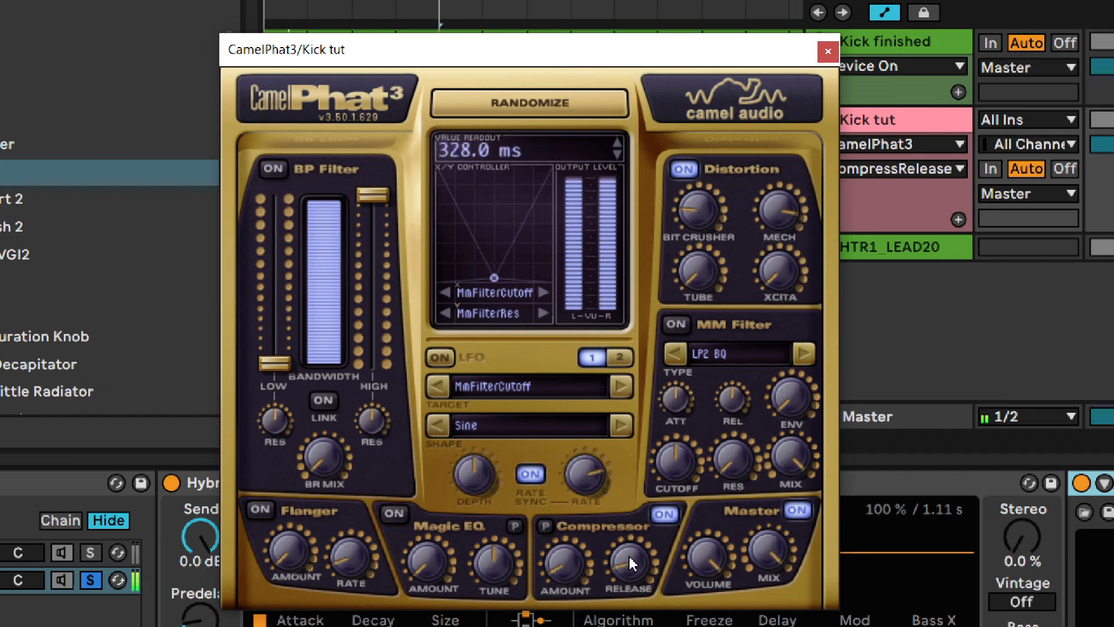
{"action": "left_click", "coordinate": [659, 514]}
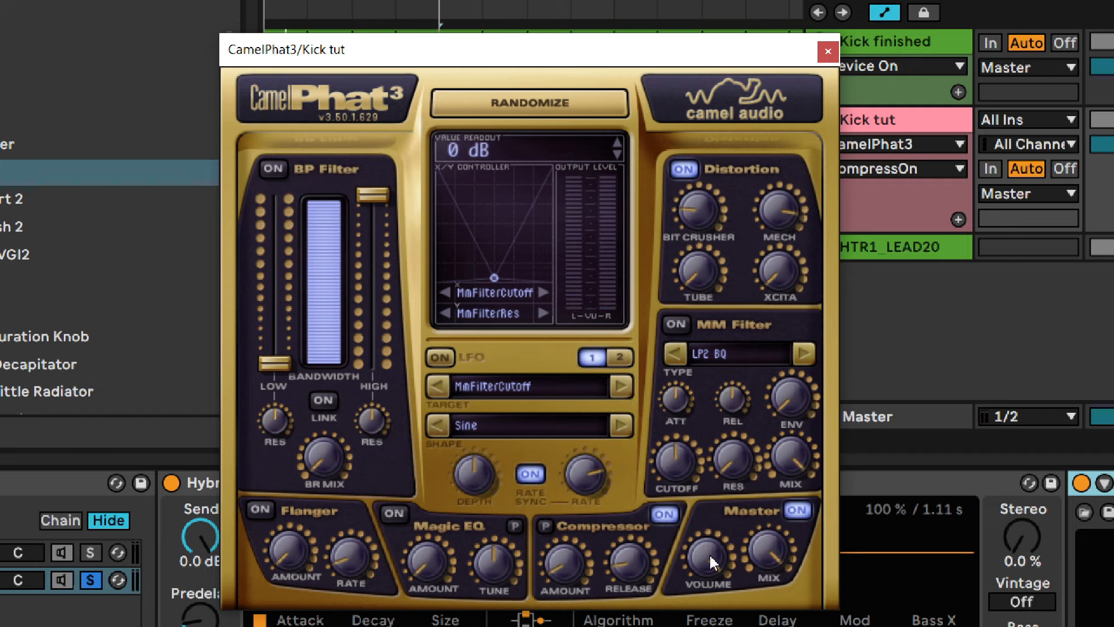
Play the loop and lower CamelPhat3's Master Volume to about -11 dB to match the undistorted level.
{"action": "key", "text": "ctrl"}
{"action": "key", "text": "space"}
{"action": "scroll", "coordinate": [711, 556], "scroll_direction": "down", "scroll_amount": 3}
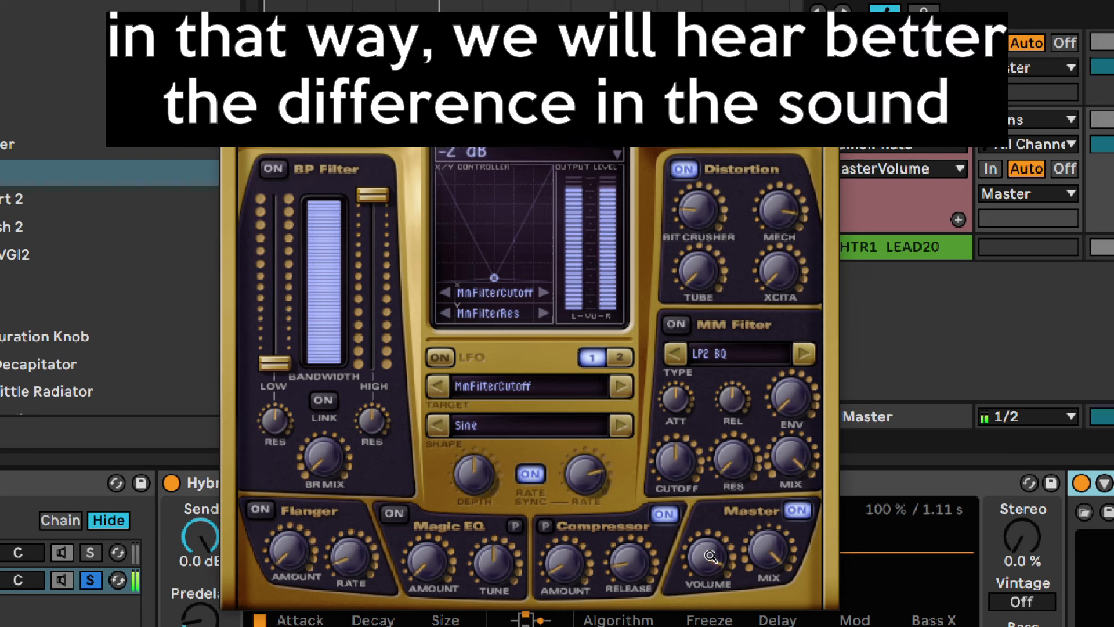
{"action": "scroll", "coordinate": [711, 556], "scroll_direction": "down", "scroll_amount": 5}
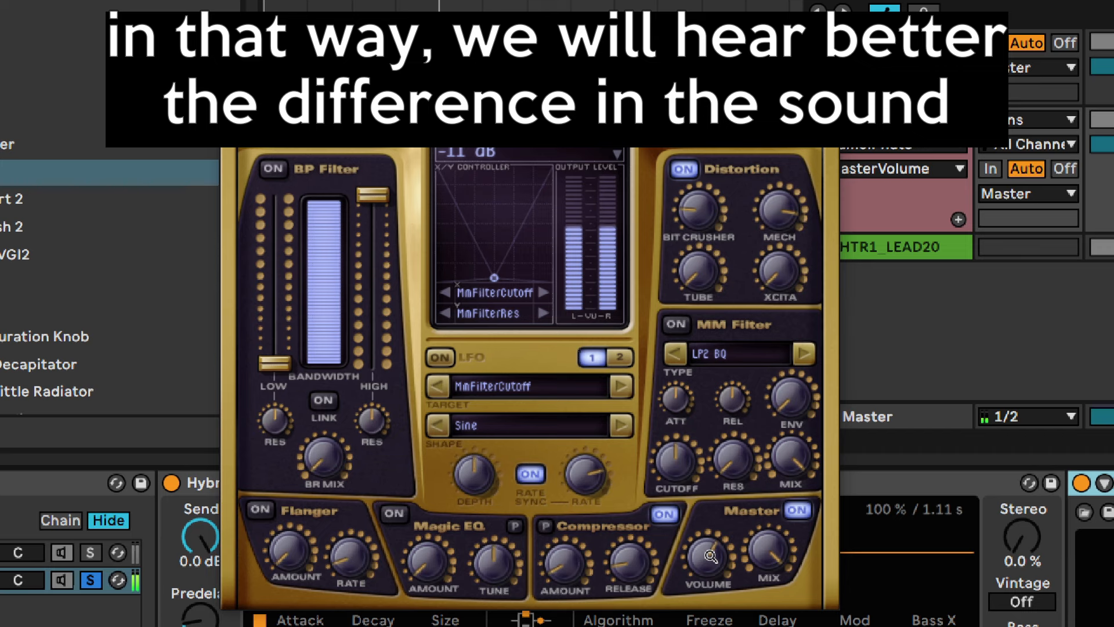
{"action": "scroll", "coordinate": [711, 556], "scroll_direction": "down", "scroll_amount": 1}
Close the CamelPhat3 window and bypass and re-enable the plug-in to compare the reverb with and without distortion.
{"action": "left_click", "coordinate": [820, 36]}
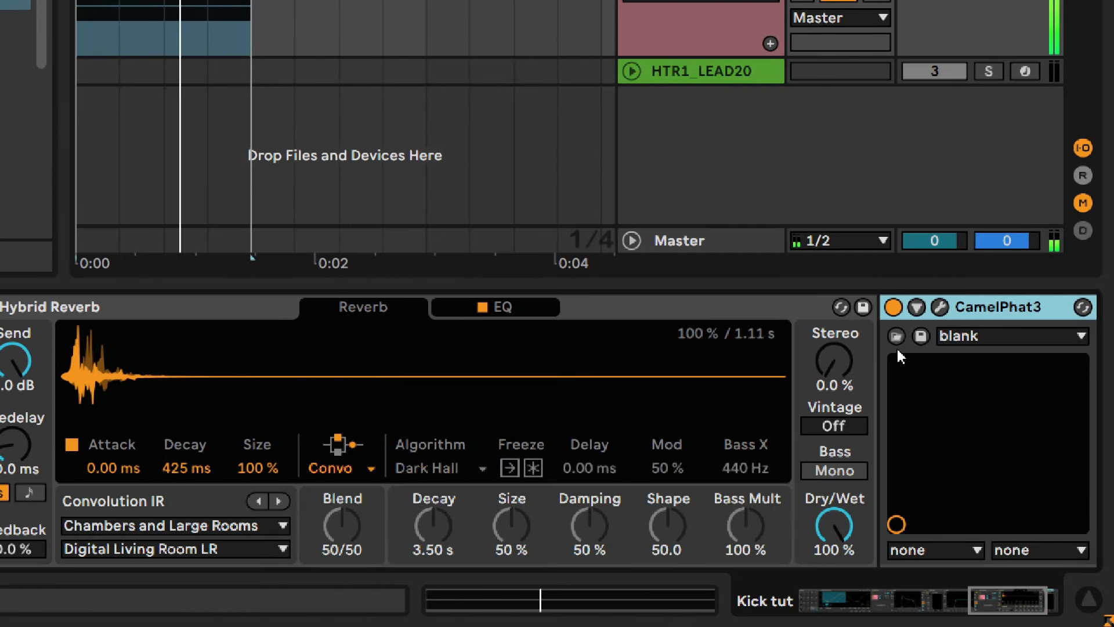
{"action": "left_click", "coordinate": [1081, 481]}
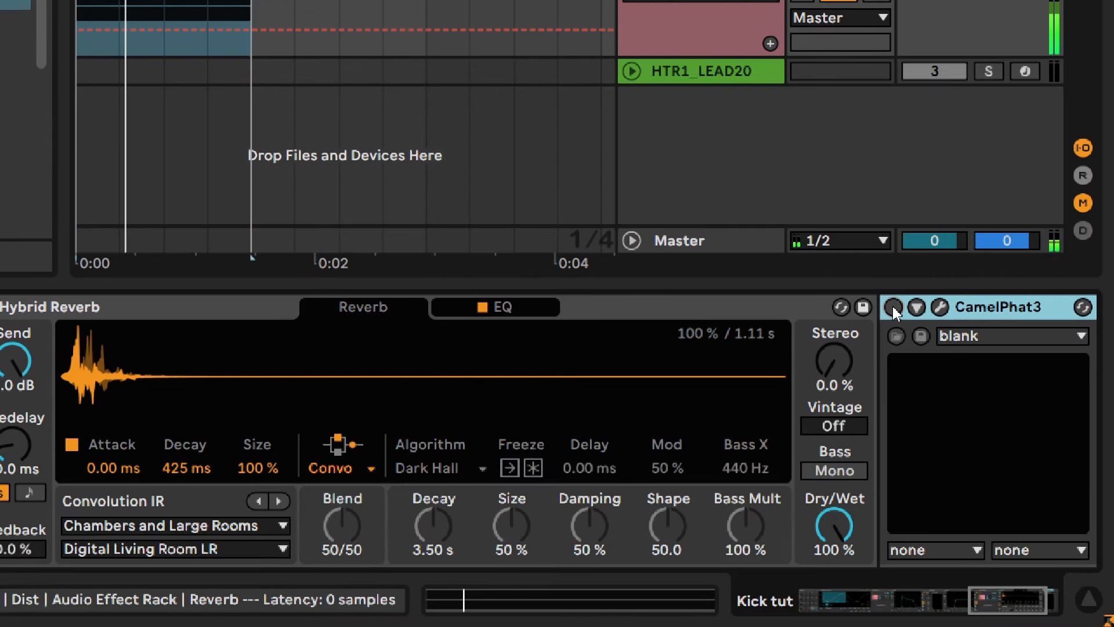
{"action": "left_click", "coordinate": [893, 305]}
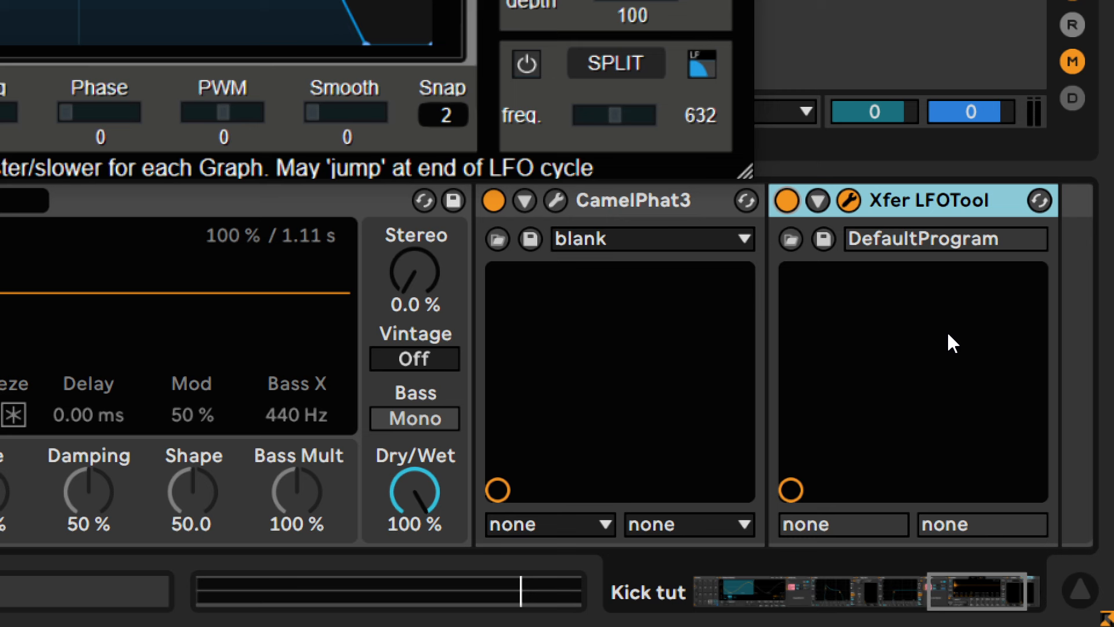
Play the soloed reverb and bypass LFOTool to compare the sound with and without the volume fade-out.
{"action": "left_click", "coordinate": [862, 261]}
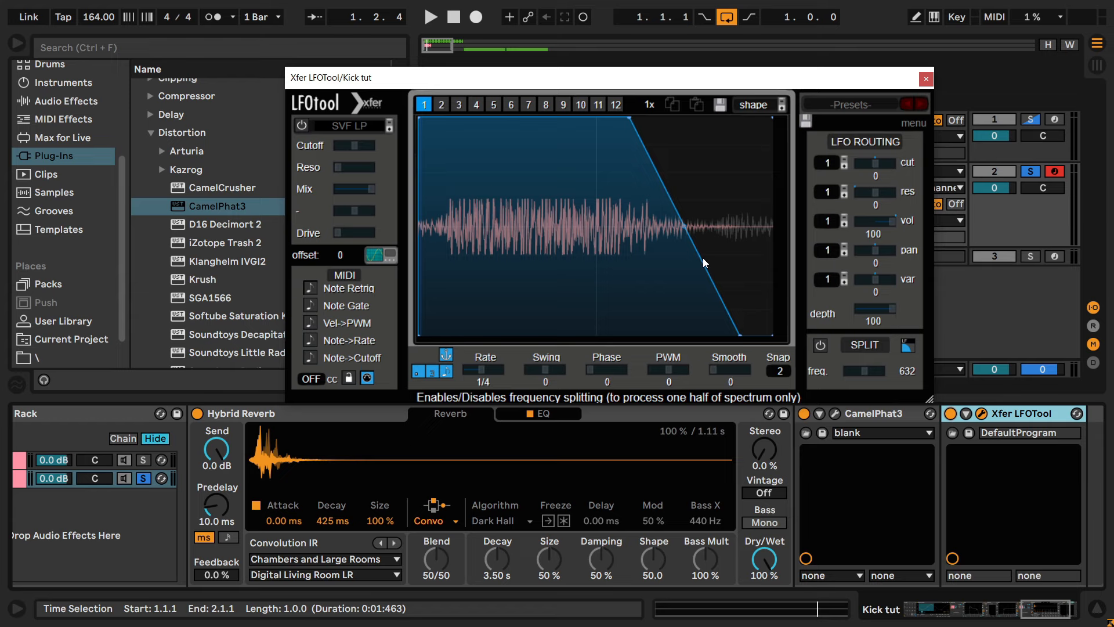
{"action": "key", "text": "space"}
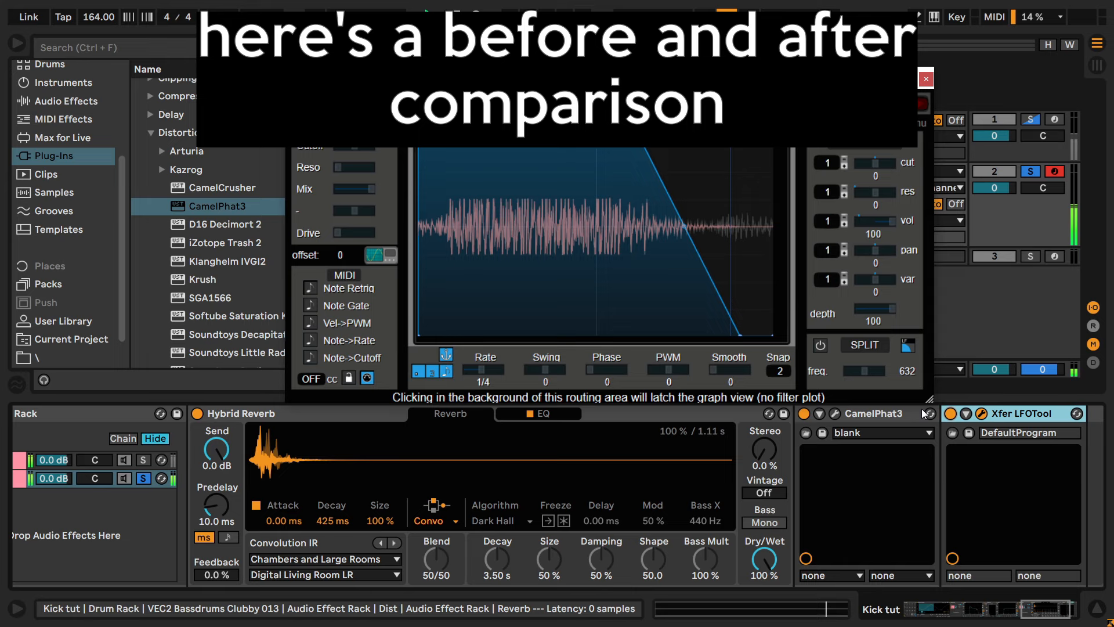
{"action": "left_click", "coordinate": [951, 414]}
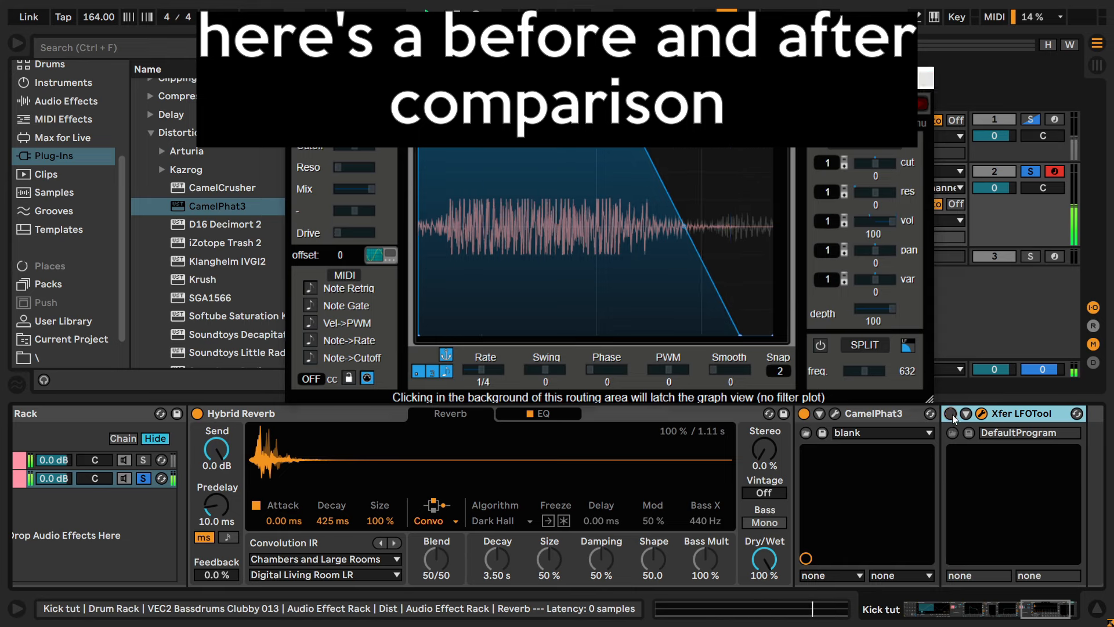
Solo the Dry chain along with the Reverb chain and compare the combined sound with LFOTool off and on.
{"action": "scroll", "coordinate": [957, 576], "scroll_direction": "left", "scroll_amount": 3}
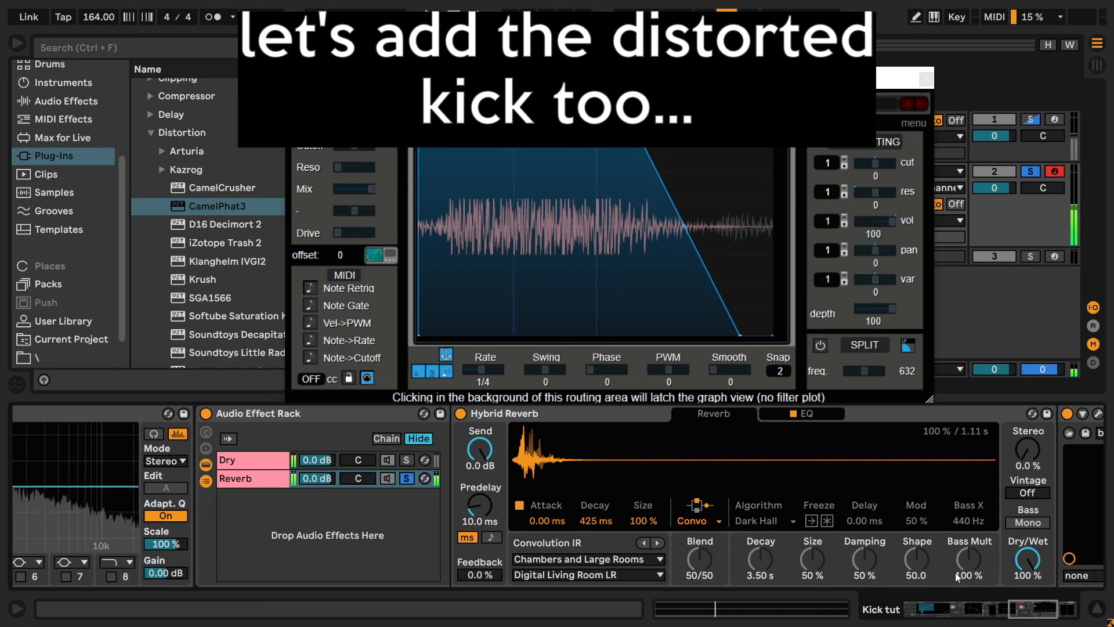
{"action": "left_click", "coordinate": [406, 460]}
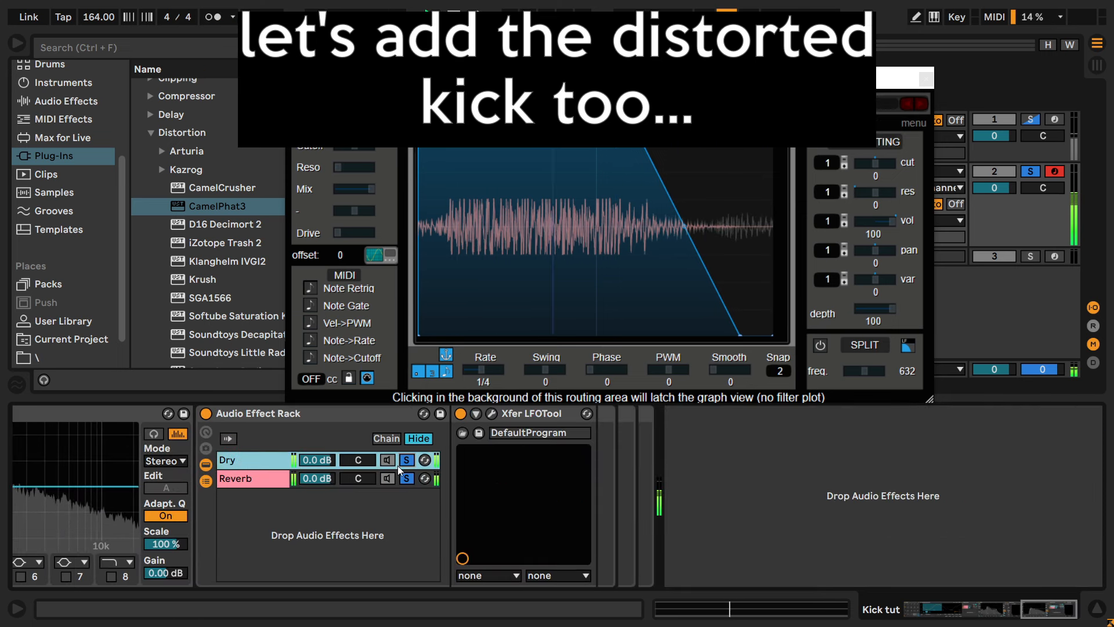
{"action": "left_click", "coordinate": [269, 478]}
{"action": "scroll", "coordinate": [1026, 463], "scroll_direction": "right", "scroll_amount": 2}
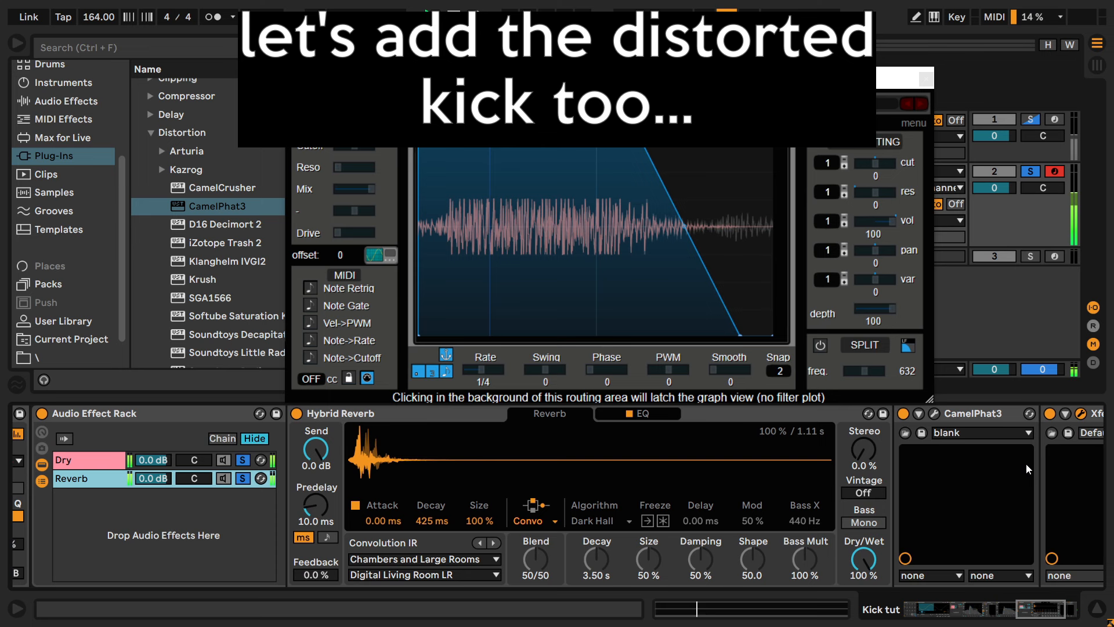
{"action": "left_click", "coordinate": [1051, 414]}
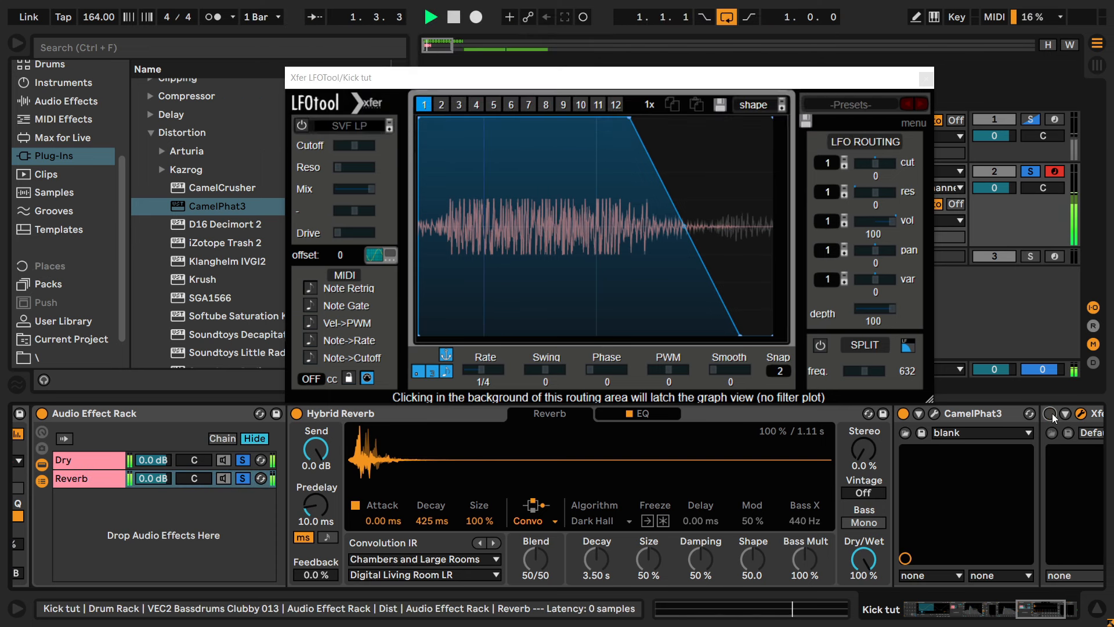
{"action": "left_click", "coordinate": [1053, 413]}
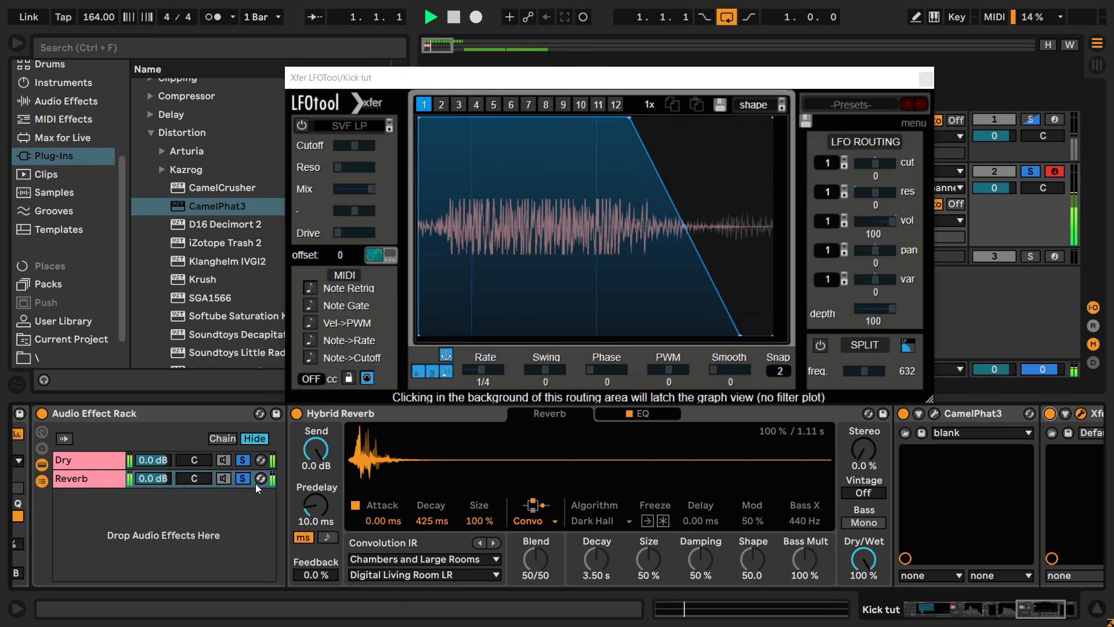
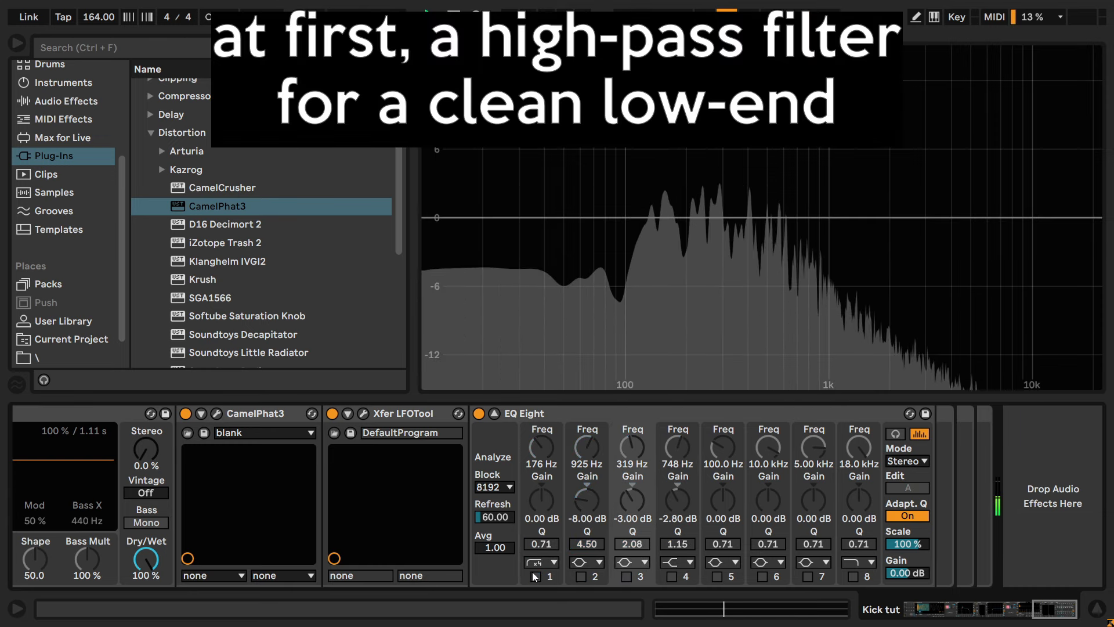
Enable EQ Eight's band 1 high-pass at 176 Hz and band 2 cut of -8 dB at 925 Hz, comparing band 2 off and on.
{"action": "left_click", "coordinate": [534, 576]}
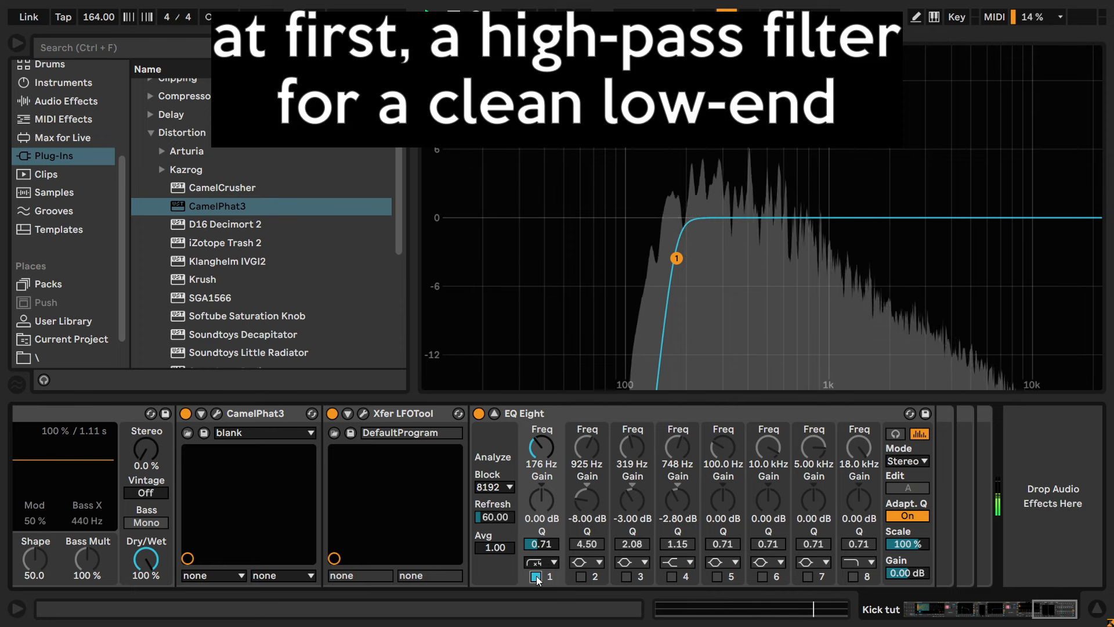
{"action": "left_click", "coordinate": [581, 576]}
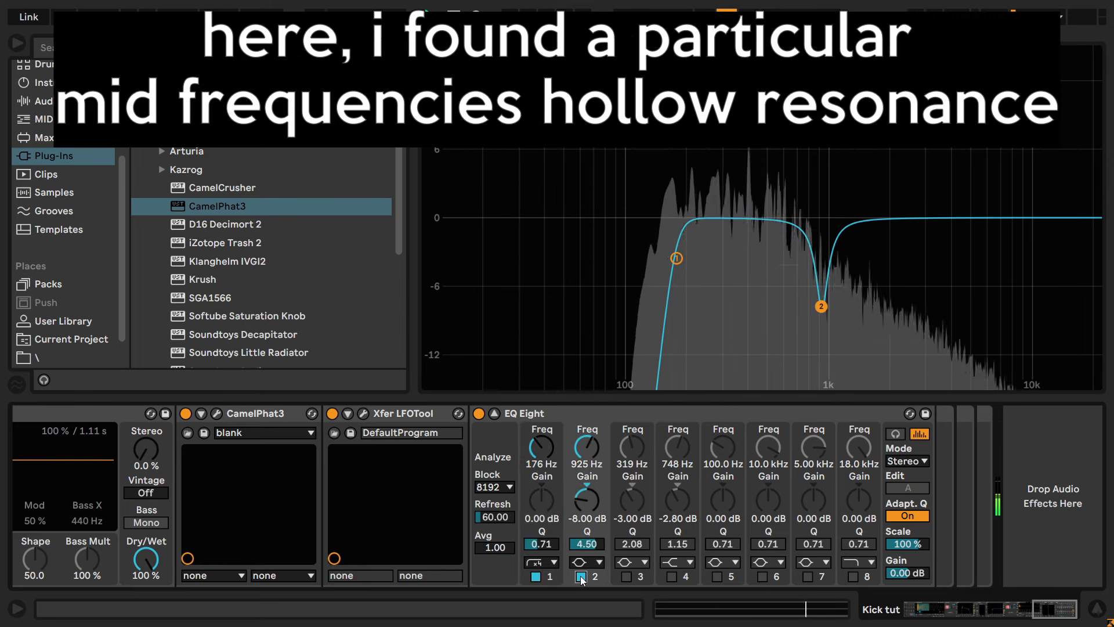
{"action": "left_click", "coordinate": [581, 577]}
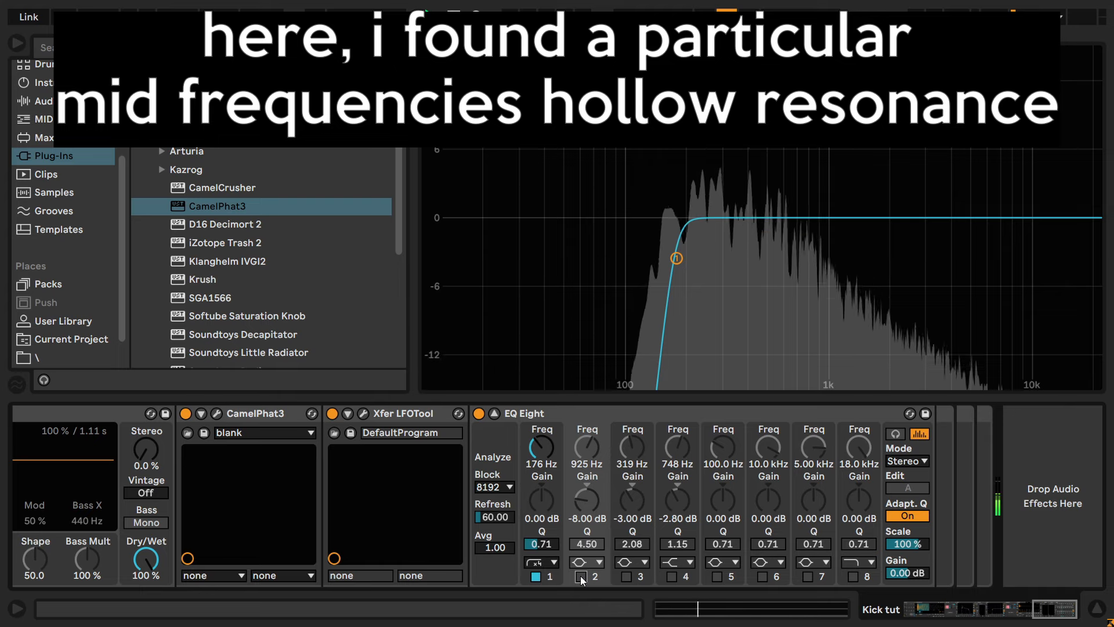
{"action": "left_click", "coordinate": [581, 577]}
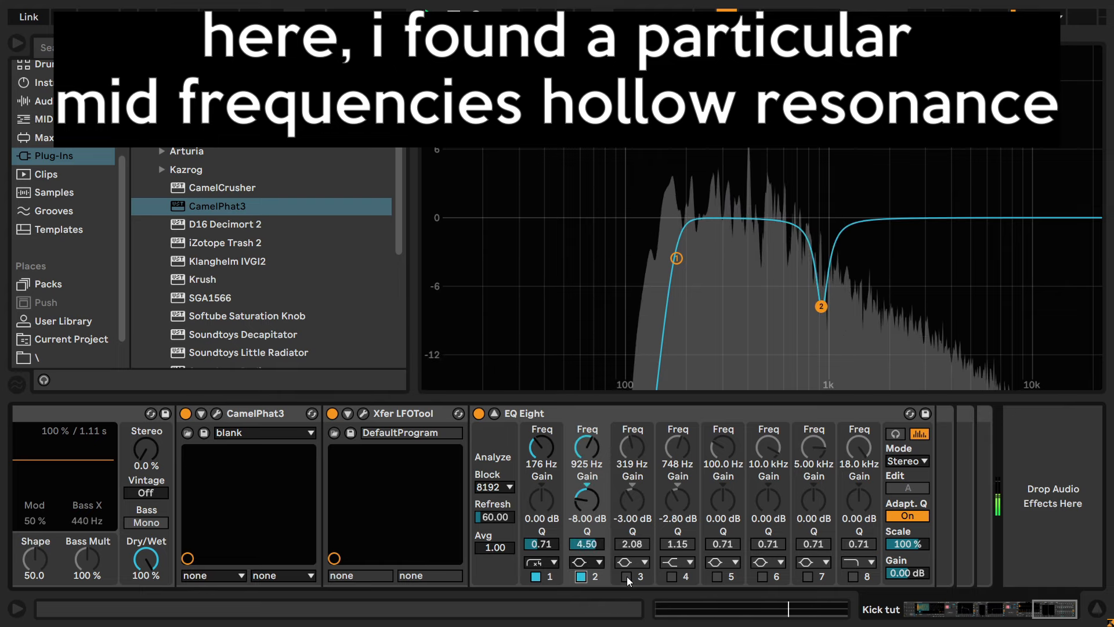
Enable EQ Eight's band 3 cut of -3 dB at 319 Hz and band 4 high shelf of -2.8 dB at 748 Hz, comparing each off and on.
{"action": "left_click", "coordinate": [627, 576]}
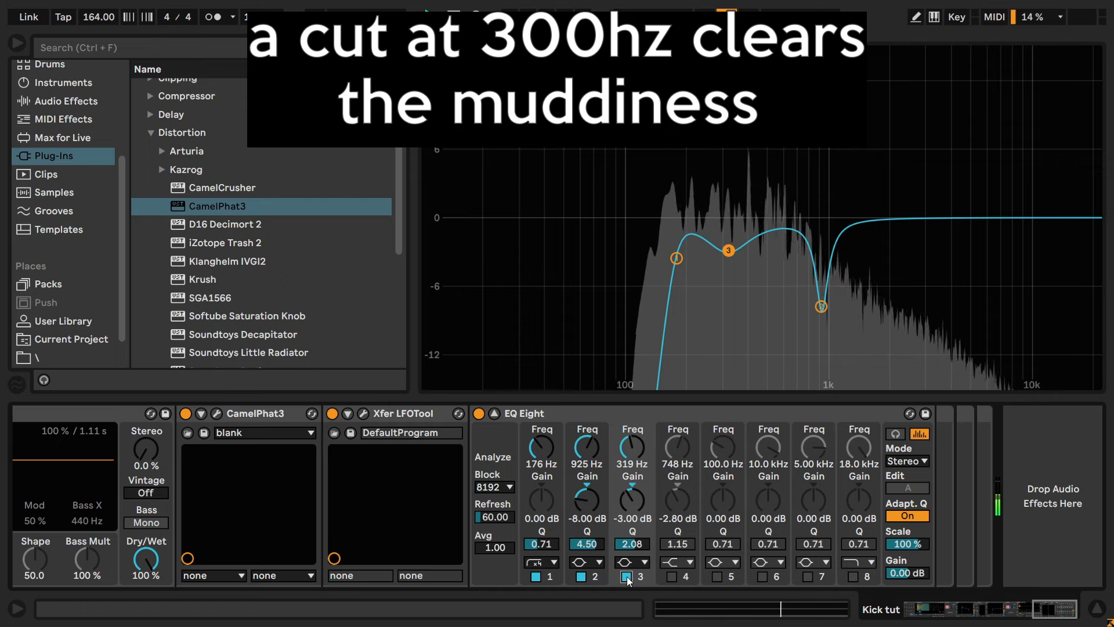
{"action": "left_click", "coordinate": [627, 576]}
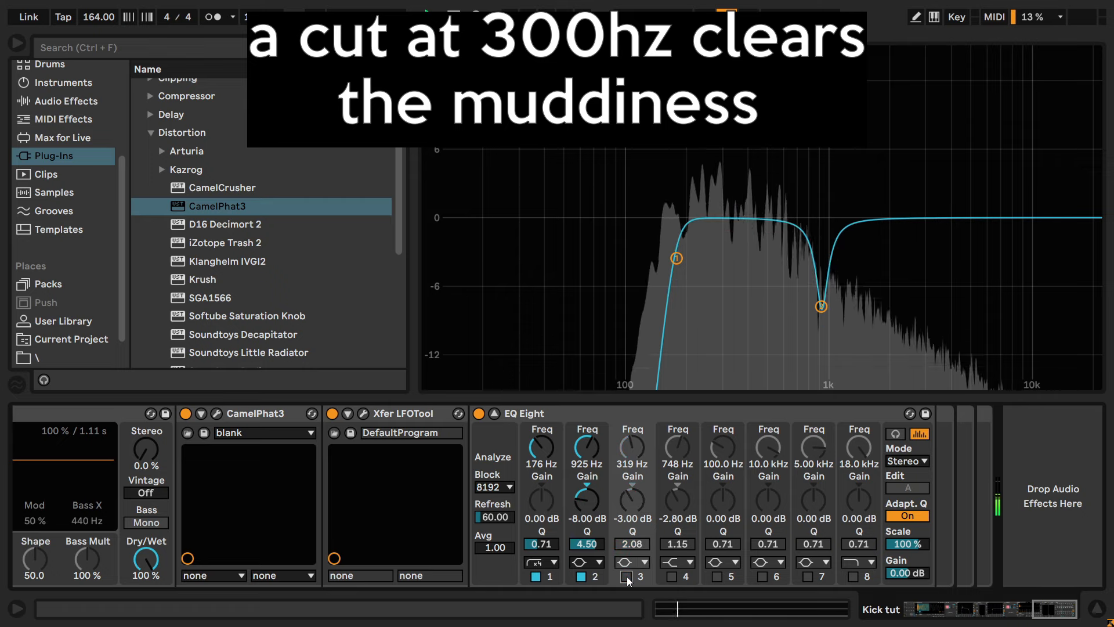
{"action": "left_click", "coordinate": [627, 577]}
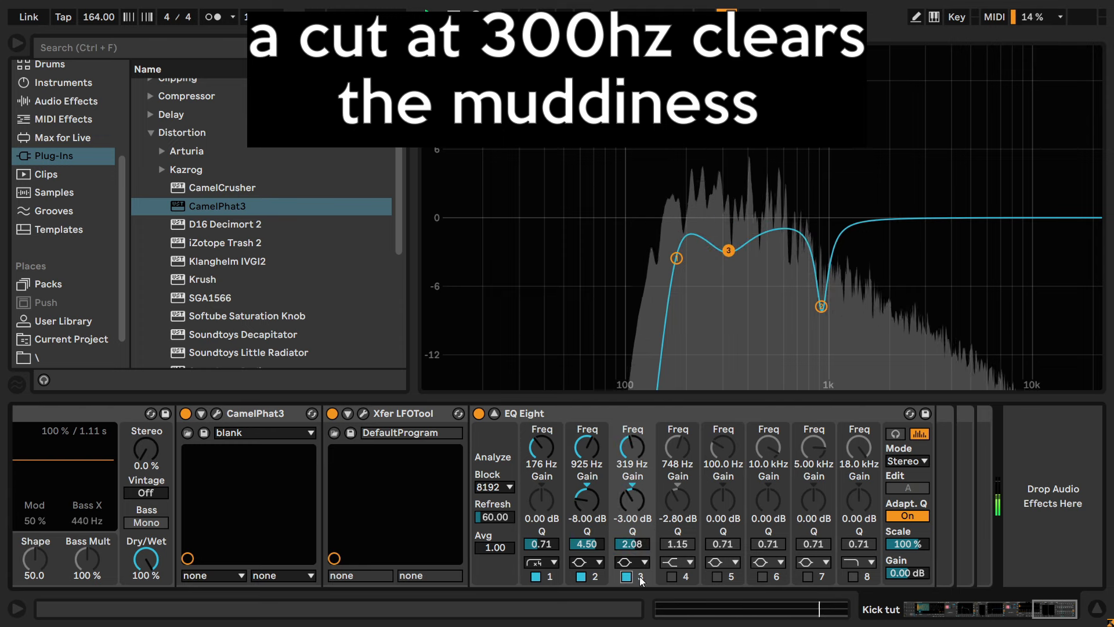
{"action": "left_click", "coordinate": [671, 576]}
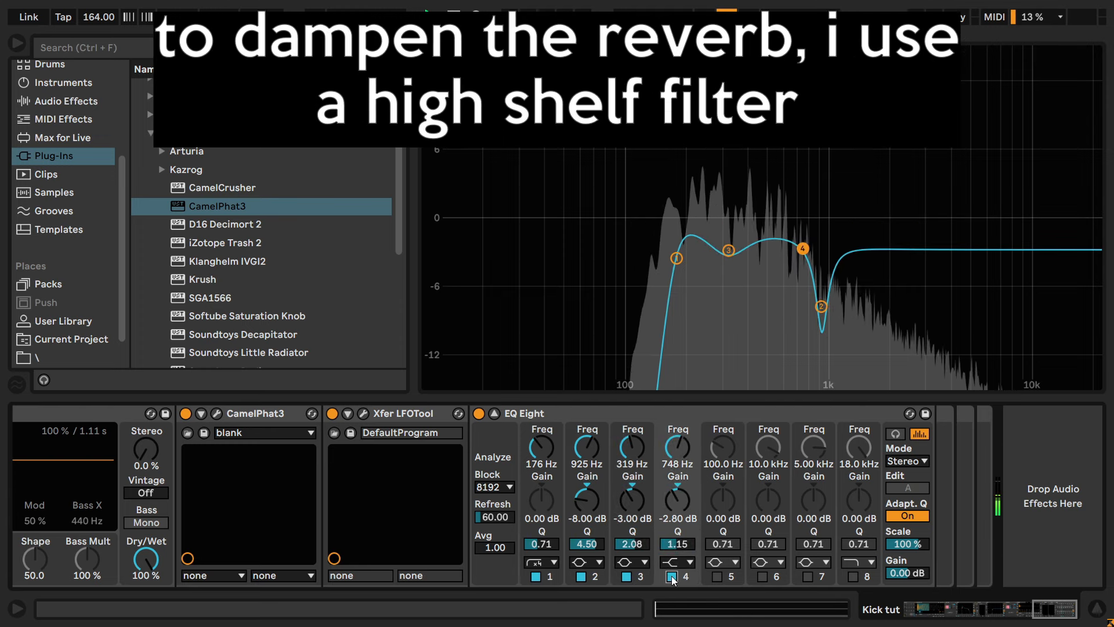
{"action": "left_click", "coordinate": [672, 576]}
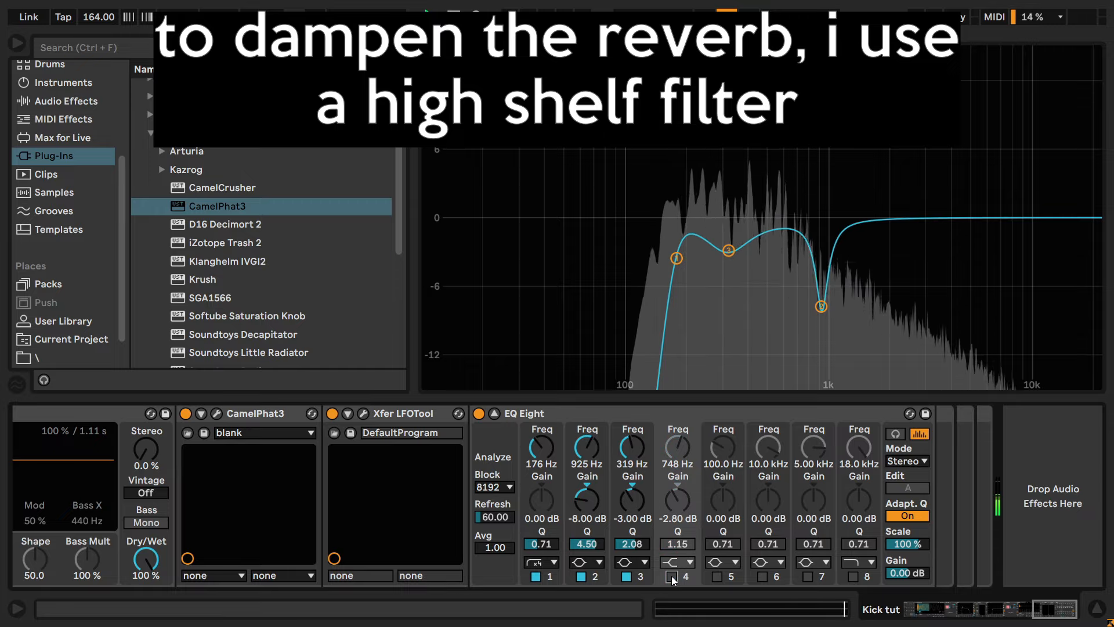
{"action": "left_click", "coordinate": [672, 576]}
Unsolo the Reverb chain in the Audio Effect Rack and lower its volume to about -11.7 dB.
{"action": "left_click_drag", "start_coordinate": [1043, 607], "coordinate": [997, 608]}
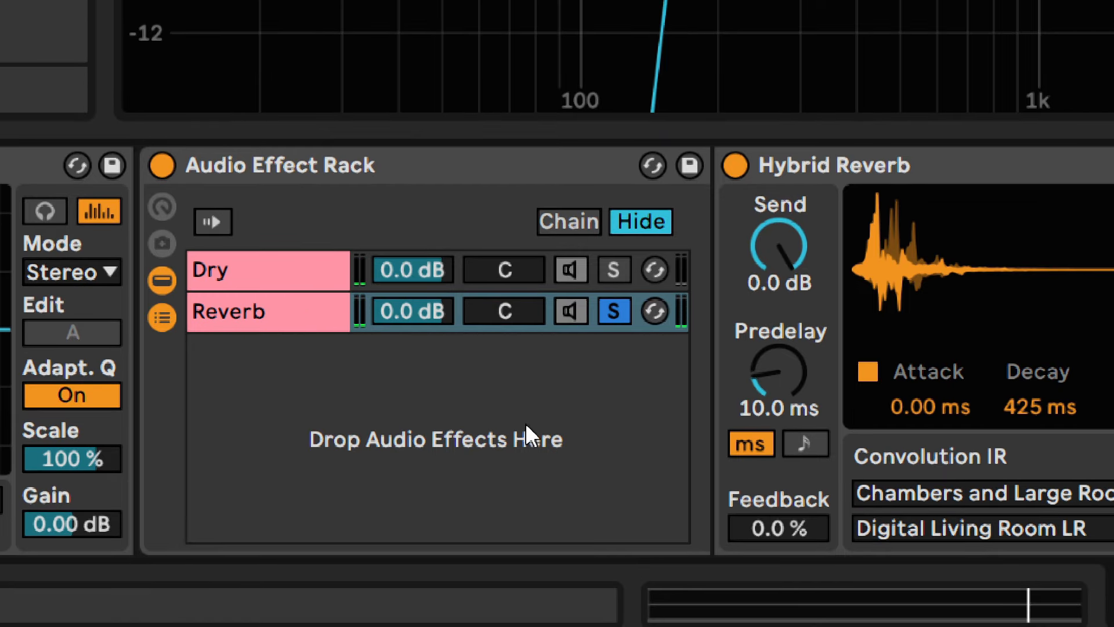
{"action": "left_click", "coordinate": [618, 306]}
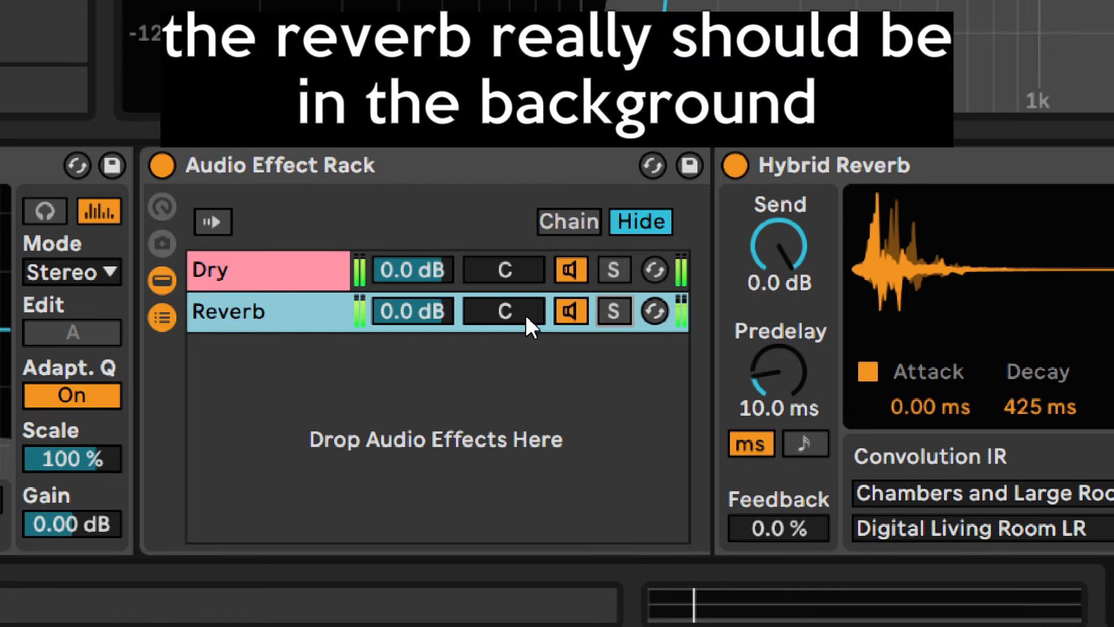
{"action": "left_click_drag", "start_coordinate": [440, 299], "coordinate": [444, 322]}
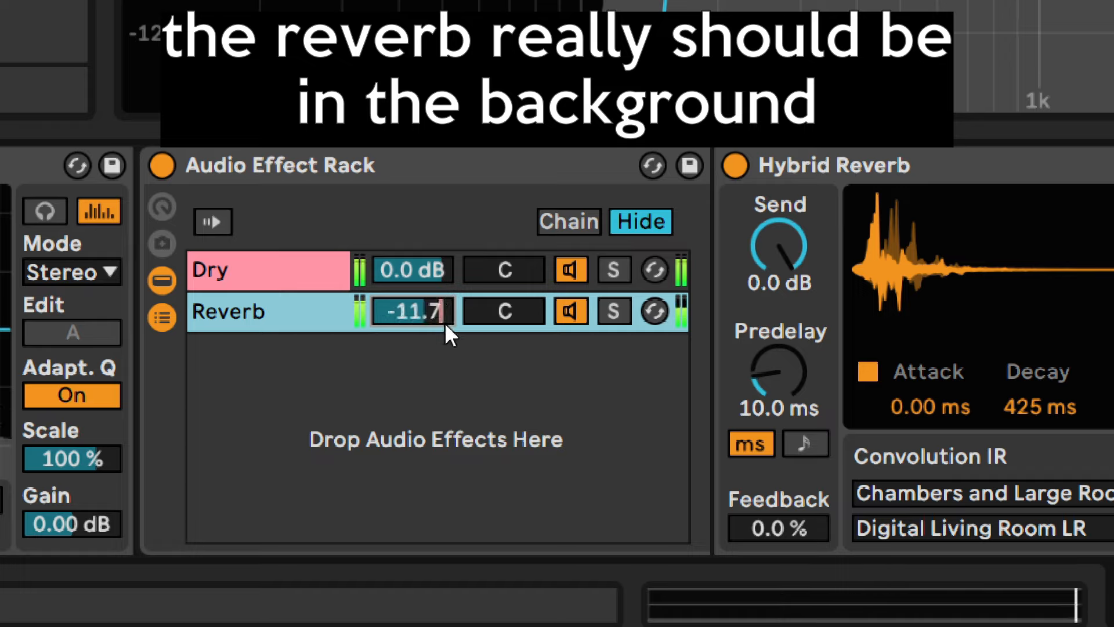
Compare the kick with the Reverb chain muted and active in the Audio Effect Rack, and unsolo the Reverb chain.
{"action": "left_click", "coordinate": [575, 314]}
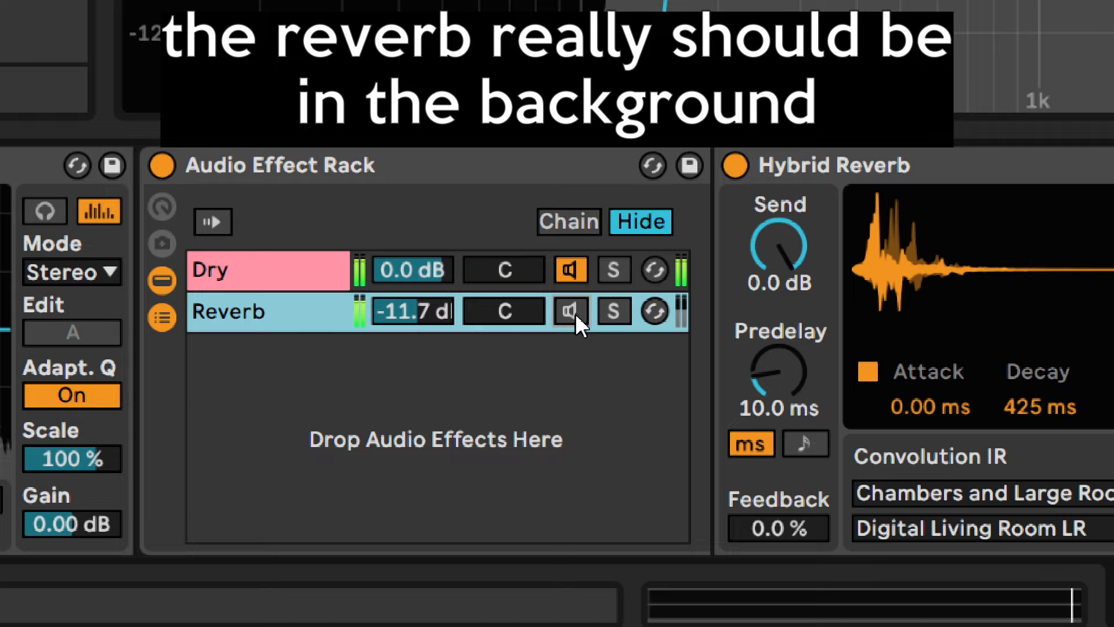
{"action": "left_click", "coordinate": [576, 313]}
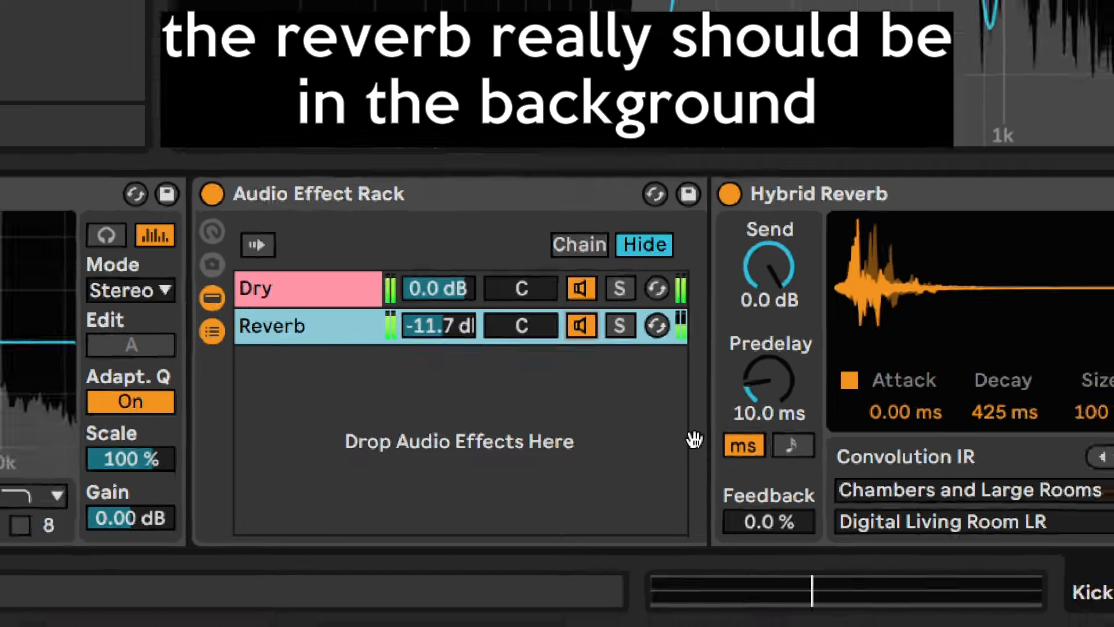
{"action": "left_click_drag", "start_coordinate": [1013, 610], "coordinate": [1037, 612]}
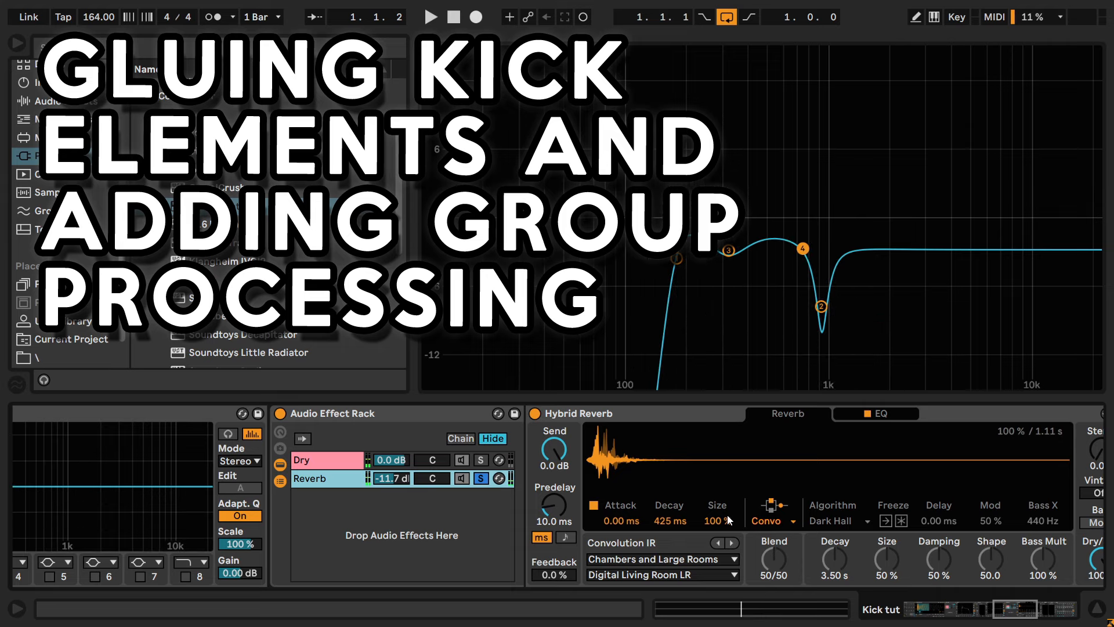
{"action": "left_click", "coordinate": [480, 478]}
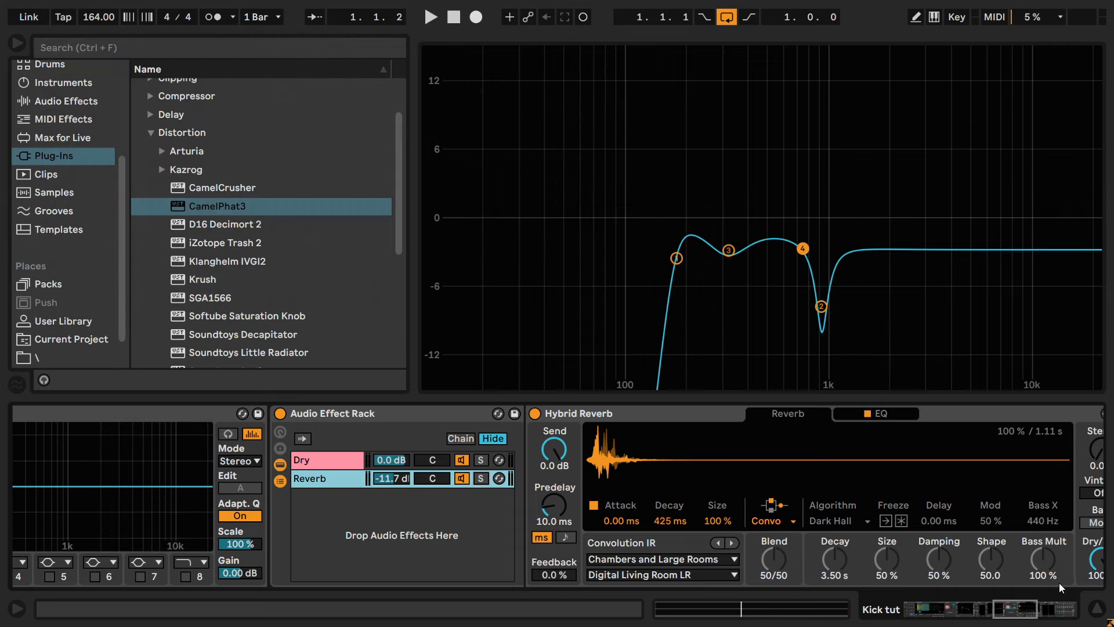
Add iZotope Trash 2 after the Drum Rack on the Kick tut track and move its window clear.
{"action": "left_click_drag", "start_coordinate": [1055, 606], "coordinate": [904, 587]}
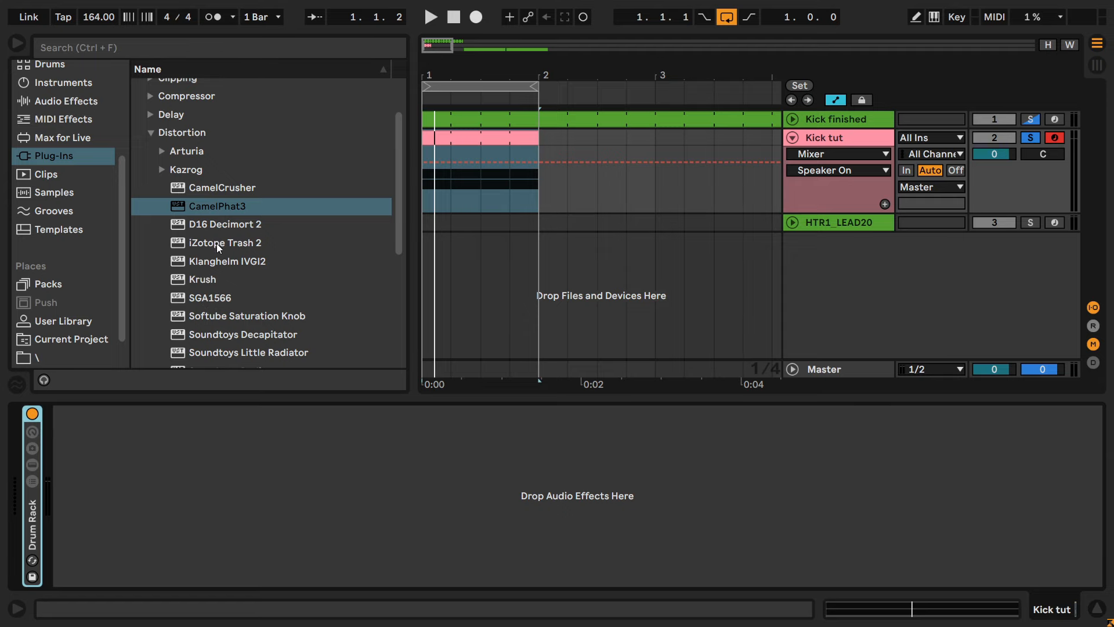
{"action": "left_click_drag", "start_coordinate": [219, 248], "coordinate": [427, 549]}
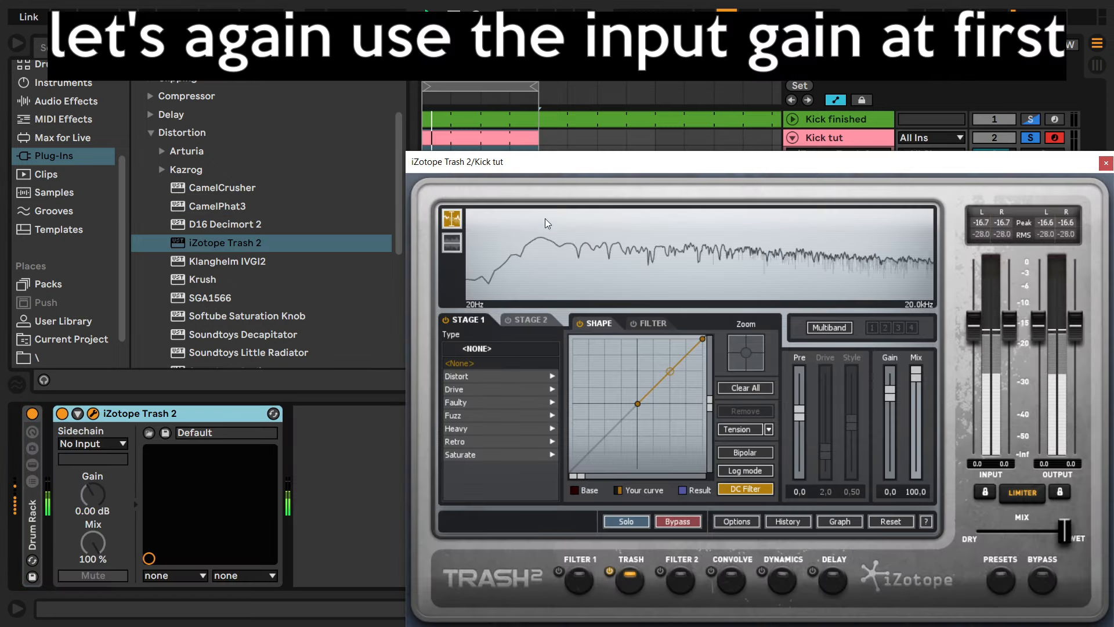
{"action": "left_click_drag", "start_coordinate": [548, 164], "coordinate": [342, 62]}
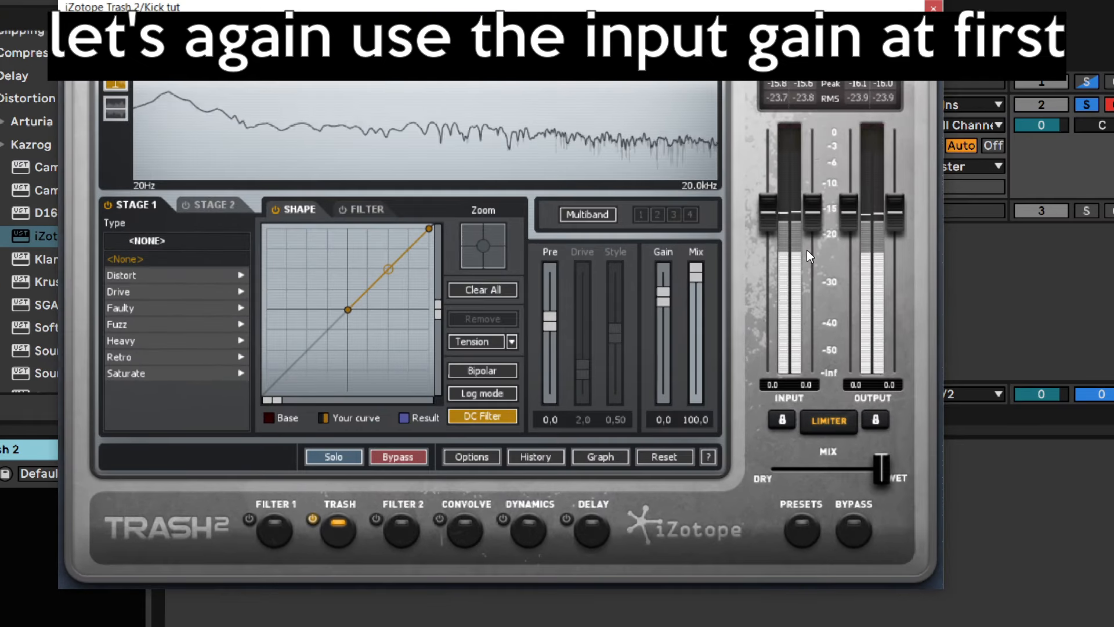
Raise the input gain of Trash 2 to +10 dB on both channels.
{"action": "left_click_drag", "start_coordinate": [781, 218], "coordinate": [771, 149]}
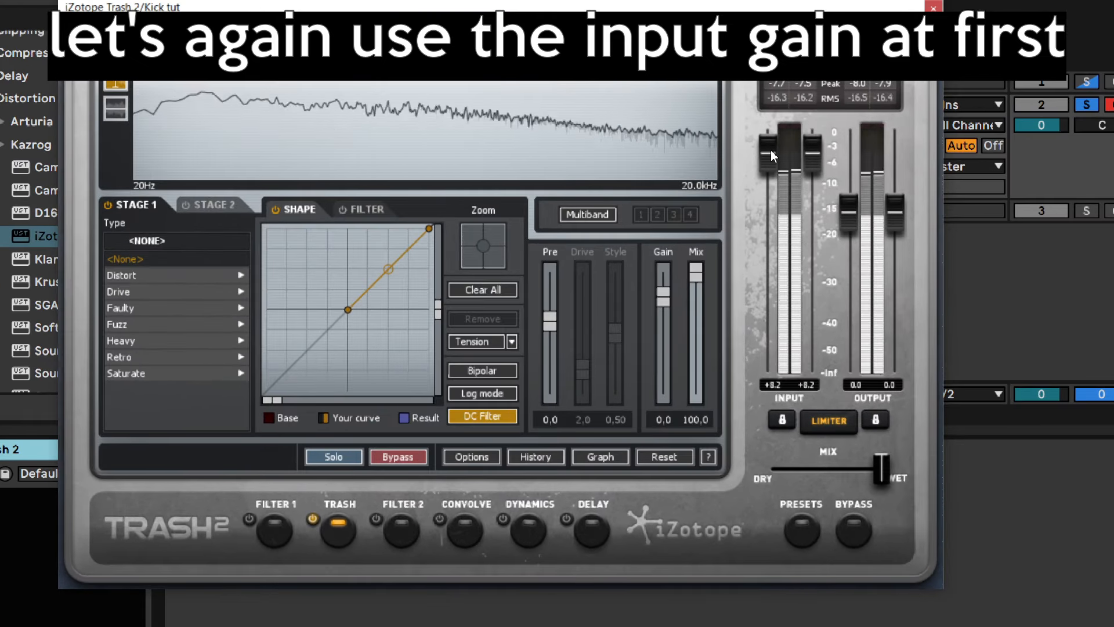
{"action": "left_click", "coordinate": [778, 385]}
{"action": "type", "text": "10"}
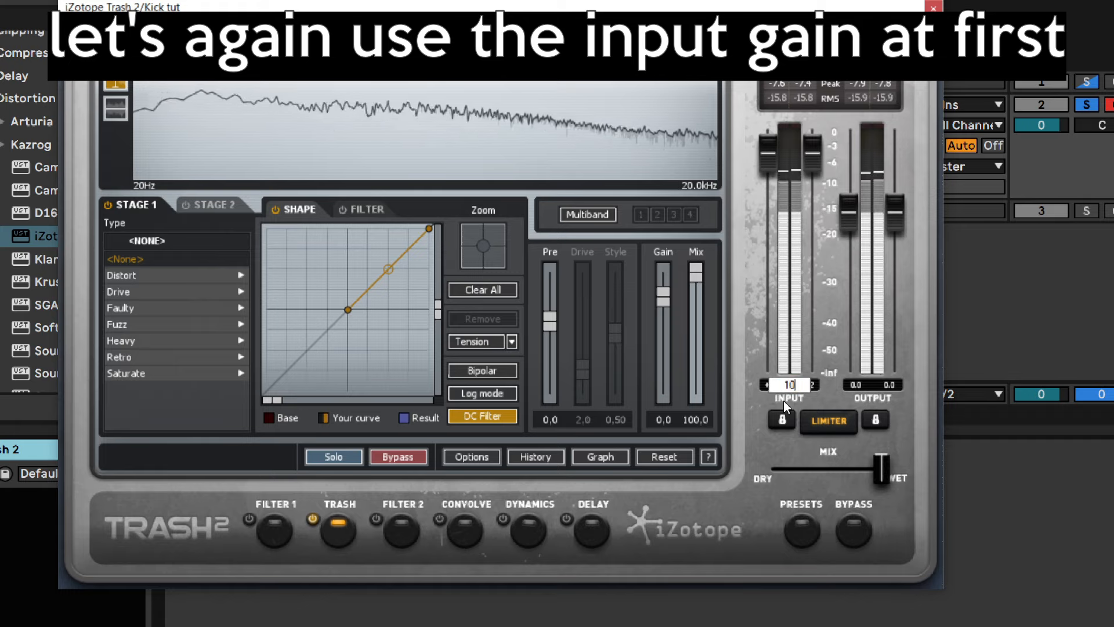
{"action": "key", "text": "Return"}
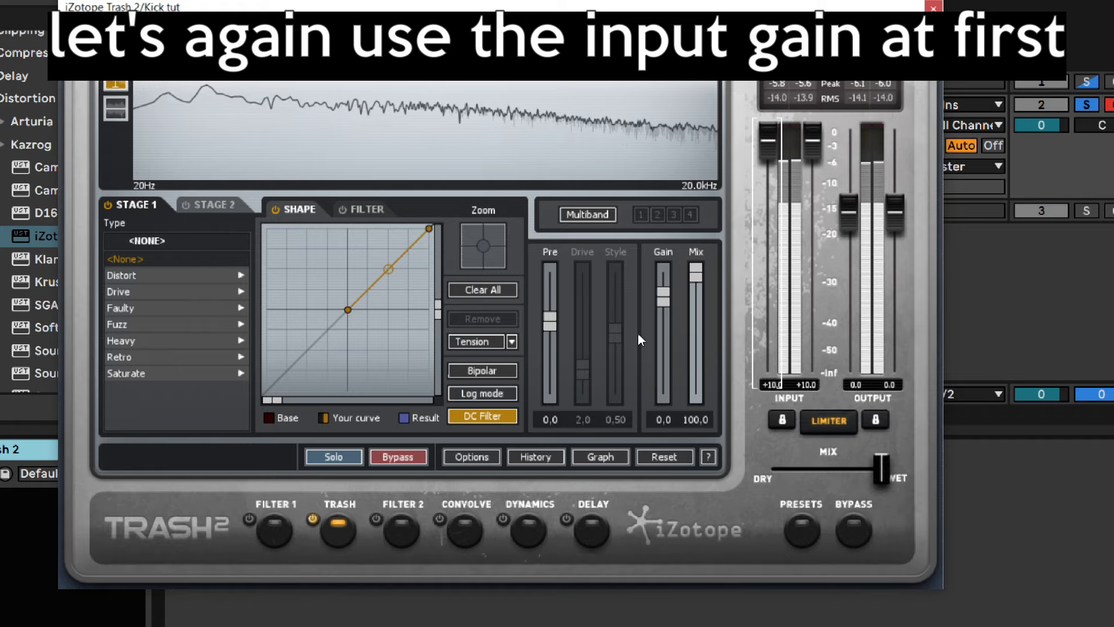
Audition the Clip Control, Elastic Trash and Sandpaper distortions for Stage 1 and choose Blues Driver from the Distort category.
{"action": "left_click", "coordinate": [127, 275]}
{"action": "left_click", "coordinate": [155, 308]}
{"action": "left_click", "coordinate": [145, 357]}
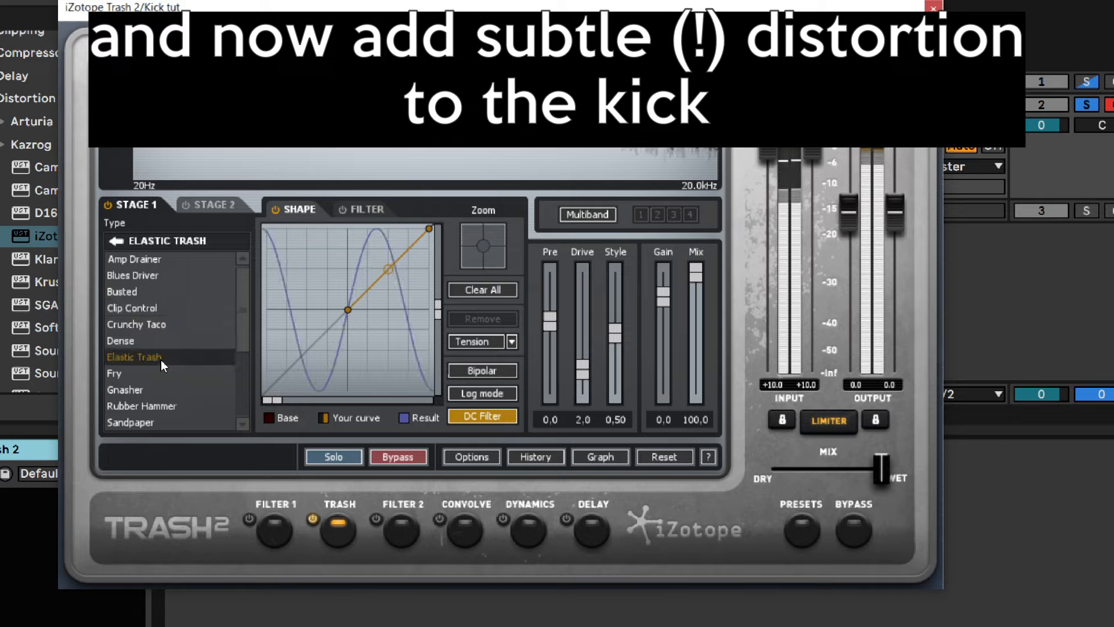
{"action": "left_click", "coordinate": [156, 423]}
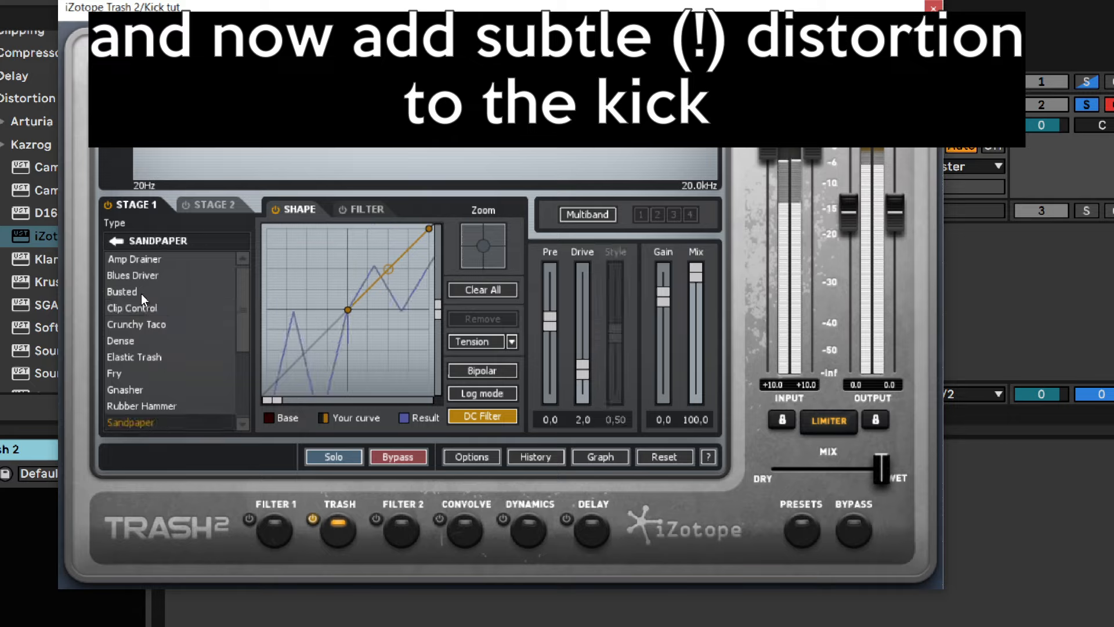
{"action": "left_click", "coordinate": [145, 275]}
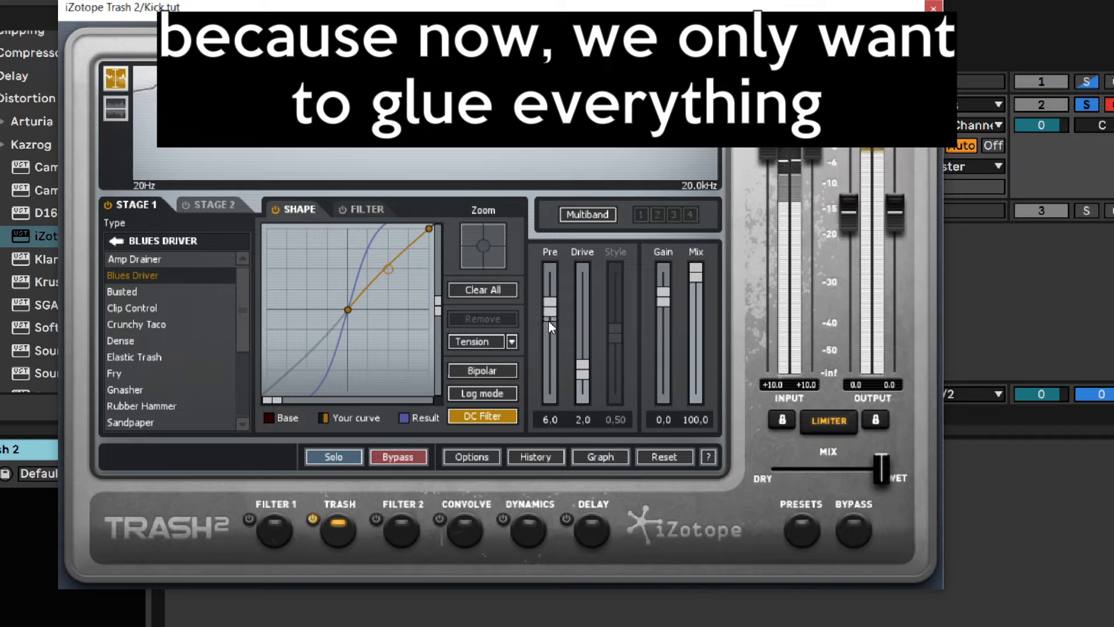
Set Stage 1's Pre gain to 2.3 and its Drive to 2.9.
{"action": "double_click", "coordinate": [554, 421]}
{"action": "type", "text": "2,3"}
{"action": "key", "text": "Return"}
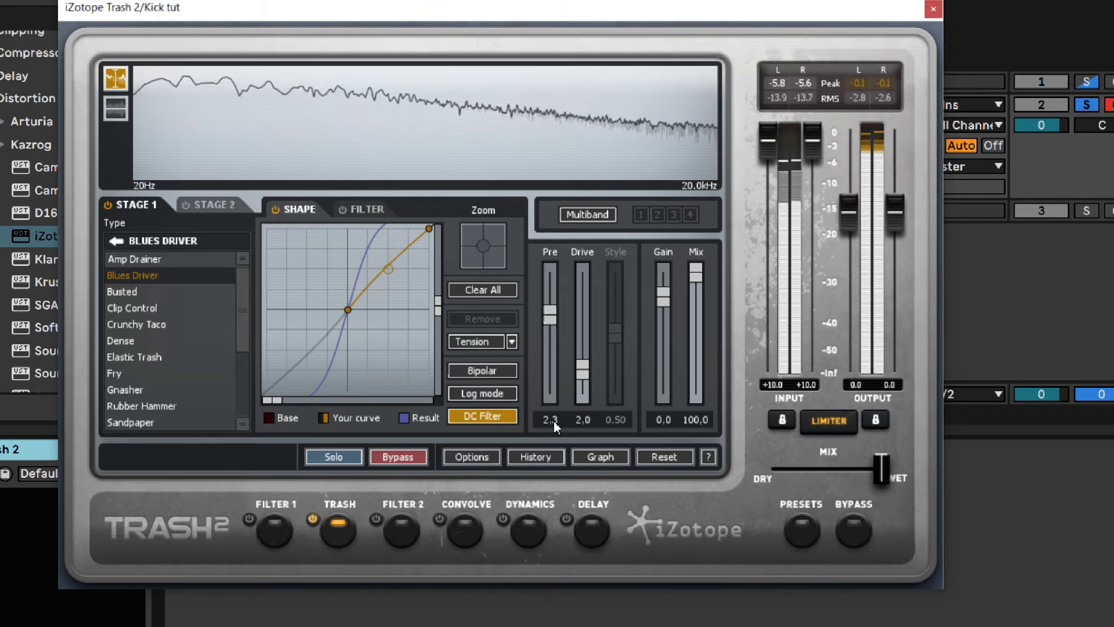
{"action": "scroll", "coordinate": [583, 377], "scroll_direction": "up", "scroll_amount": 3}
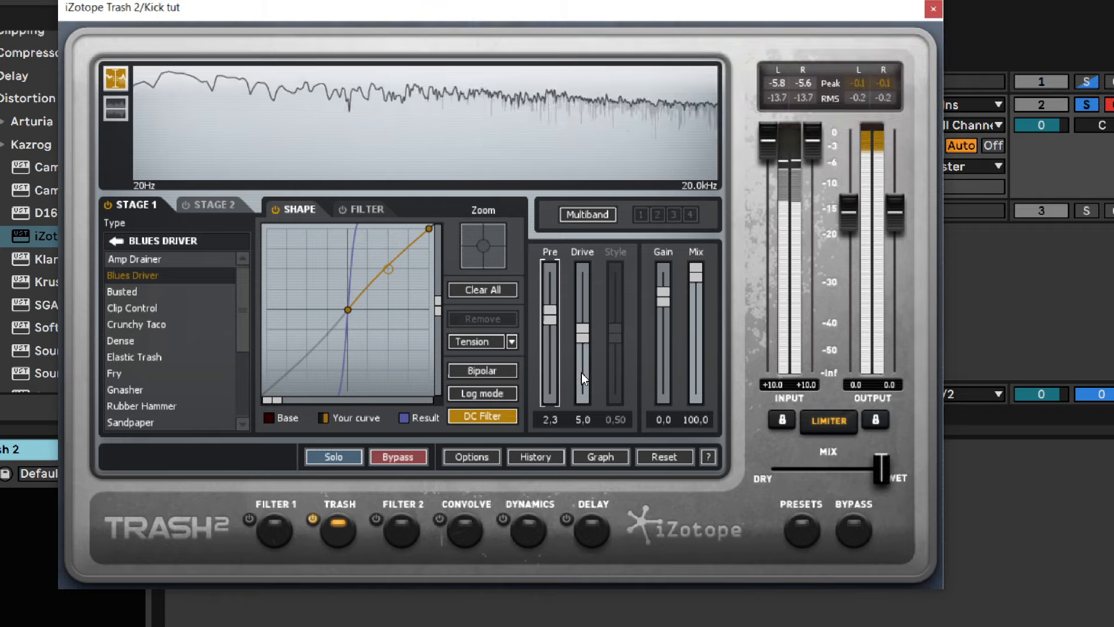
{"action": "scroll", "coordinate": [583, 378], "scroll_direction": "down", "scroll_amount": 1}
{"action": "scroll", "coordinate": [583, 378], "scroll_direction": "down", "scroll_amount": 1}
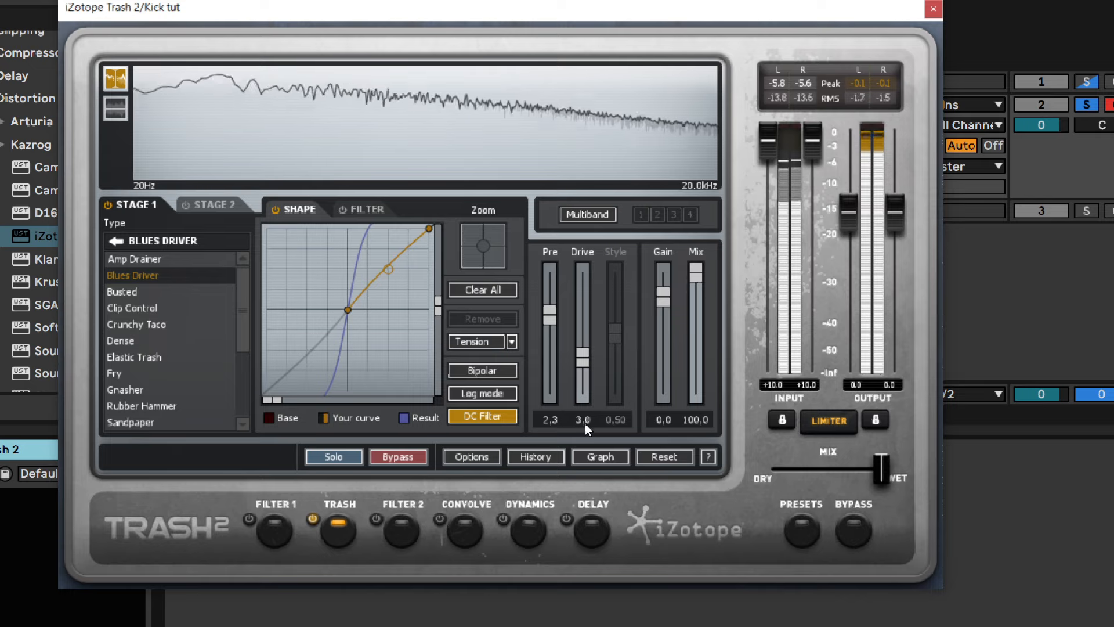
{"action": "scroll", "coordinate": [586, 423], "scroll_direction": "down", "scroll_amount": 1}
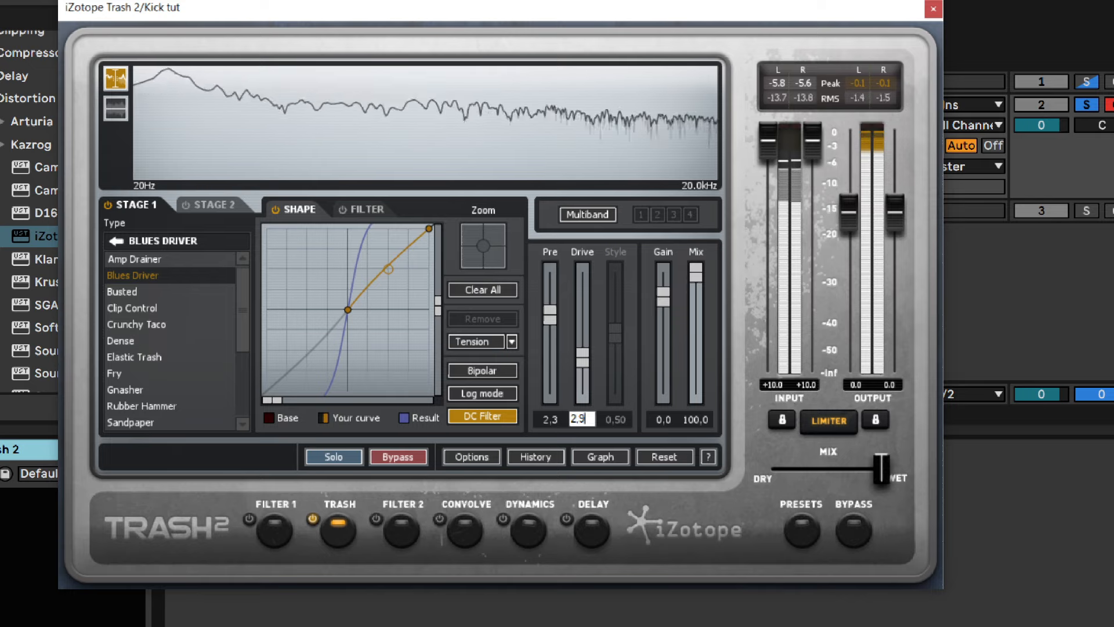
Blend the distortion with Stage 1's Mix at 28 and set the Trash 2 output gain to -16.8 dB.
{"action": "left_click_drag", "start_coordinate": [696, 270], "coordinate": [690, 359]}
{"action": "scroll", "coordinate": [695, 421], "scroll_direction": "down", "scroll_amount": 2}
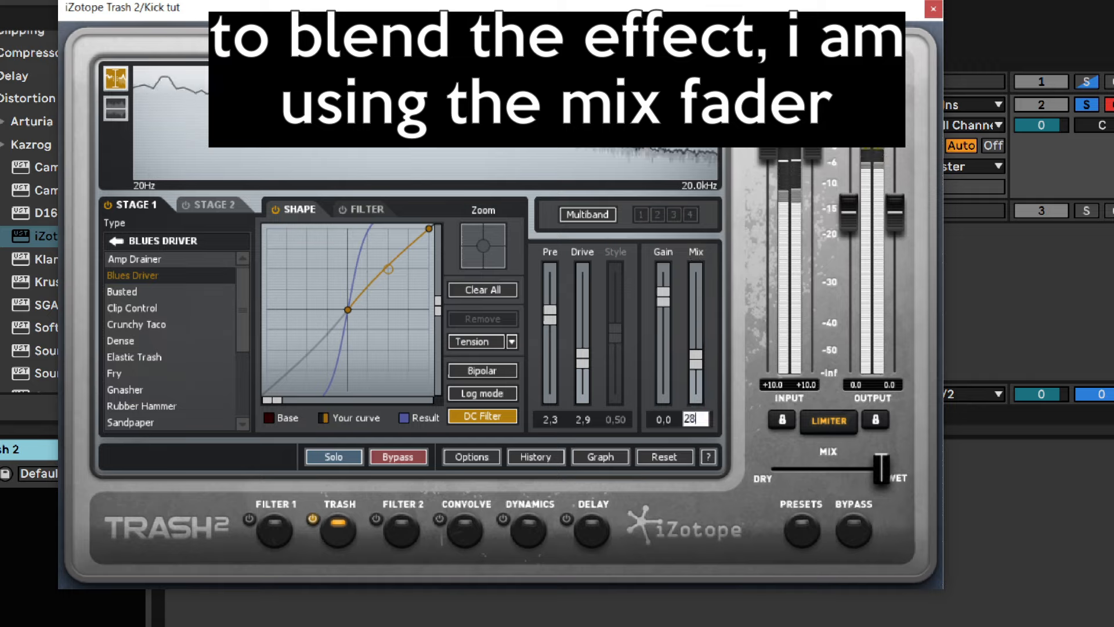
{"action": "double_click", "coordinate": [855, 385]}
{"action": "type", "text": "-1"}
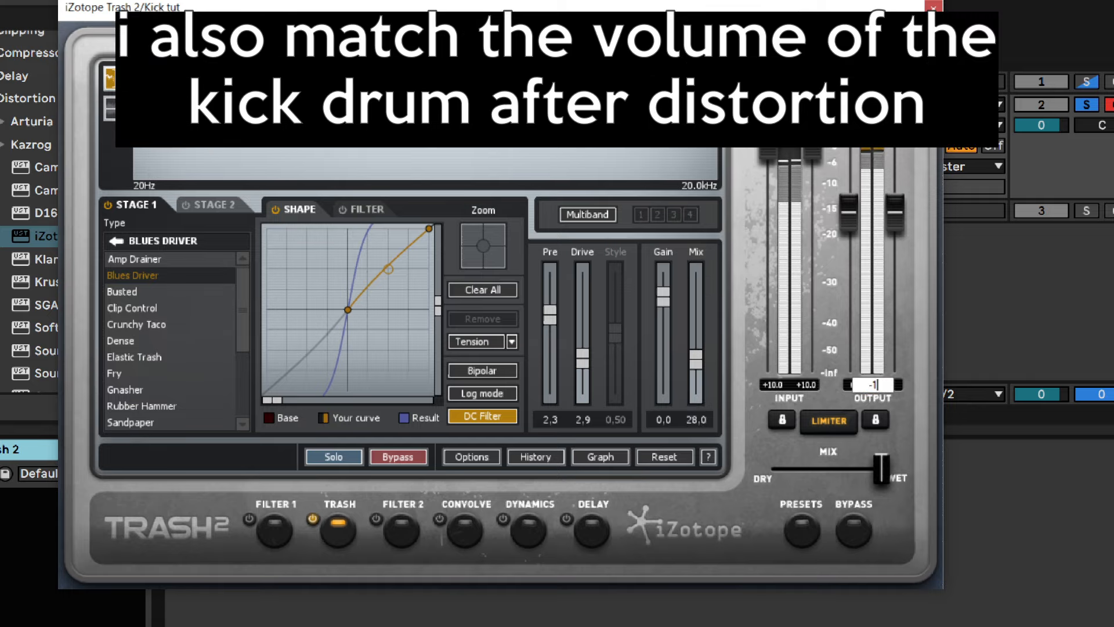
{"action": "type", "text": "6,8"}
{"action": "key", "text": "Return"}
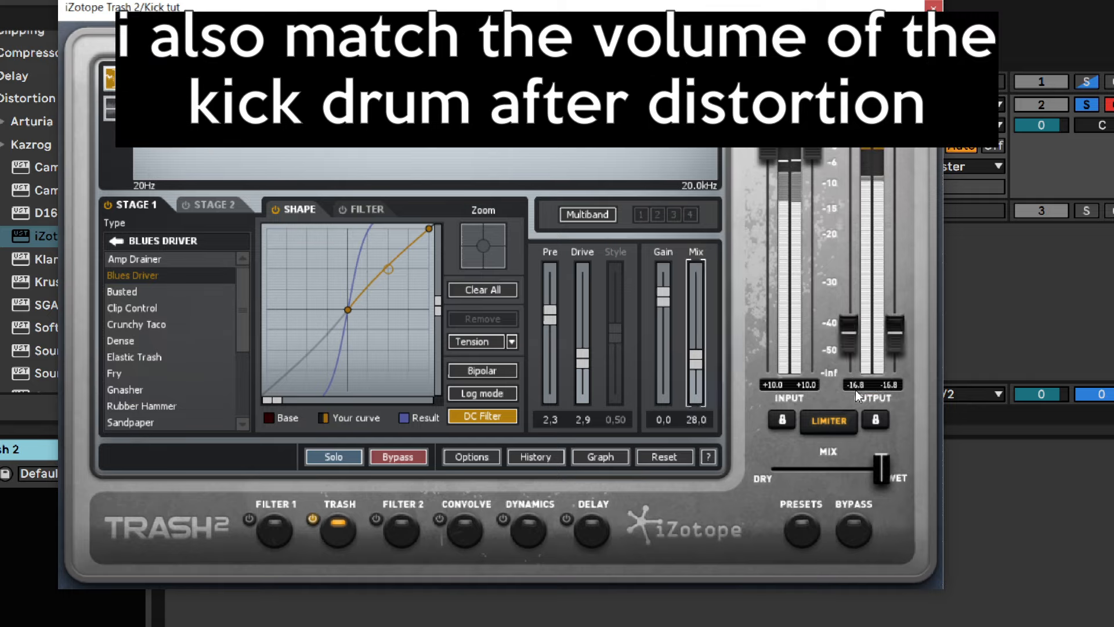
Play the kick and compare it with Trash 2 bypassed and active, leave it active and close the plug-in window.
{"action": "left_click", "coordinate": [853, 529]}
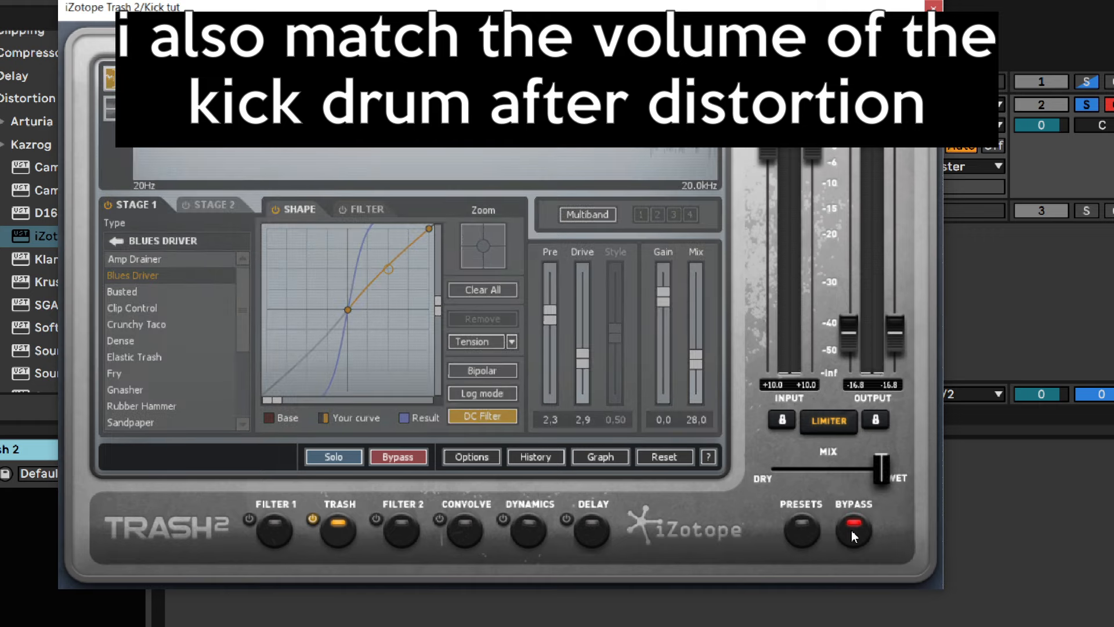
{"action": "left_click", "coordinate": [852, 531]}
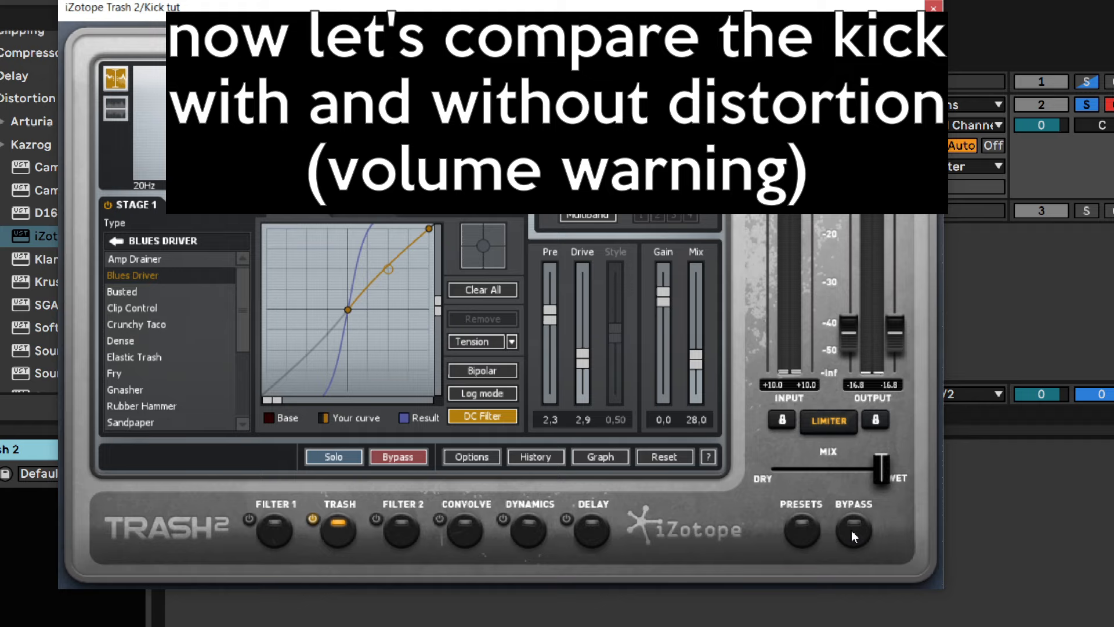
{"action": "key", "text": "space"}
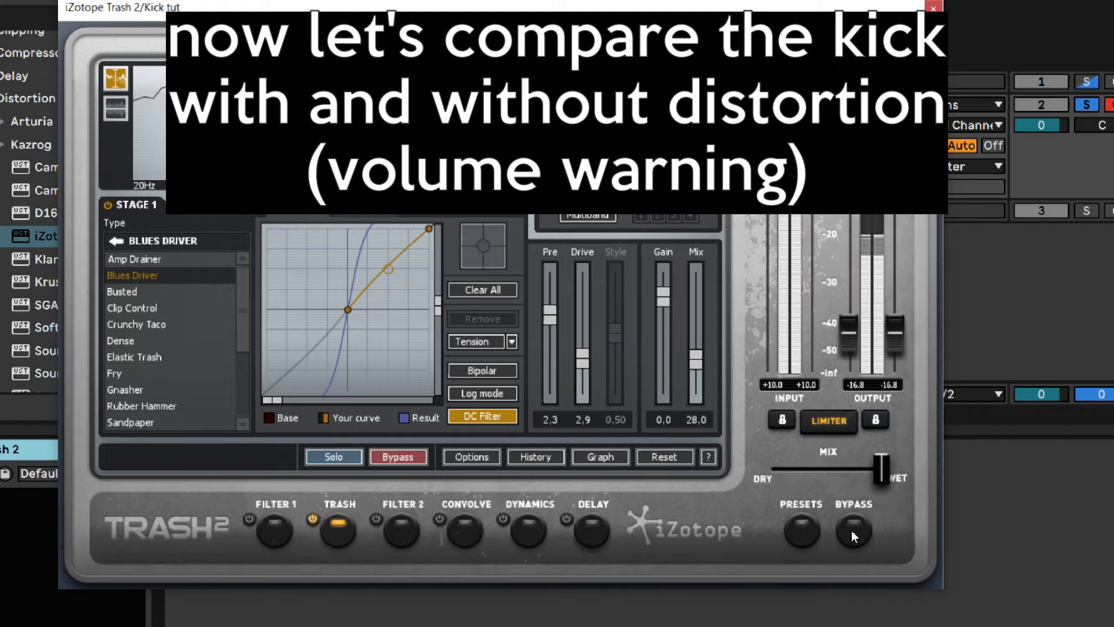
{"action": "left_click", "coordinate": [852, 531]}
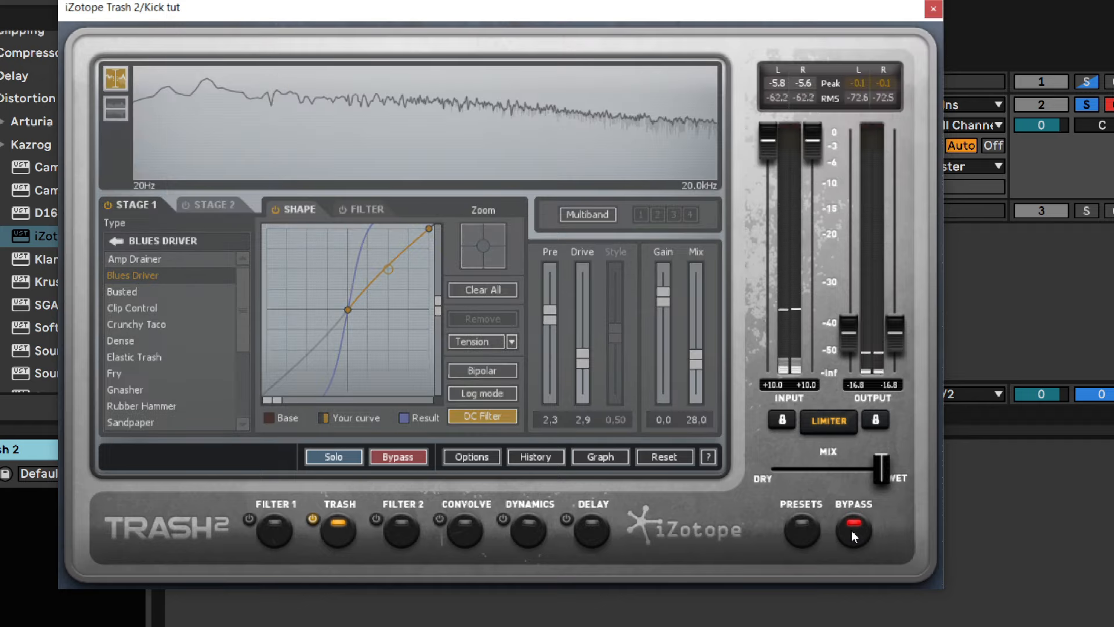
{"action": "left_click", "coordinate": [852, 531]}
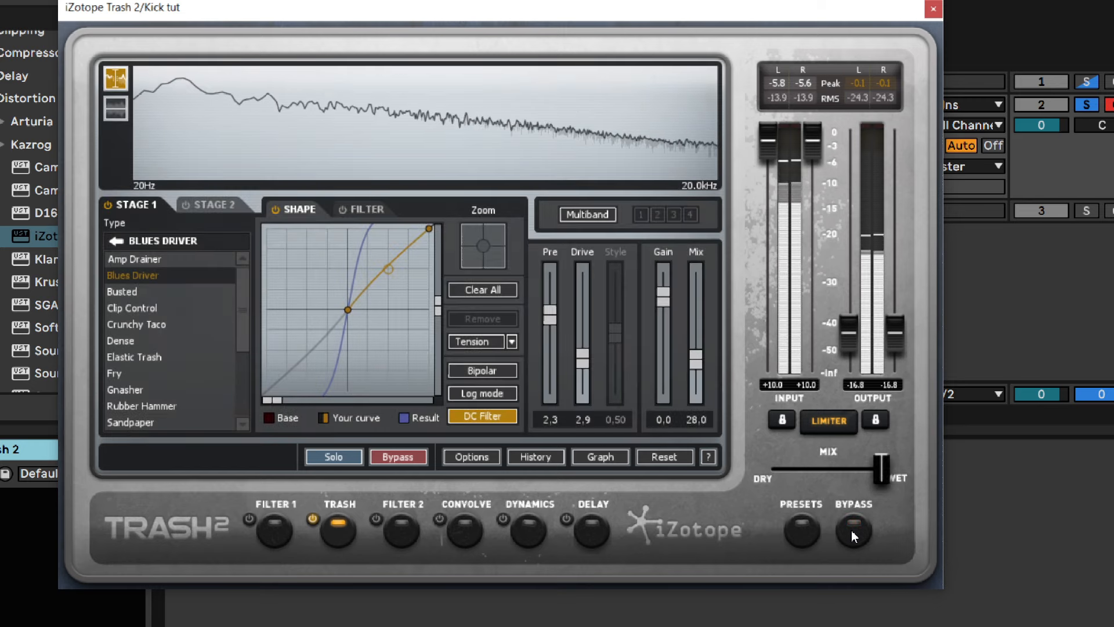
{"action": "left_click", "coordinate": [852, 530]}
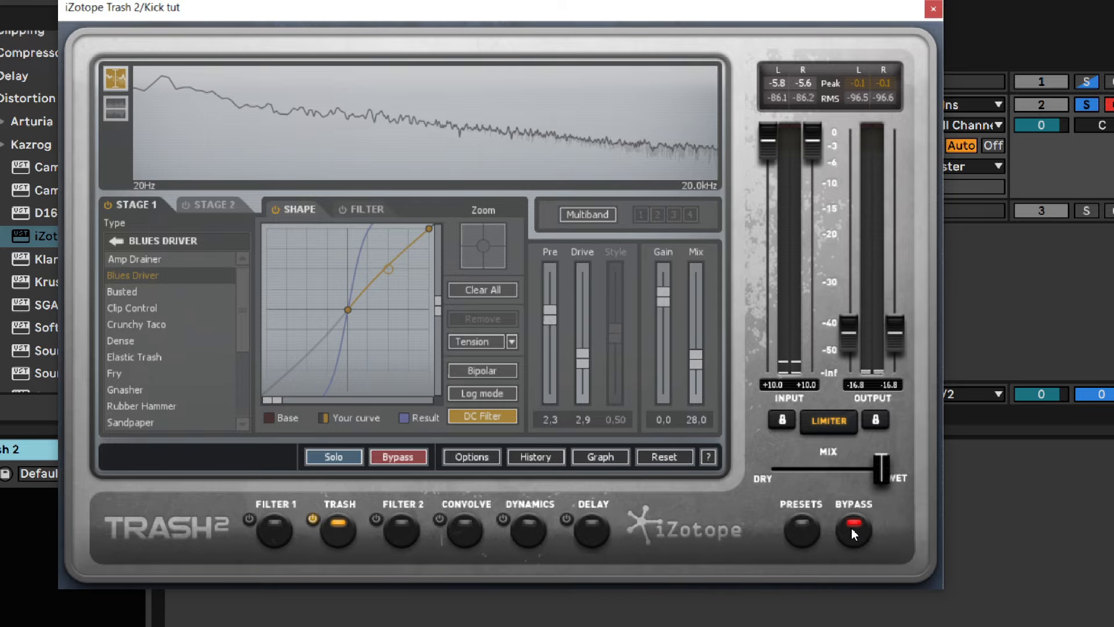
{"action": "left_click", "coordinate": [851, 528]}
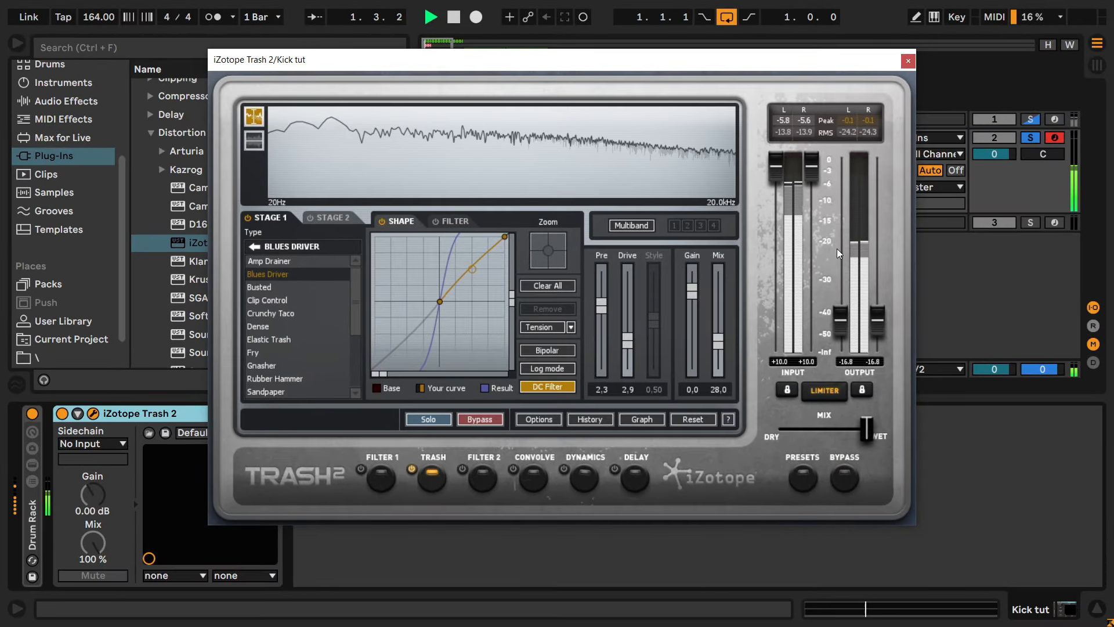
{"action": "left_click", "coordinate": [908, 62]}
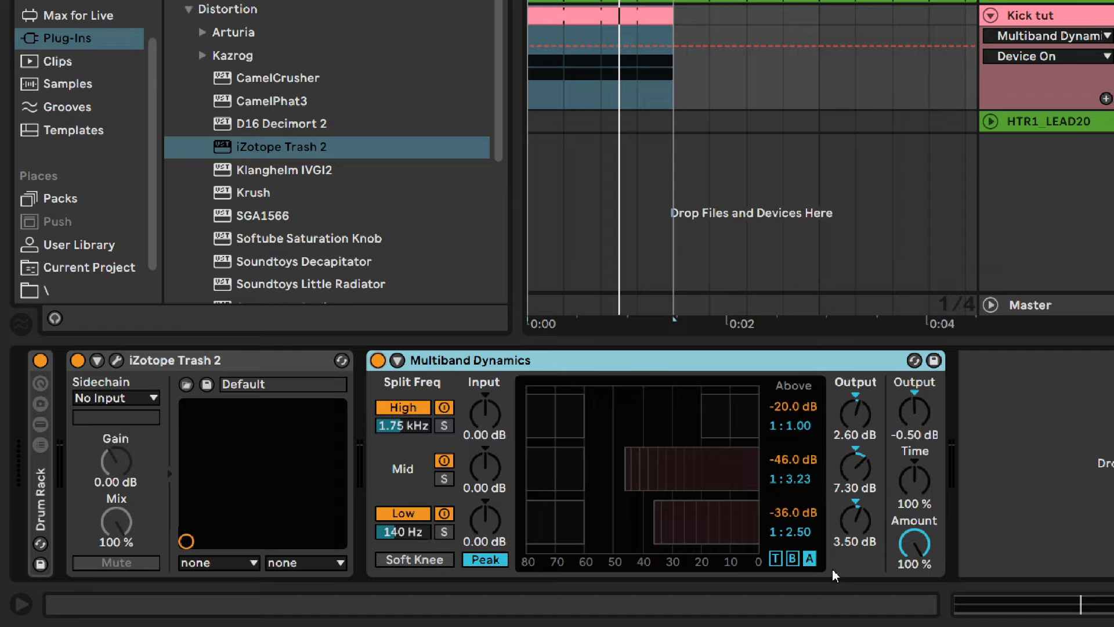
Display Multiband Dynamics' Below settings and its attack and release times, and start playing the kick.
{"action": "left_click", "coordinate": [791, 561]}
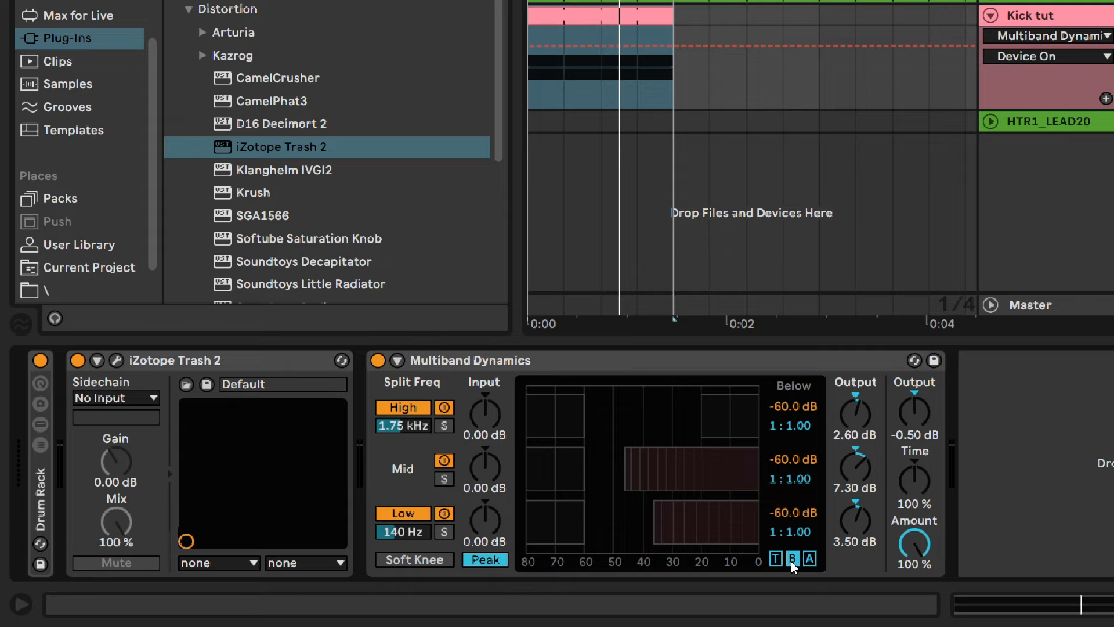
{"action": "left_click", "coordinate": [777, 559]}
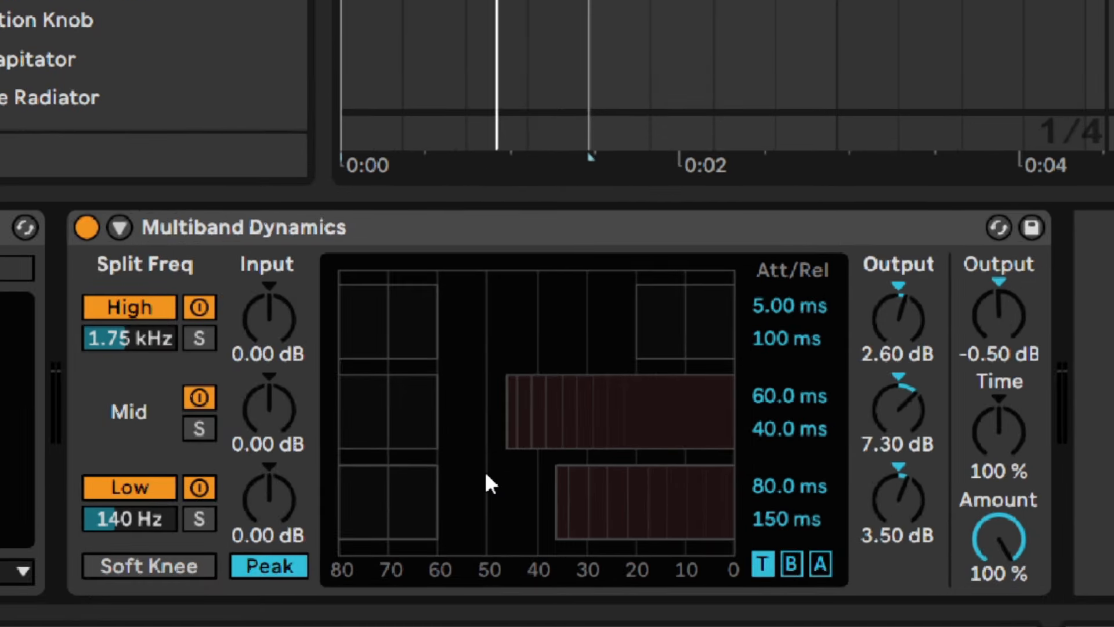
{"action": "key", "text": "space"}
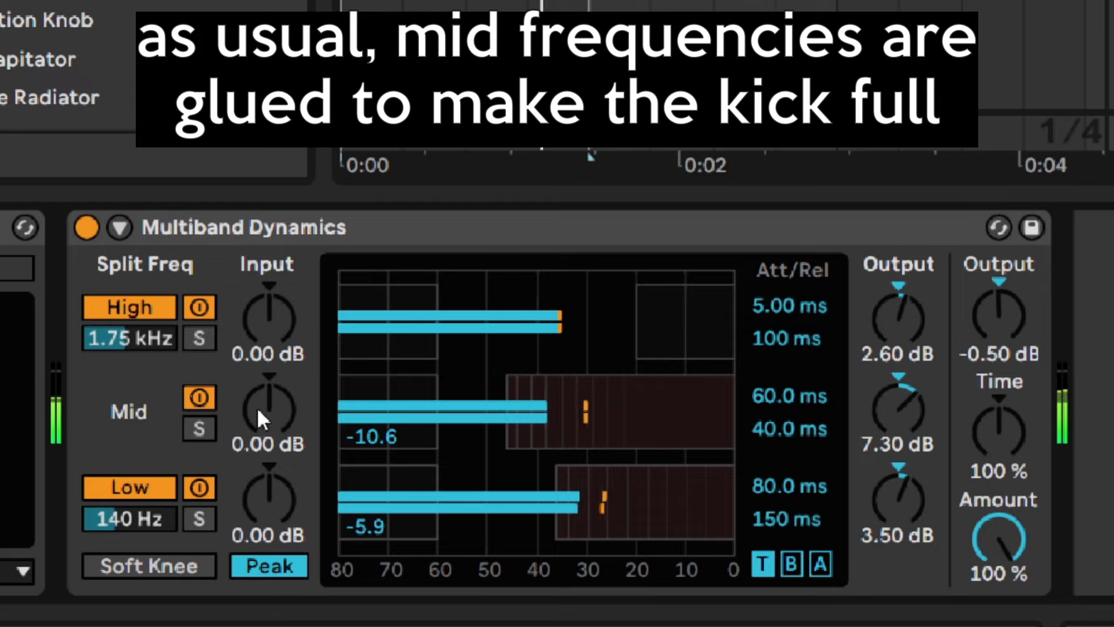
Compare the Mid band's compression off and on, both in the full mix and soloed, leaving the band active and unsoloed.
{"action": "left_click", "coordinate": [205, 394]}
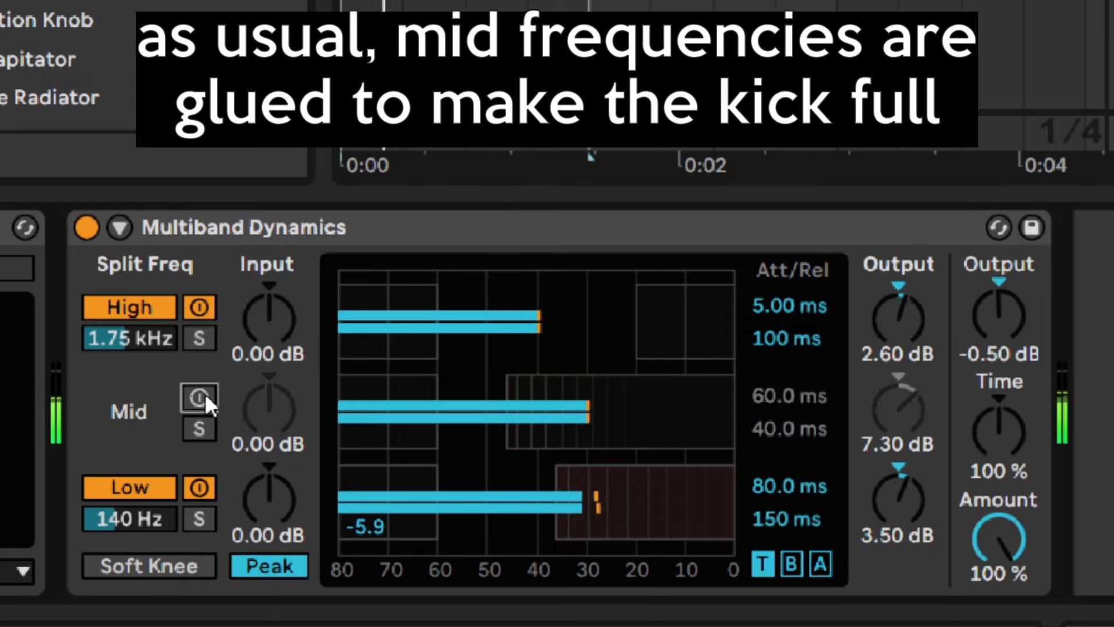
{"action": "left_click", "coordinate": [204, 395]}
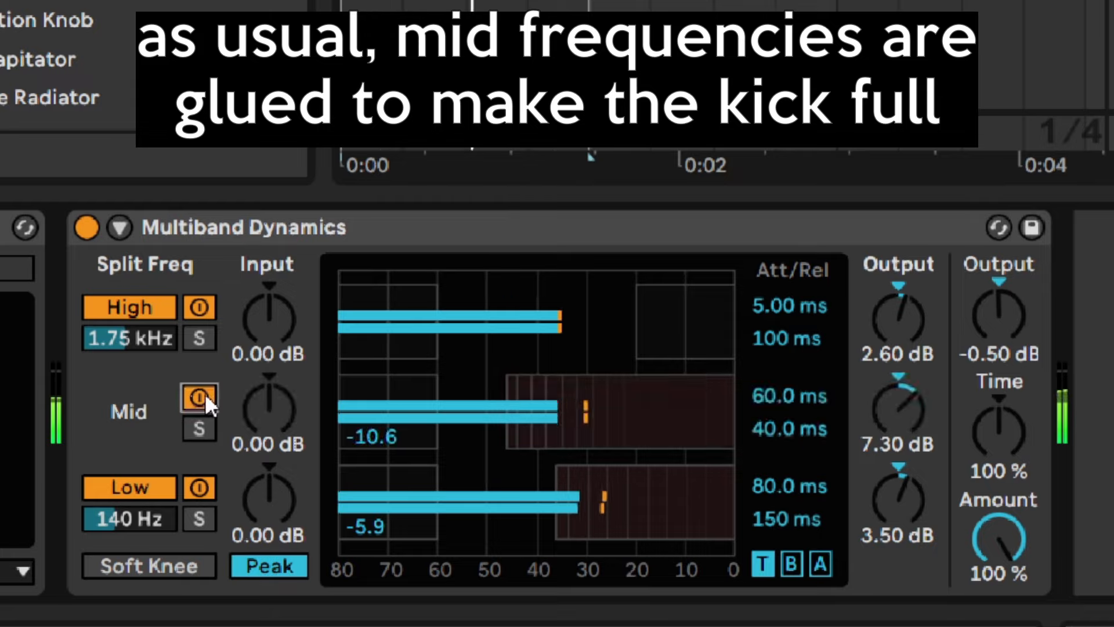
{"action": "left_click", "coordinate": [208, 435]}
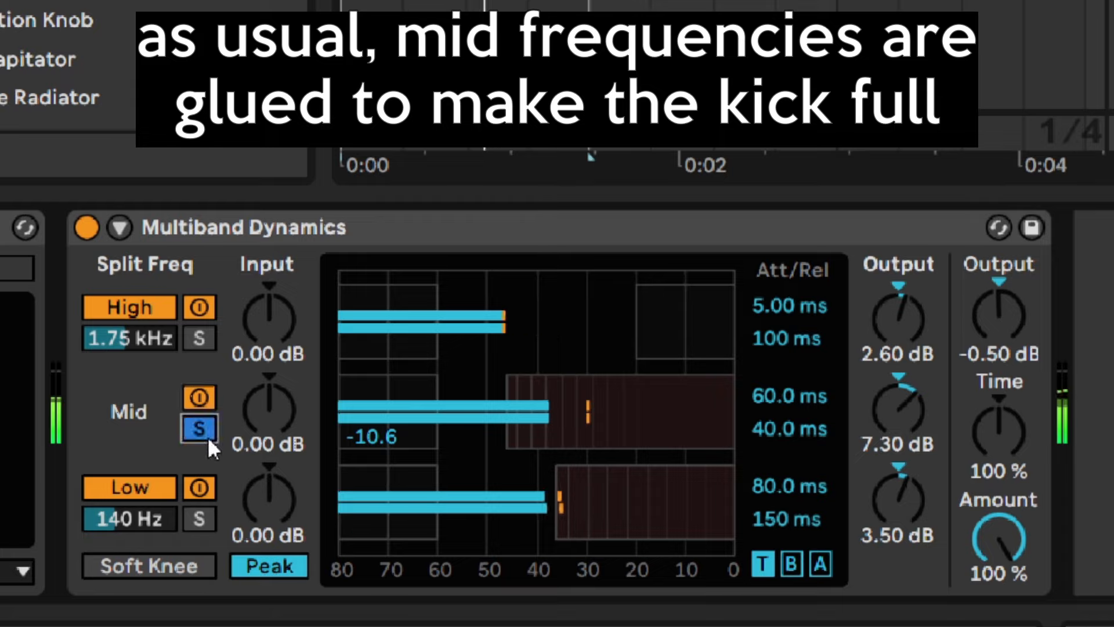
{"action": "left_click", "coordinate": [206, 396]}
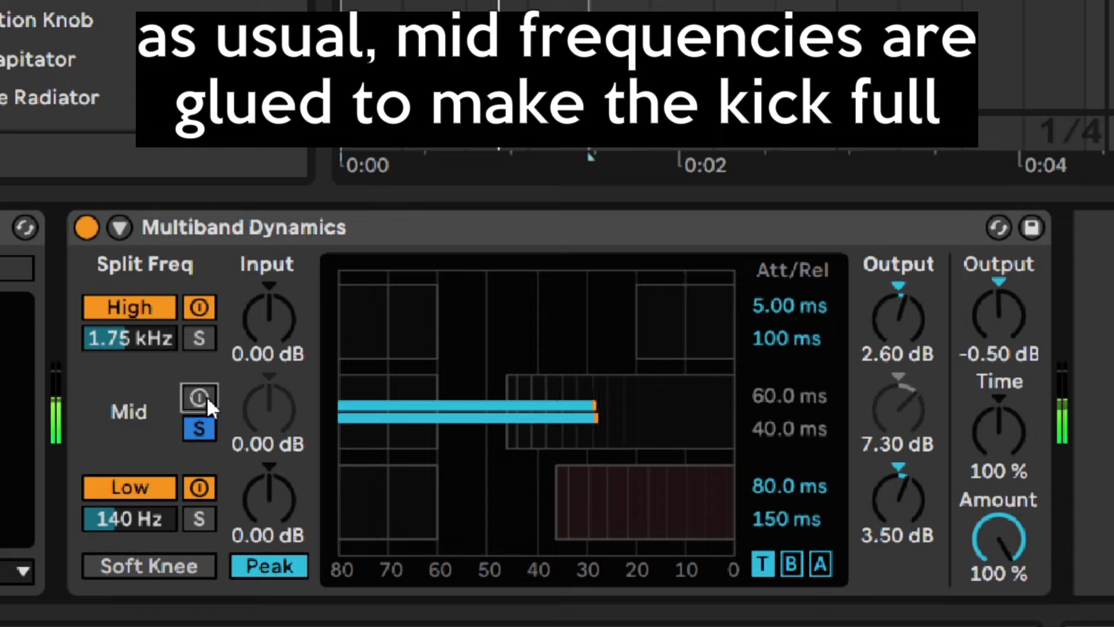
{"action": "left_click", "coordinate": [206, 396]}
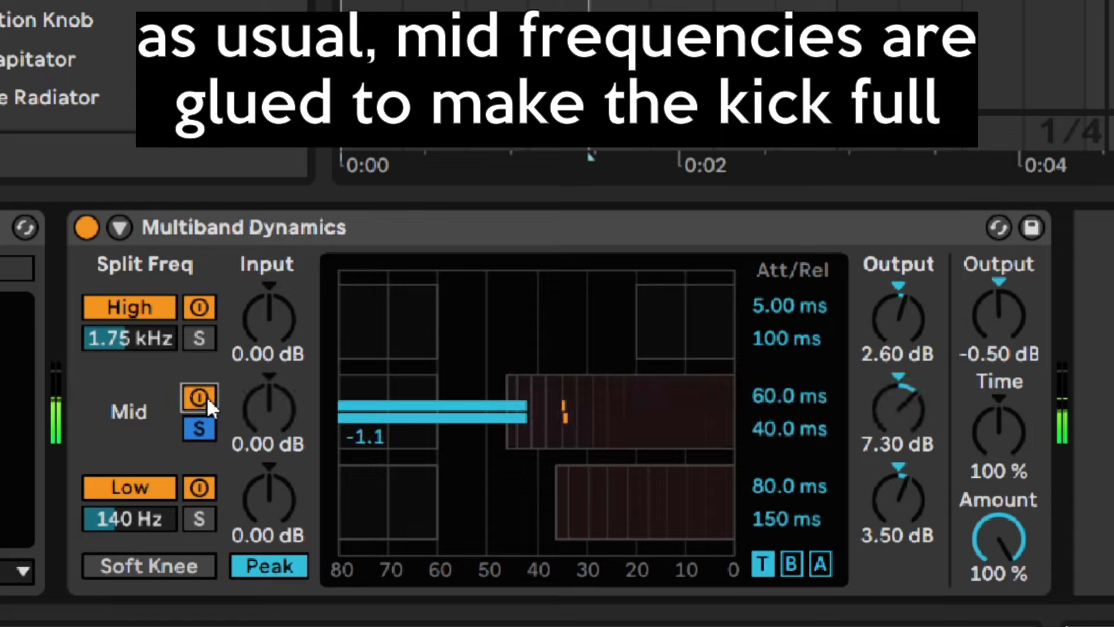
{"action": "left_click", "coordinate": [211, 427]}
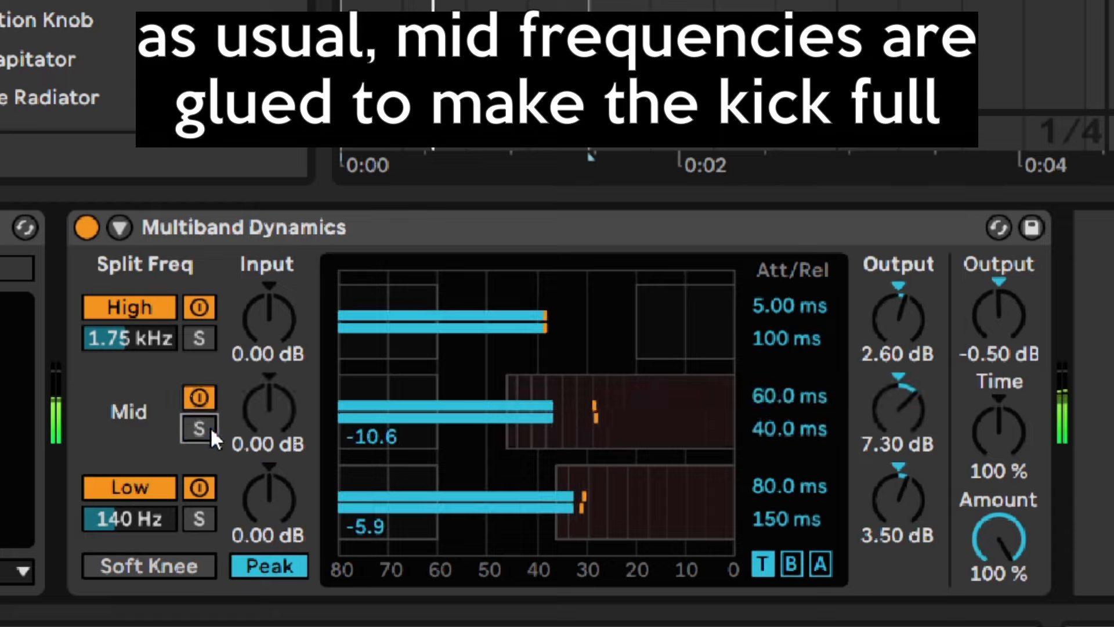
Solo the Low band to compare its compression off and on, unsolo it, and compare the whole Multiband Dynamics bypassed and active.
{"action": "left_click", "coordinate": [204, 513]}
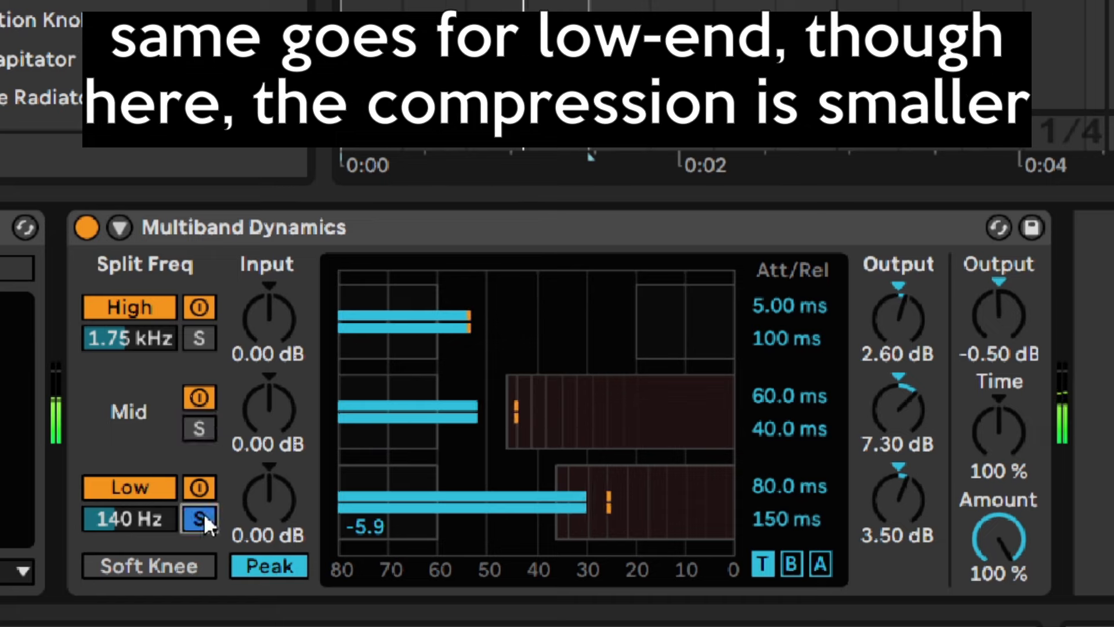
{"action": "left_click", "coordinate": [204, 483]}
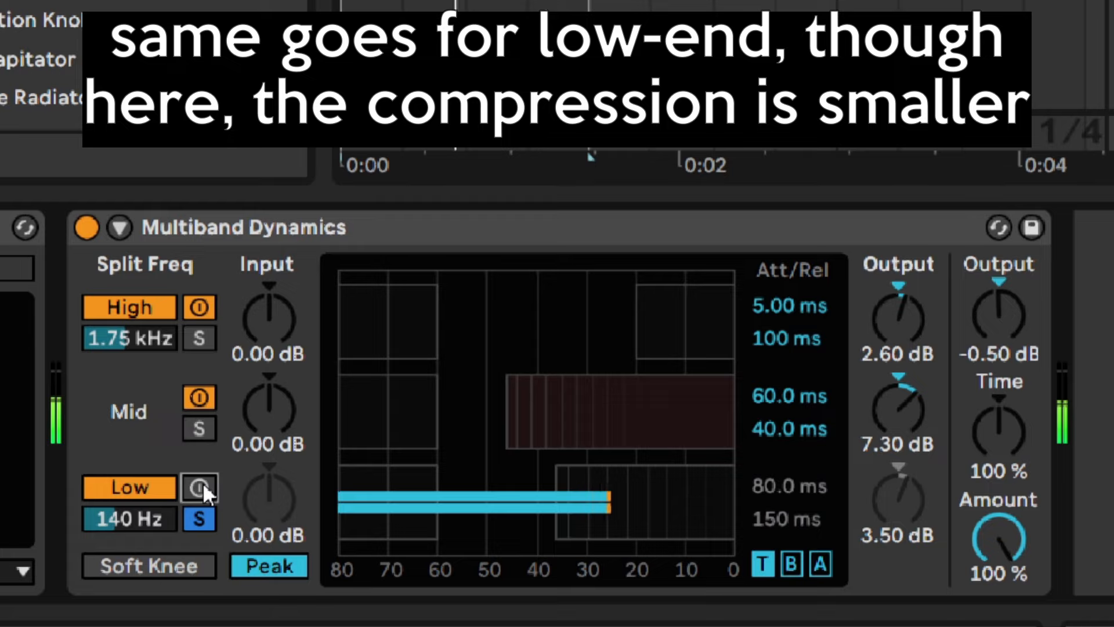
{"action": "left_click", "coordinate": [203, 482]}
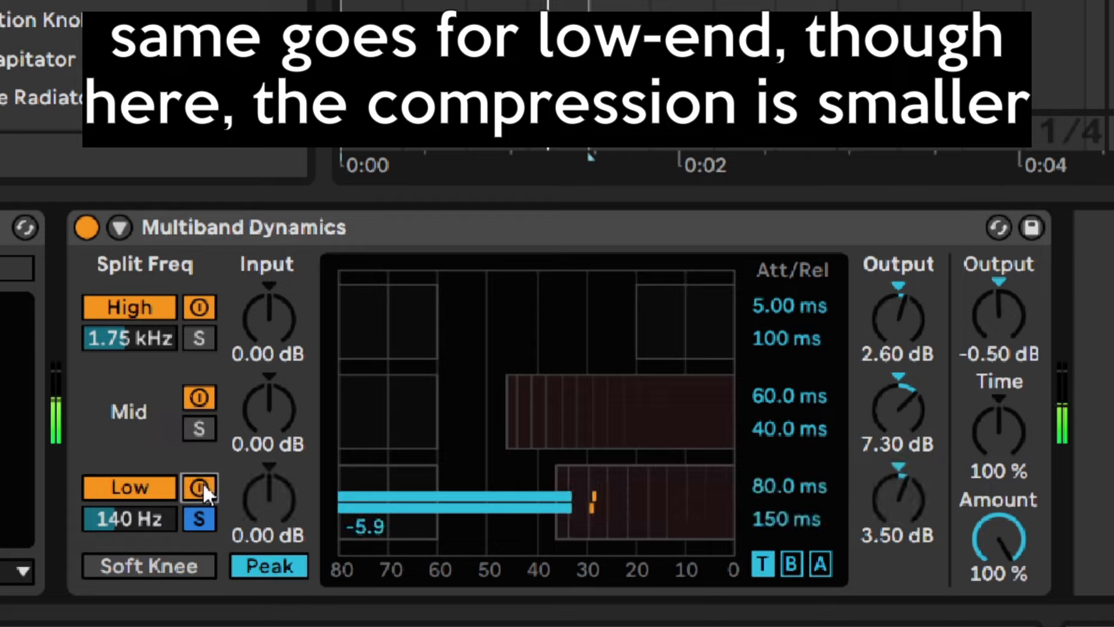
{"action": "left_click", "coordinate": [201, 519]}
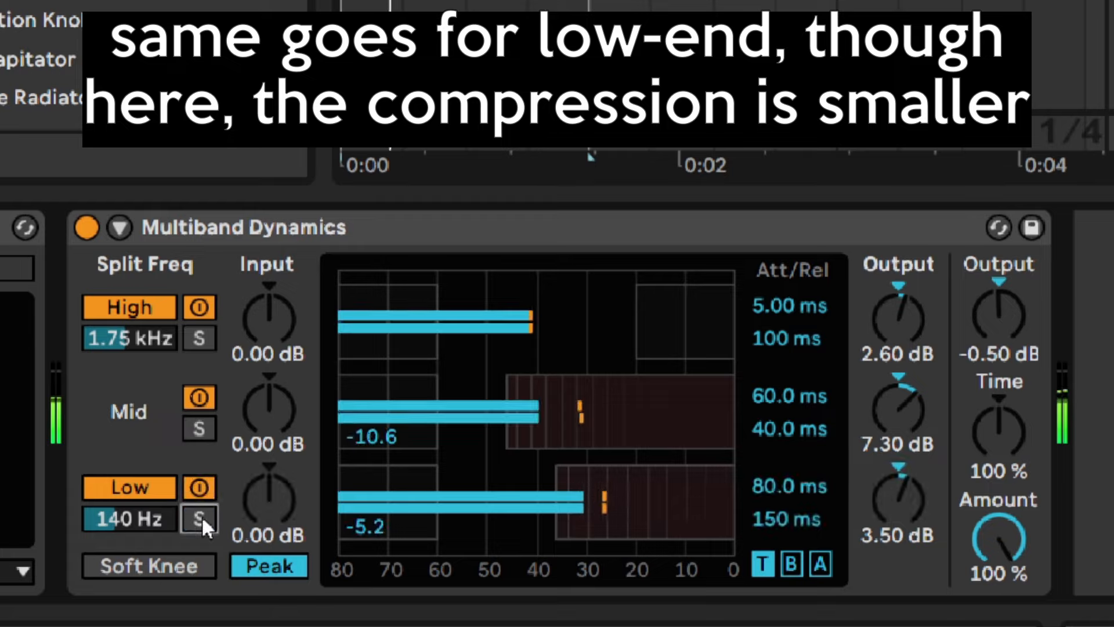
{"action": "left_click", "coordinate": [87, 227]}
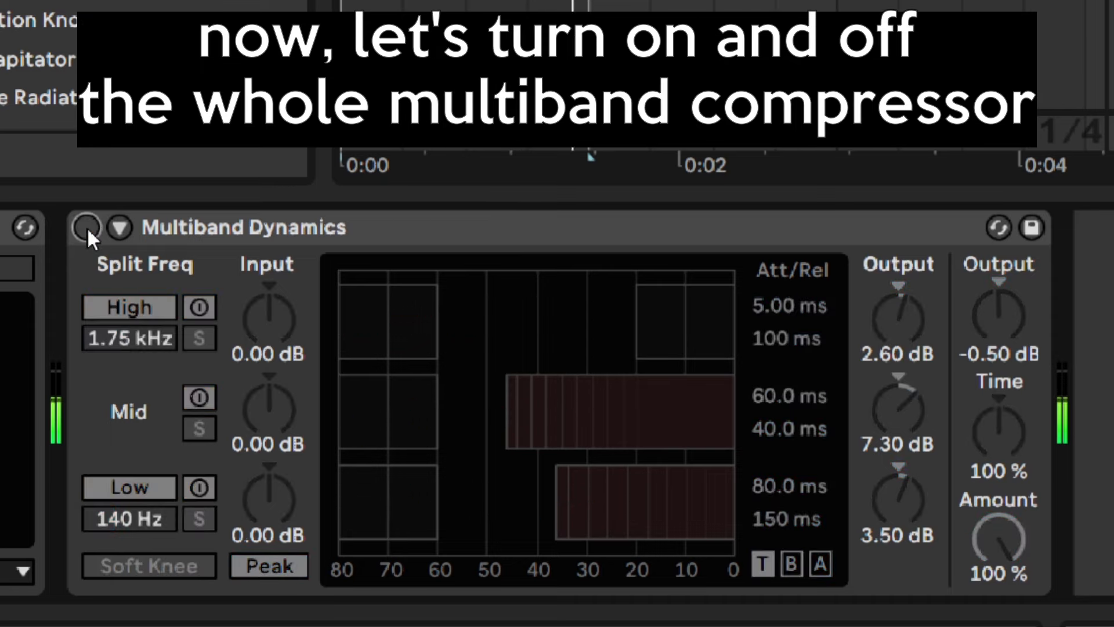
{"action": "left_click", "coordinate": [87, 228]}
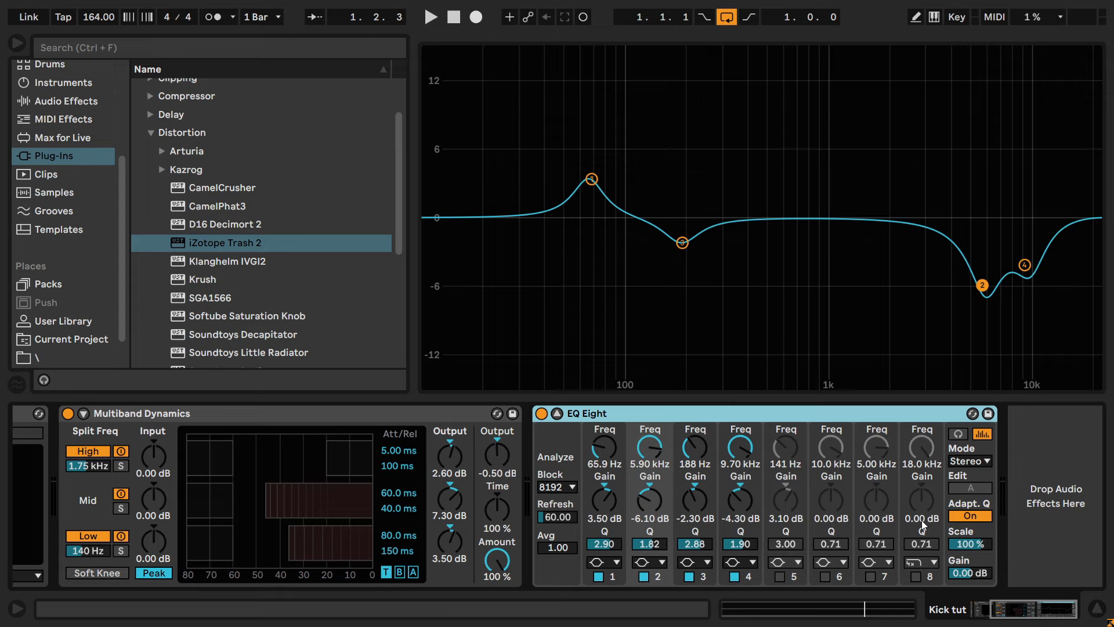
Switch off EQ Eight's bands 4, 3, 2 and 1 and play the kick without equalization.
{"action": "key", "text": "ctrl"}
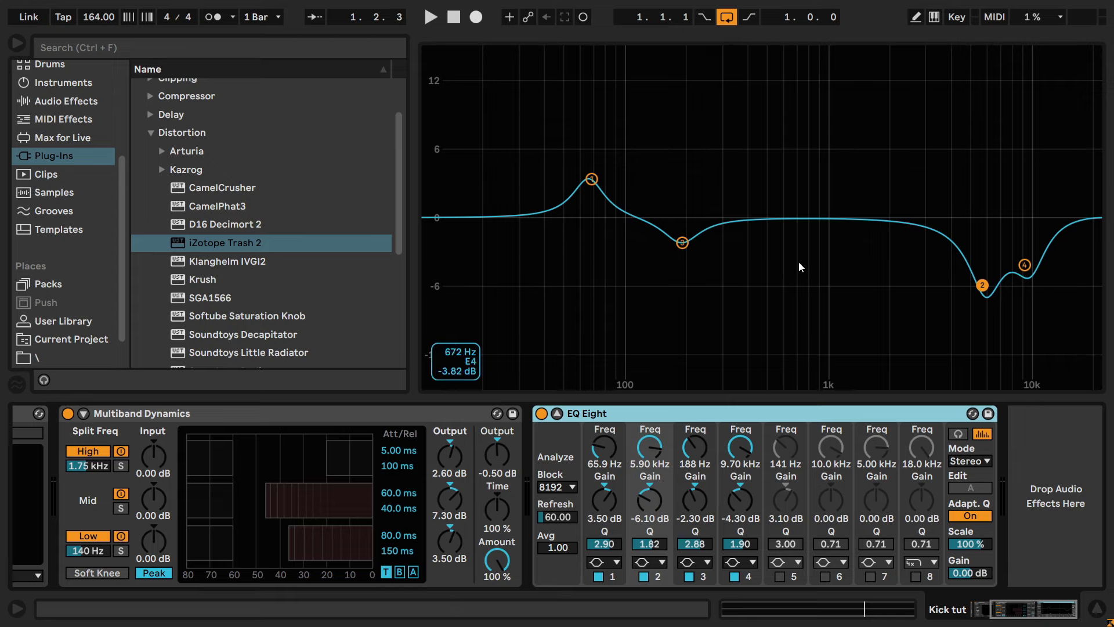
{"action": "key", "text": "ctrl"}
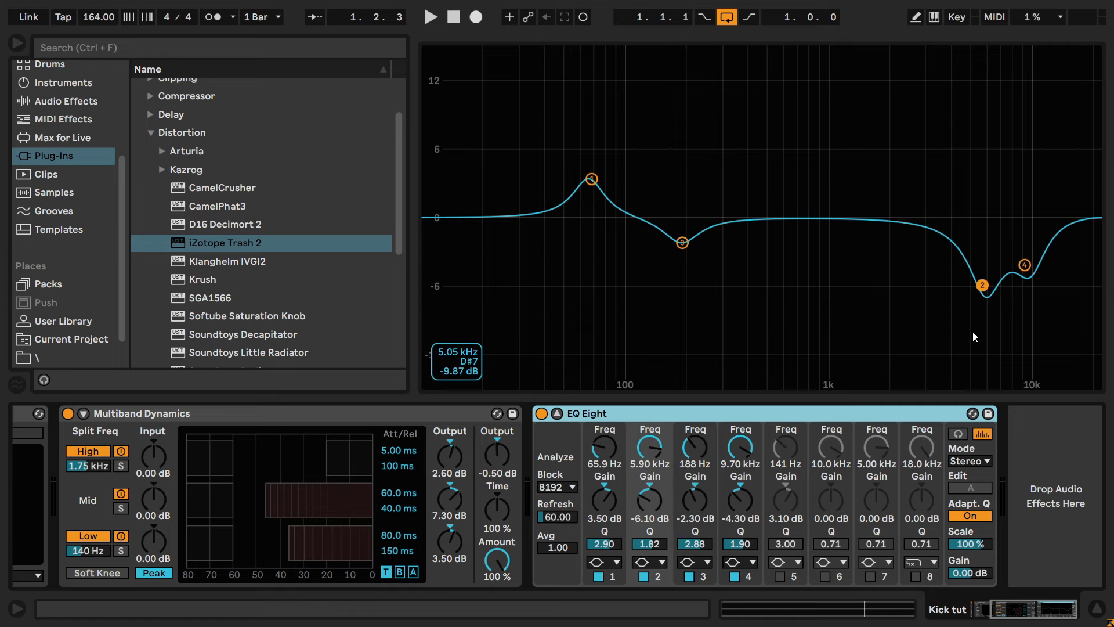
{"action": "left_click", "coordinate": [735, 577]}
{"action": "left_click", "coordinate": [690, 577]}
{"action": "left_click", "coordinate": [643, 577]}
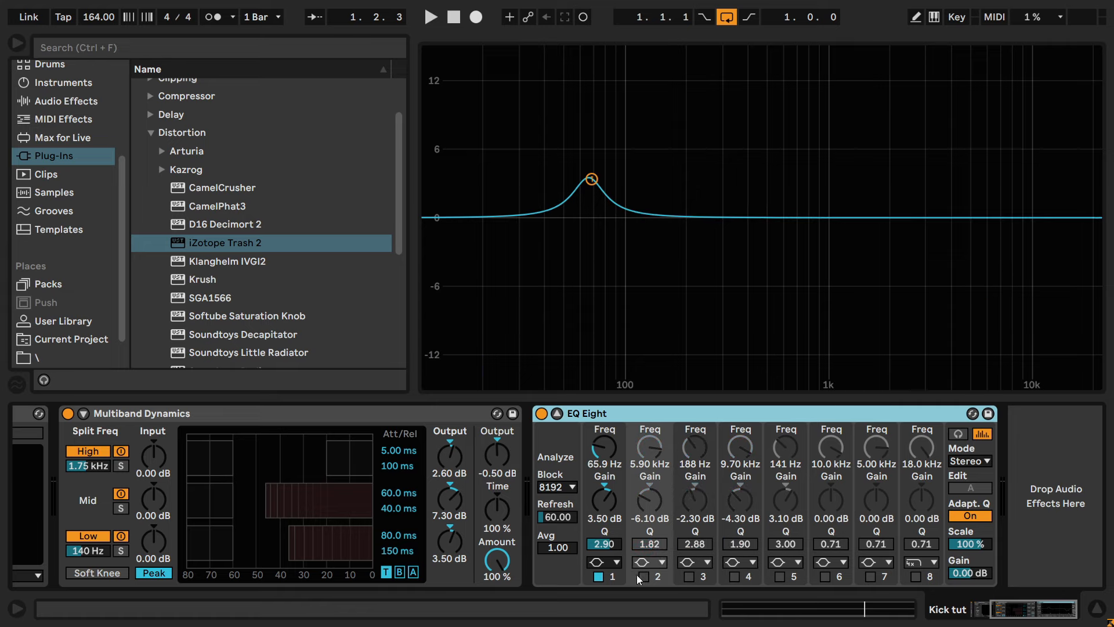
{"action": "left_click", "coordinate": [599, 577]}
{"action": "key", "text": "space"}
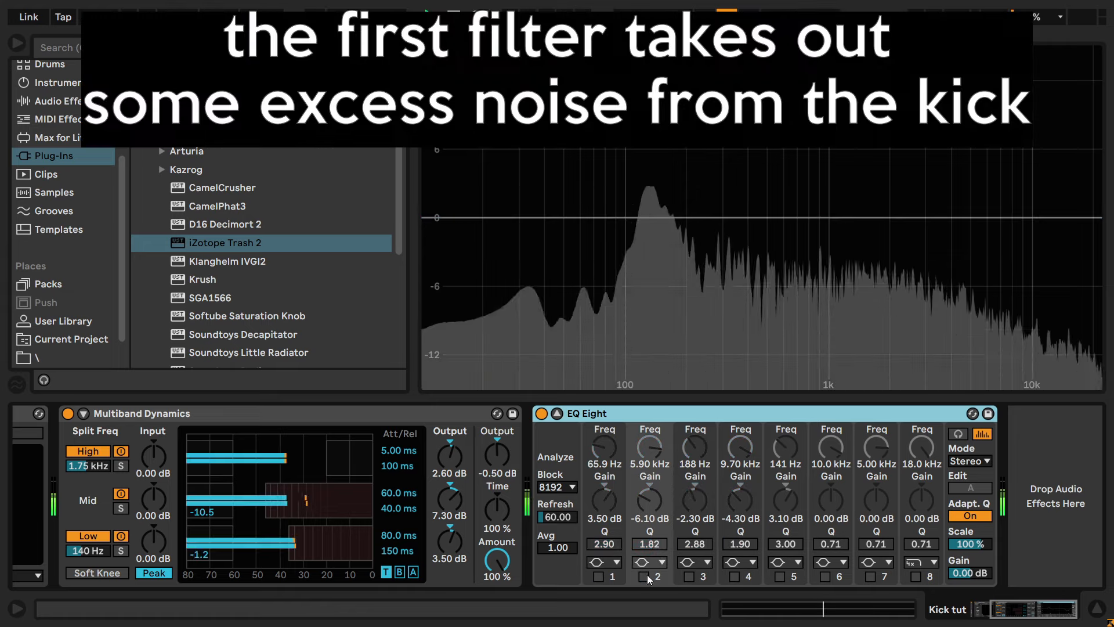
Audition EQ Eight's 9.70 kHz cut and 188 Hz cut by toggling bands 4 and 3, leaving both on.
{"action": "left_click", "coordinate": [733, 577]}
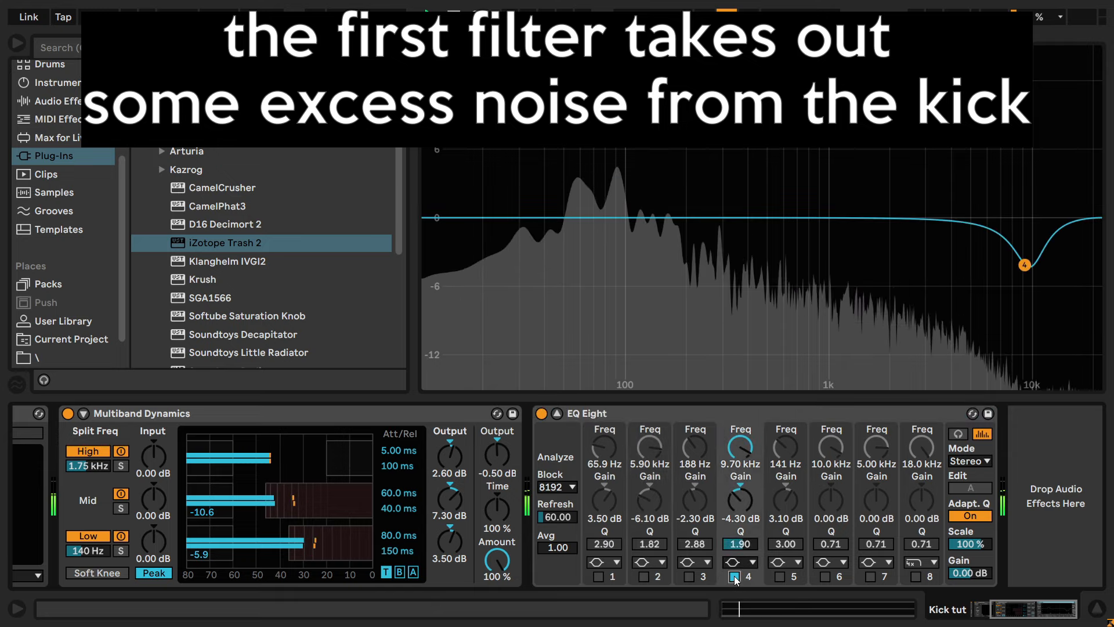
{"action": "left_click", "coordinate": [734, 577]}
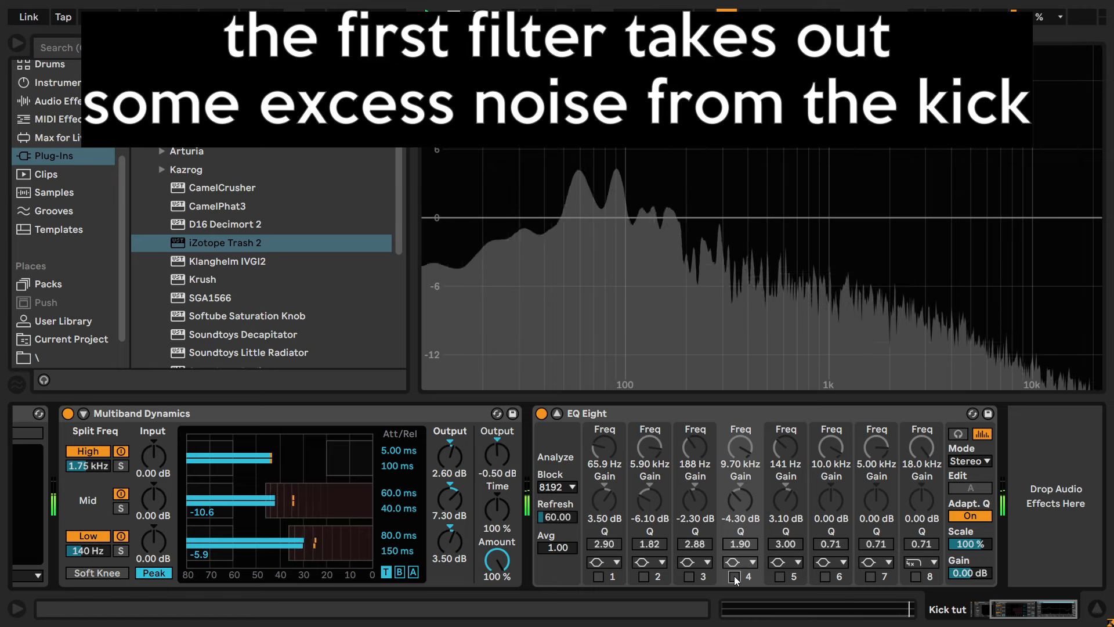
{"action": "left_click", "coordinate": [734, 576]}
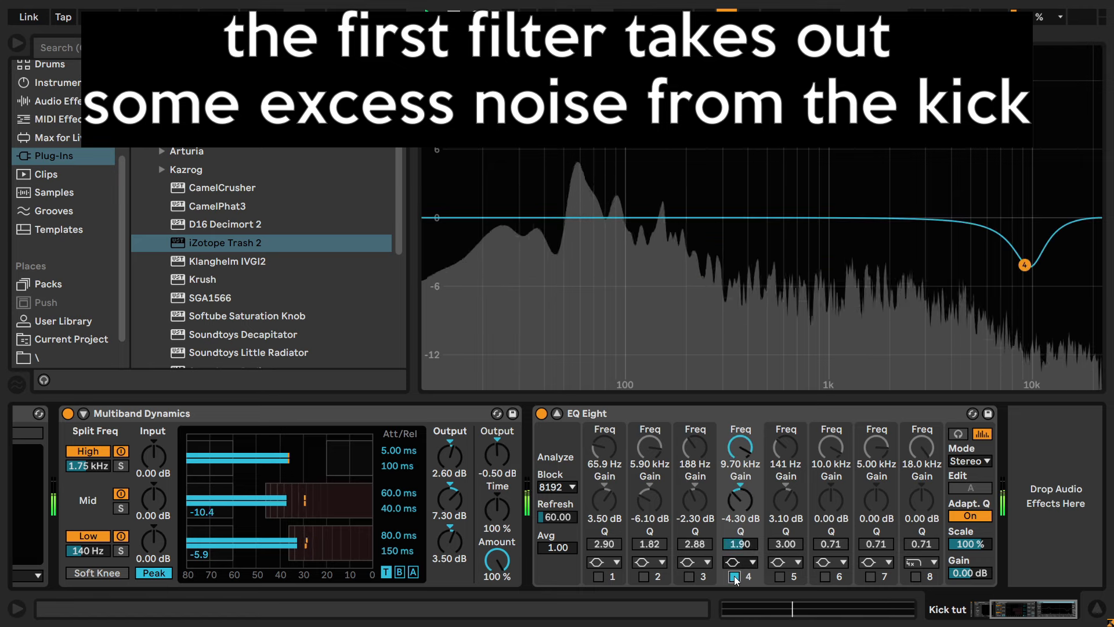
{"action": "left_click", "coordinate": [690, 577]}
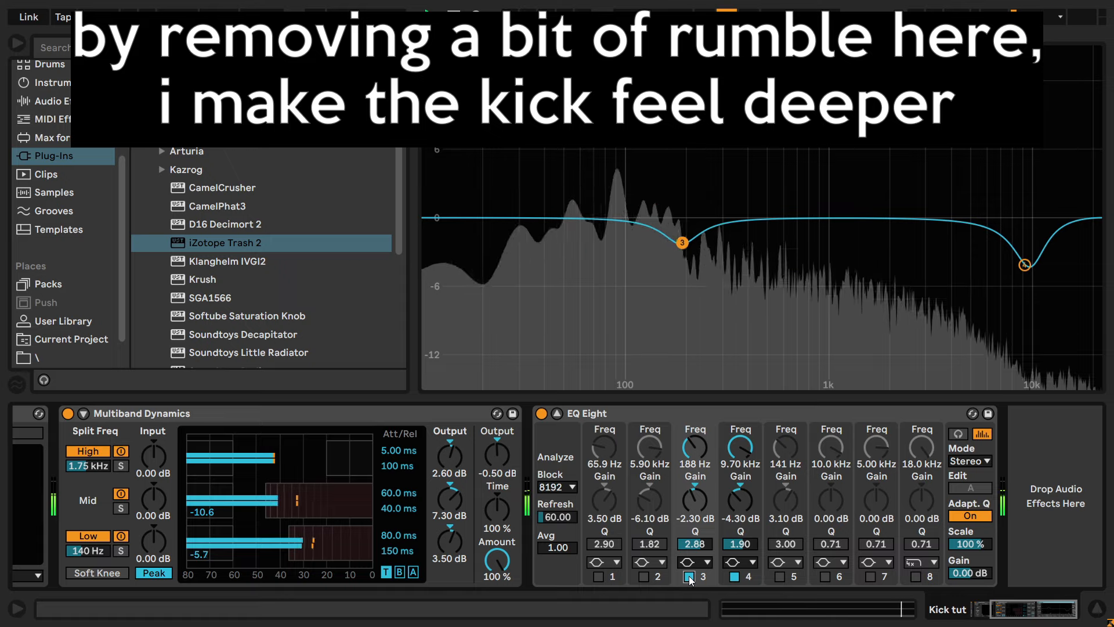
{"action": "left_click", "coordinate": [690, 576]}
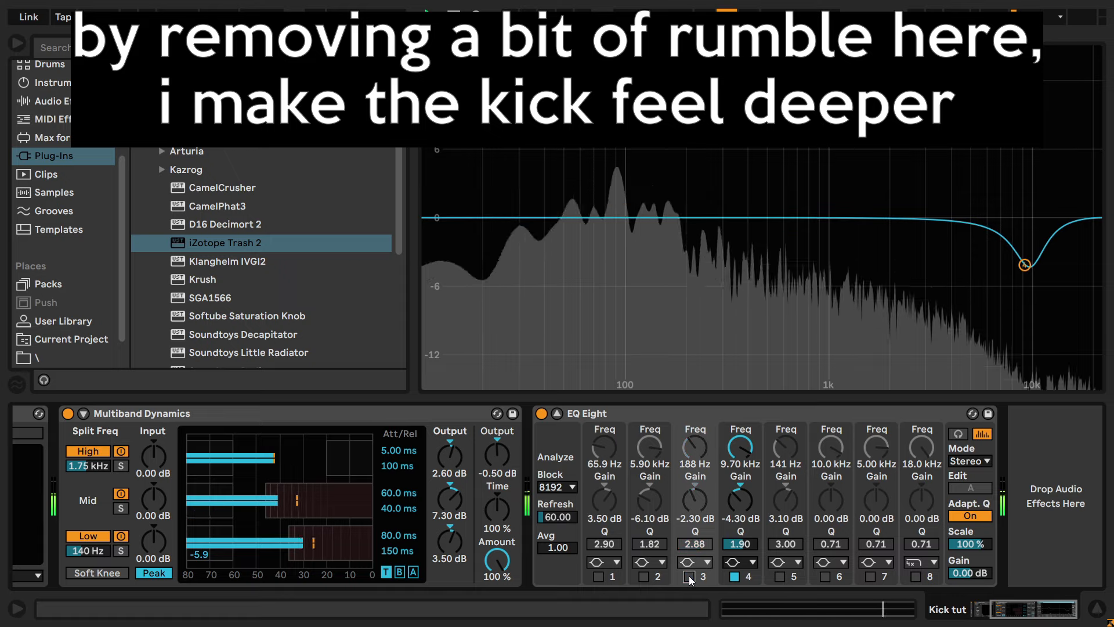
{"action": "left_click", "coordinate": [690, 576]}
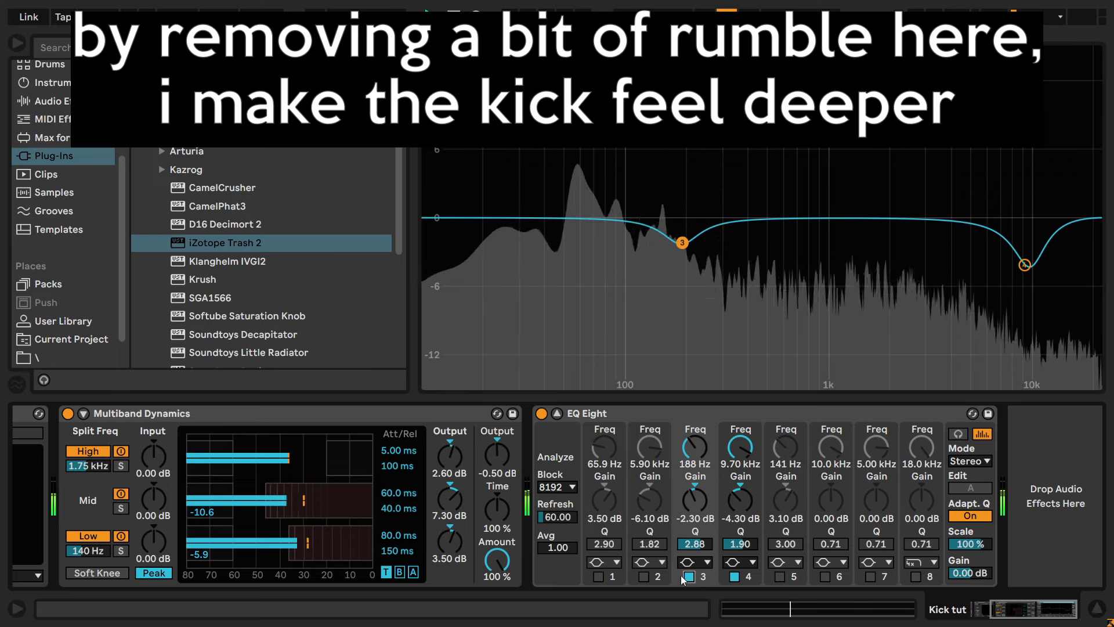
Audition EQ Eight's 5.90 kHz cut and 65.9 Hz boost by toggling bands 2 and 1, leaving both on.
{"action": "left_click", "coordinate": [643, 576]}
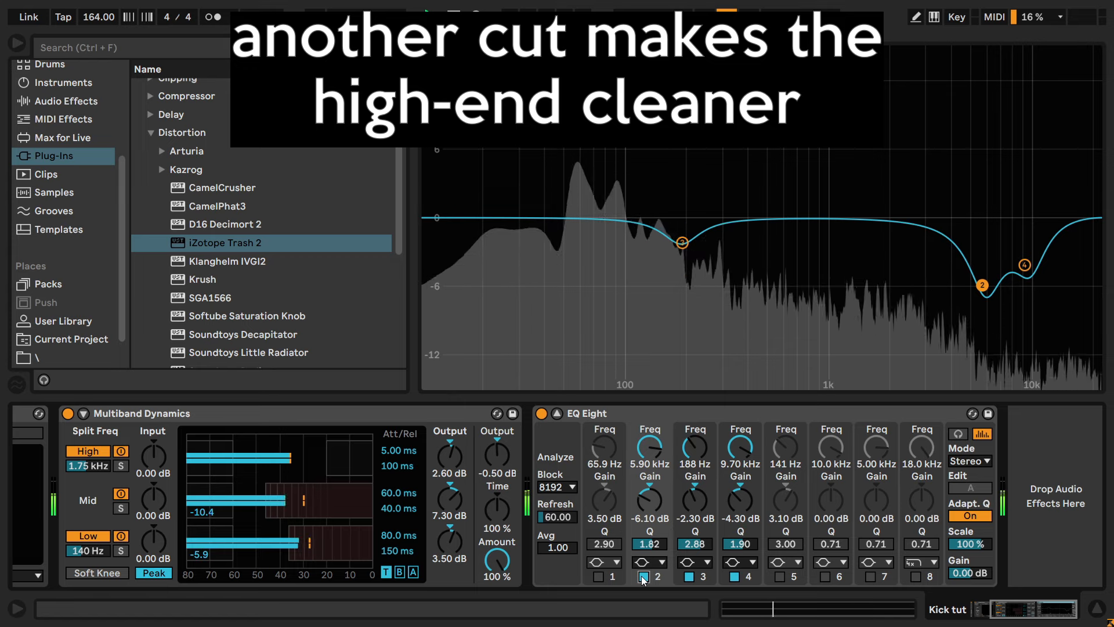
{"action": "left_click", "coordinate": [643, 577]}
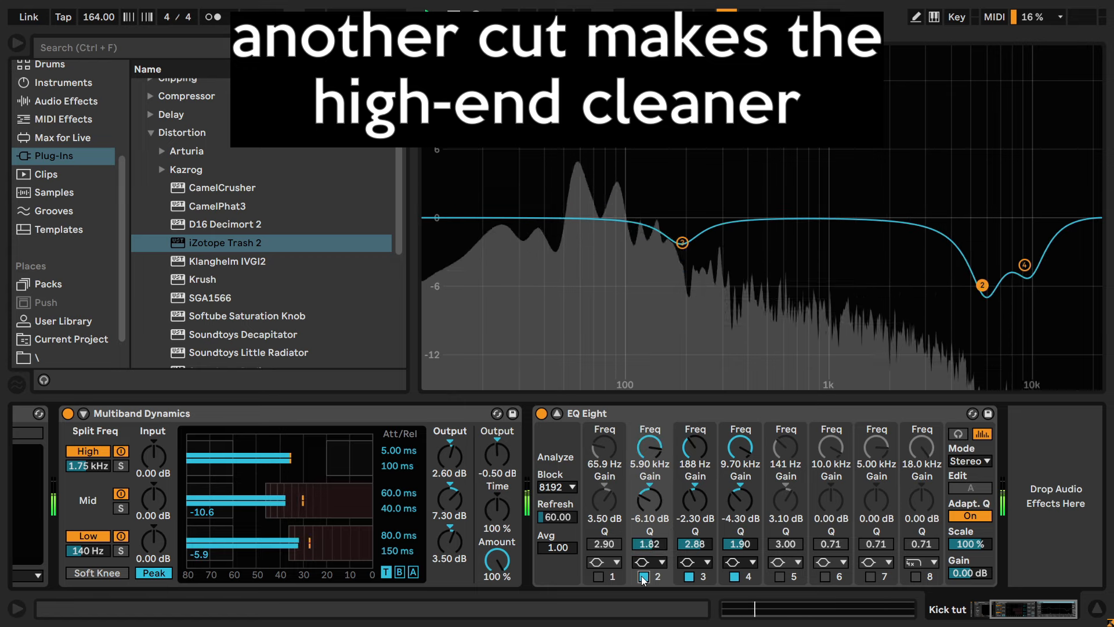
{"action": "left_click", "coordinate": [599, 576]}
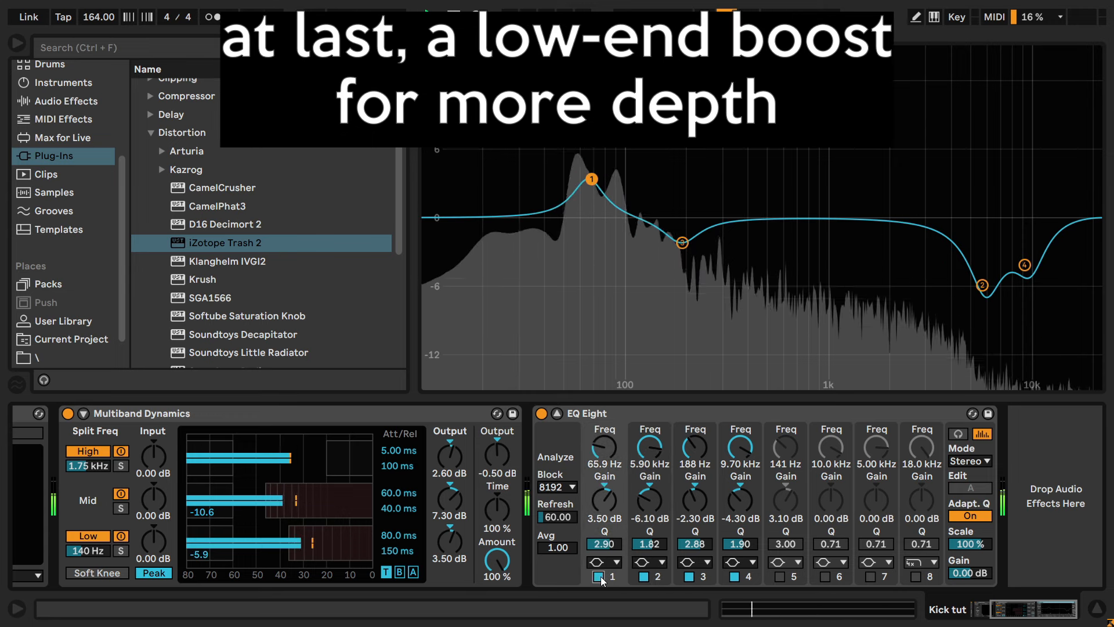
{"action": "left_click", "coordinate": [599, 577]}
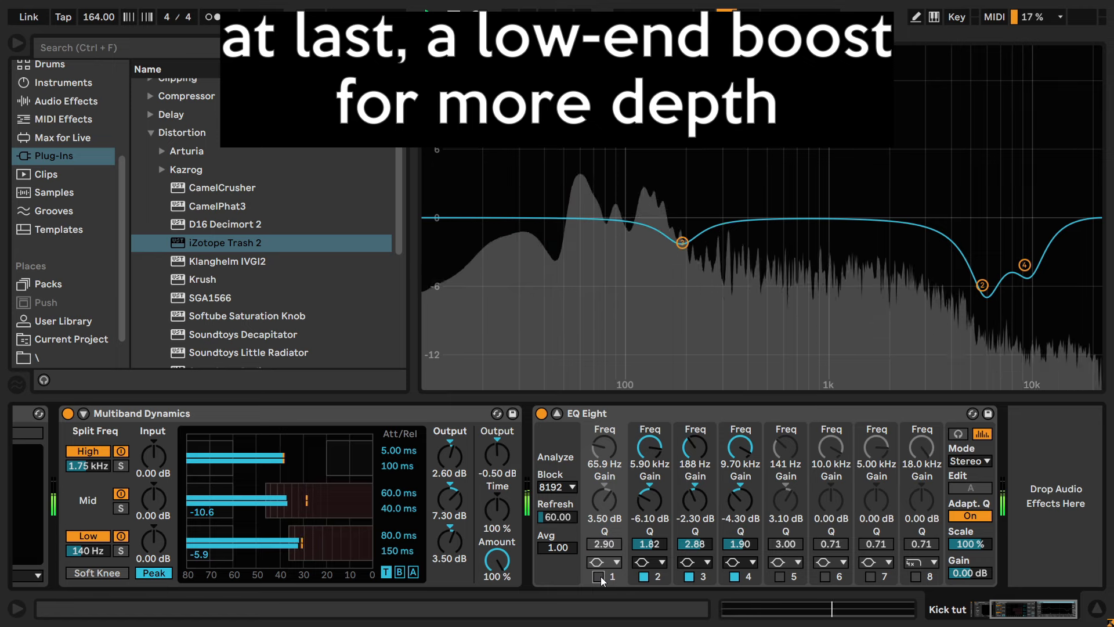
{"action": "left_click", "coordinate": [601, 577]}
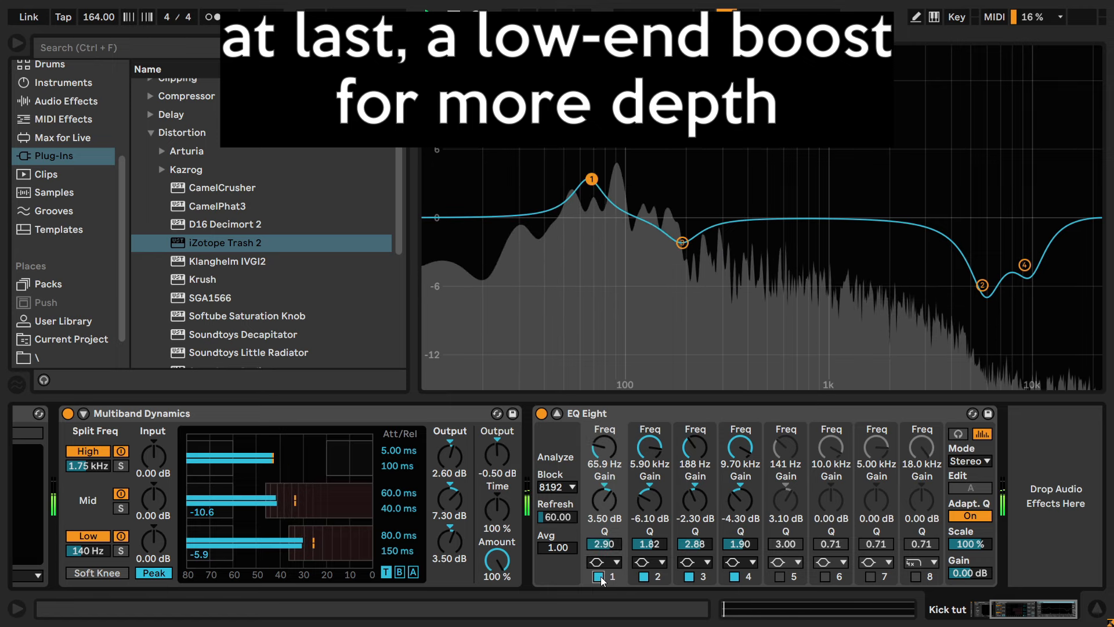
Compare the kick with EQ Eight bypassed and active, leave it active and collapse its expanded display.
{"action": "left_click", "coordinate": [542, 413]}
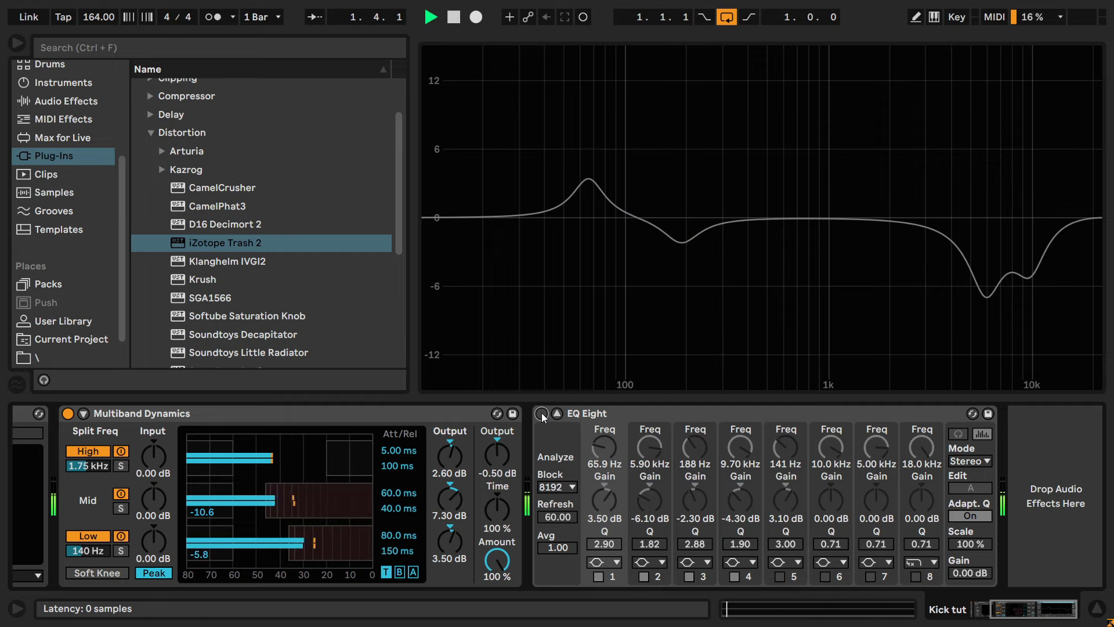
{"action": "left_click", "coordinate": [541, 413]}
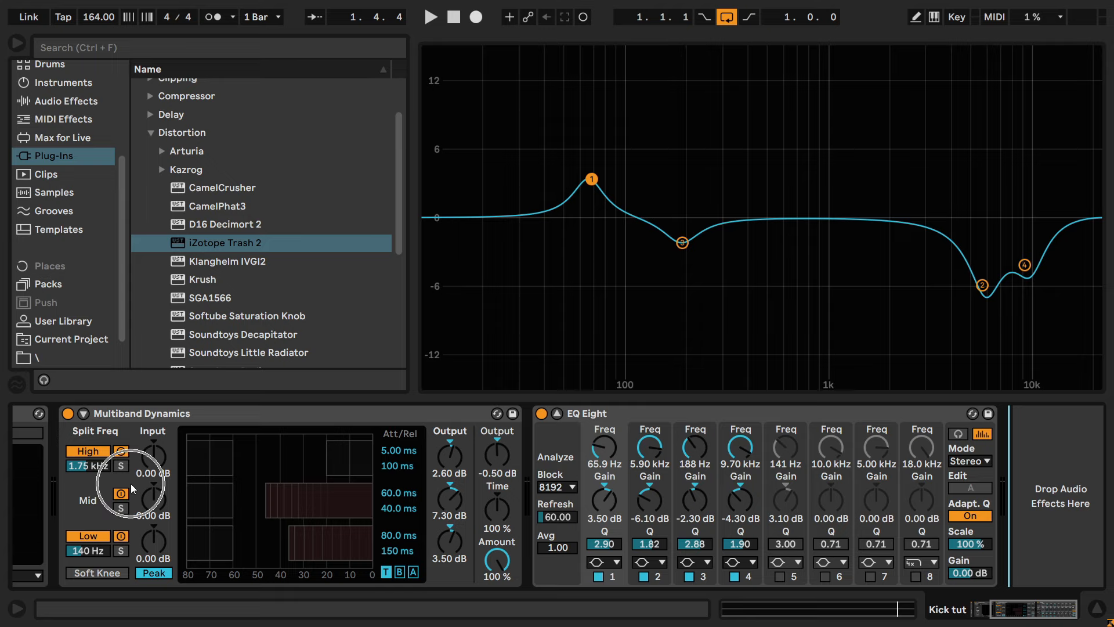
{"action": "left_click", "coordinate": [557, 414]}
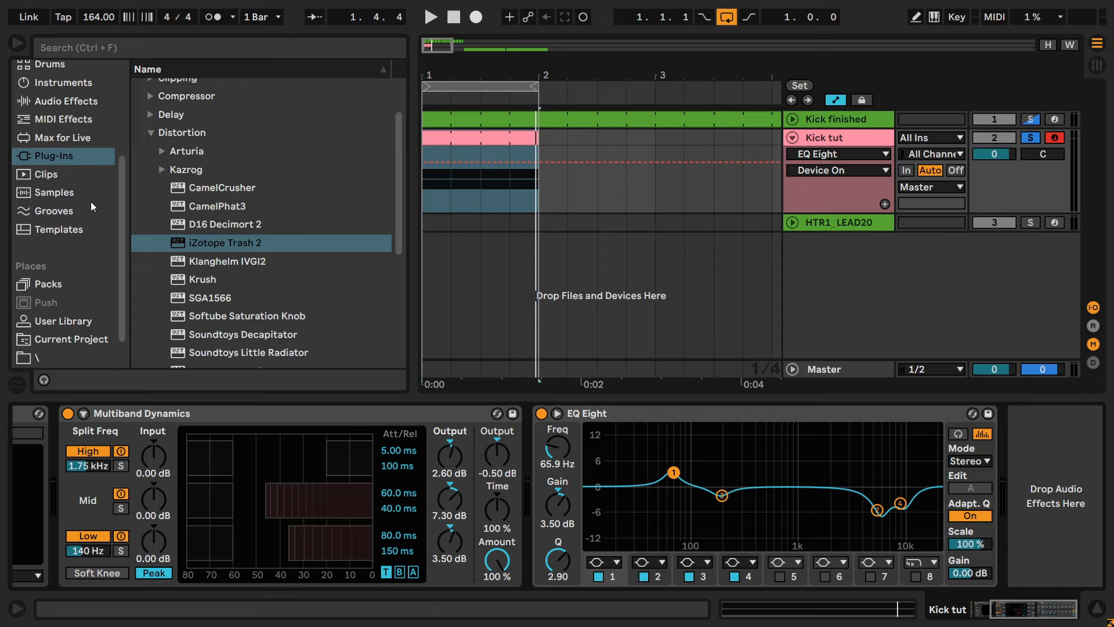
Load the Newfangled Punctuate plug-in from the Newfangled folder onto the Kick tut track.
{"action": "left_click", "coordinate": [150, 133]}
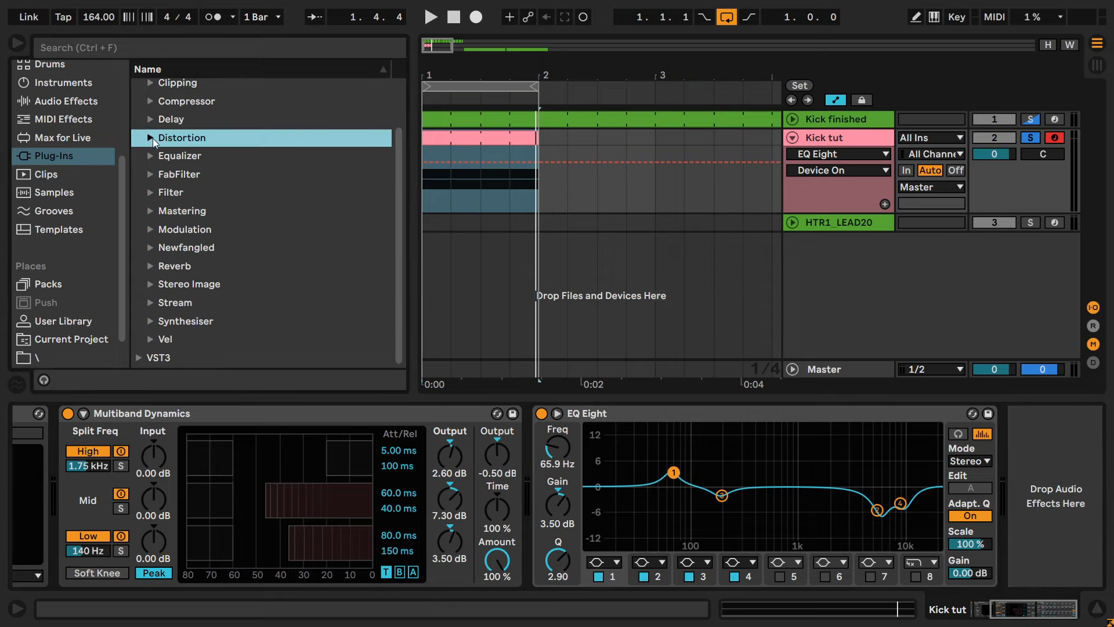
{"action": "left_click", "coordinate": [150, 248]}
{"action": "double_click", "coordinate": [197, 303]}
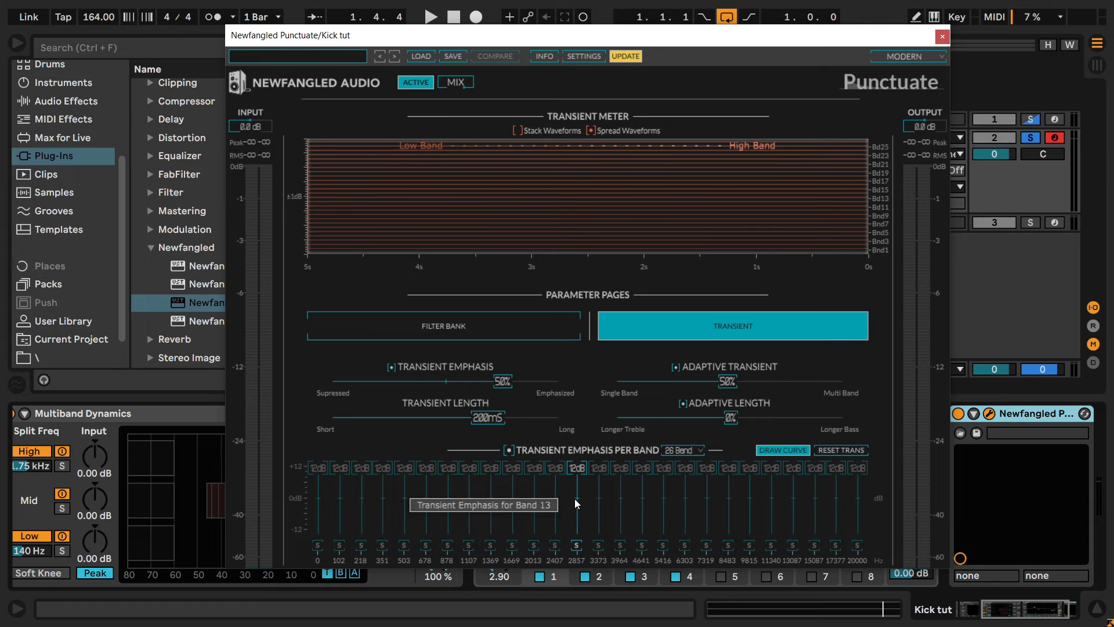
Turn off Punctuate's Transient Emphasis Per Band and audition different Transient Emphasis amounts, leaving the overall emphasis at 50%.
{"action": "left_click", "coordinate": [510, 449]}
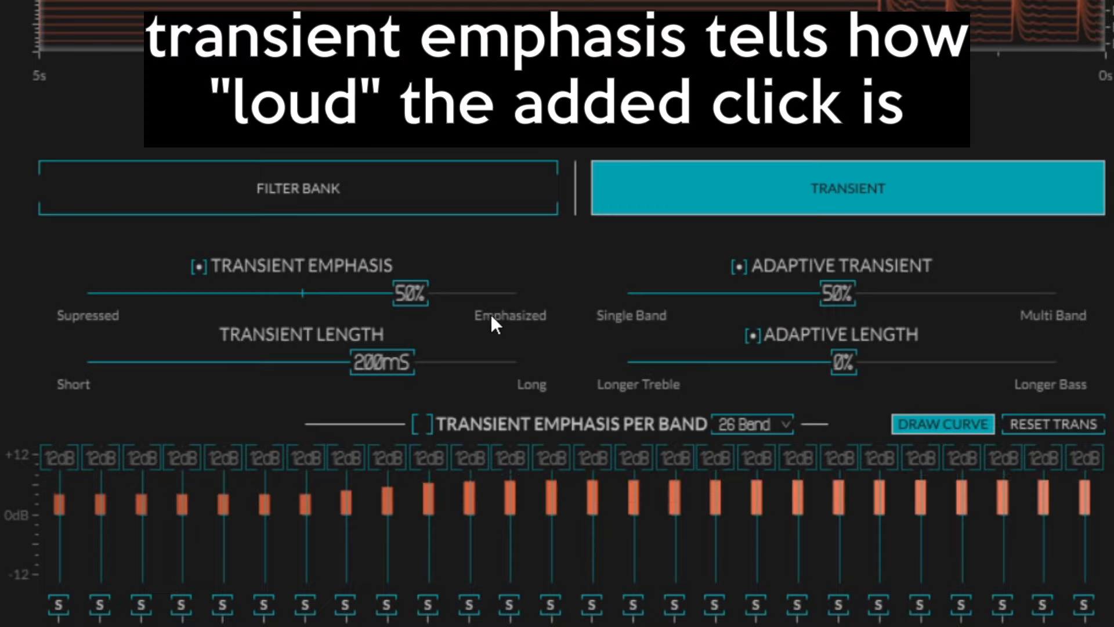
{"action": "left_click_drag", "start_coordinate": [409, 291], "coordinate": [379, 294]}
{"action": "left_click_drag", "start_coordinate": [294, 296], "coordinate": [204, 295]}
{"action": "double_click", "coordinate": [204, 294]}
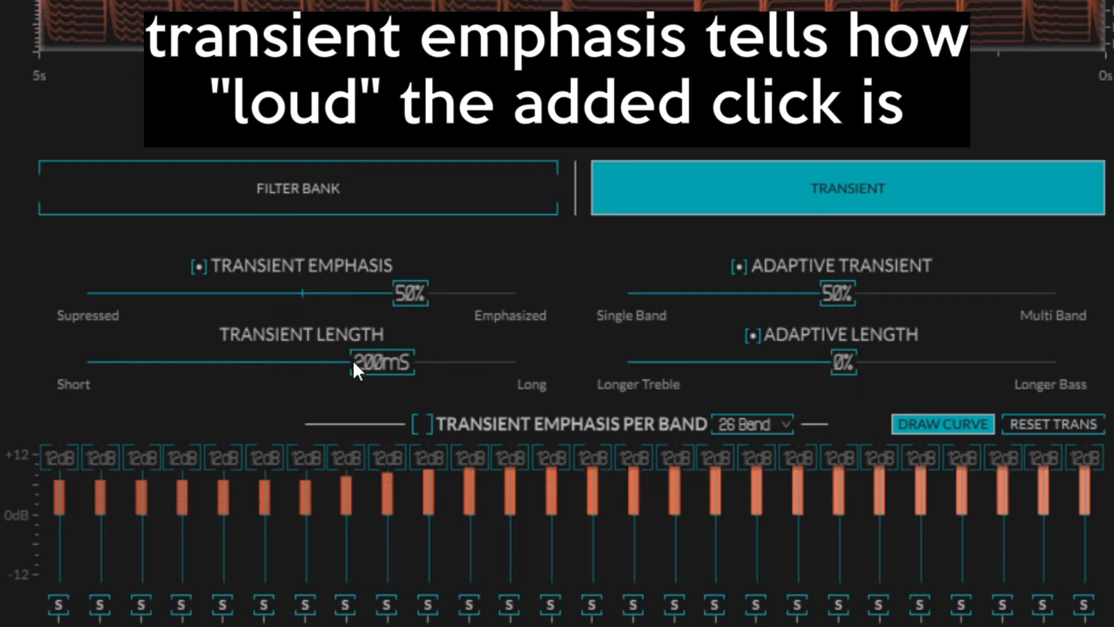
Try shorter and longer transient lengths in Punctuate, then set Transient Length to 175 ms.
{"action": "left_click_drag", "start_coordinate": [386, 361], "coordinate": [355, 366]}
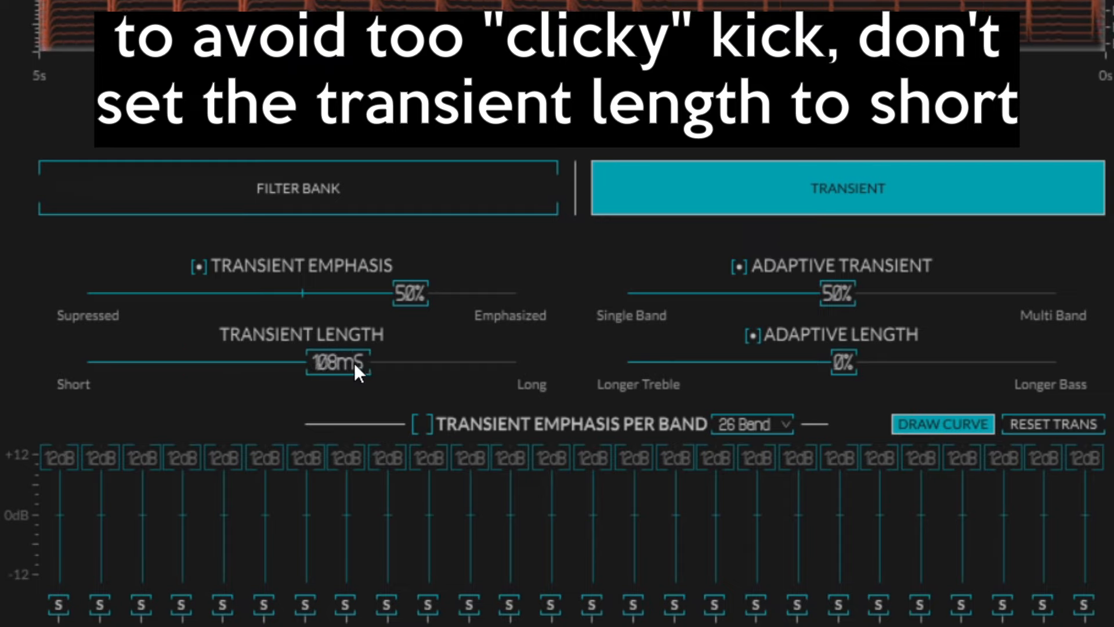
{"action": "left_click_drag", "start_coordinate": [479, 367], "coordinate": [394, 360]}
{"action": "double_click", "coordinate": [394, 360]}
{"action": "type", "text": "175"}
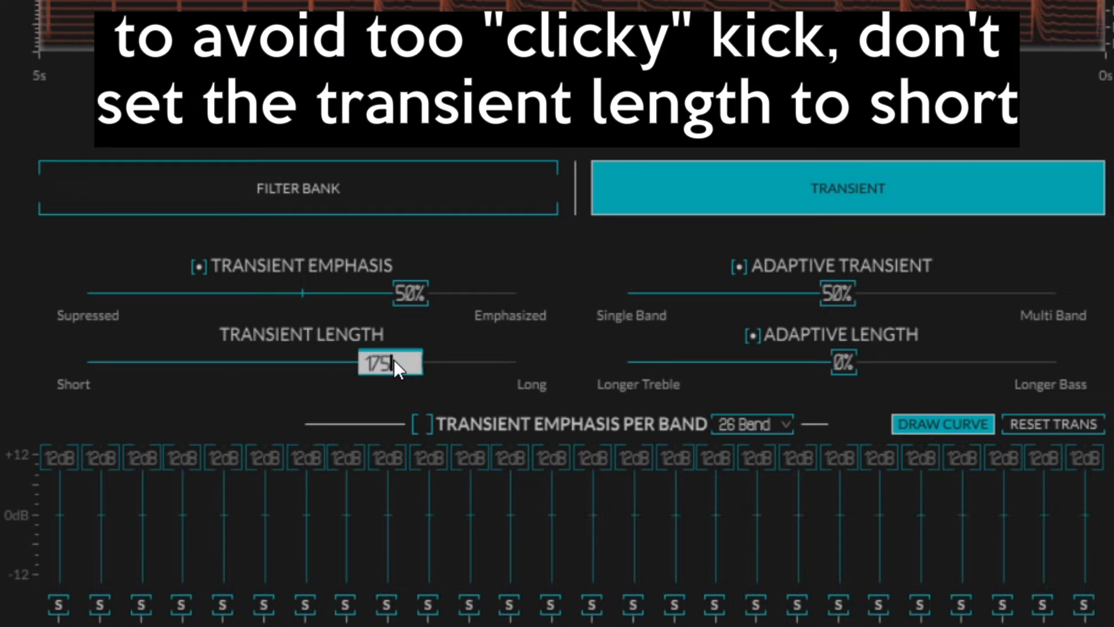
{"action": "key", "text": "Return"}
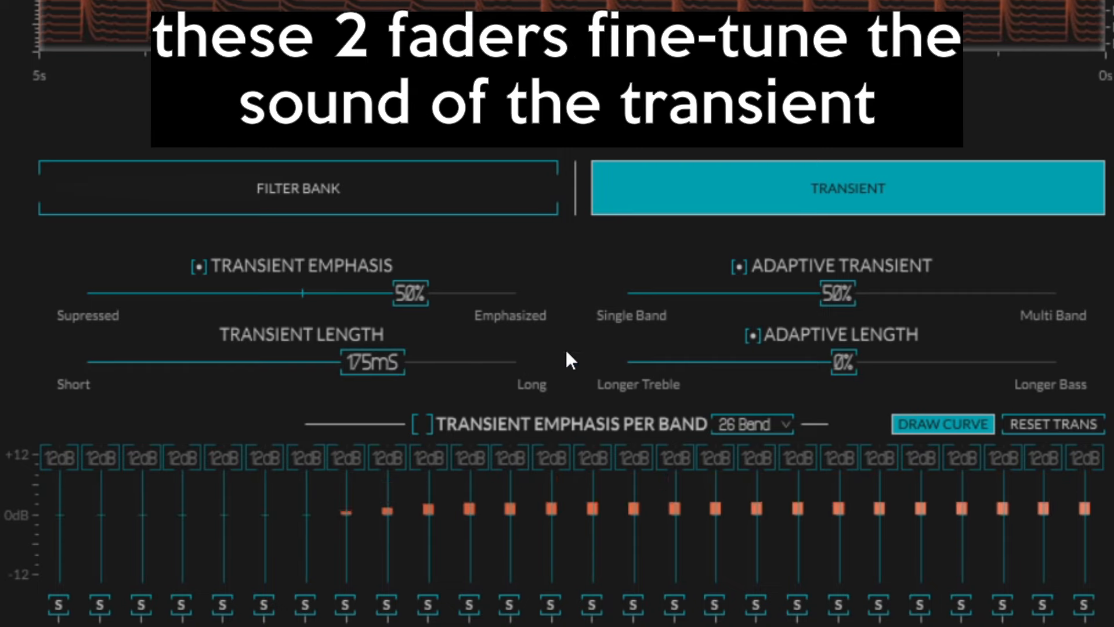
Set Punctuate's Adaptive Transient to 57% and audition Adaptive Length, leaving it at 0%.
{"action": "left_click_drag", "start_coordinate": [834, 297], "coordinate": [637, 294]}
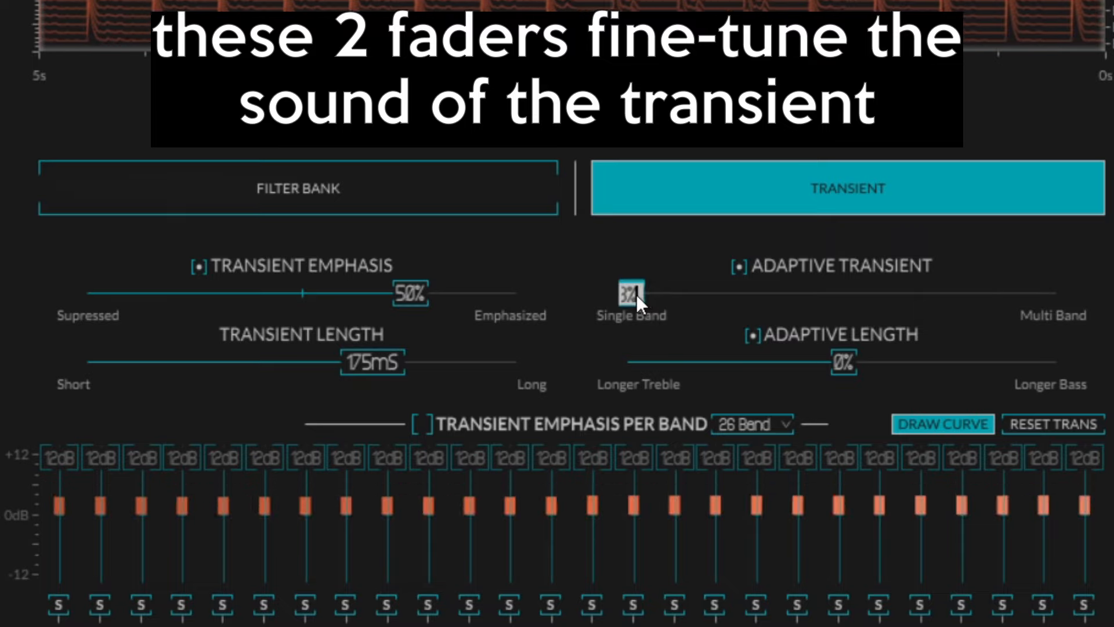
{"action": "type", "text": "57"}
{"action": "key", "text": "Return"}
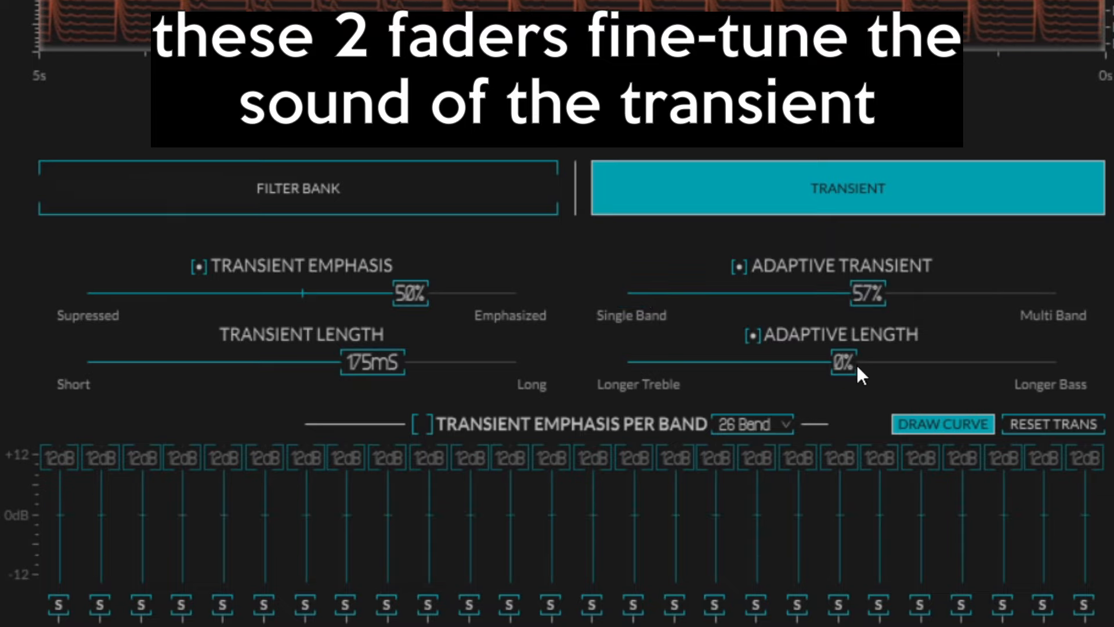
{"action": "left_click_drag", "start_coordinate": [859, 364], "coordinate": [813, 365]}
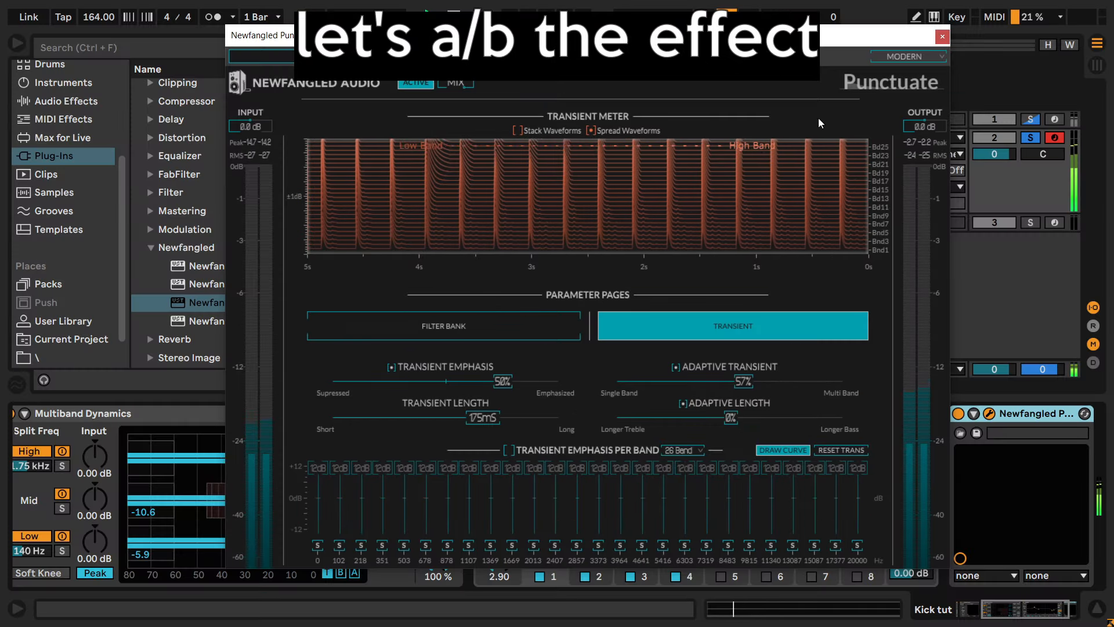
Compare the kick with Punctuate bypassed and active, leaving the plug-in active.
{"action": "left_click", "coordinate": [416, 85]}
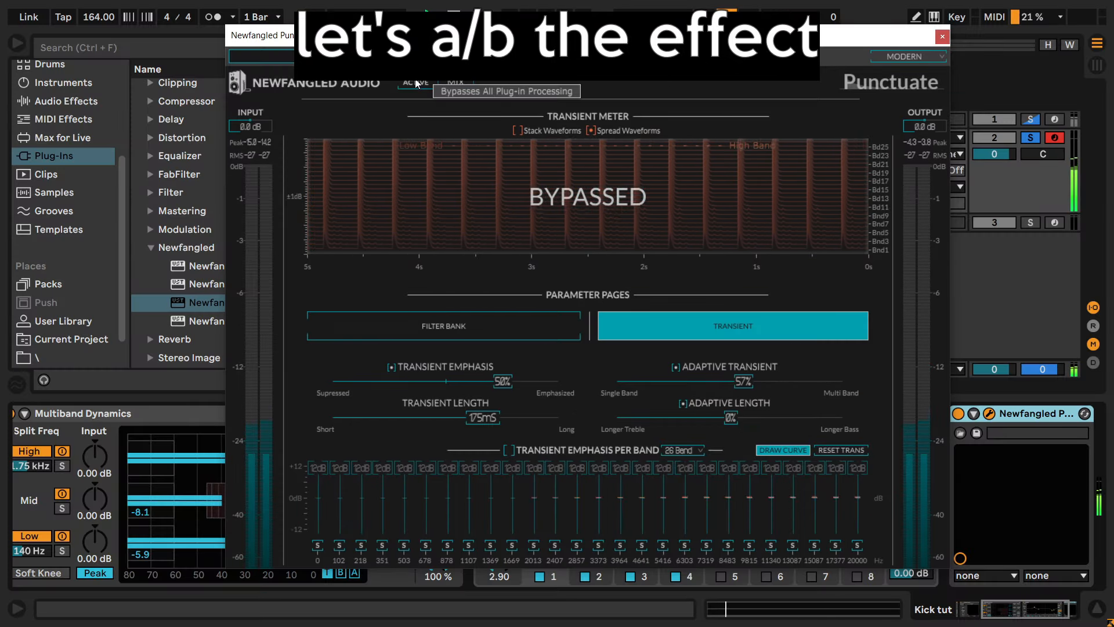
{"action": "left_click", "coordinate": [415, 82]}
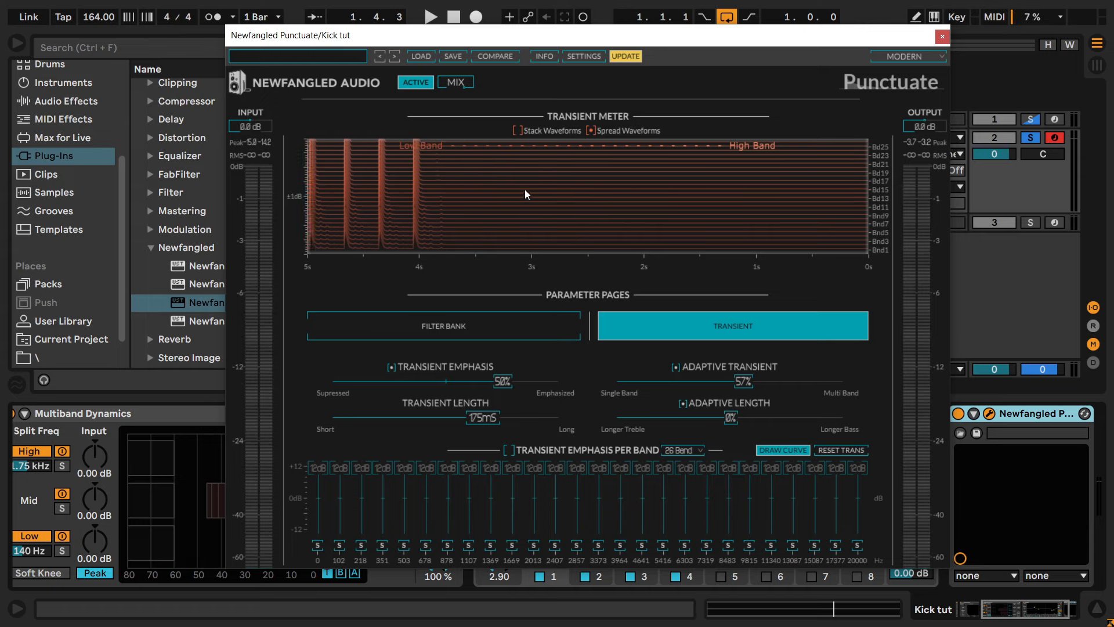
Lower Punctuate's Mix amount to blend in less of the effect, and adjust its output level.
{"action": "mouse_move", "coordinate": [455, 89]}
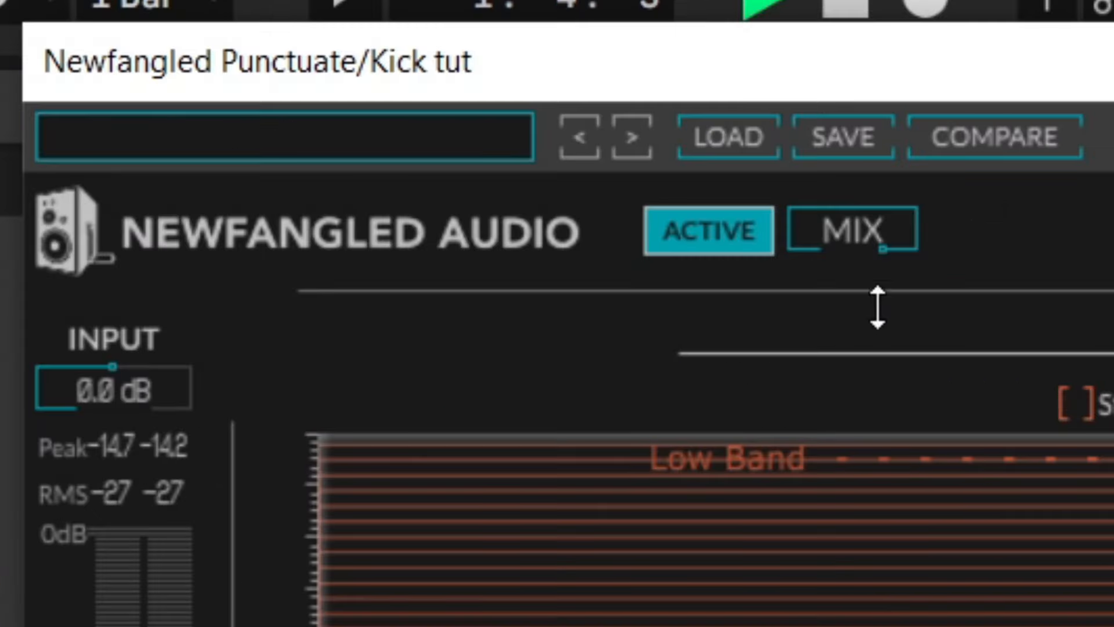
{"action": "mouse_move", "coordinate": [455, 80]}
{"action": "left_click_drag", "start_coordinate": [850, 225], "coordinate": [873, 626]}
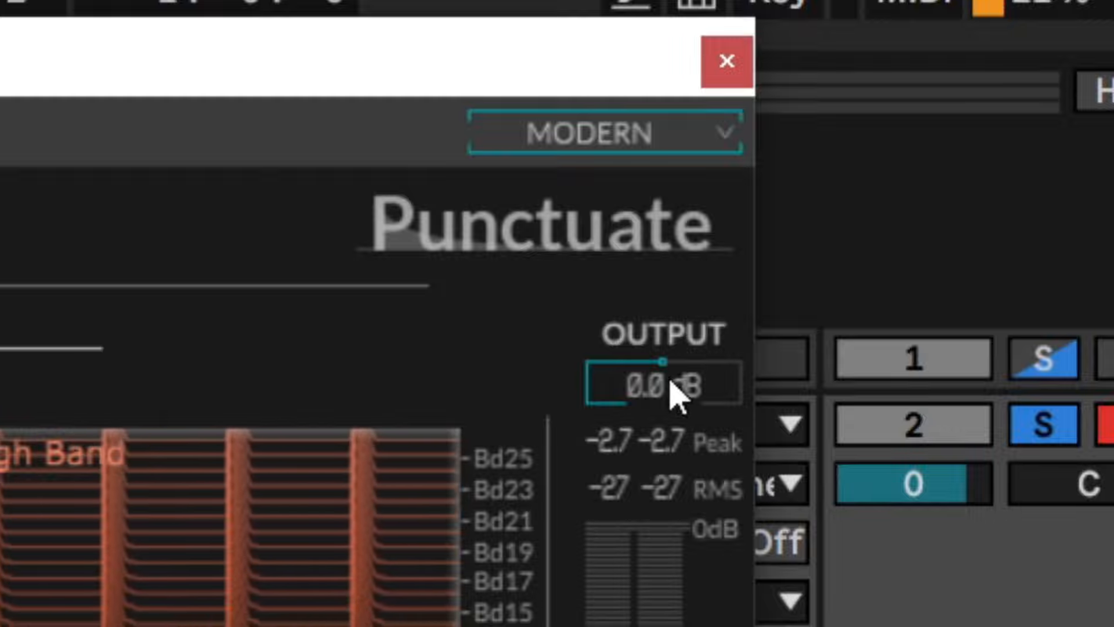
{"action": "left_click_drag", "start_coordinate": [667, 386], "coordinate": [662, 413]}
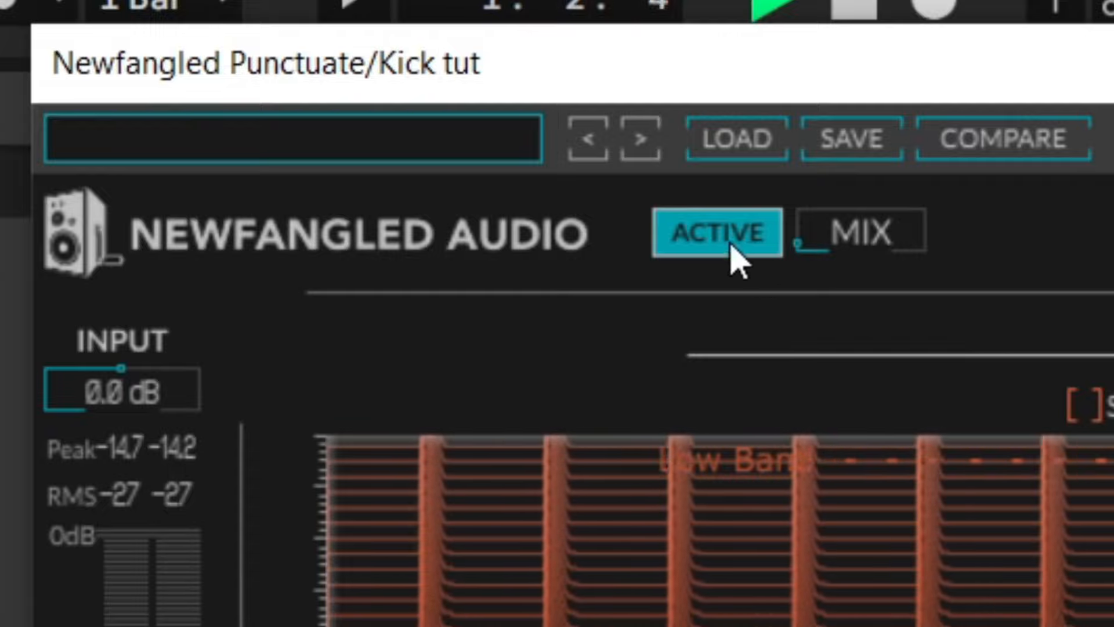
Toggle Punctuate's bypass twice to compare the reduced mix against the unprocessed kick, leaving the plug-in active.
{"action": "left_click", "coordinate": [725, 243]}
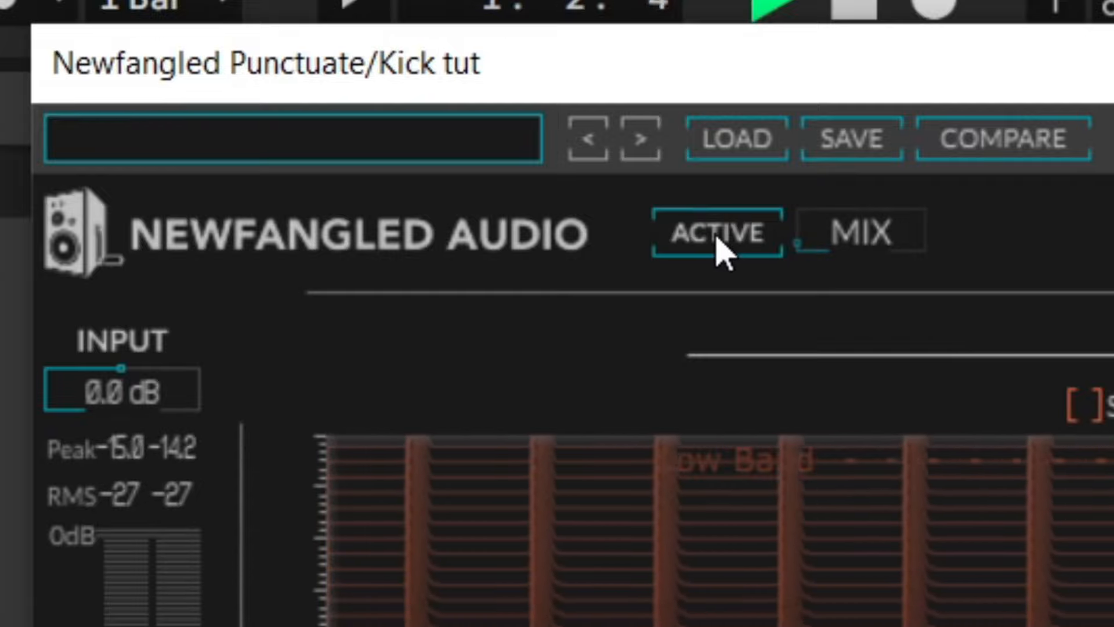
{"action": "left_click", "coordinate": [723, 249]}
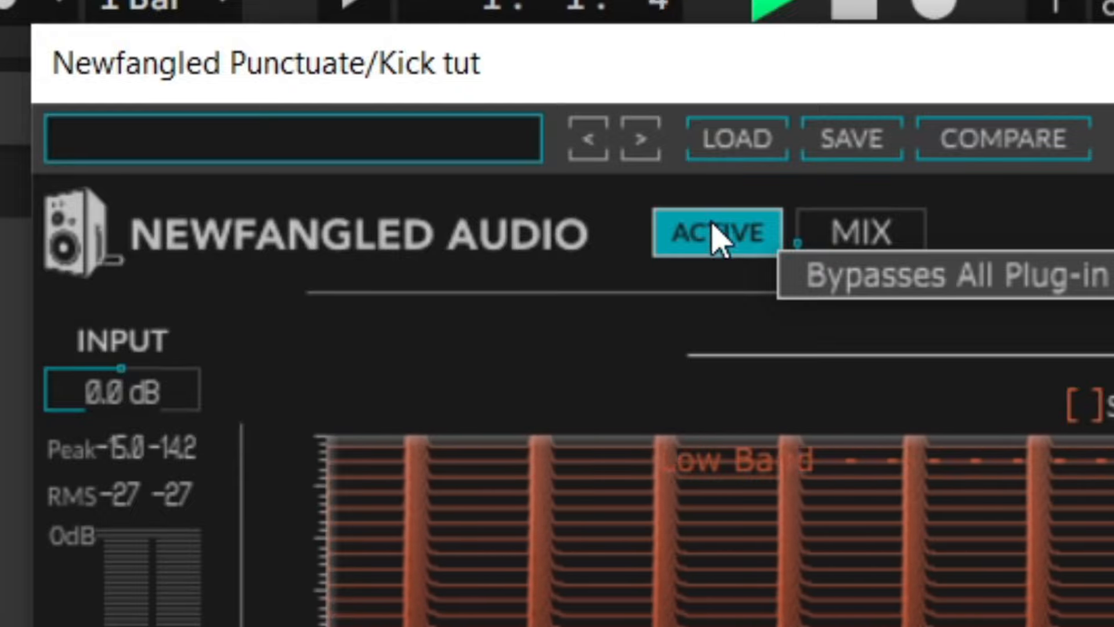
{"action": "left_click", "coordinate": [723, 248]}
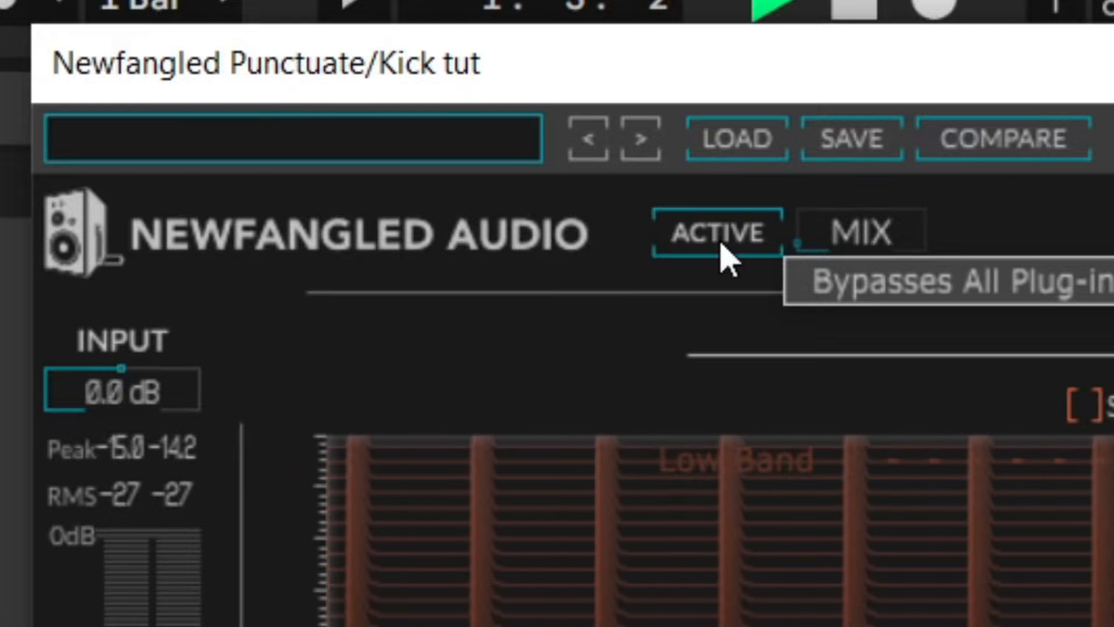
{"action": "left_click", "coordinate": [723, 248]}
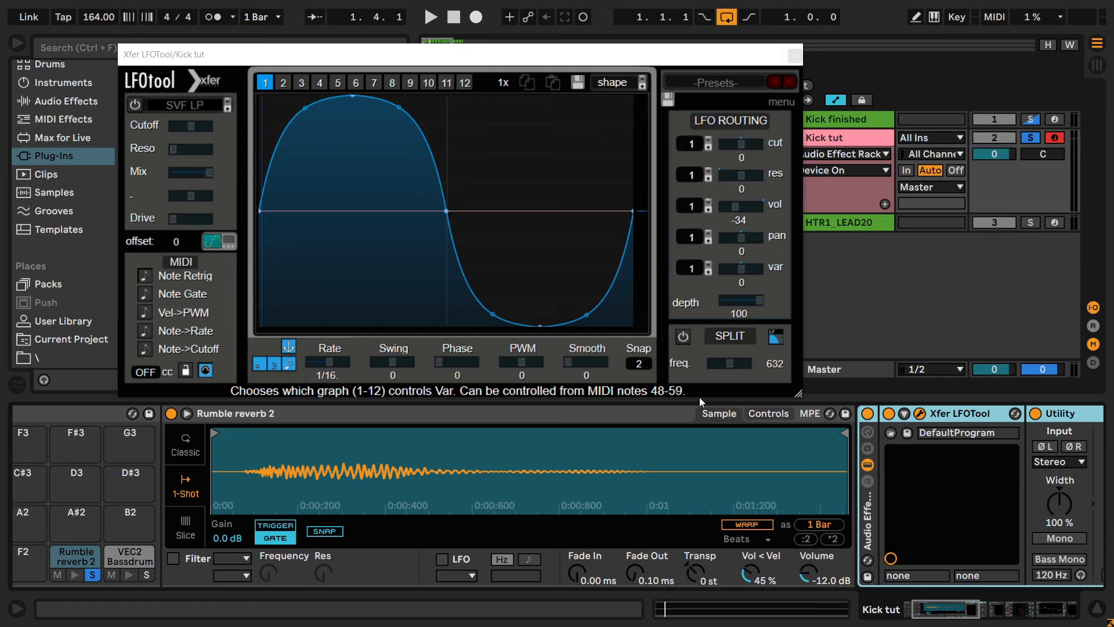
Play the loop and compare the Rumble reverb 2 pad with its LFOTool and Utility effect rack bypassed and active, leaving it active.
{"action": "left_click", "coordinate": [63, 554]}
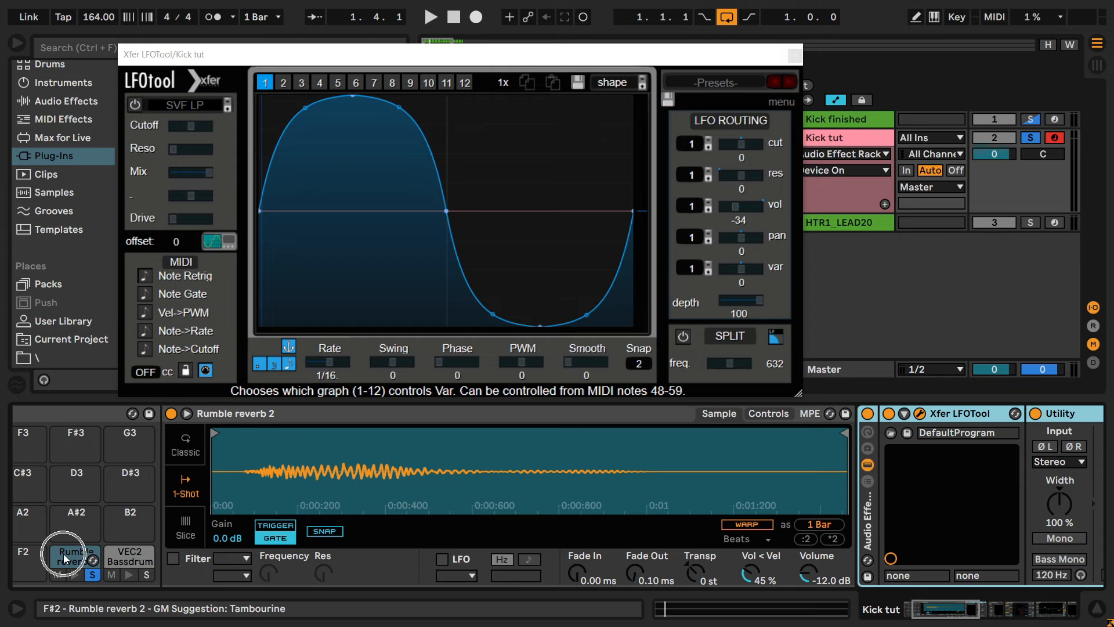
{"action": "left_click", "coordinate": [428, 235]}
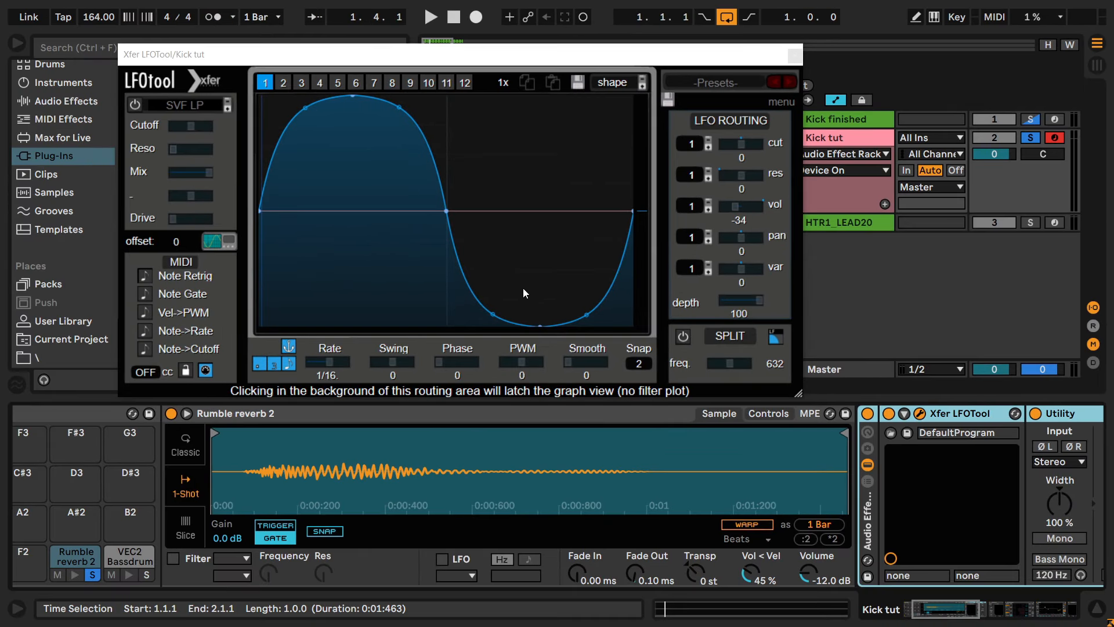
{"action": "left_click", "coordinate": [459, 267]}
{"action": "key", "text": "space"}
{"action": "left_click_drag", "start_coordinate": [950, 613], "coordinate": [963, 614]}
{"action": "left_click", "coordinate": [730, 414]}
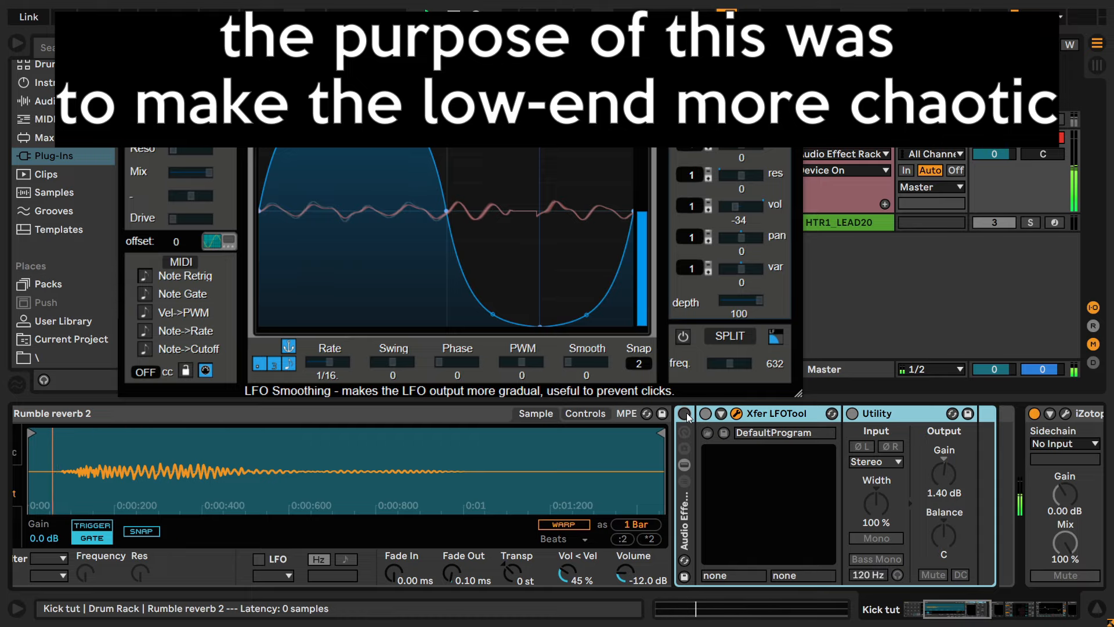
{"action": "left_click", "coordinate": [685, 413]}
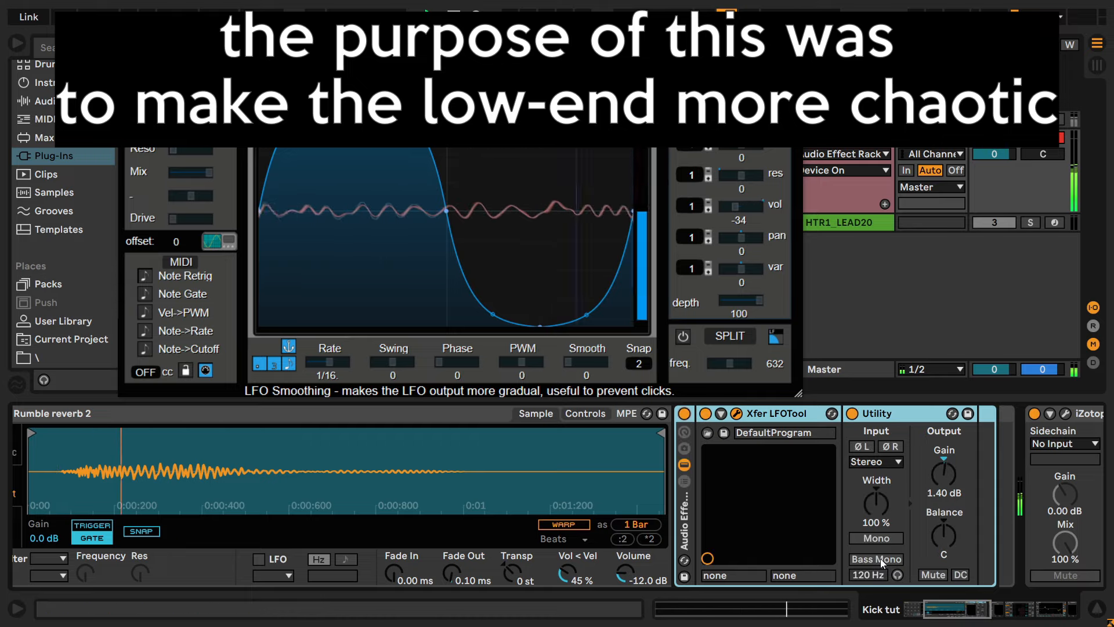
{"action": "left_click_drag", "start_coordinate": [960, 617], "coordinate": [929, 615]}
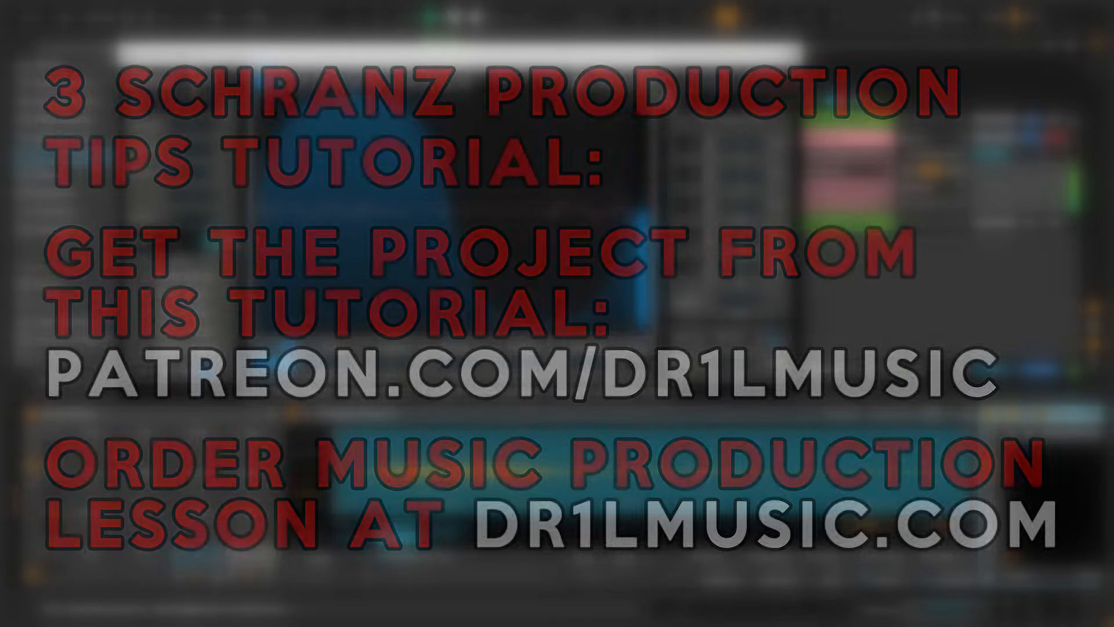